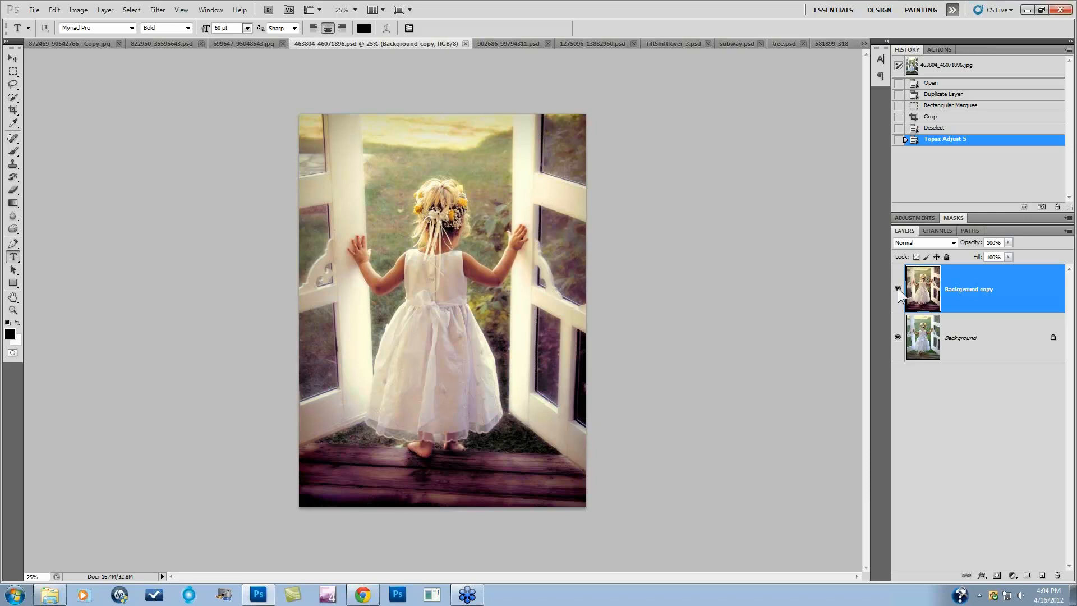
- Compare the girl-in-doorway photo and 1366200_41653028.psd with their originals by hiding and reshowing each Background copy layer
{"action": "left_click", "coordinate": [898, 289]}
{"action": "left_click", "coordinate": [898, 290]}
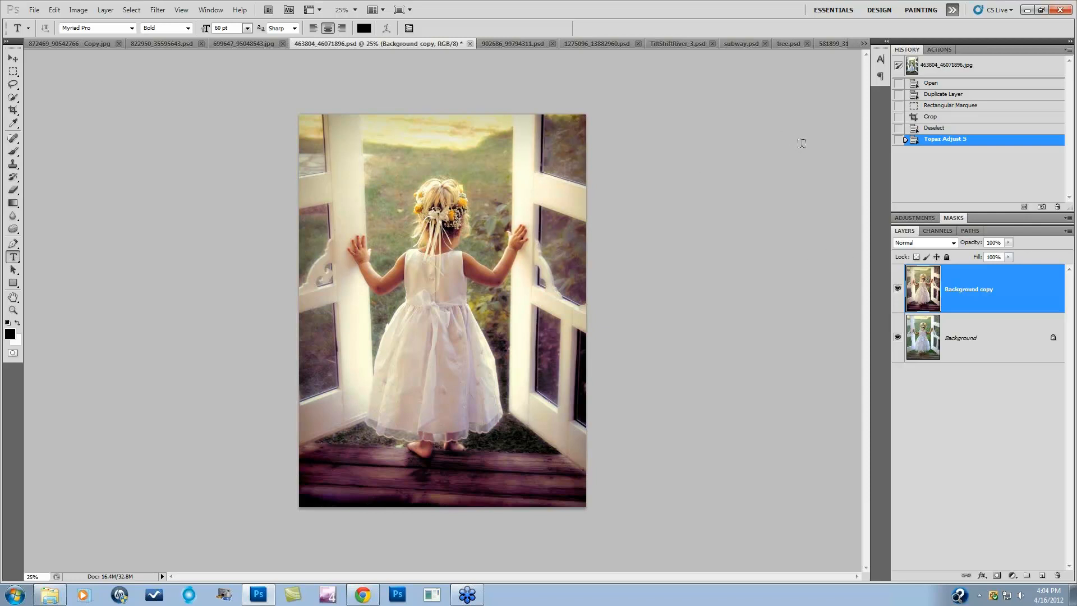
{"action": "left_click", "coordinate": [863, 42]}
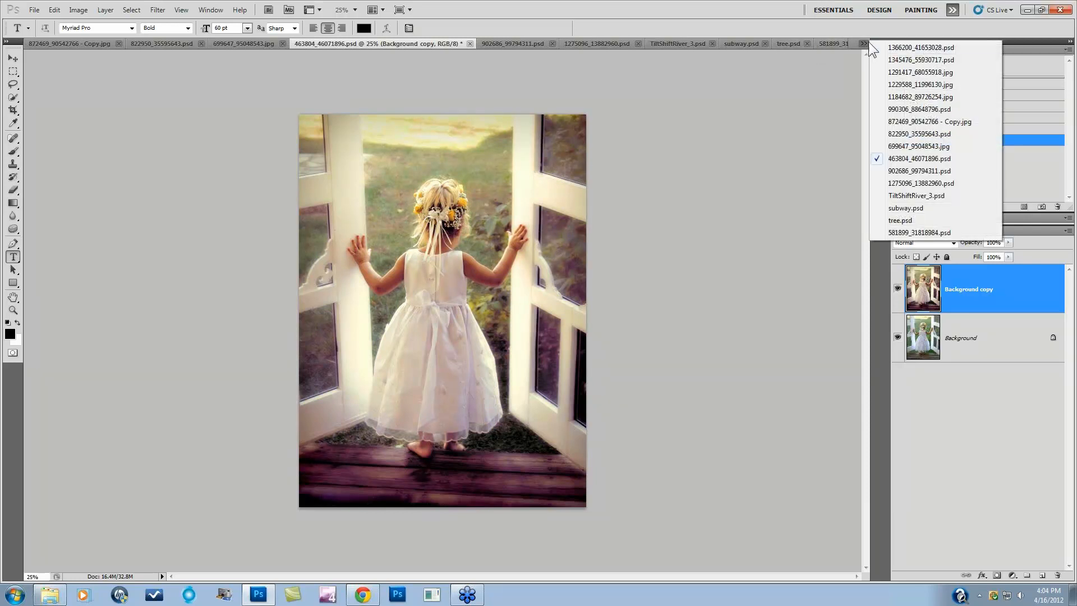
{"action": "left_click", "coordinate": [886, 48]}
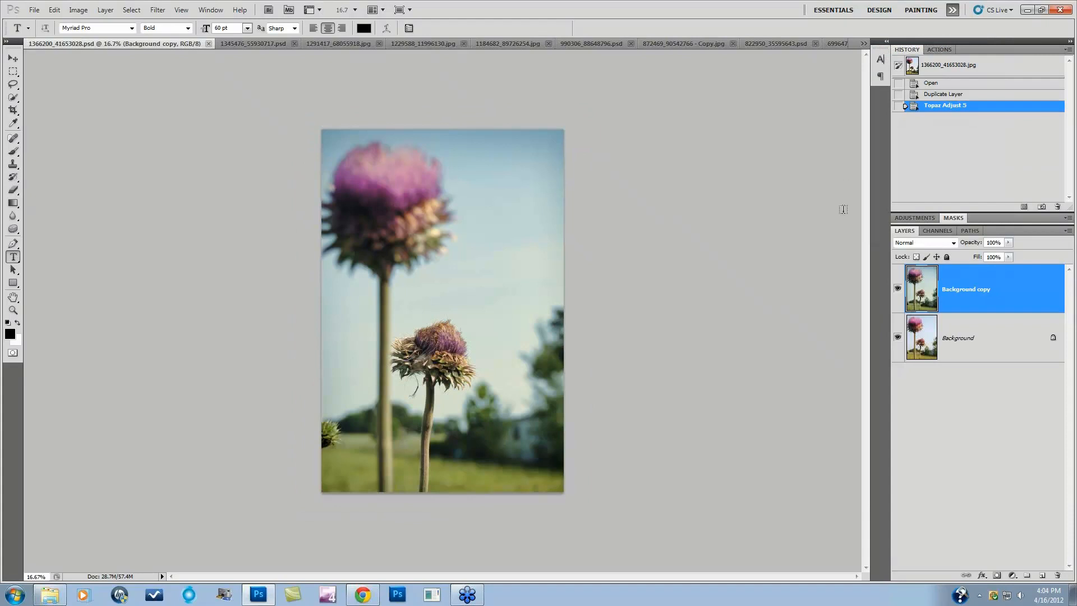
{"action": "left_click", "coordinate": [898, 289]}
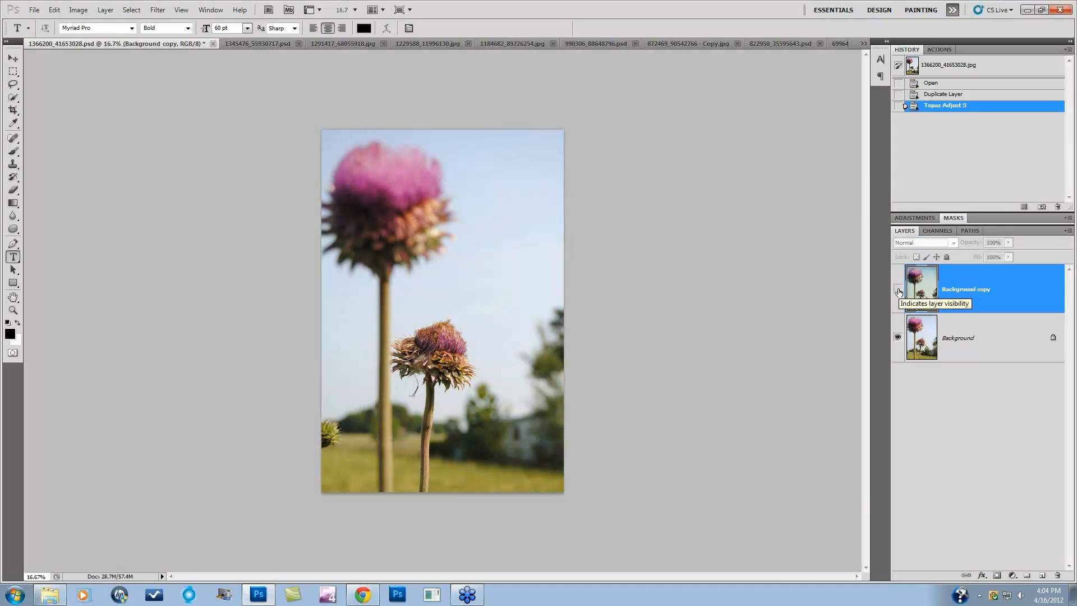
{"action": "left_click", "coordinate": [898, 289]}
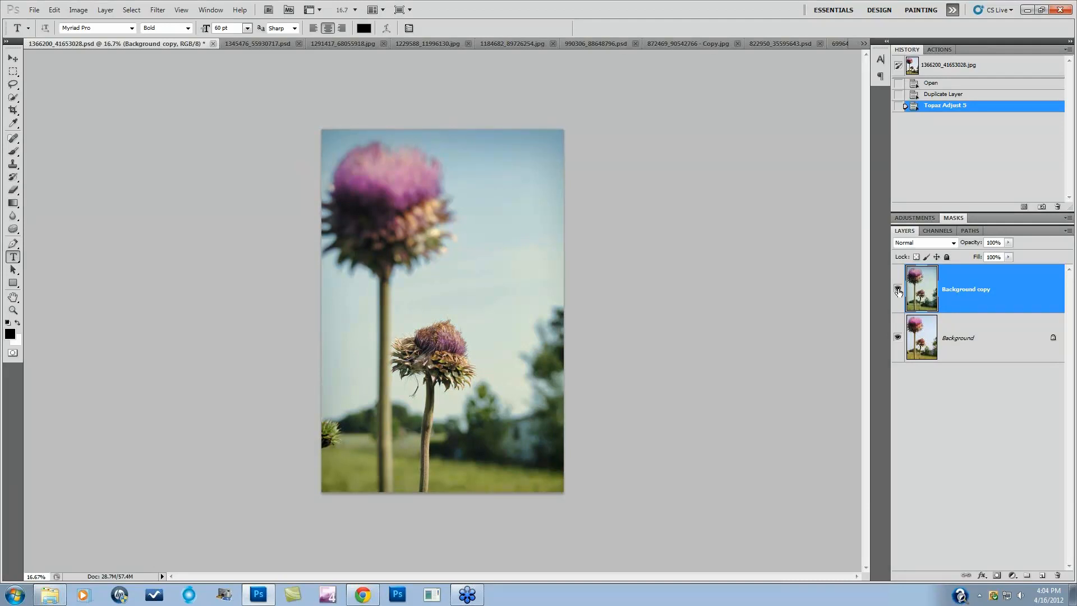
{"action": "left_click", "coordinate": [898, 290]}
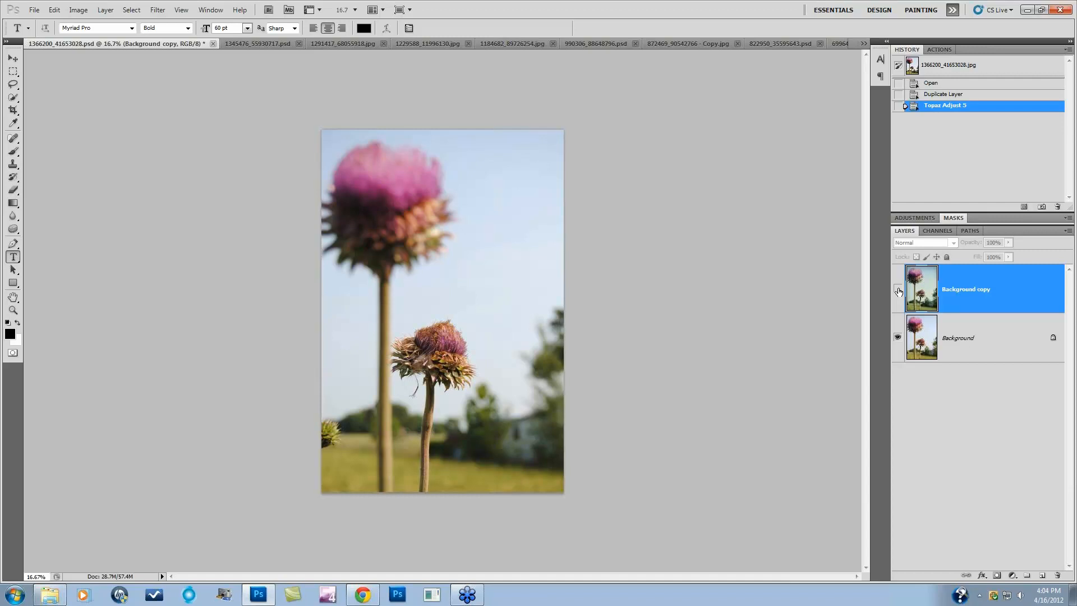
{"action": "left_click", "coordinate": [898, 291]}
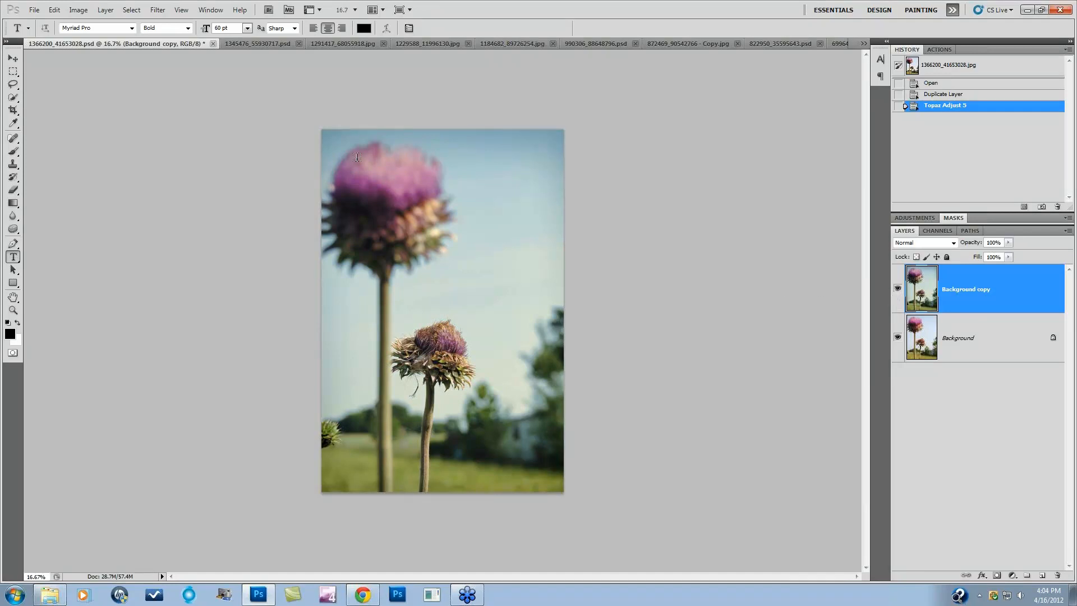
- Compare before and after in 1345476_55930717.psd using layer visibility, and in 1291417_68055918.jpg using the Open and Topaz BW Effects history states
{"action": "left_click", "coordinate": [246, 44]}
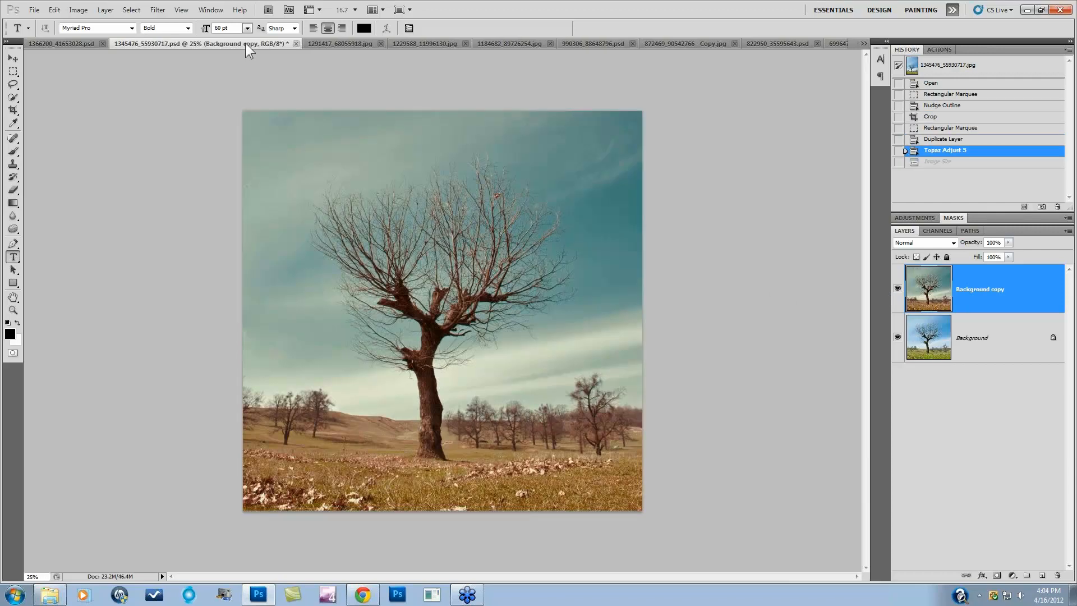
{"action": "left_click", "coordinate": [898, 290]}
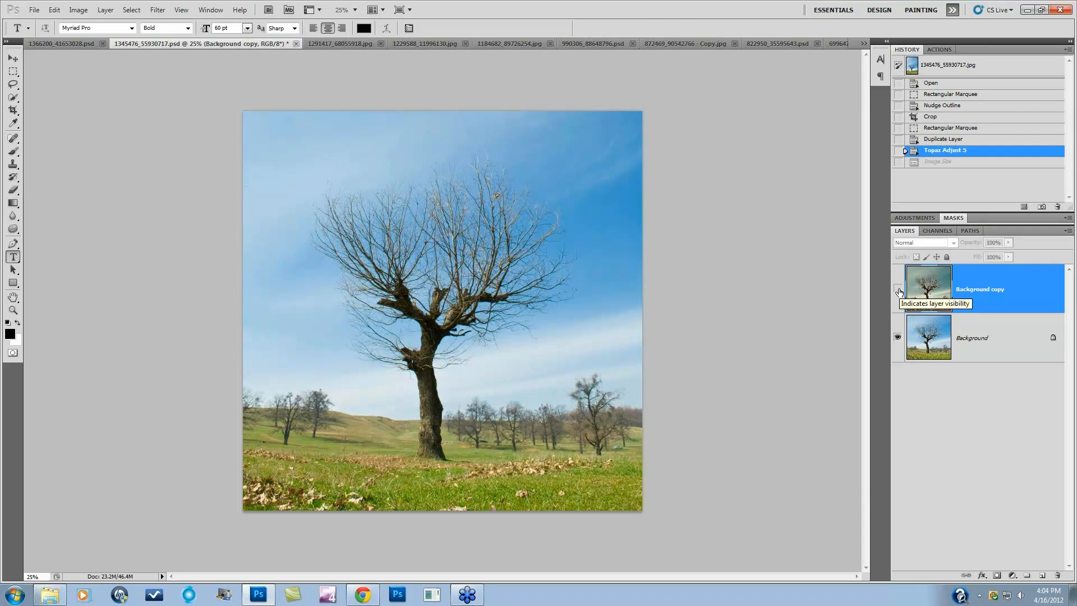
{"action": "left_click", "coordinate": [899, 290]}
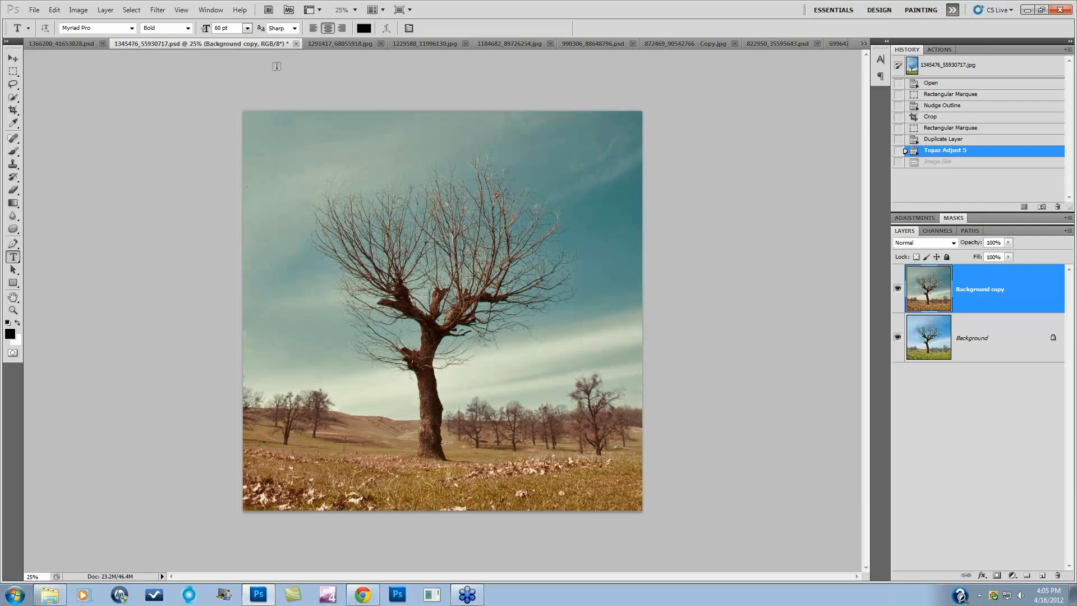
{"action": "left_click", "coordinate": [328, 42]}
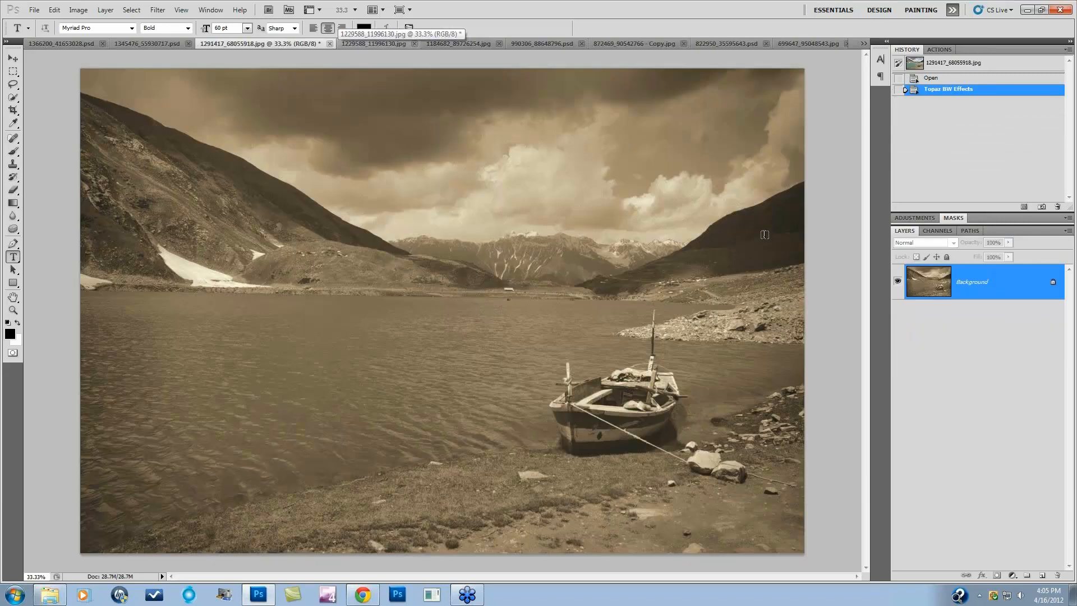
{"action": "left_click", "coordinate": [940, 81]}
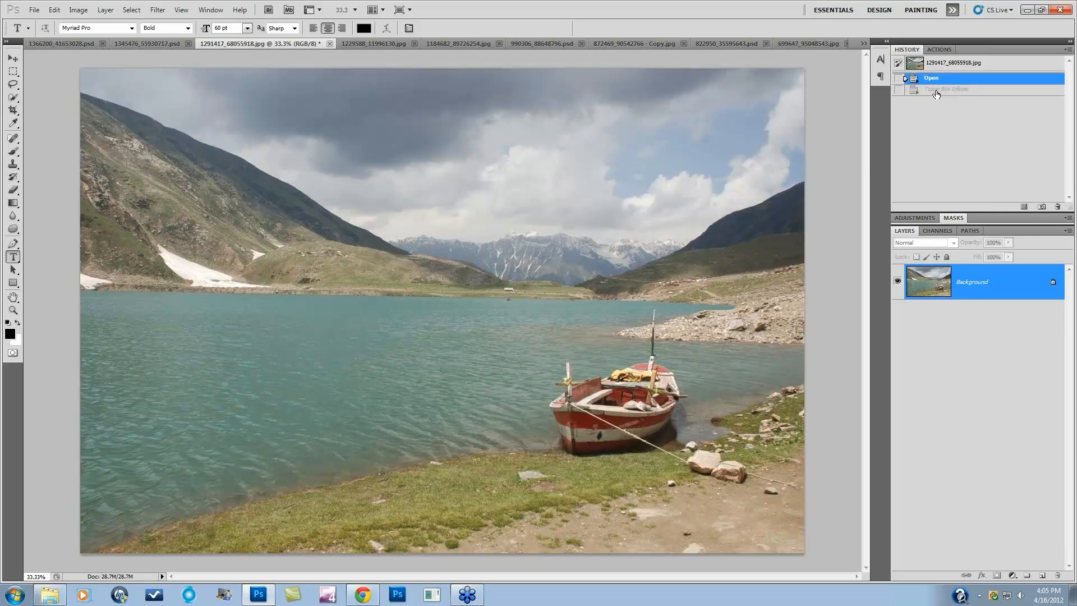
{"action": "left_click", "coordinate": [935, 91]}
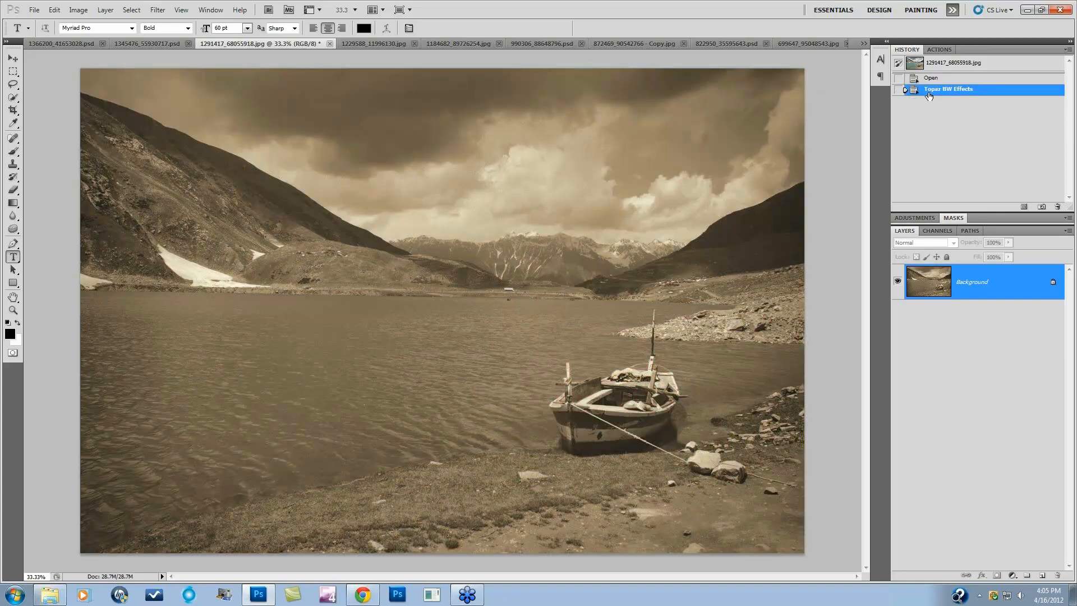
- In 1229588_11996130.jpg, alternate twice between the Open and Topaz Lens Effects history states to compare the original with the edit
{"action": "left_click", "coordinate": [375, 45]}
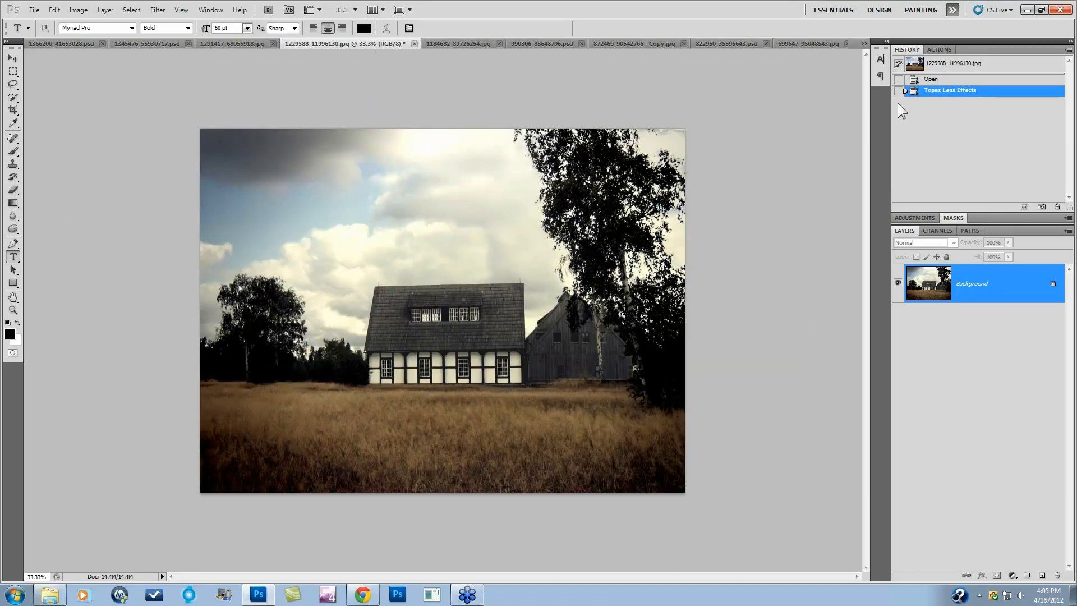
{"action": "left_click", "coordinate": [936, 83]}
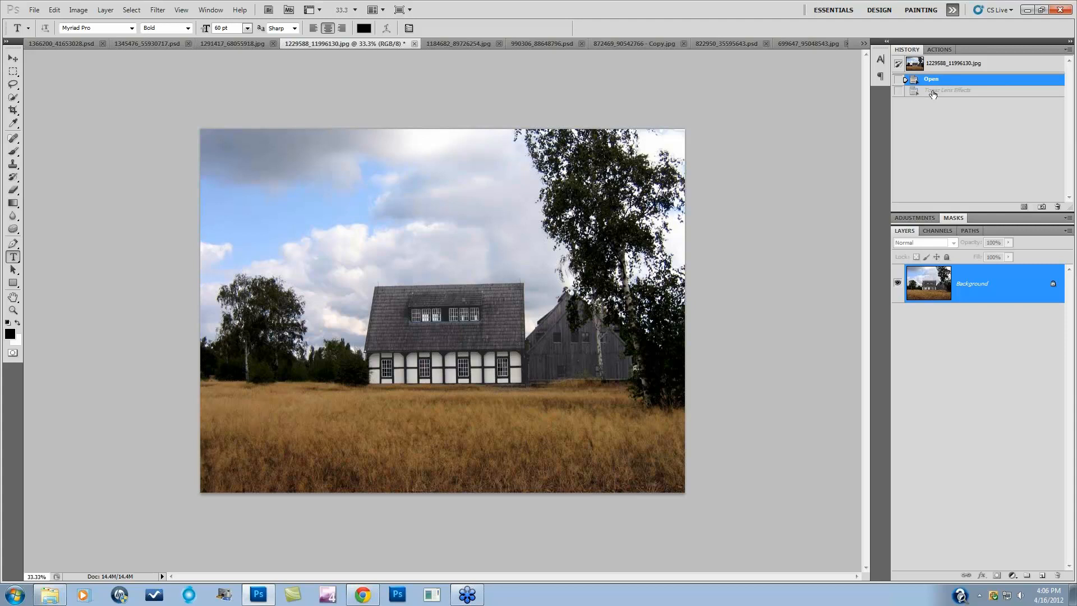
{"action": "left_click", "coordinate": [933, 91]}
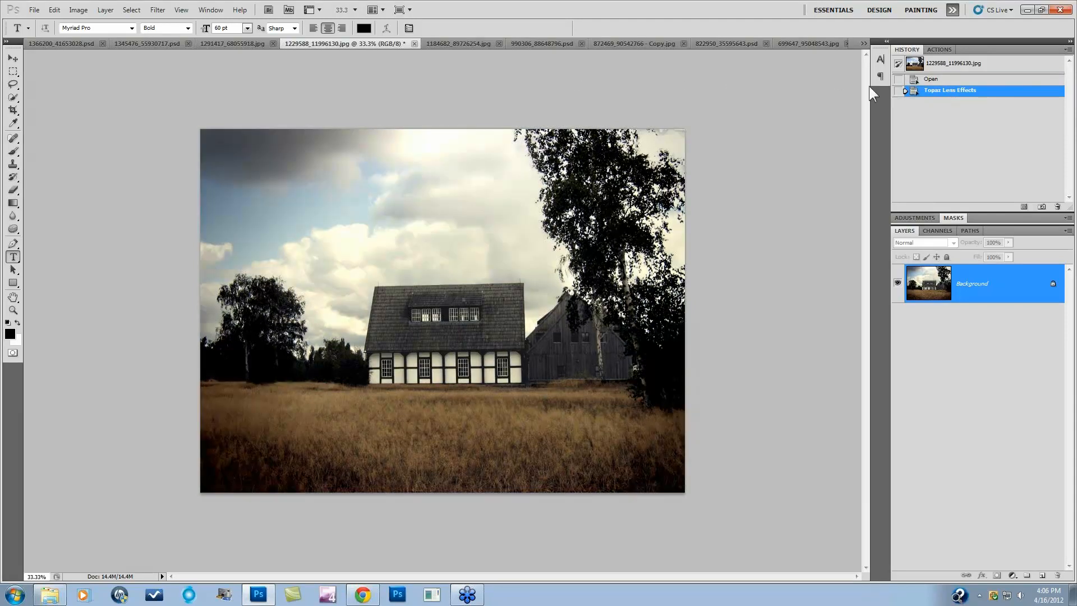
{"action": "left_click", "coordinate": [932, 80]}
{"action": "left_click", "coordinate": [932, 91]}
- Compare before and after in 1184682_89726254.jpg using its history states, and in 990306_88648796.psd by toggling the Background copy 2 layer
{"action": "left_click", "coordinate": [455, 45]}
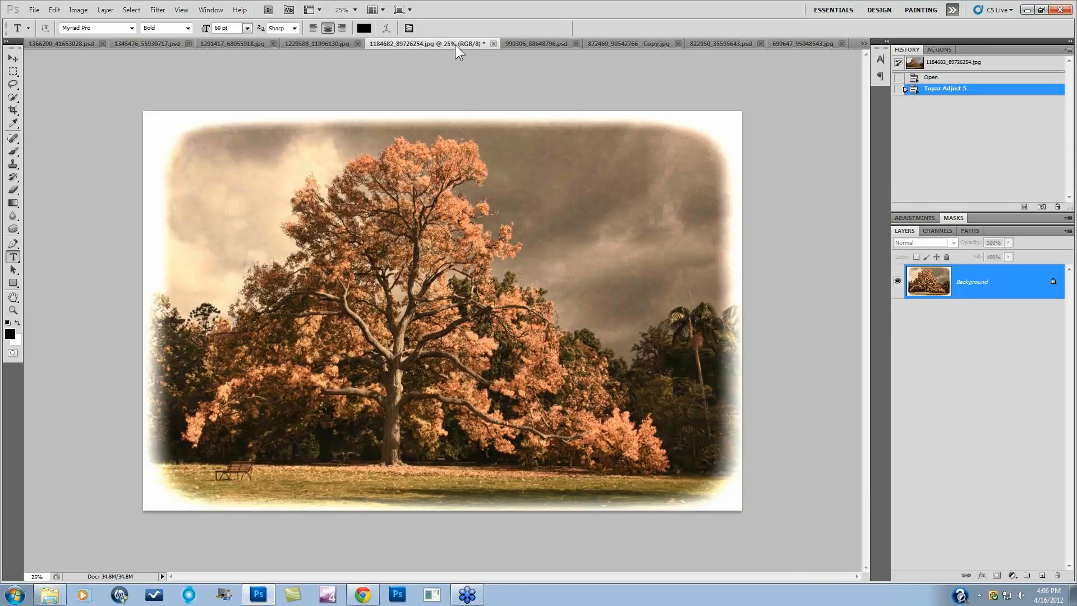
{"action": "left_click", "coordinate": [938, 79]}
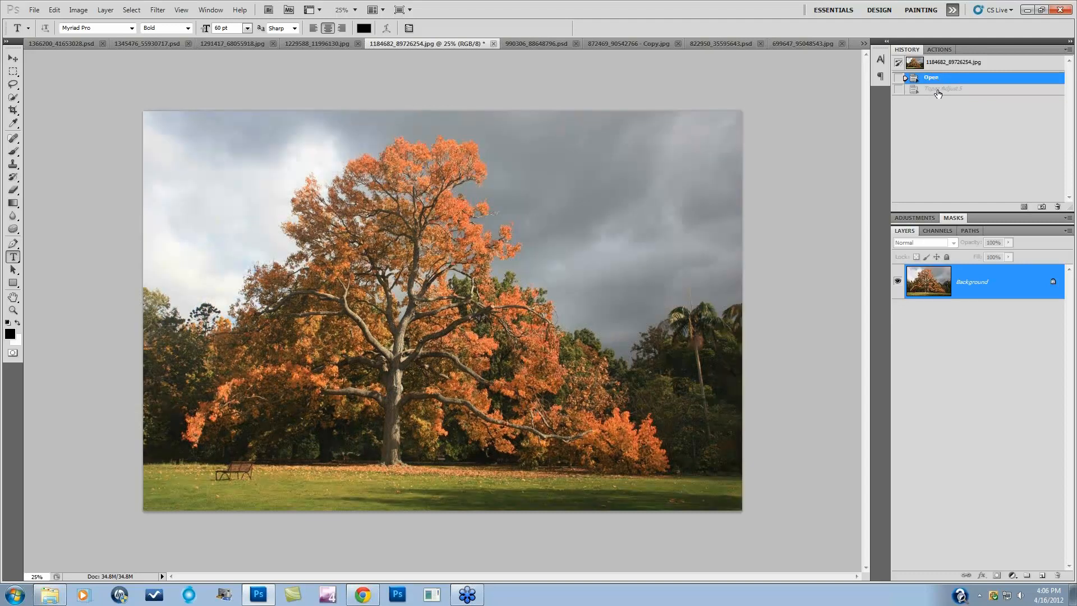
{"action": "left_click", "coordinate": [938, 91]}
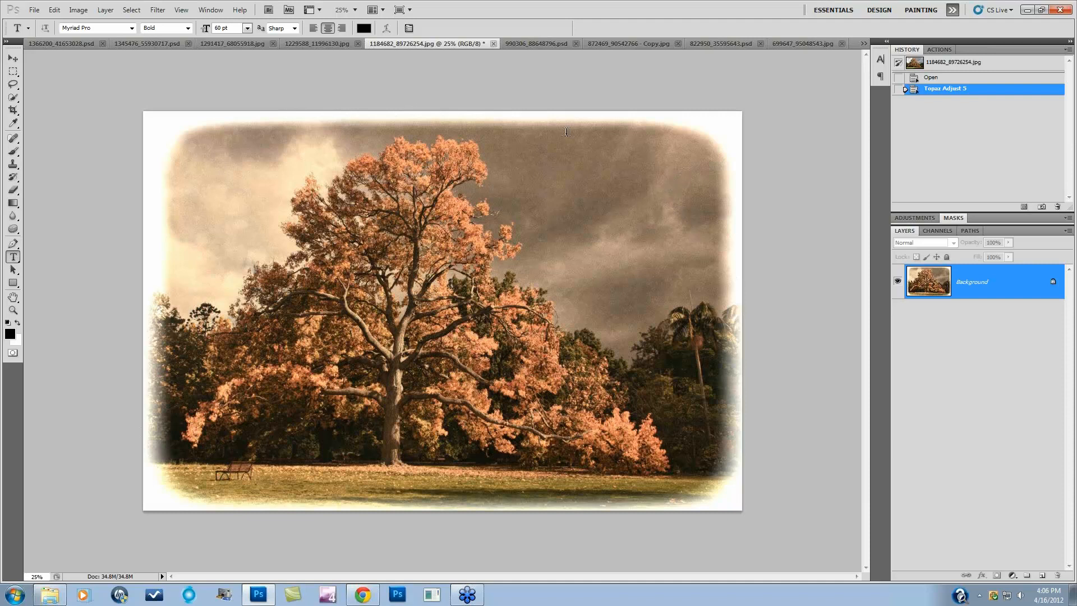
{"action": "left_click", "coordinate": [533, 43]}
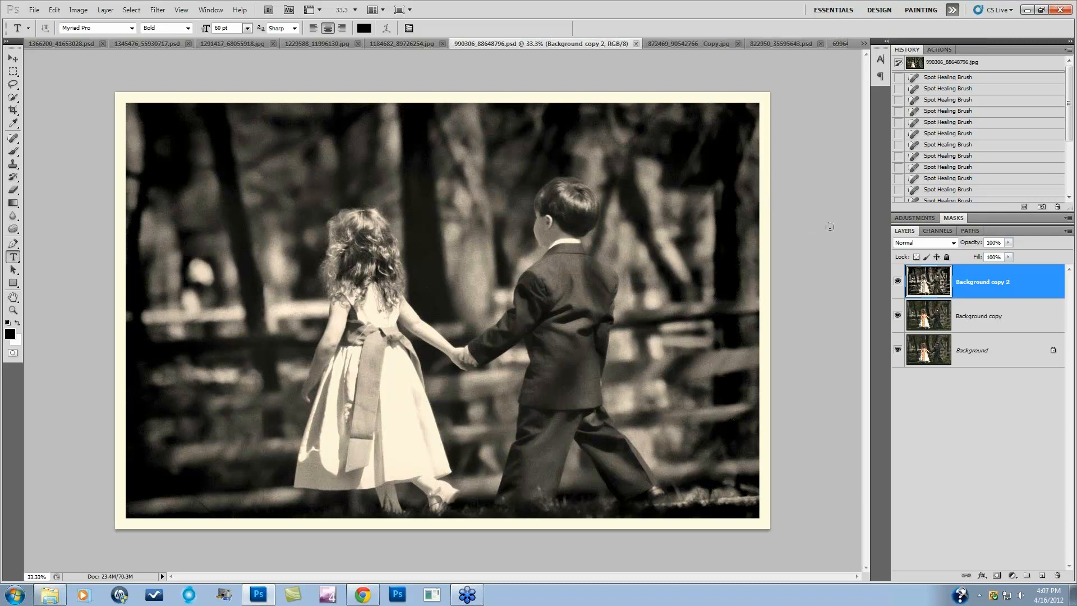
{"action": "left_click", "coordinate": [898, 283]}
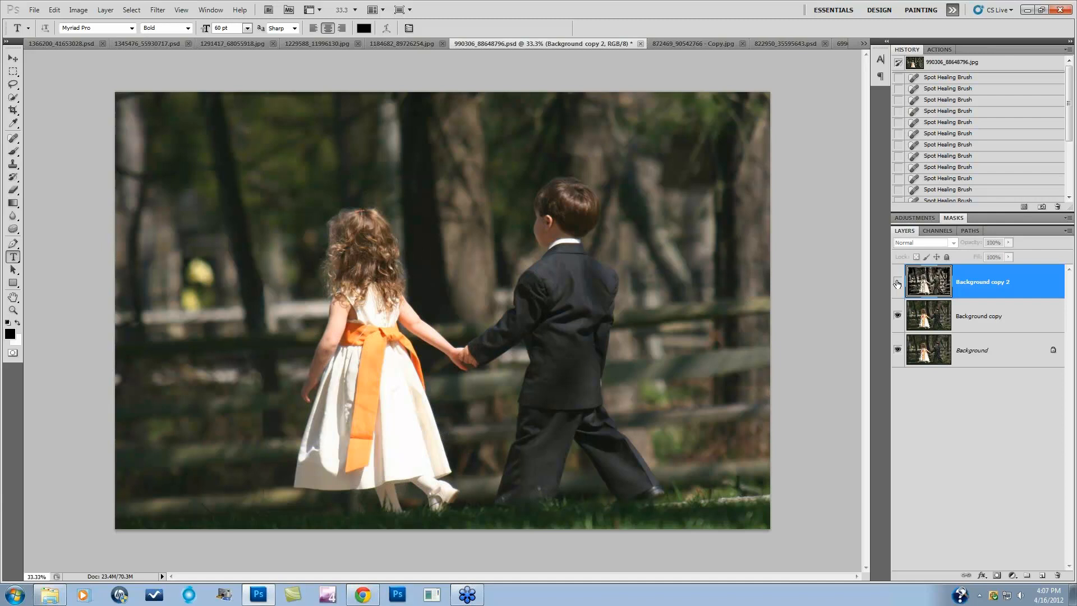
{"action": "left_click", "coordinate": [898, 283]}
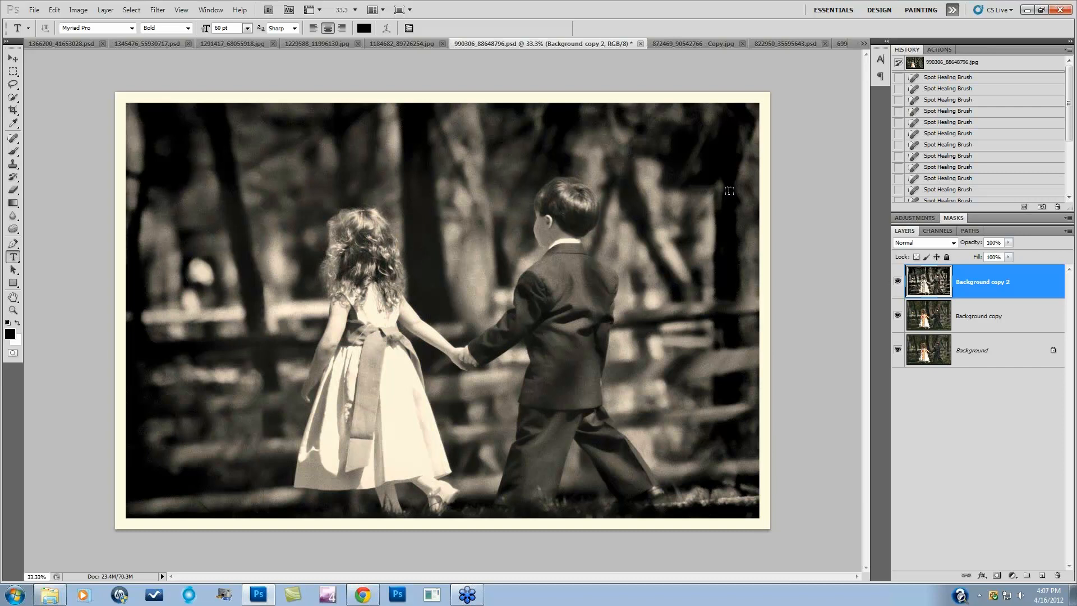
- Toggle the Background copy layer in 872469_90542766 - Copy.jpg and 822950_35595643.psd to compare each edit with its original
{"action": "left_click", "coordinate": [692, 43]}
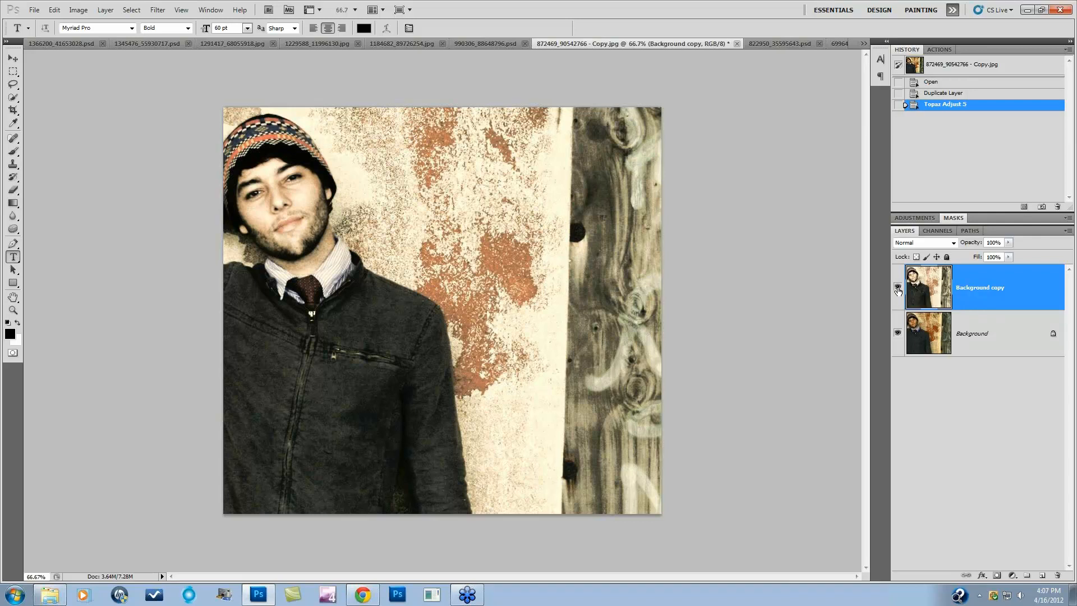
{"action": "left_click", "coordinate": [898, 288]}
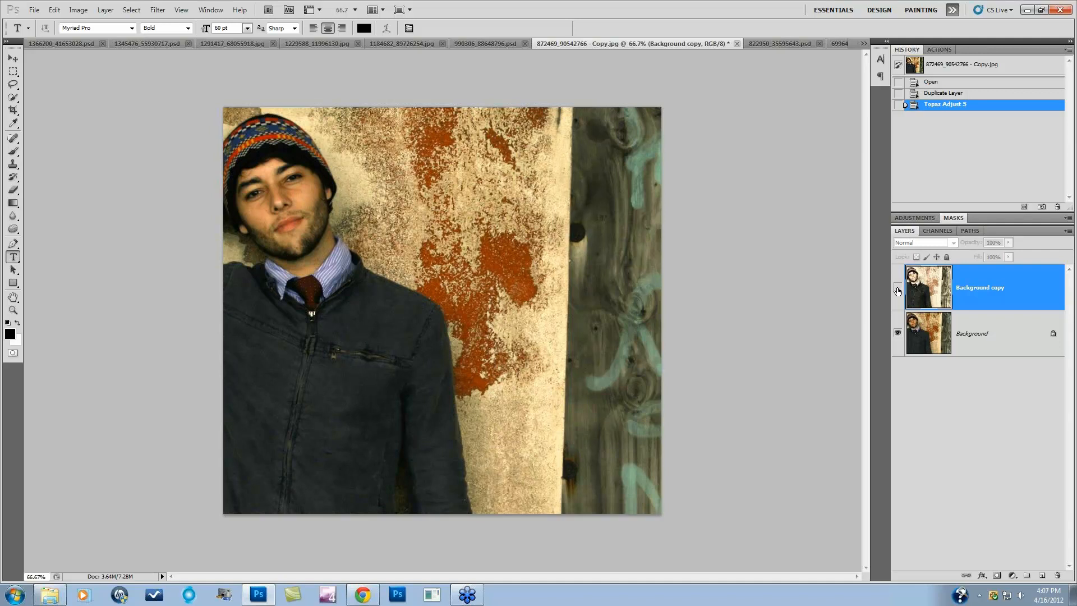
{"action": "left_click", "coordinate": [898, 288]}
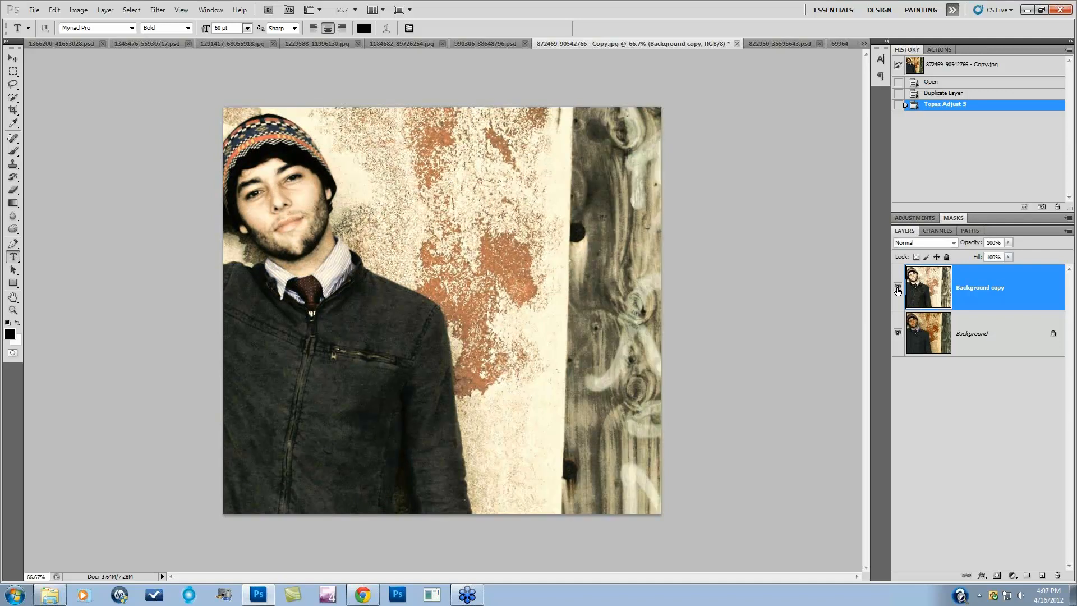
{"action": "left_click", "coordinate": [770, 45]}
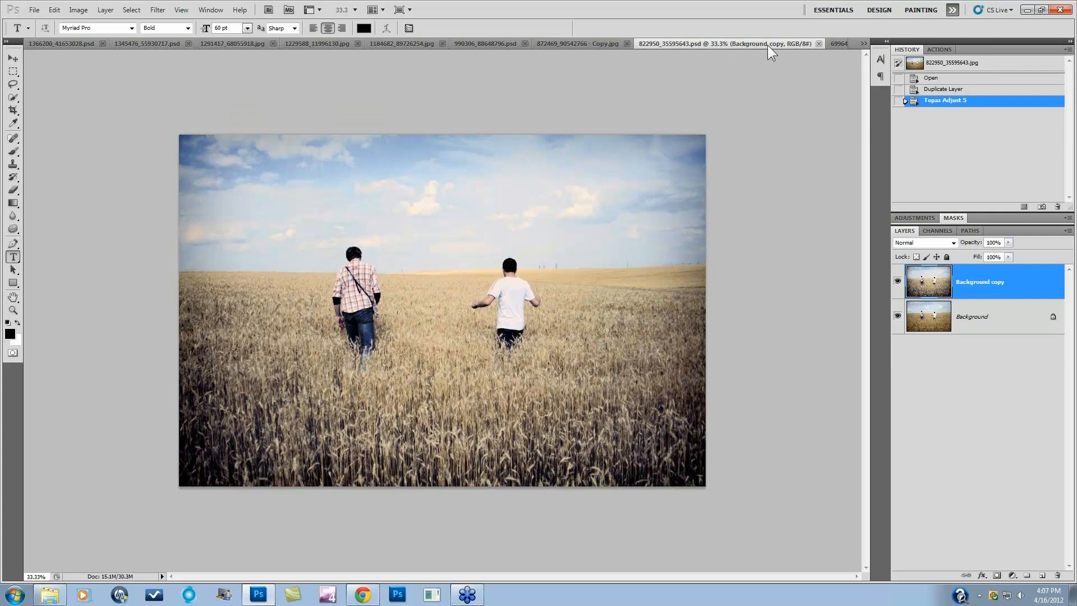
{"action": "left_click", "coordinate": [898, 282]}
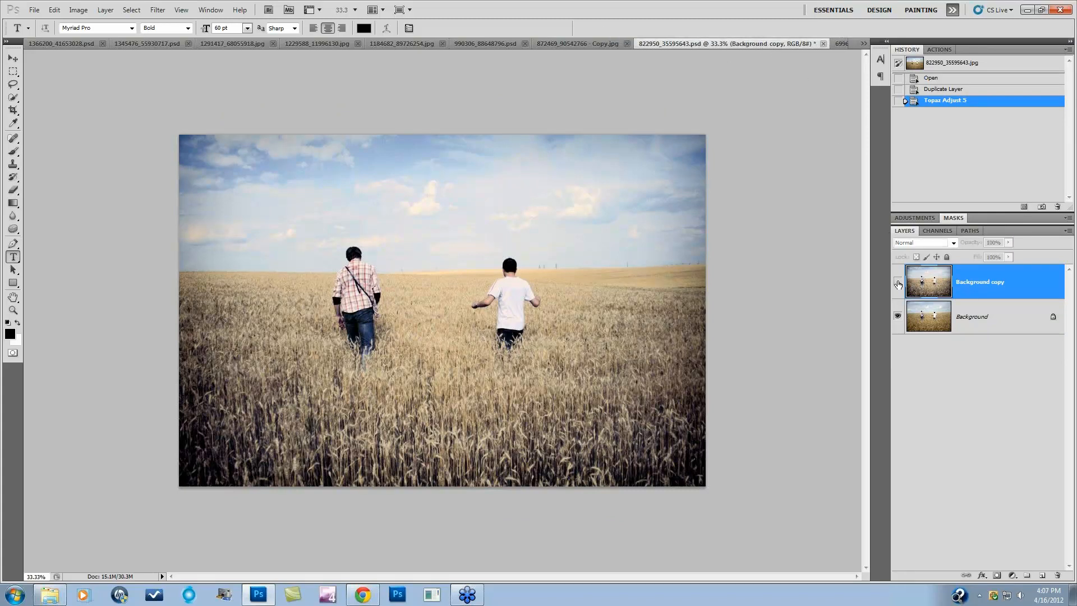
{"action": "left_click", "coordinate": [897, 283]}
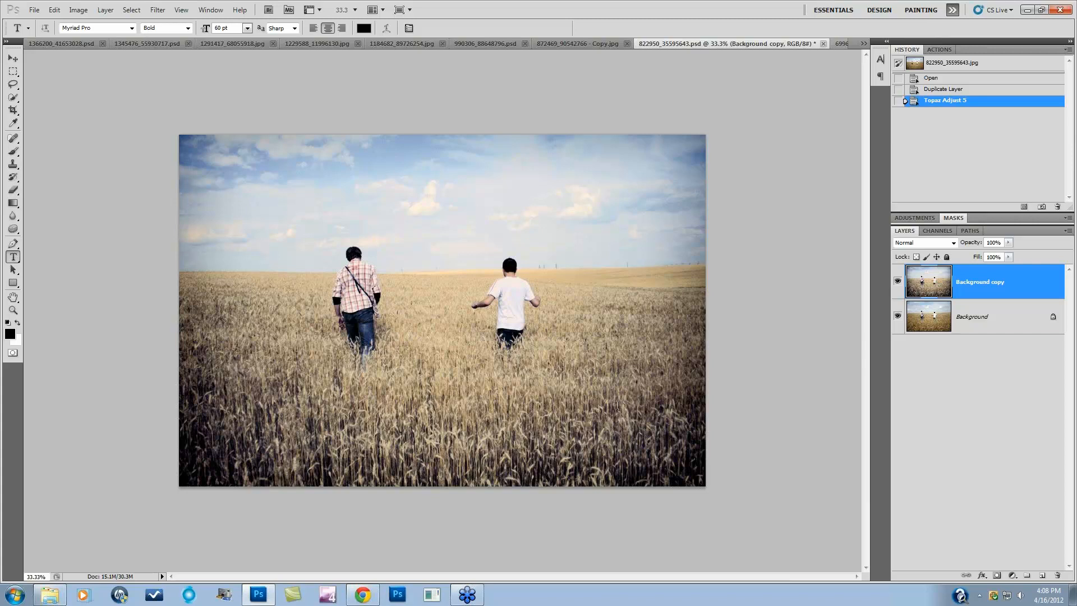
- Switch to the wedding photo 699647_95048543.jpg and toggle Layer 1 to compare the lens effect with the original
{"action": "left_click", "coordinate": [843, 40]}
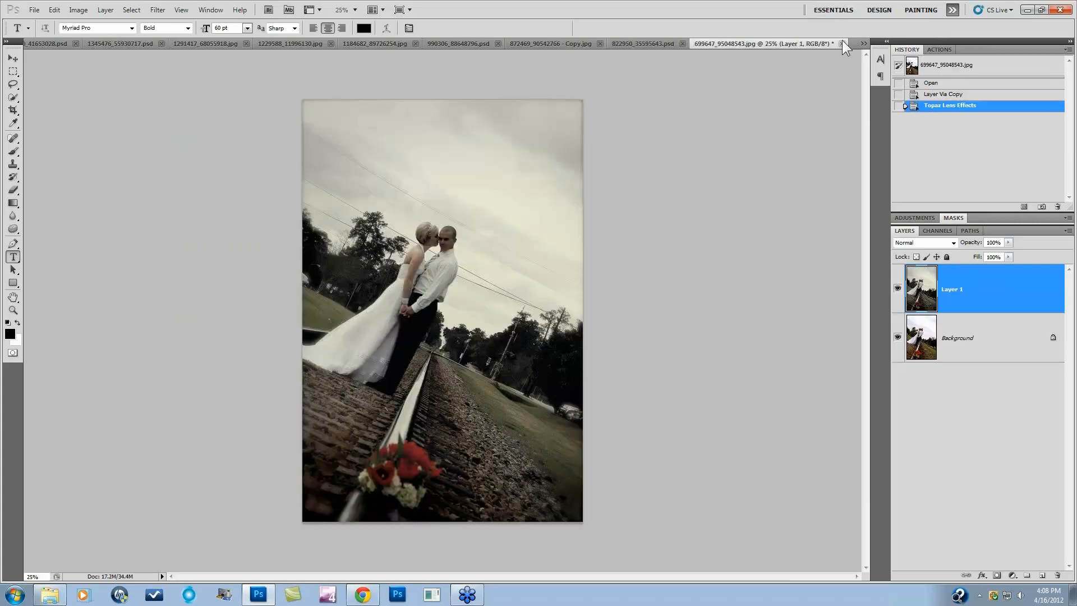
{"action": "left_click", "coordinate": [898, 290]}
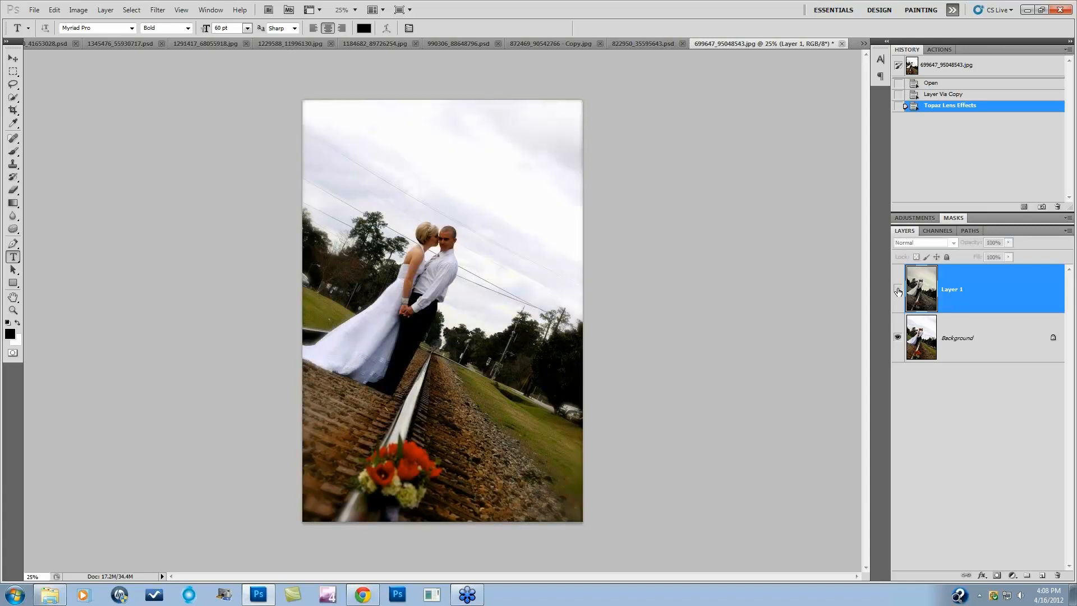
{"action": "left_click", "coordinate": [898, 290]}
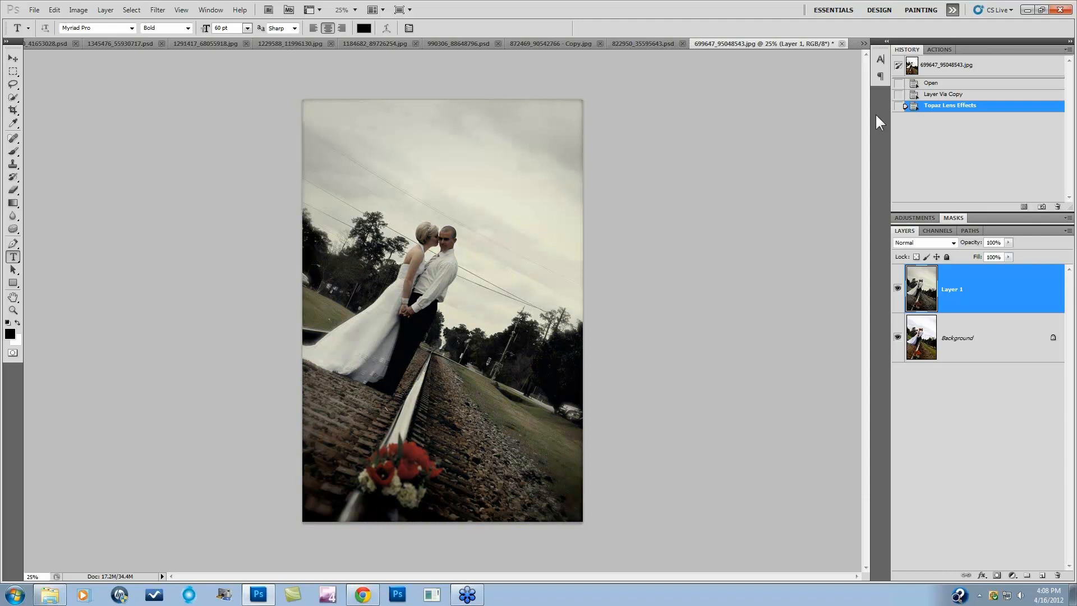
- View 463804_46071896.psd, and toggle the Background copy layer in 902686_99794311.psd to compare its edit with the original
{"action": "left_click", "coordinate": [861, 43]}
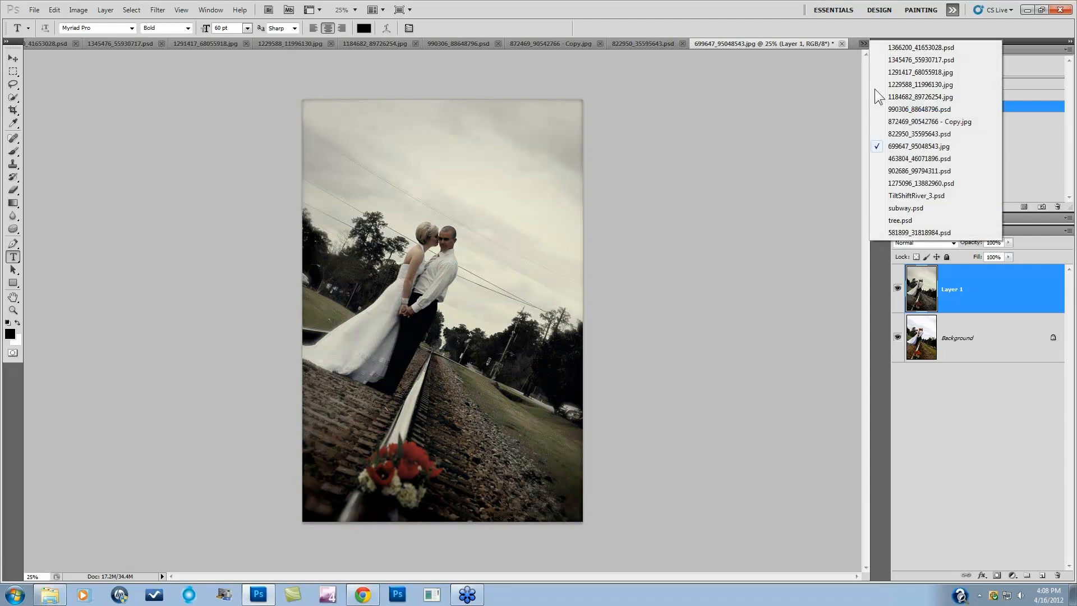
{"action": "left_click", "coordinate": [898, 159]}
{"action": "left_click", "coordinate": [864, 44]}
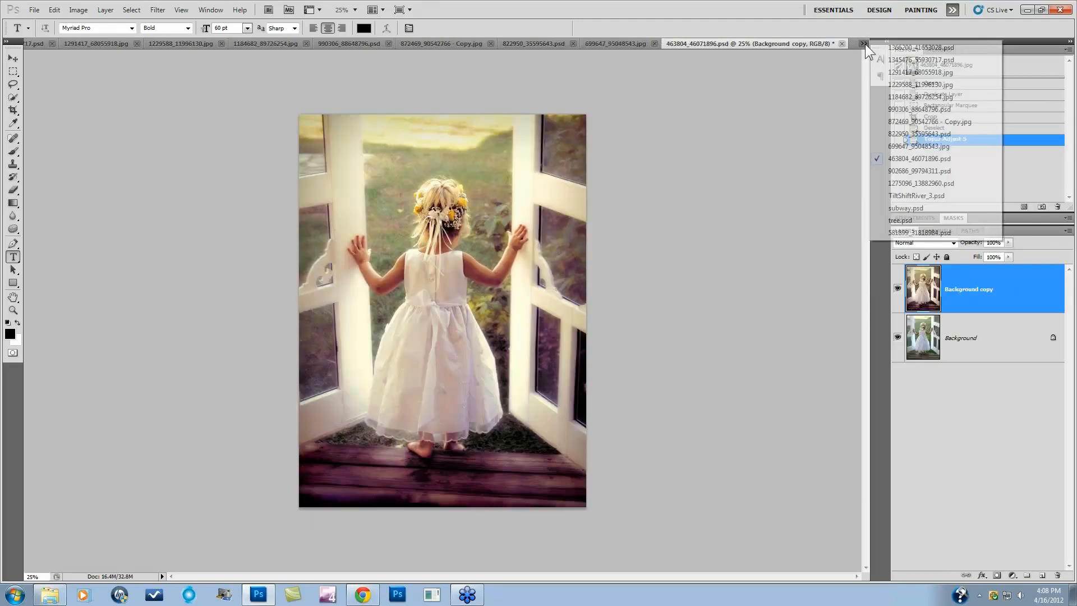
{"action": "left_click", "coordinate": [881, 169]}
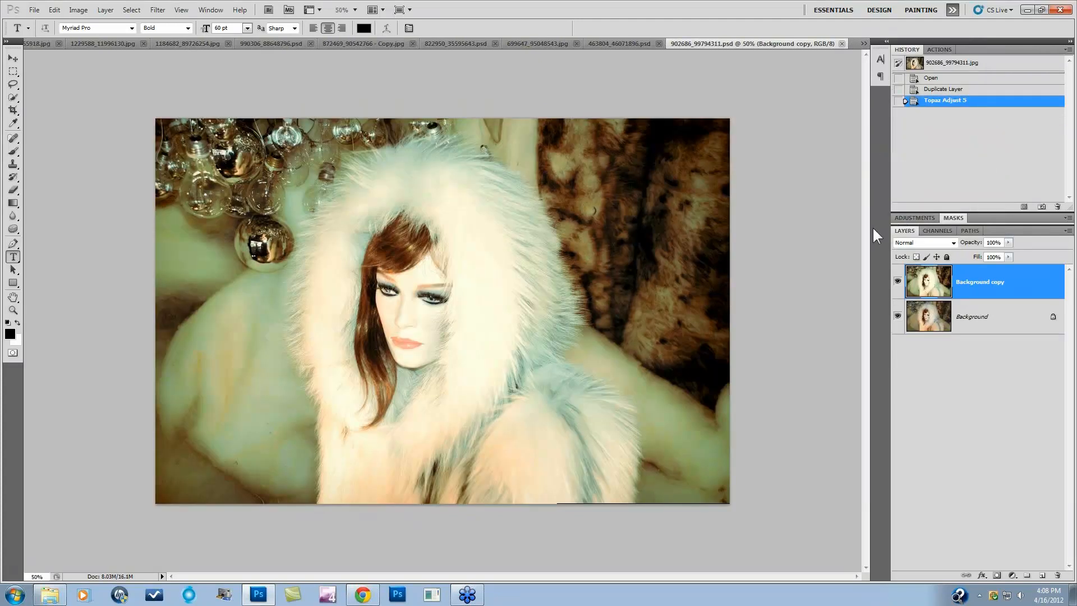
{"action": "left_click", "coordinate": [899, 282]}
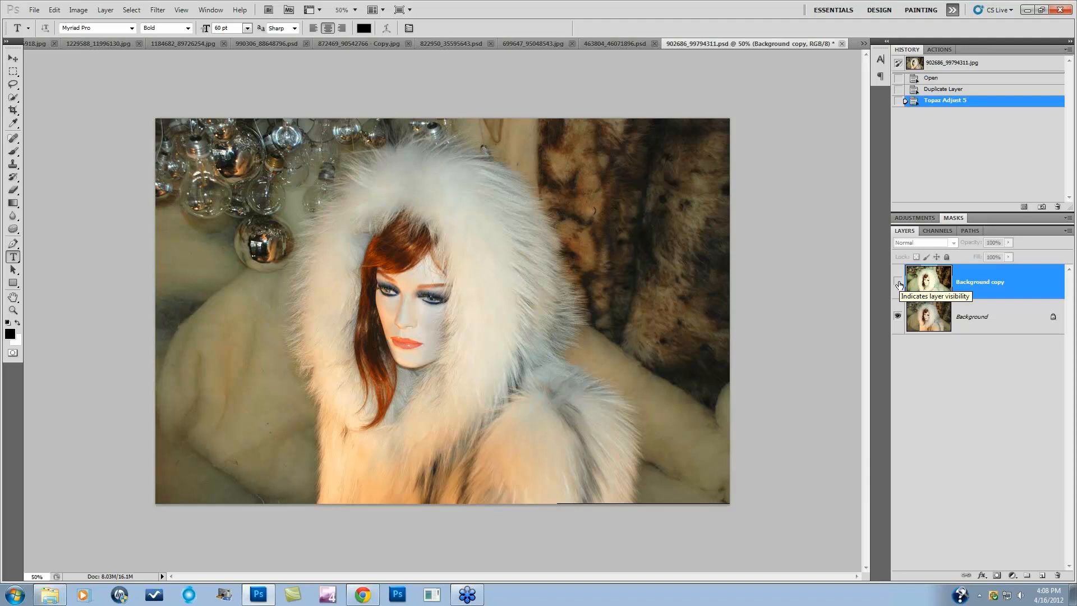
{"action": "left_click", "coordinate": [899, 282]}
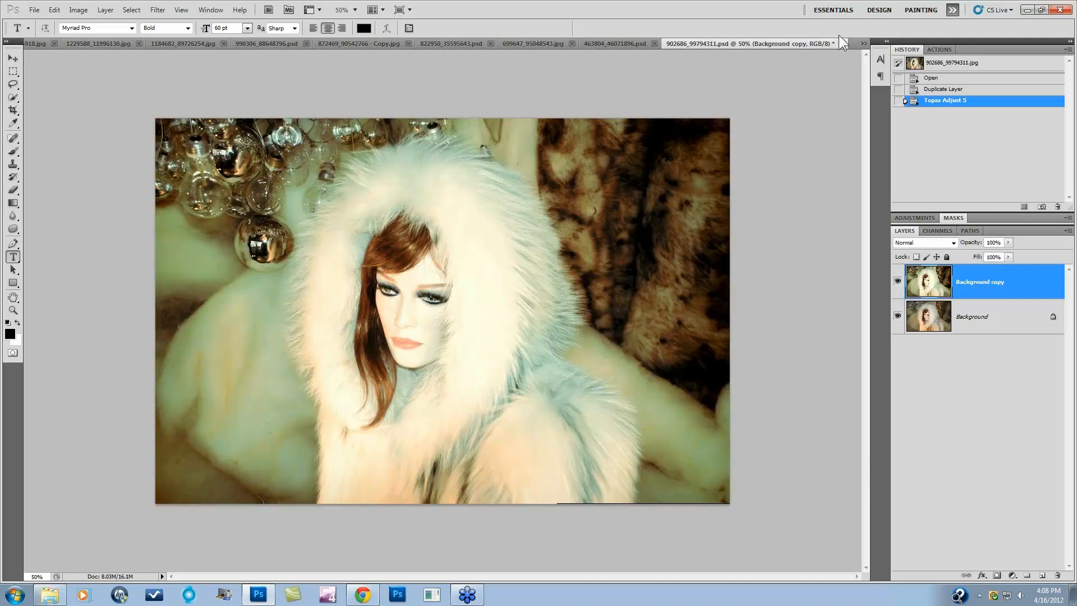
- Toggle Layer 1 in the bicycle photo 1275096_13882960.psd to compare the Topaz BW Effects edit with the original
{"action": "left_click", "coordinate": [864, 44]}
{"action": "left_click", "coordinate": [898, 191]}
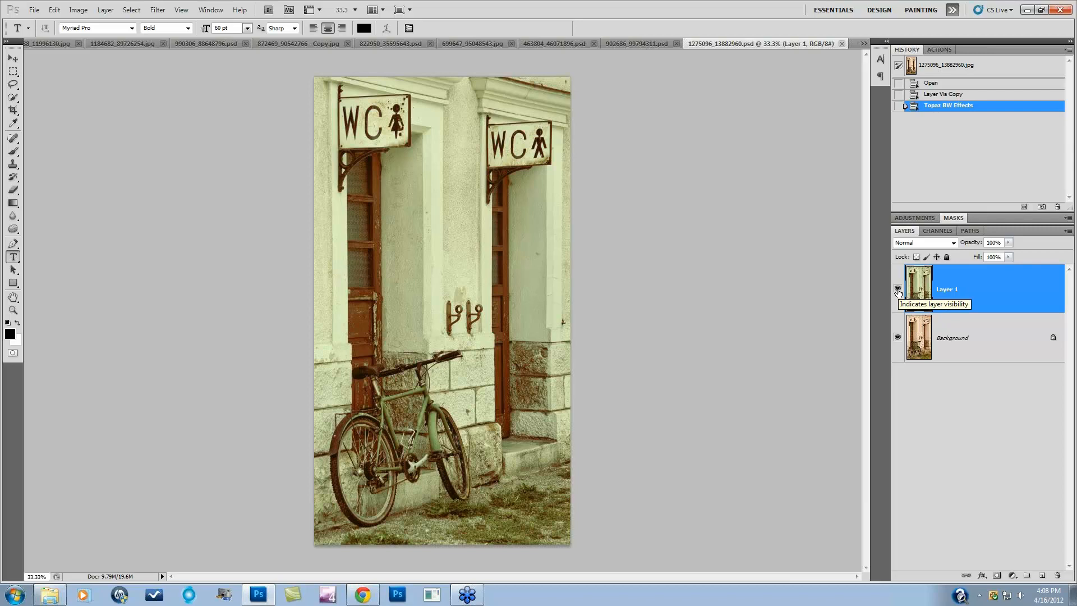
{"action": "left_click", "coordinate": [898, 290]}
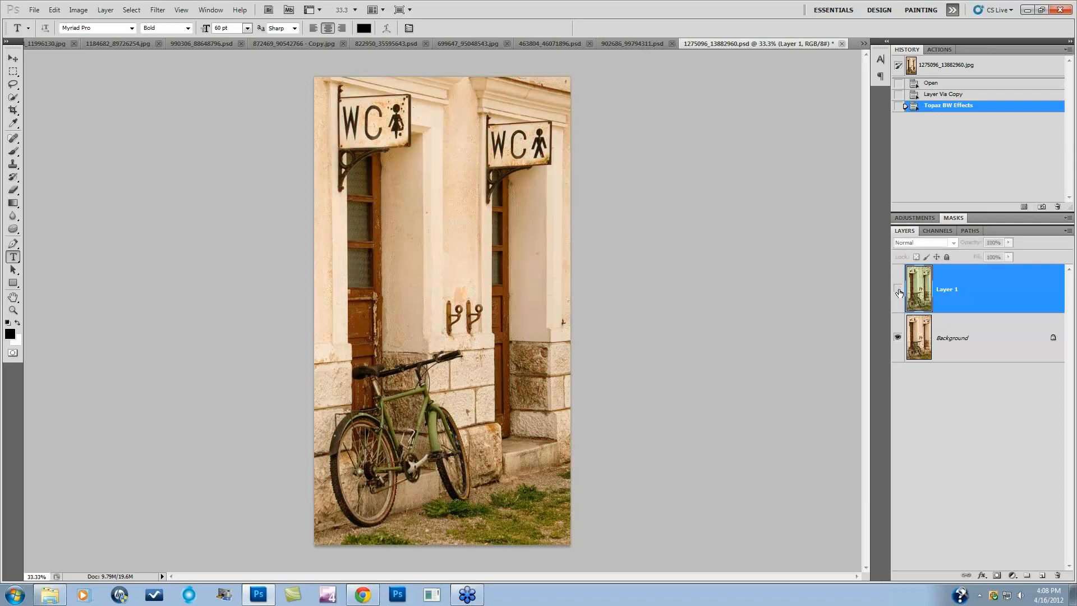
{"action": "left_click", "coordinate": [898, 289]}
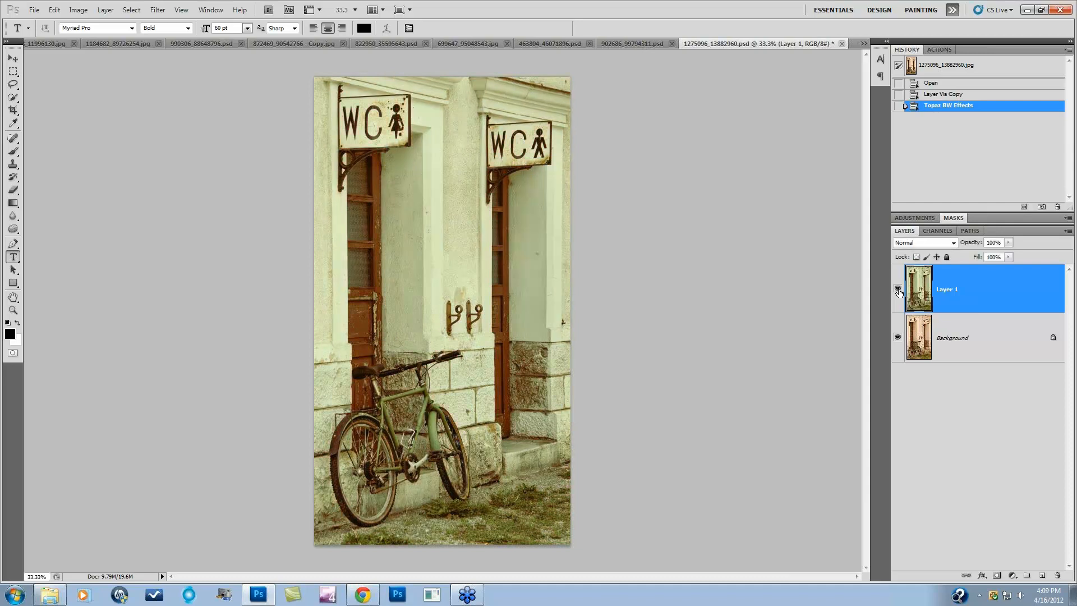
- Toggle the Background copy layer in the metallic building photo 581899_31818984.psd to compare the toned version with the original
{"action": "left_click", "coordinate": [864, 43]}
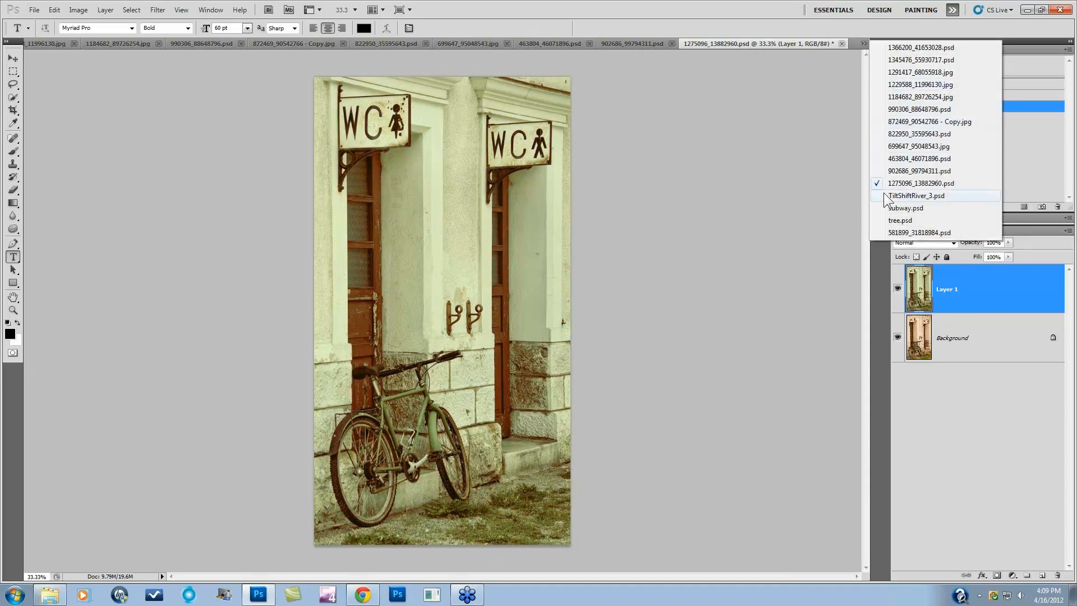
{"action": "left_click", "coordinate": [896, 233]}
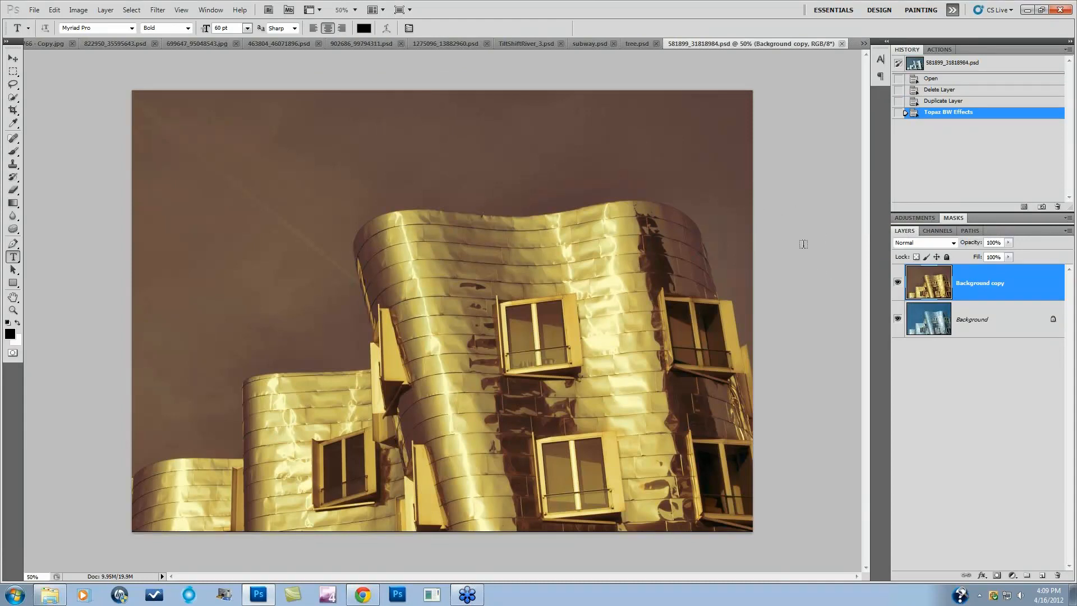
{"action": "left_click", "coordinate": [898, 285]}
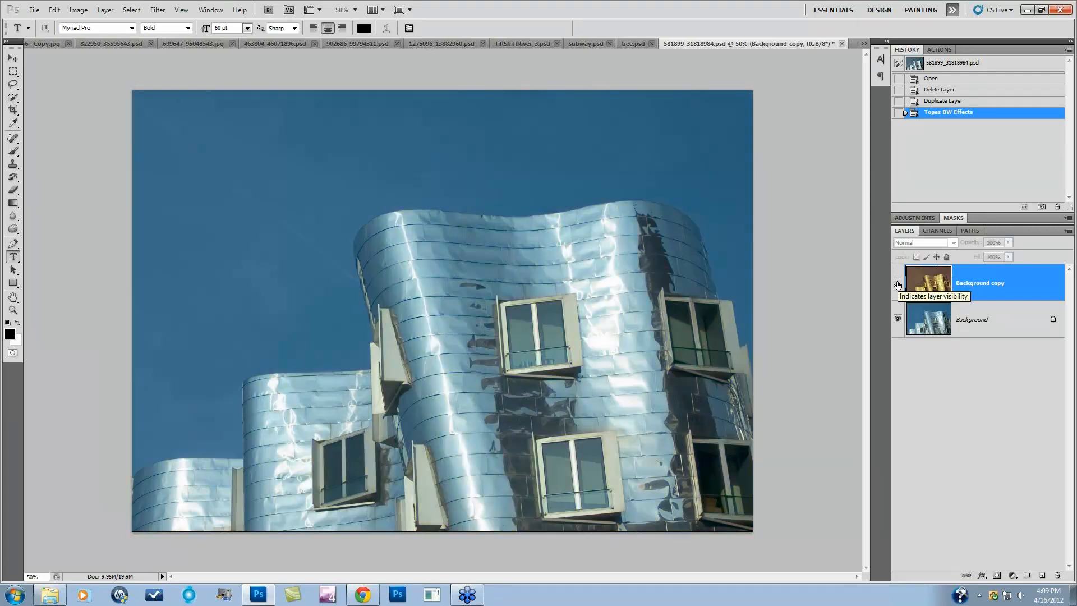
{"action": "left_click", "coordinate": [897, 285]}
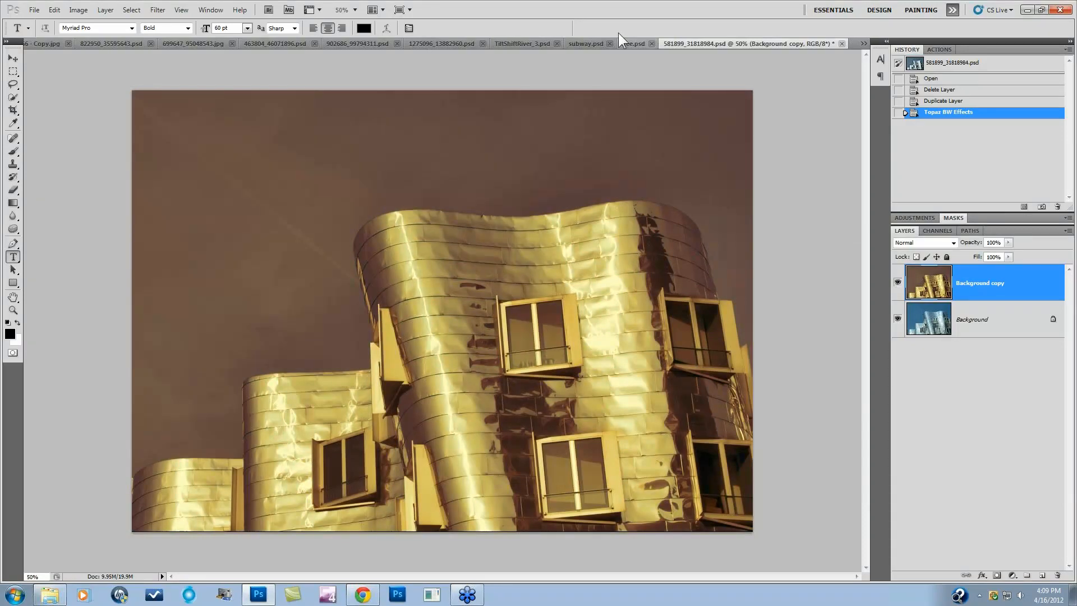
- Switch to TiltShiftRiver_3.psd and toggle Layer 1 to compare the lens effect with the original
{"action": "left_click", "coordinate": [361, 45]}
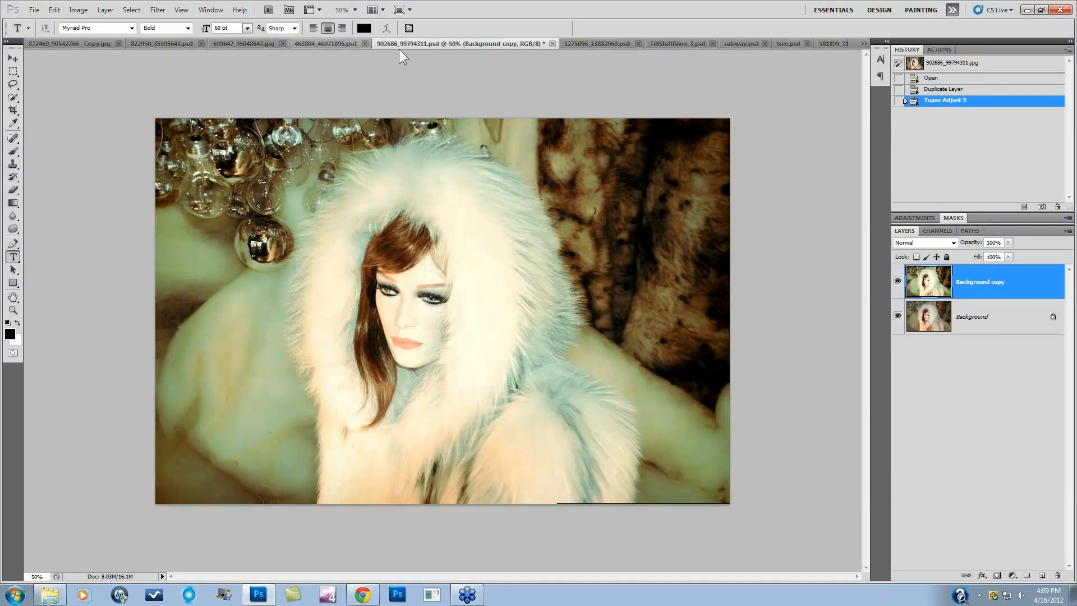
{"action": "left_click", "coordinate": [589, 44]}
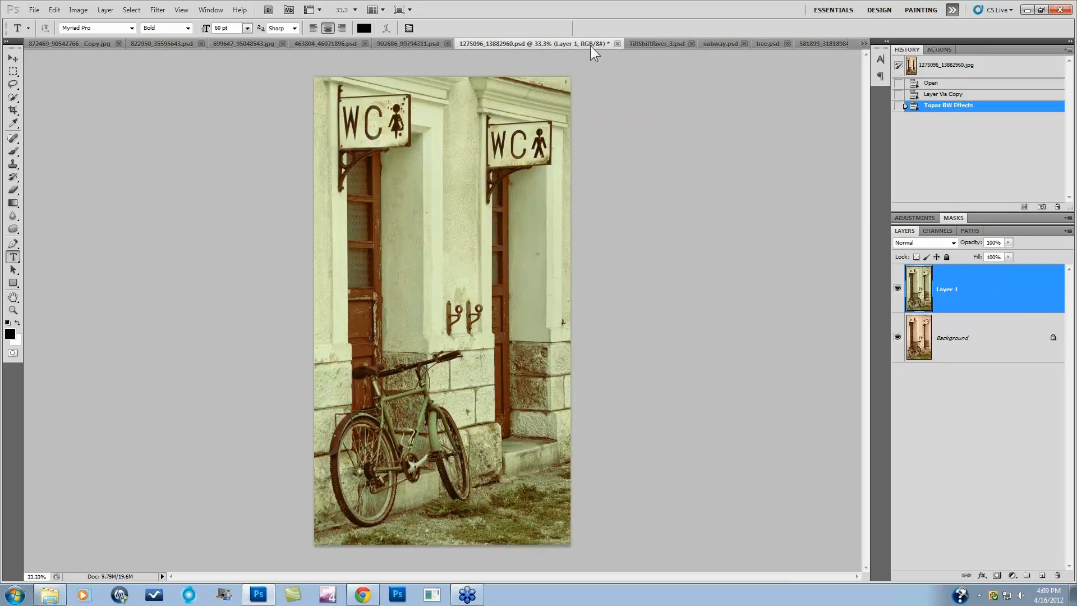
{"action": "left_click", "coordinate": [645, 43]}
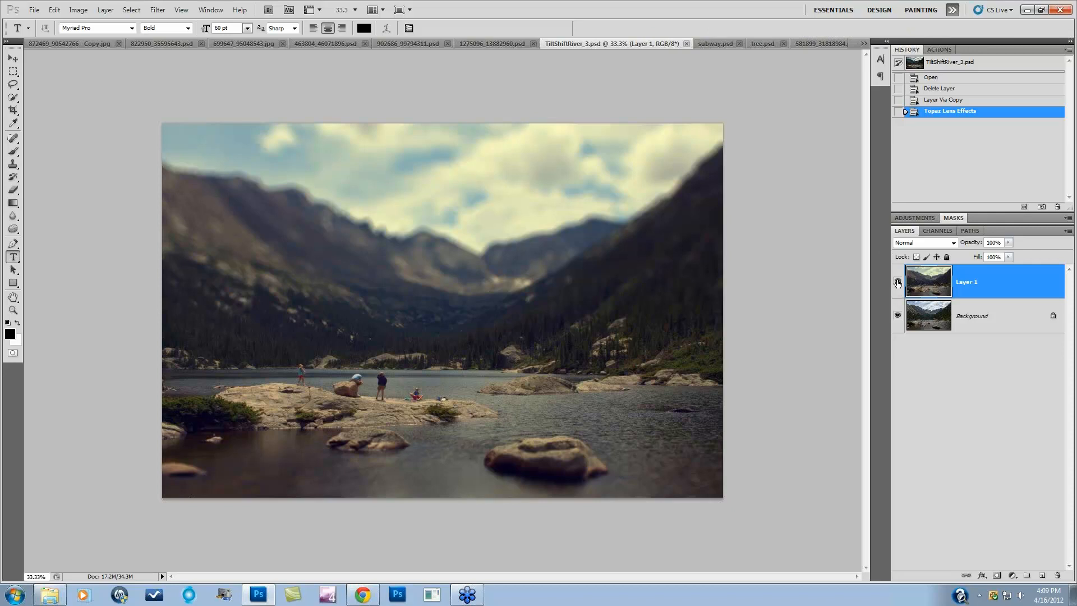
{"action": "left_click", "coordinate": [897, 284]}
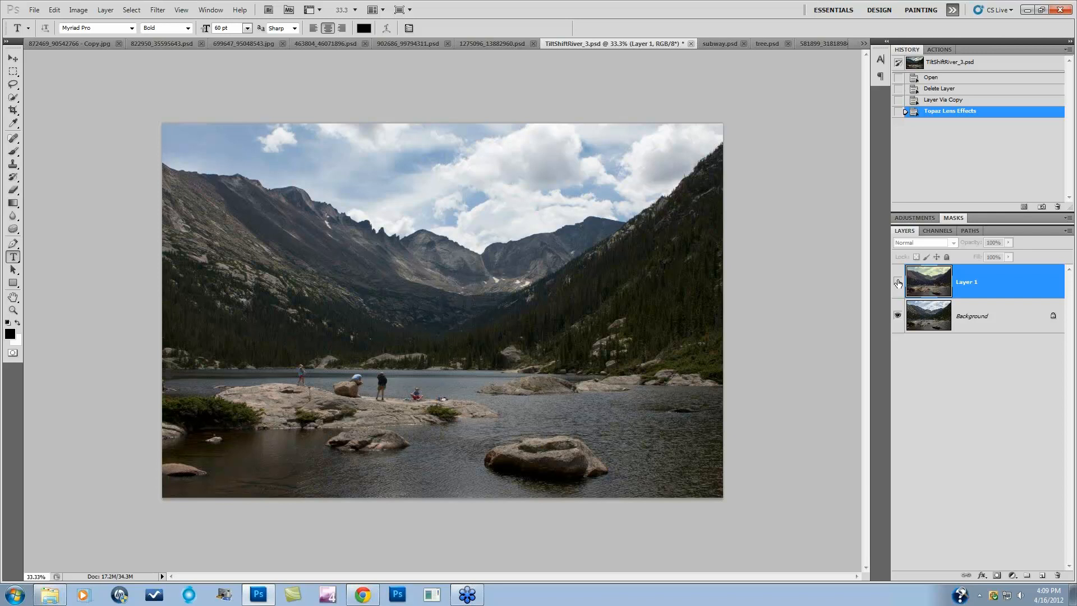
{"action": "left_click", "coordinate": [899, 284]}
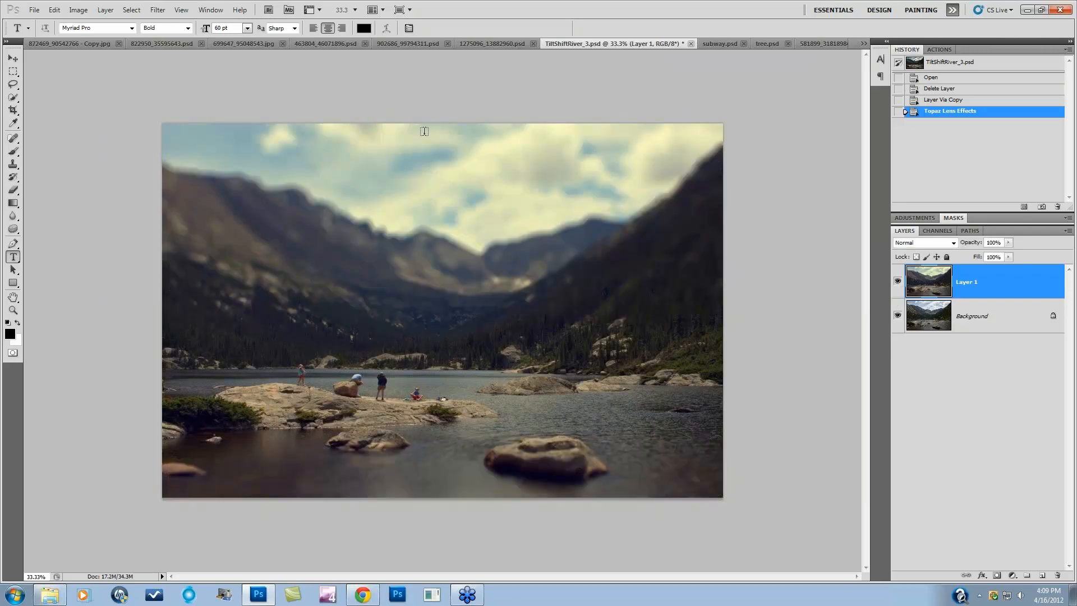
- Switch to subway.psd and toggle the Background copy layer to compare the portrait's edit with the original
{"action": "left_click", "coordinate": [722, 43]}
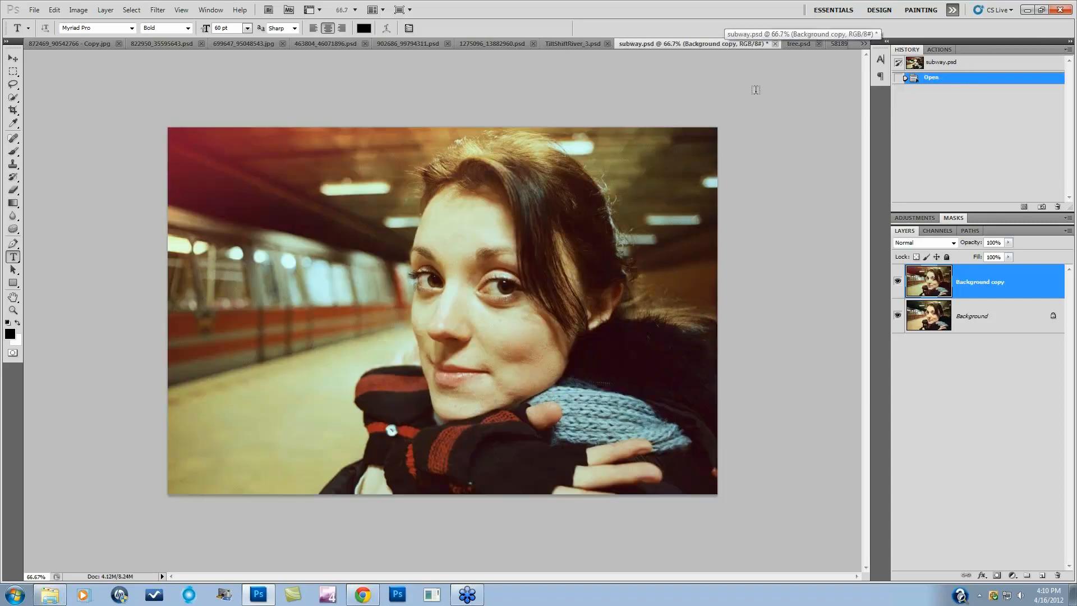
{"action": "left_click", "coordinate": [898, 282]}
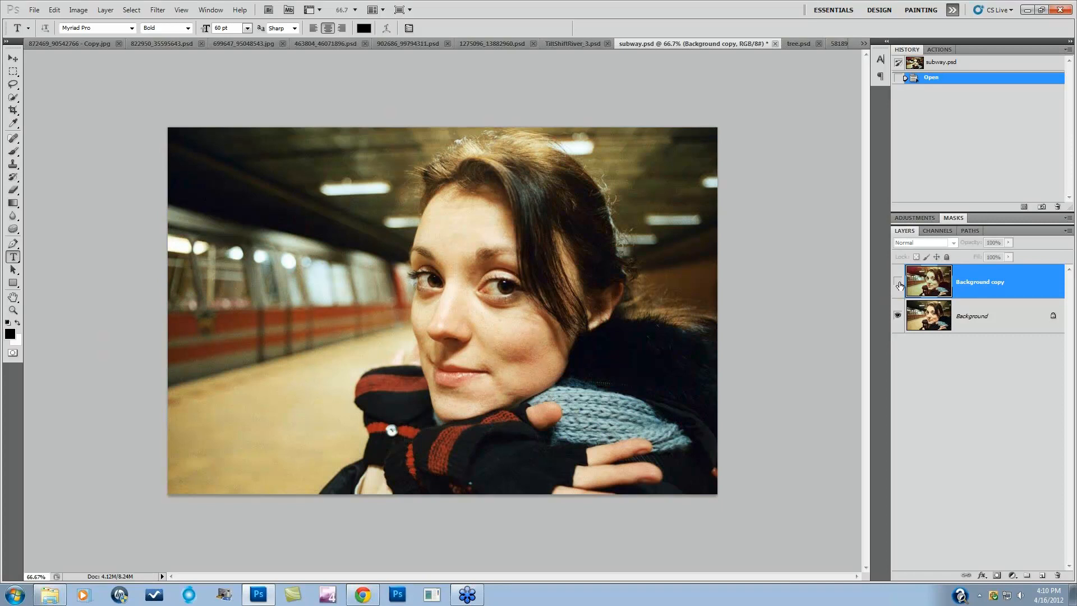
{"action": "left_click", "coordinate": [898, 283]}
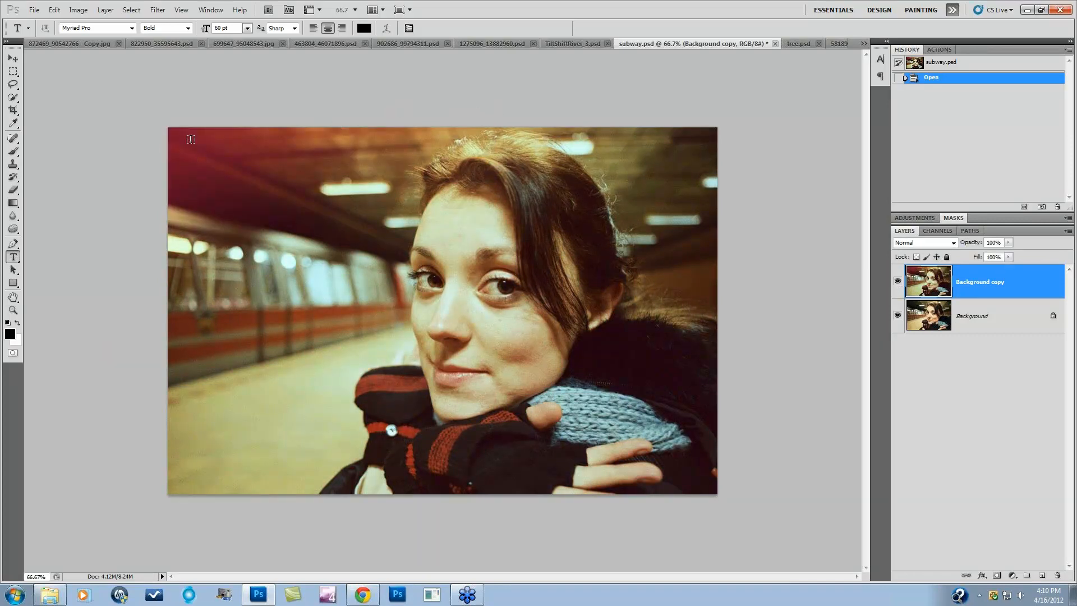
- In 463804_46071896.psd, delete the edited Background copy layer and duplicate the Background layer for a fresh edit
{"action": "left_click", "coordinate": [837, 44]}
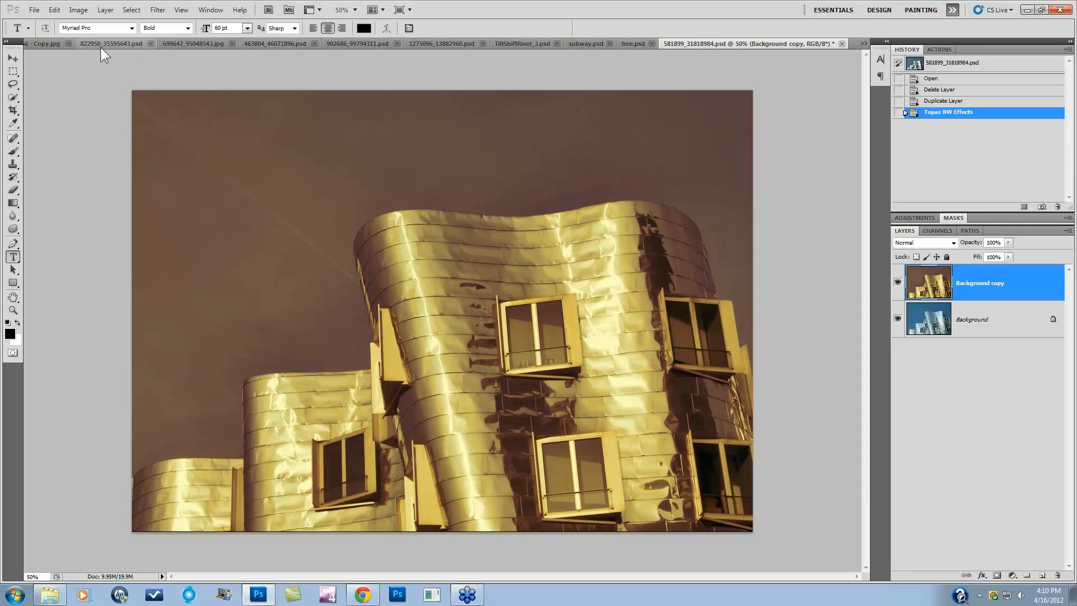
{"action": "left_click", "coordinate": [276, 44]}
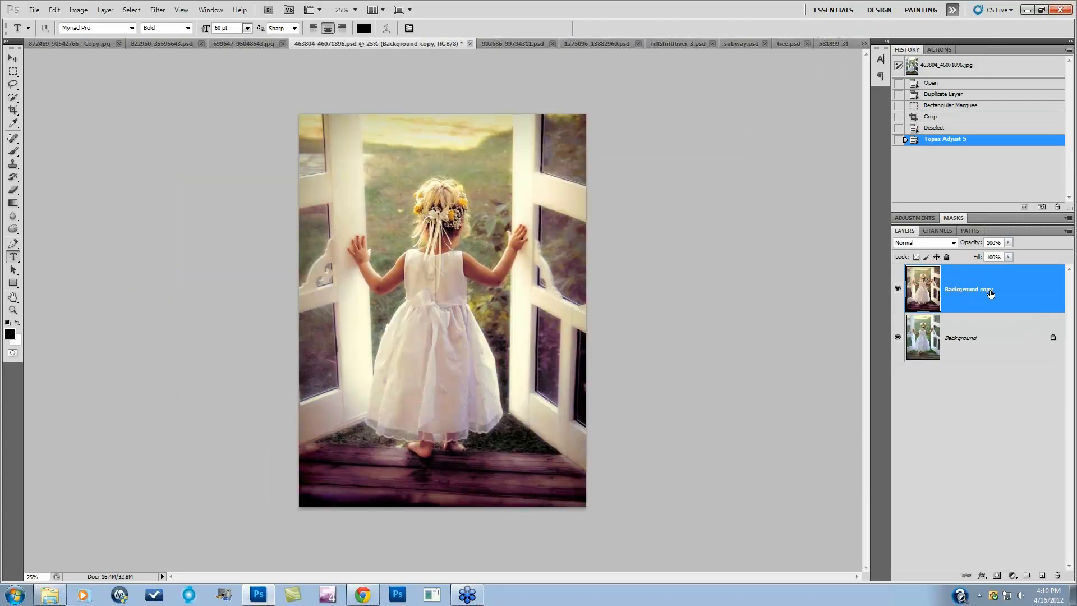
{"action": "left_click_drag", "start_coordinate": [1017, 292], "coordinate": [1058, 574]}
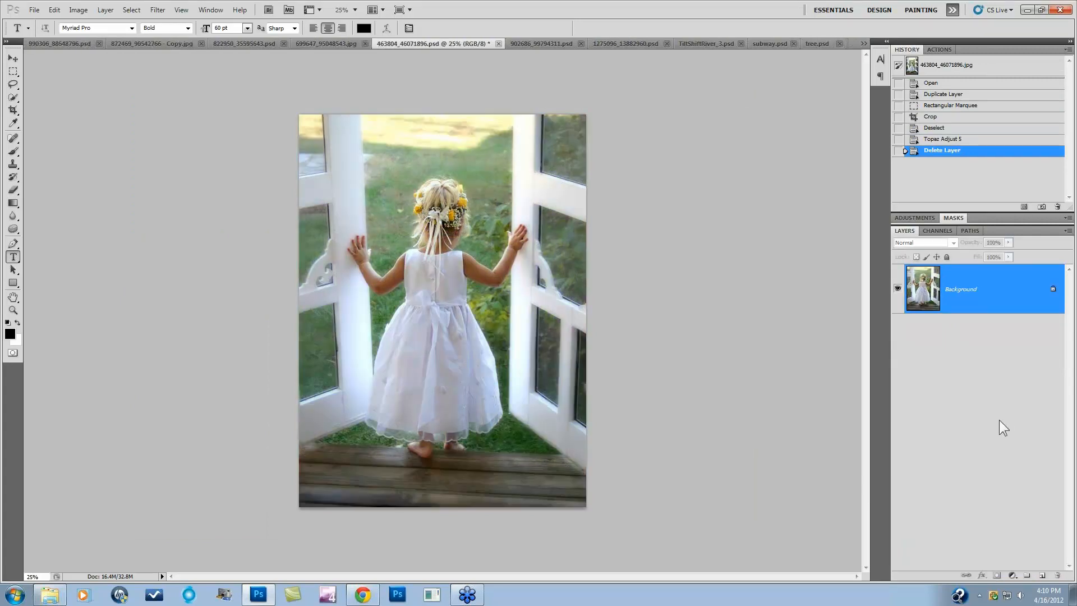
{"action": "left_click_drag", "start_coordinate": [1024, 296], "coordinate": [1043, 574]}
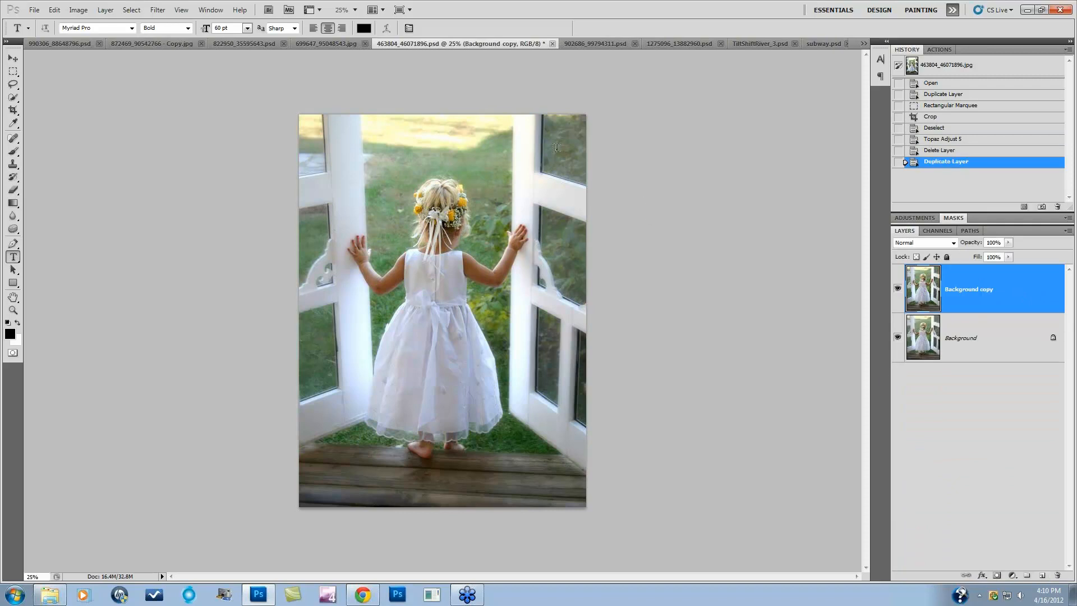
- Open the duplicated layer in the Topaz Adjust 5 filter and reset all of its settings
{"action": "left_click", "coordinate": [157, 11]}
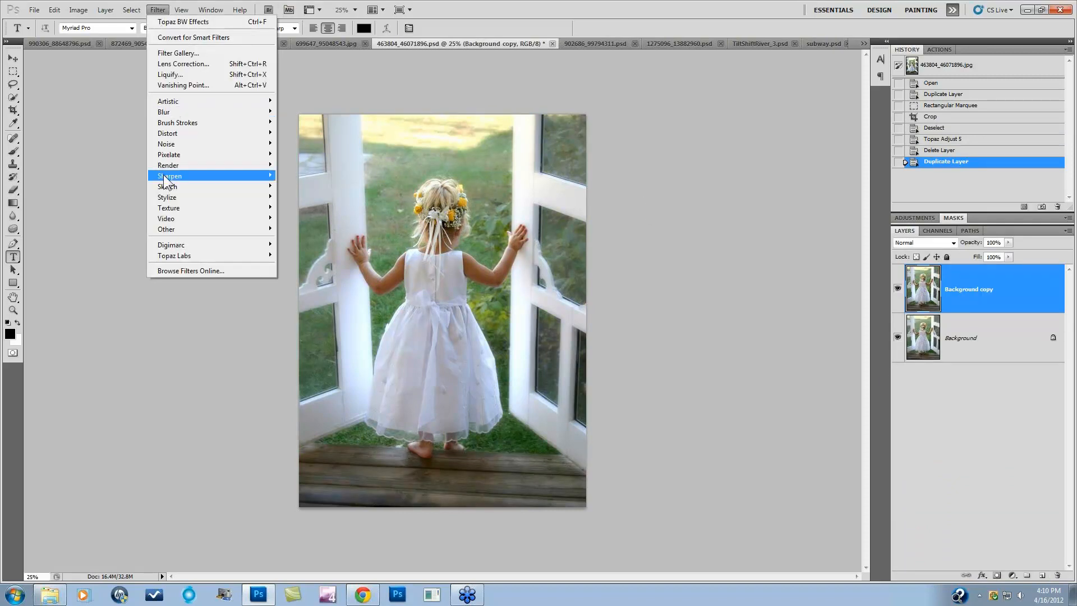
{"action": "mouse_move", "coordinate": [185, 261]}
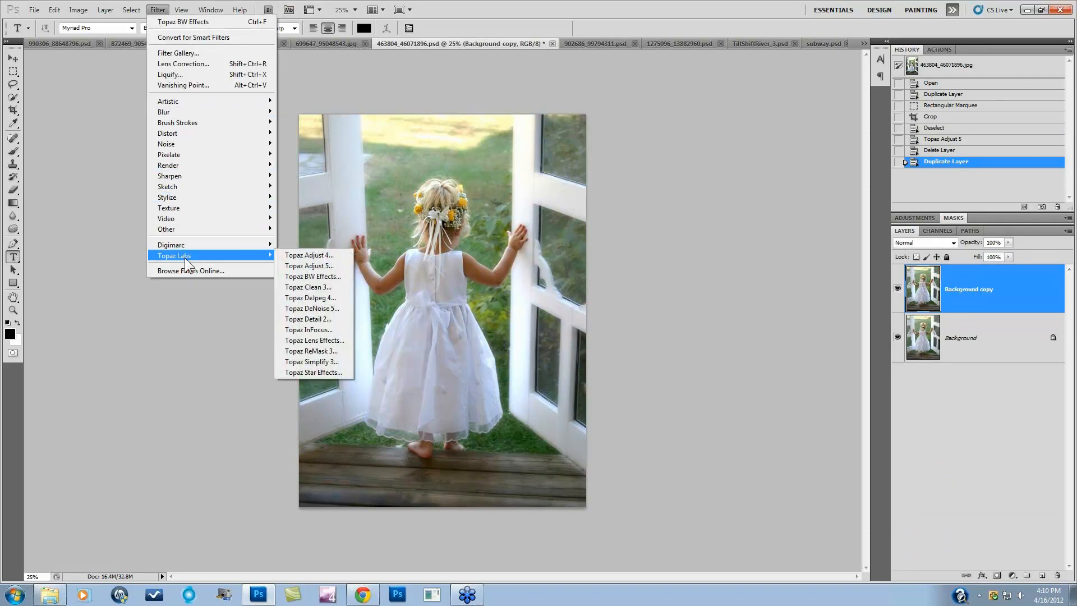
{"action": "mouse_move", "coordinate": [253, 260]}
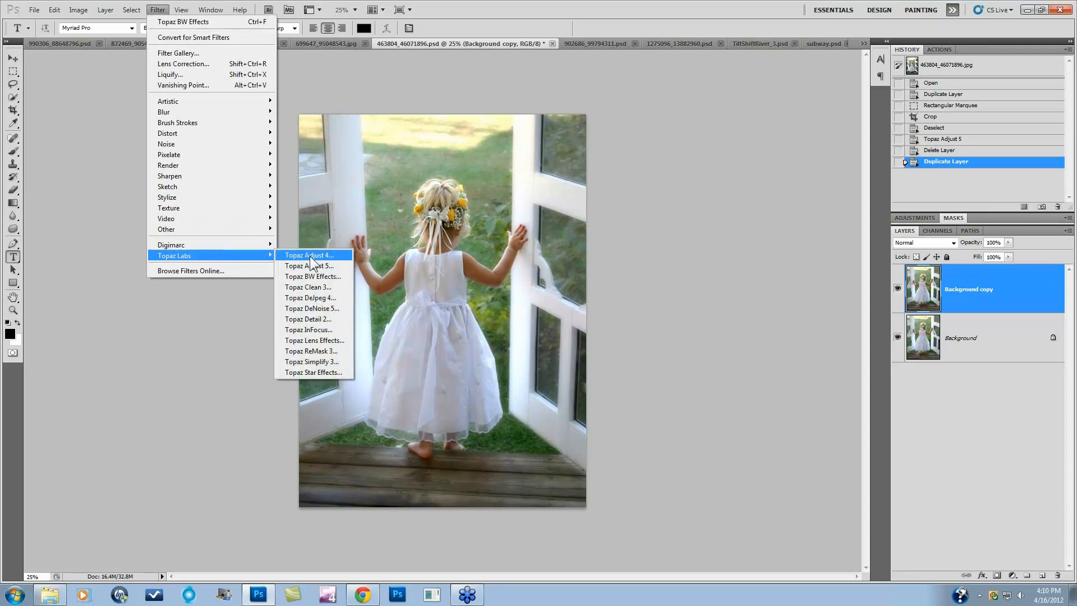
{"action": "left_click", "coordinate": [314, 266]}
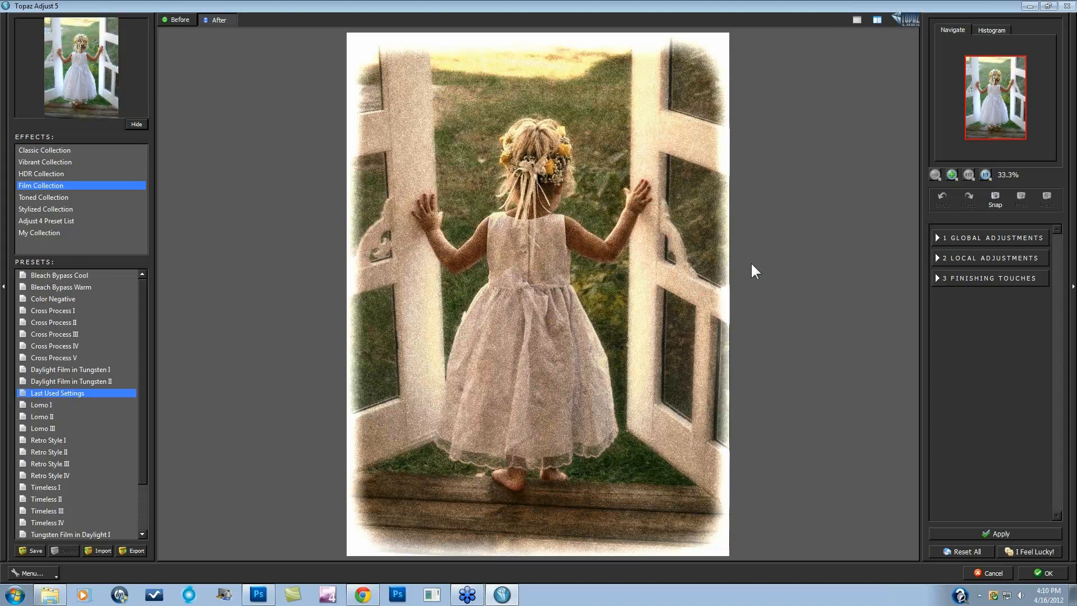
{"action": "left_click", "coordinate": [960, 554]}
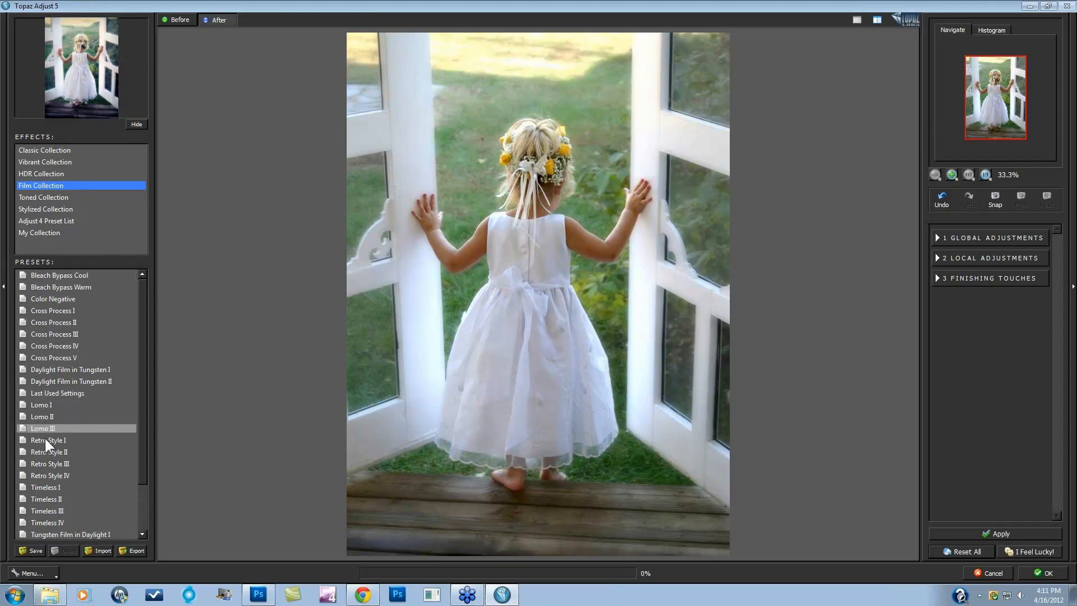
- Apply the Timeless I preset from the Film Collection, compare it side by side with the original, and return to the single view
{"action": "left_click", "coordinate": [62, 486]}
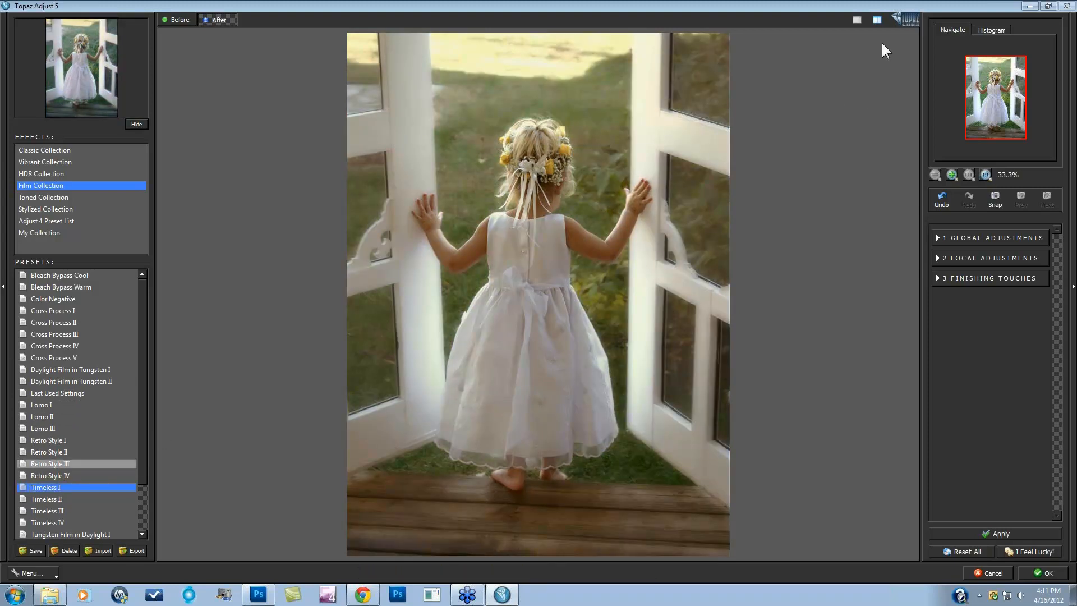
{"action": "left_click", "coordinate": [878, 20]}
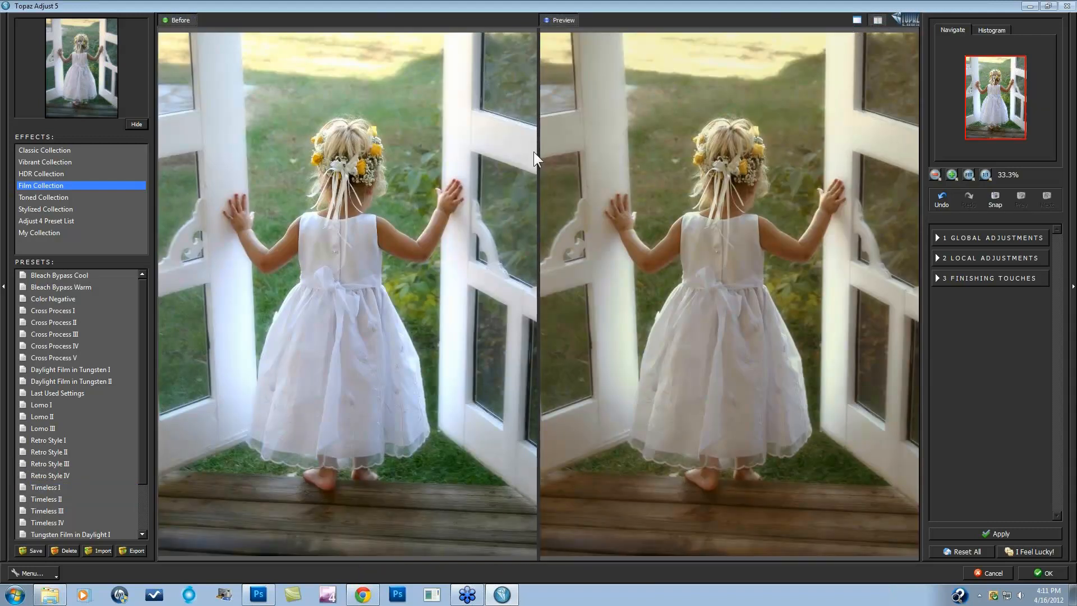
{"action": "left_click", "coordinate": [857, 20]}
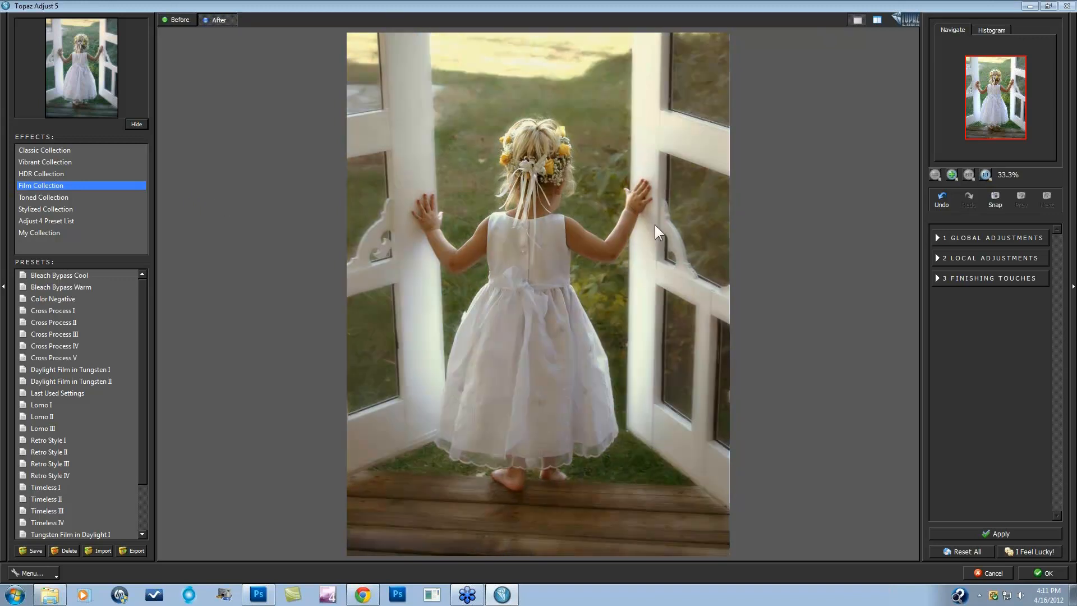
- Check the image's histogram, return to the navigator, and generate a random look with I Feel Lucky
{"action": "left_click", "coordinate": [994, 31]}
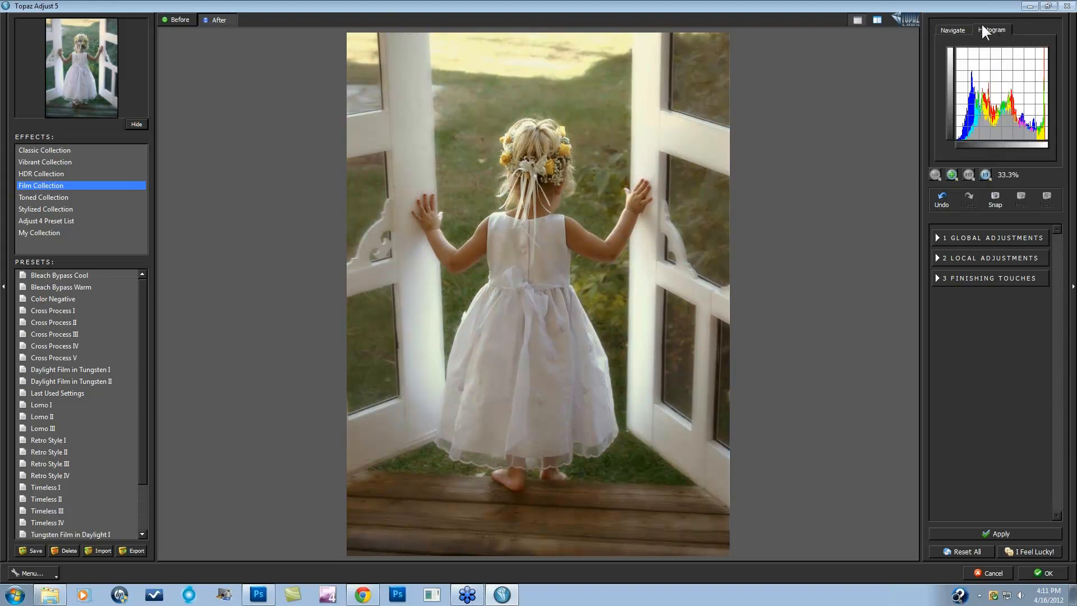
{"action": "left_click", "coordinate": [954, 30]}
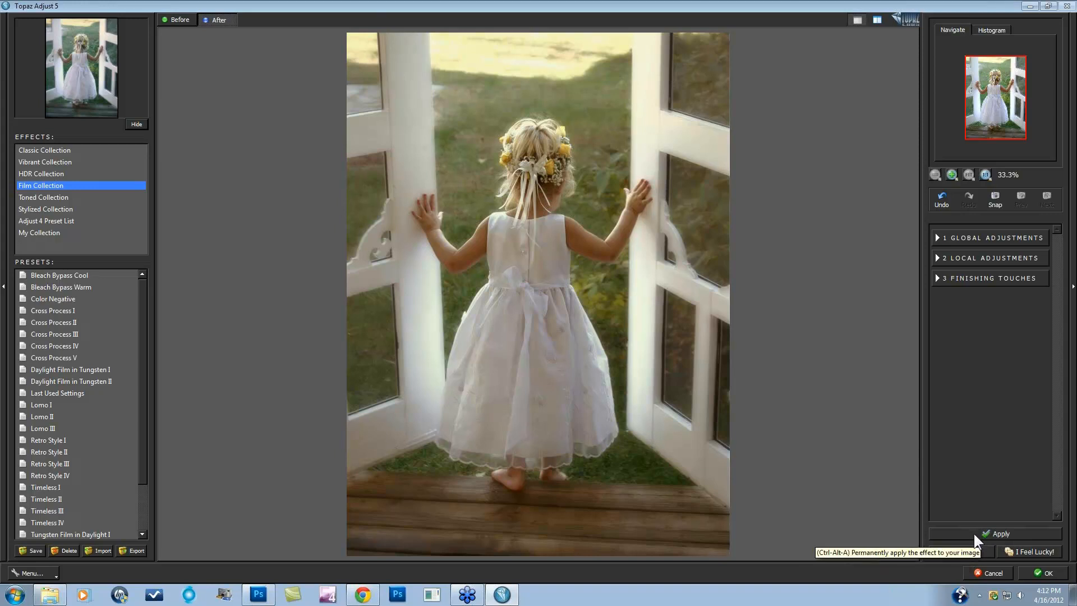
{"action": "left_click", "coordinate": [1018, 550]}
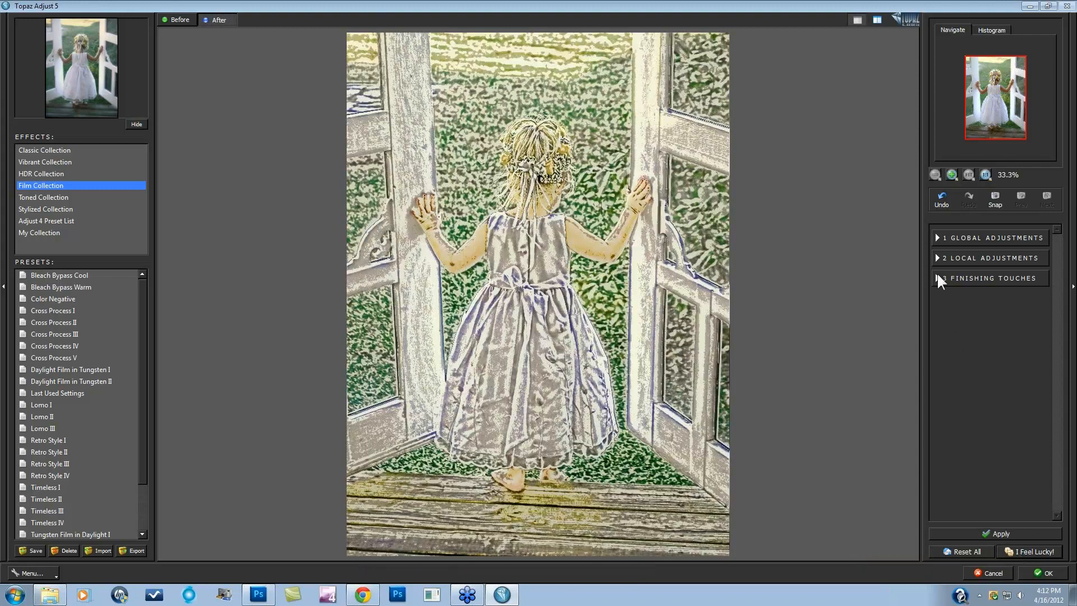
- Generate three more random looks with I Feel Lucky and compare the last one with the original photo
{"action": "left_click", "coordinate": [1024, 552]}
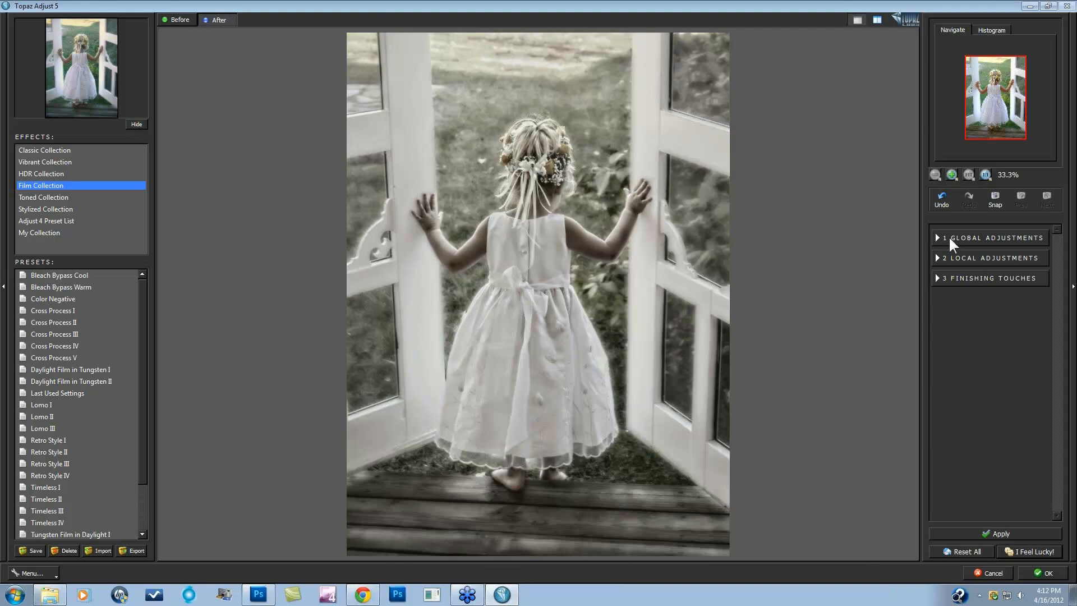
{"action": "left_click", "coordinate": [1022, 549]}
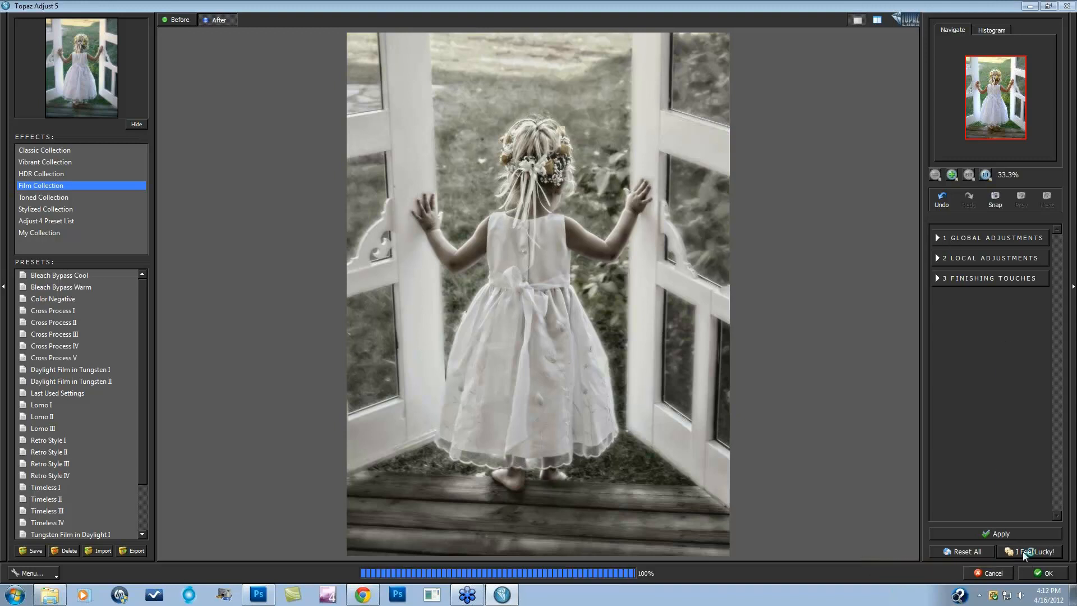
{"action": "left_click", "coordinate": [1022, 550]}
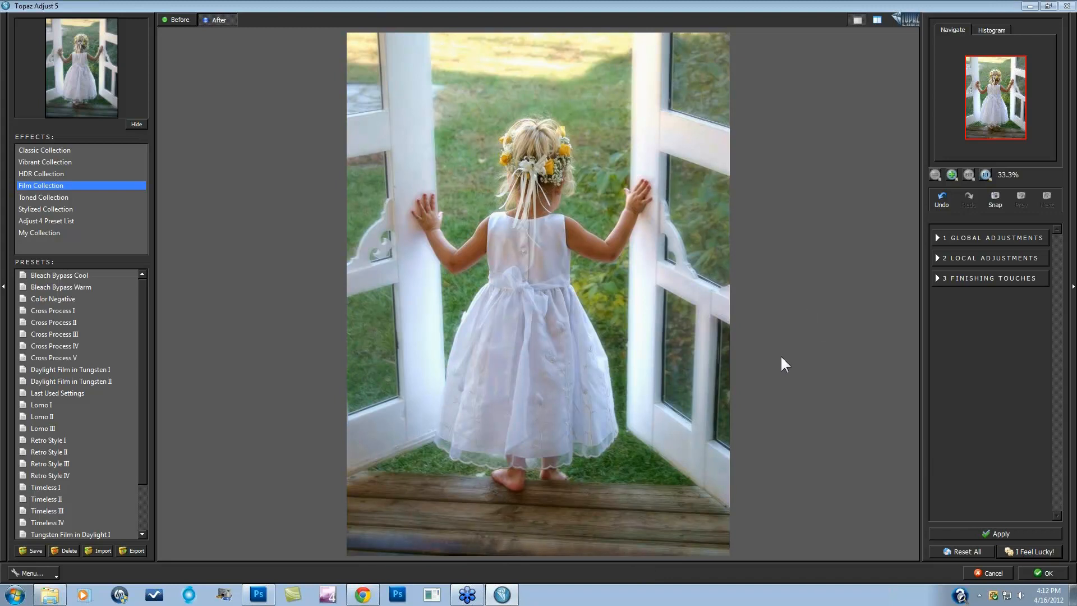
{"action": "key", "text": "space"}
{"action": "key", "text": "space"}
- Preview the Bleach Bypass Cool, Bleach Bypass Warm and Color Negative presets from the Film Collection on the photo
{"action": "left_click", "coordinate": [88, 274]}
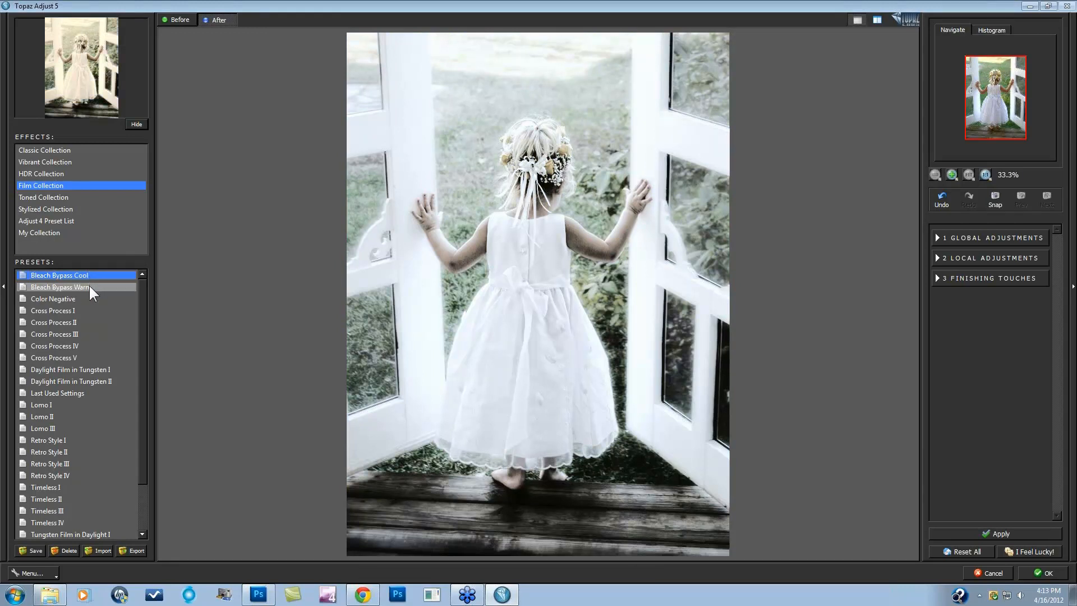
{"action": "left_click", "coordinate": [90, 285]}
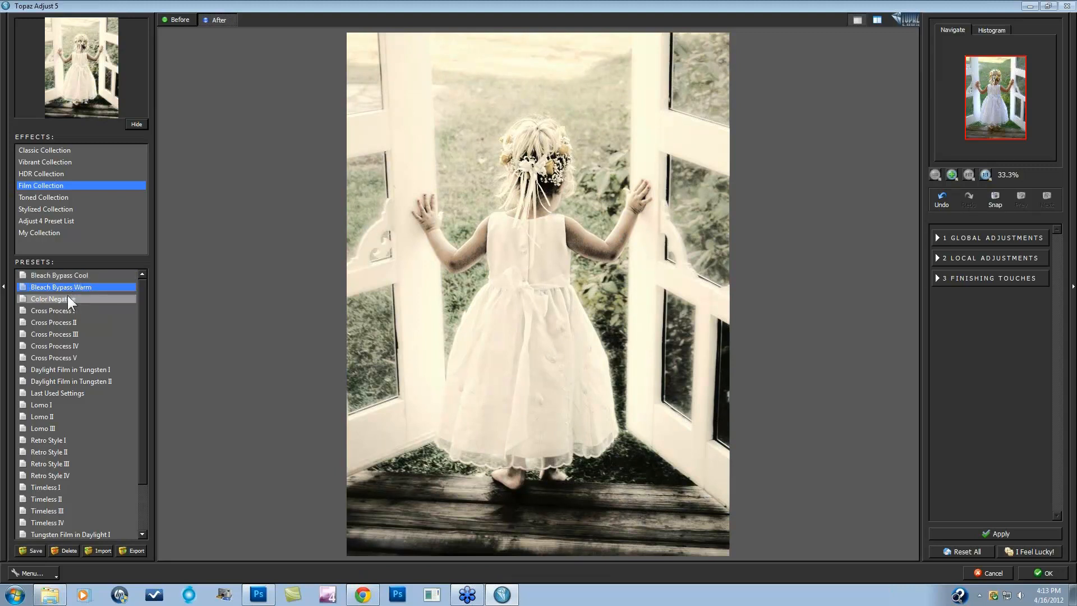
{"action": "left_click", "coordinate": [65, 295]}
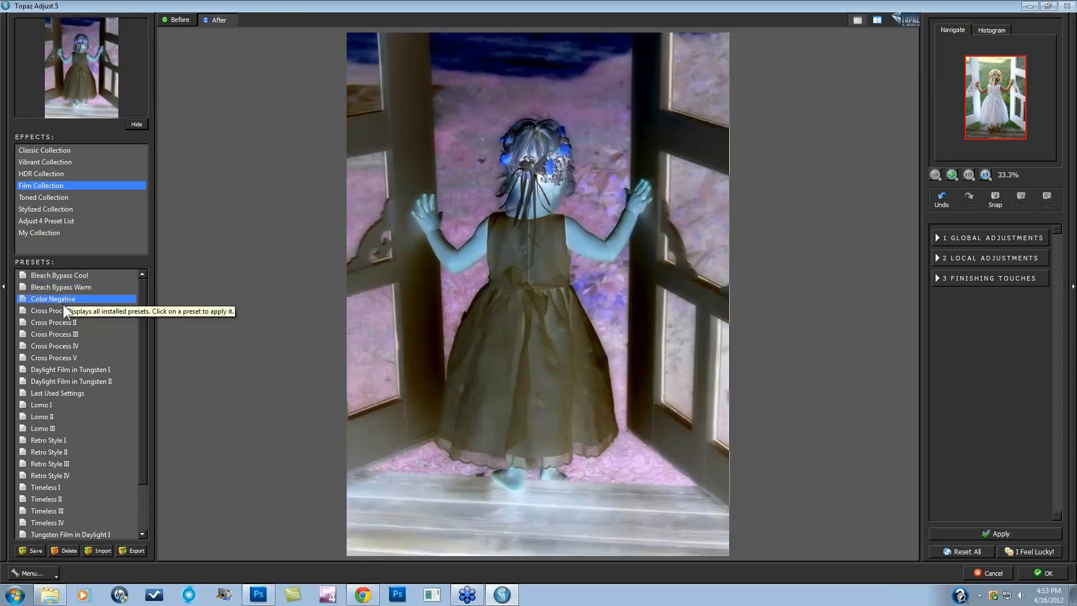
- Try the Cross Process I to V presets in order and compare Cross Process V with the original photo
{"action": "left_click", "coordinate": [56, 311]}
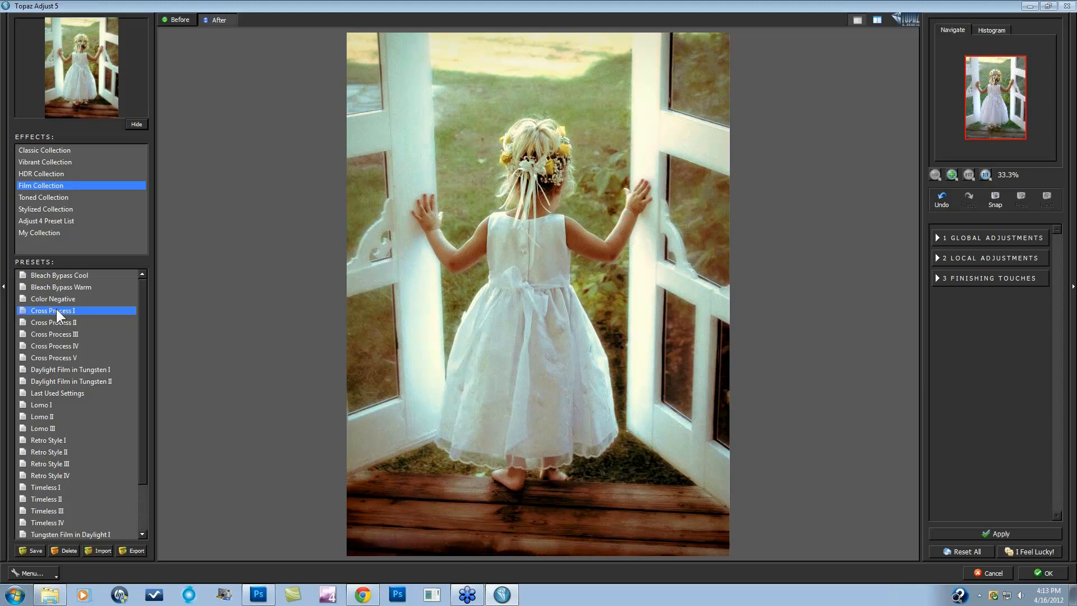
{"action": "left_click", "coordinate": [55, 322]}
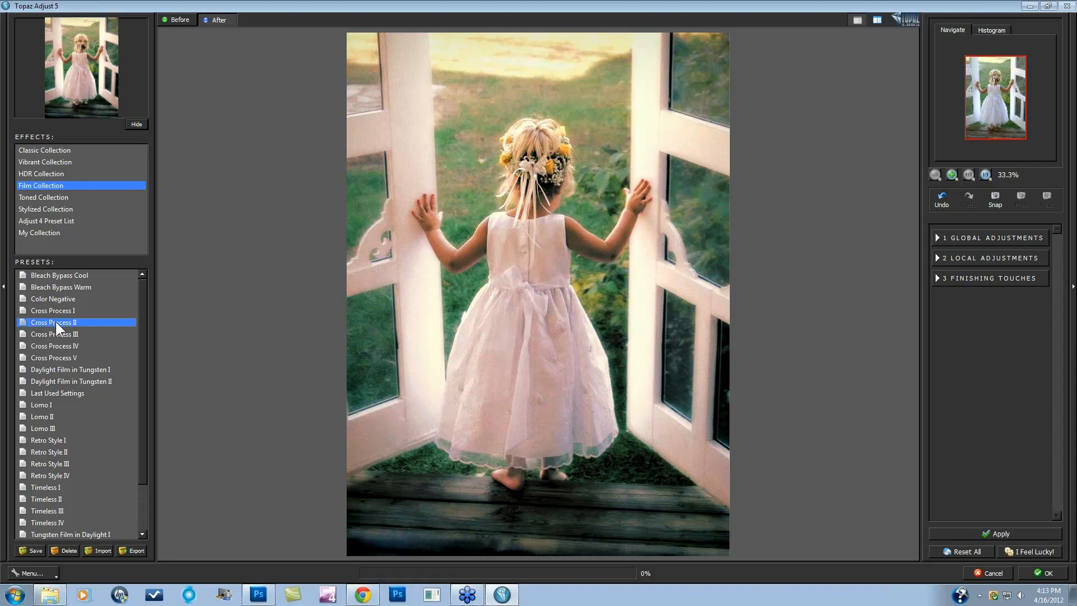
{"action": "left_click", "coordinate": [58, 331]}
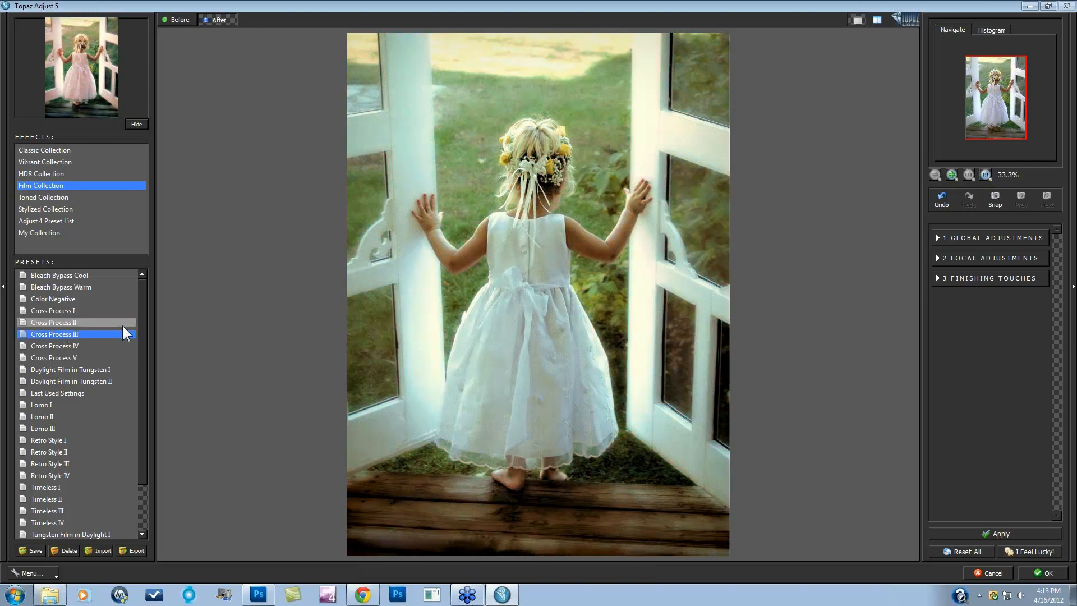
{"action": "left_click", "coordinate": [62, 344]}
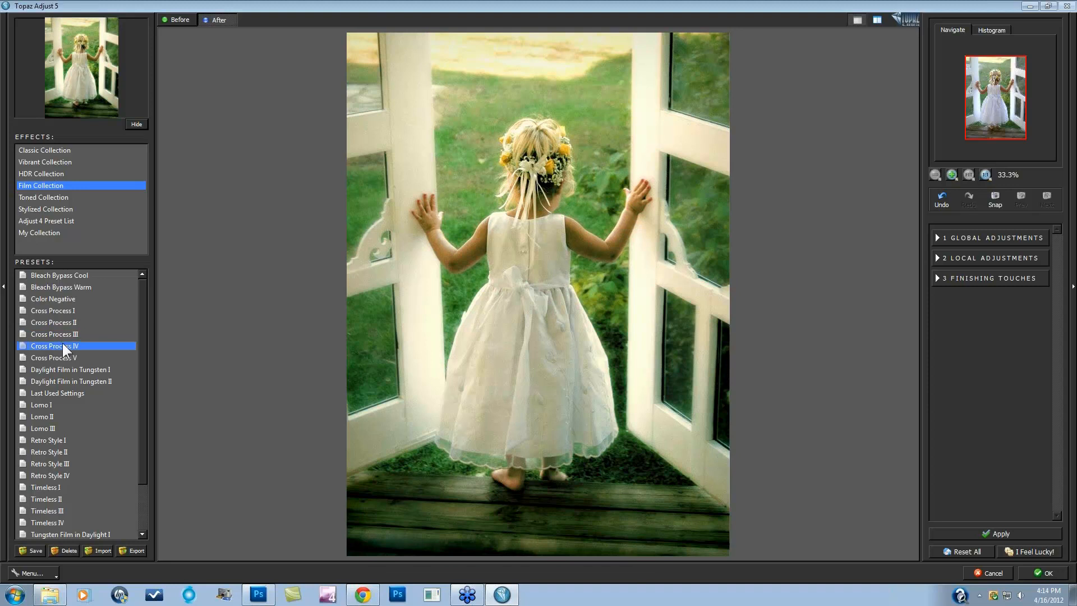
{"action": "left_click", "coordinate": [62, 355]}
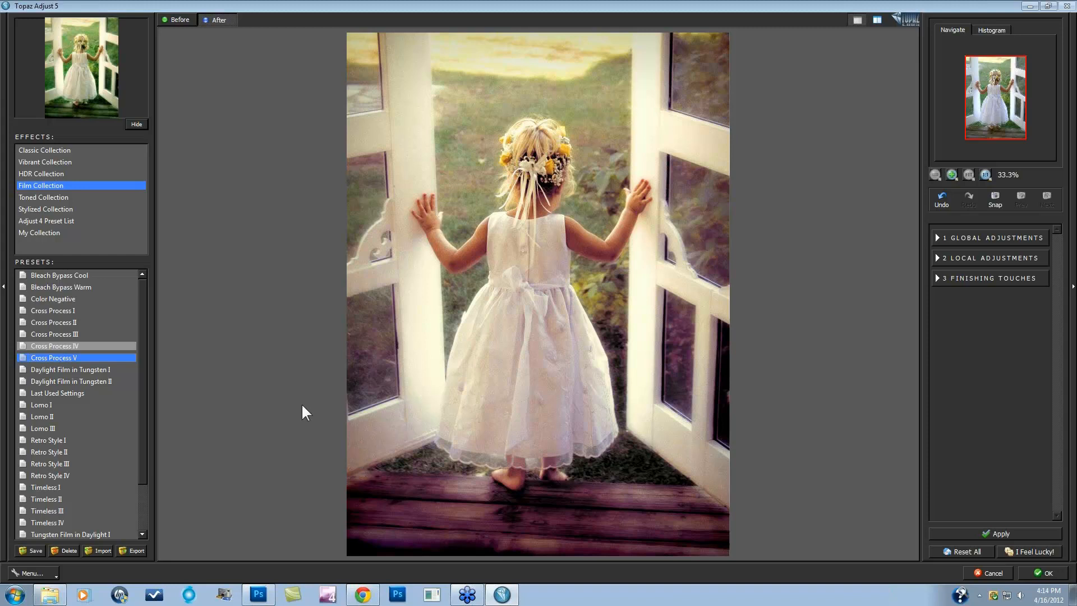
{"action": "key", "text": "space"}
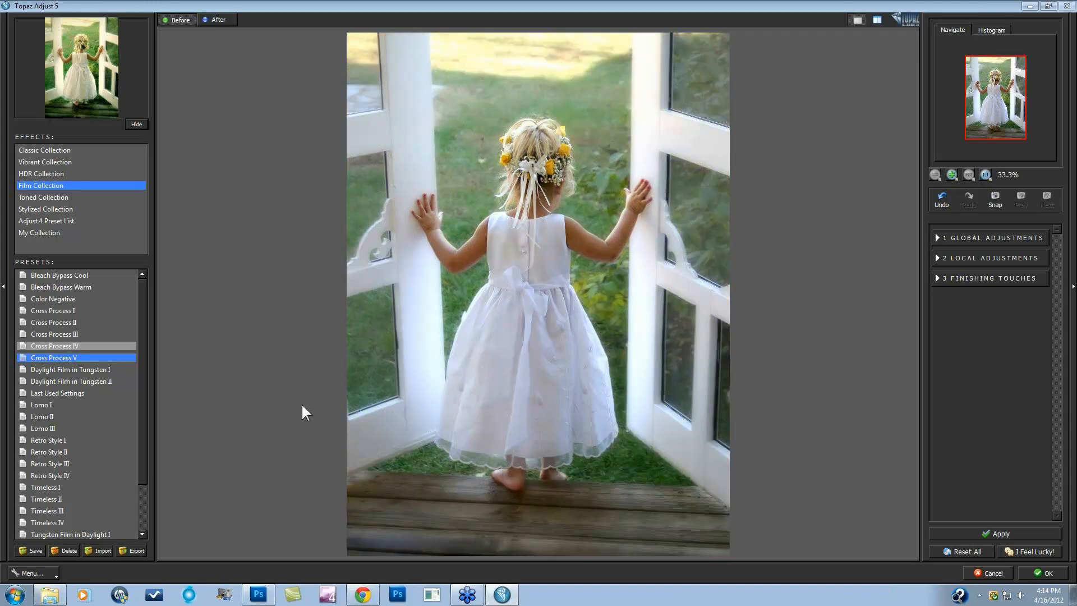
{"action": "key", "text": "space"}
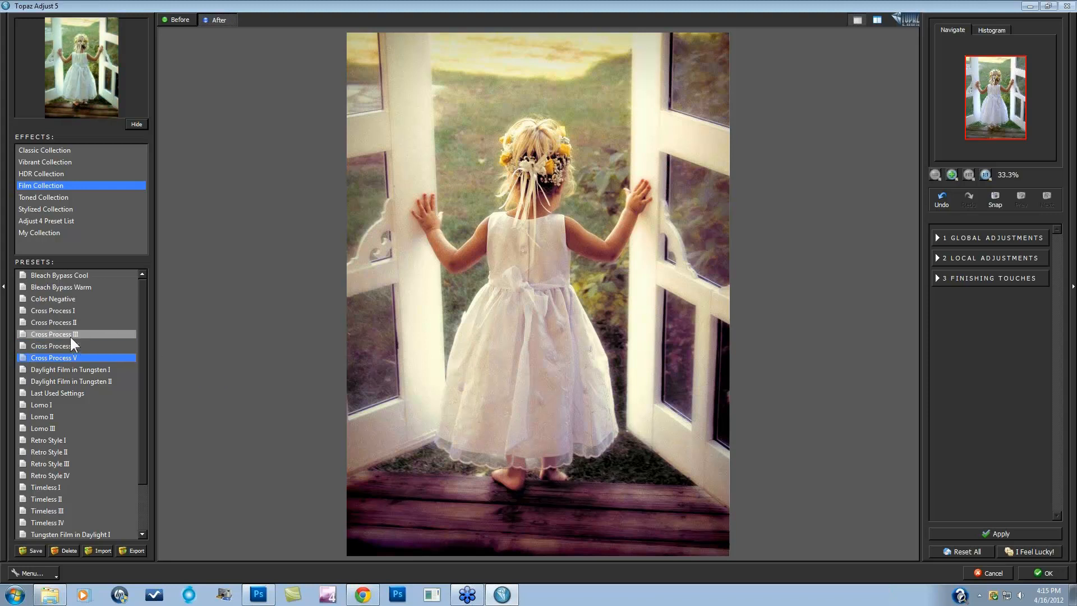
- Revisit the Cross Process I, II and V presets and compare Cross Process V repeatedly with the original photo
{"action": "left_click", "coordinate": [71, 312]}
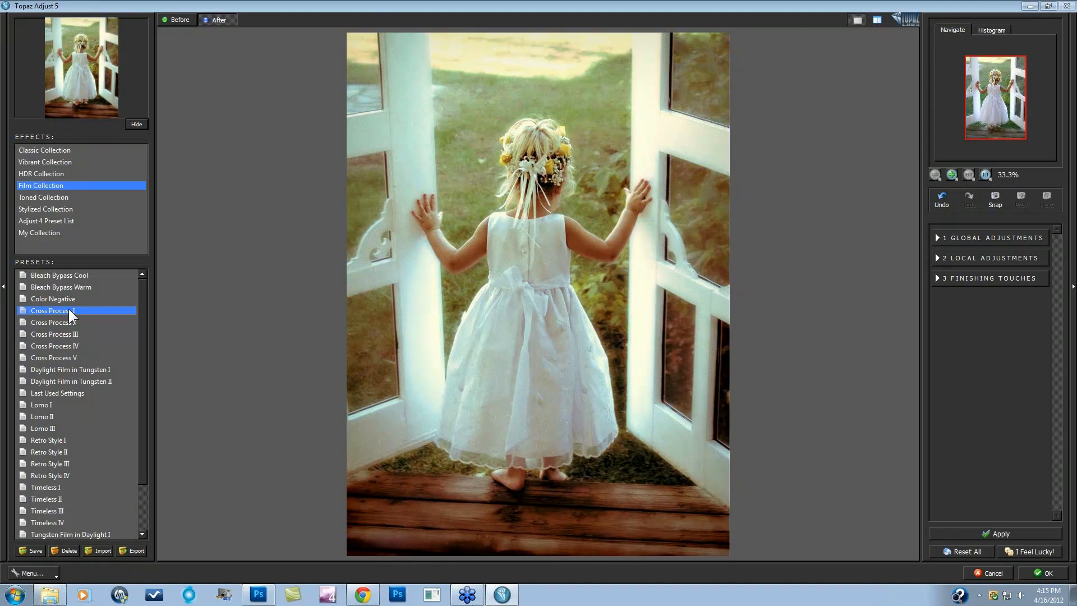
{"action": "left_click", "coordinate": [66, 322]}
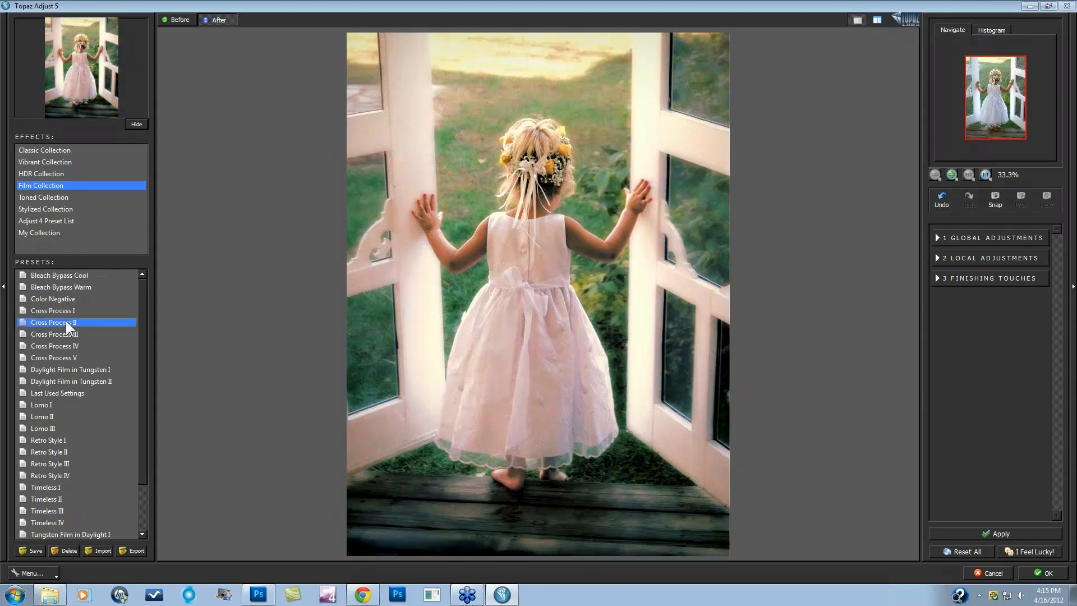
{"action": "left_click", "coordinate": [67, 359]}
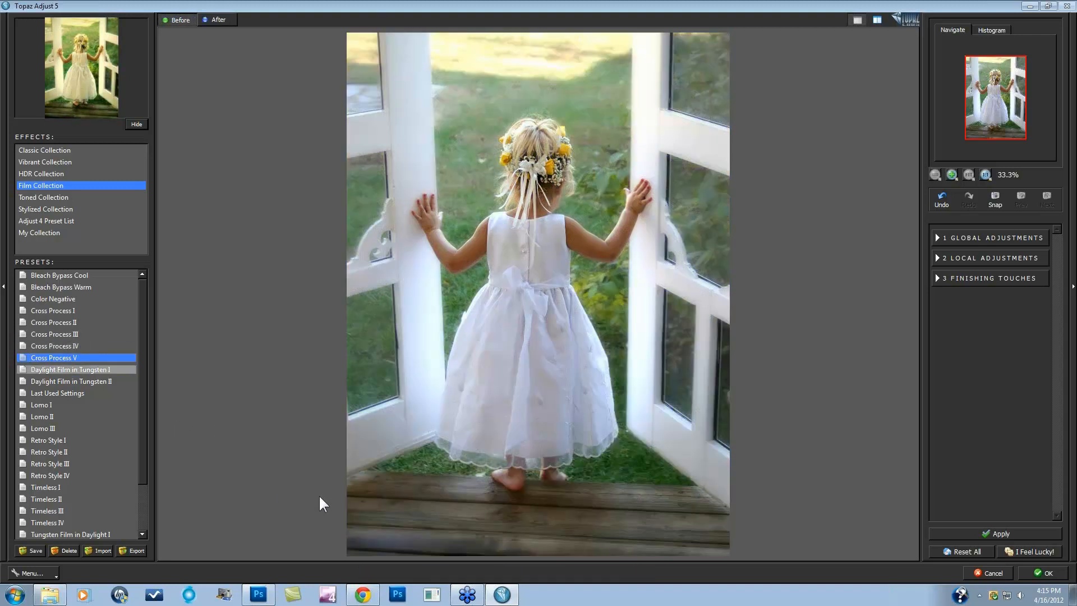
{"action": "left_click", "coordinate": [689, 351]}
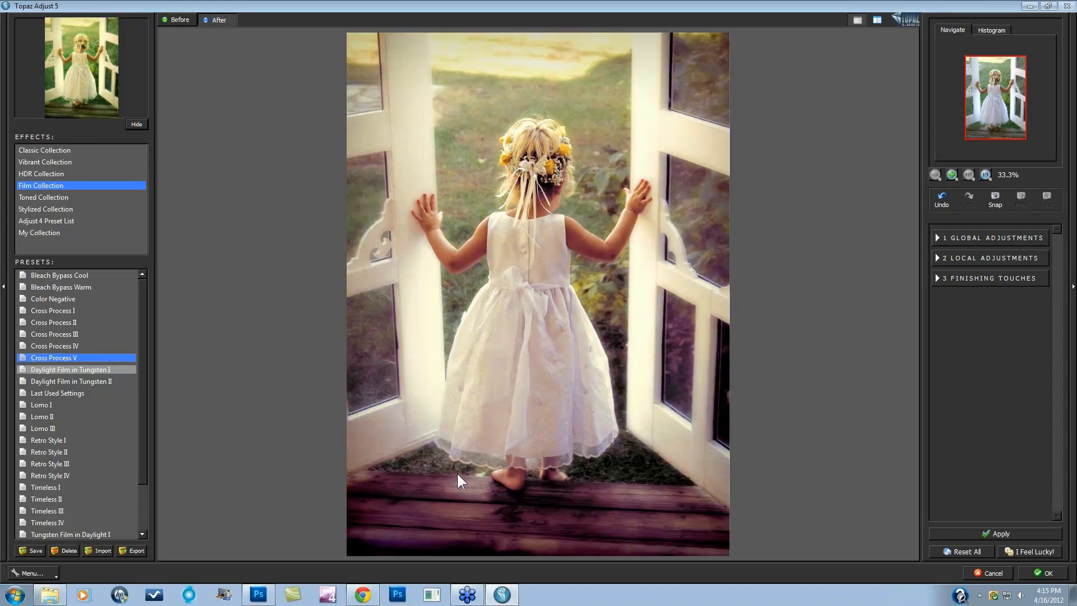
{"action": "left_click", "coordinate": [551, 362]}
{"action": "left_click", "coordinate": [607, 373]}
- Cycle back through Cross Process IV, III, II and I, and settle on the Cross Process V preset
{"action": "left_click", "coordinate": [71, 346]}
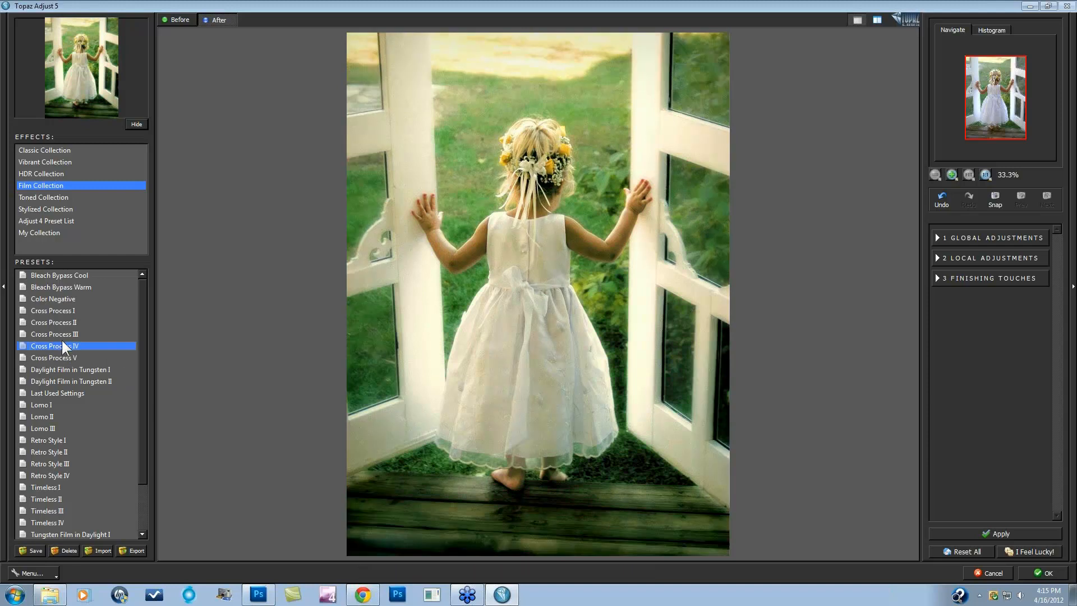
{"action": "left_click", "coordinate": [61, 334]}
{"action": "left_click", "coordinate": [65, 322]}
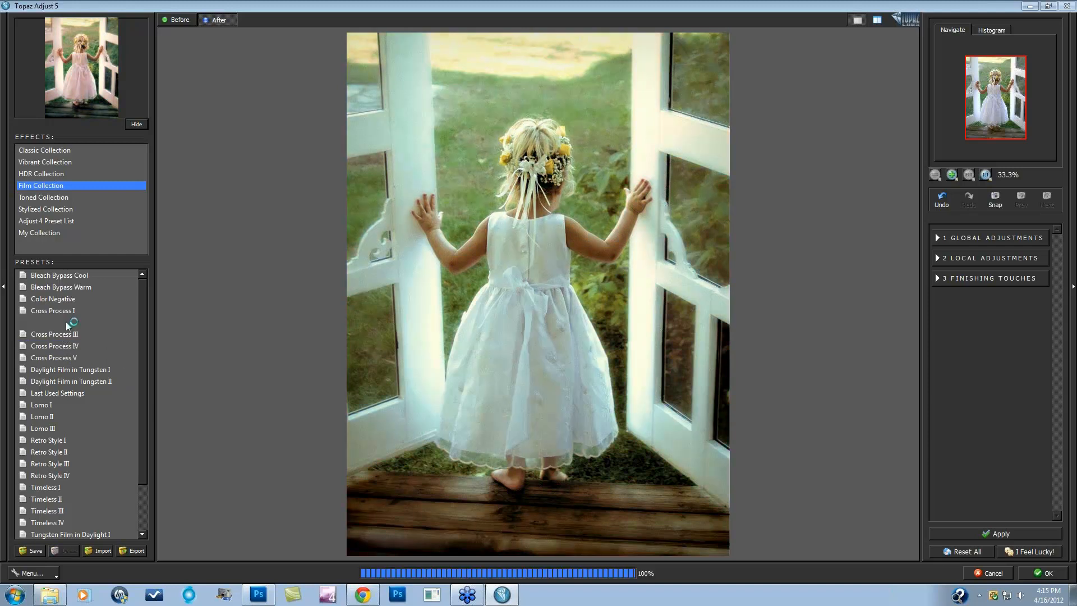
{"action": "left_click", "coordinate": [67, 310]}
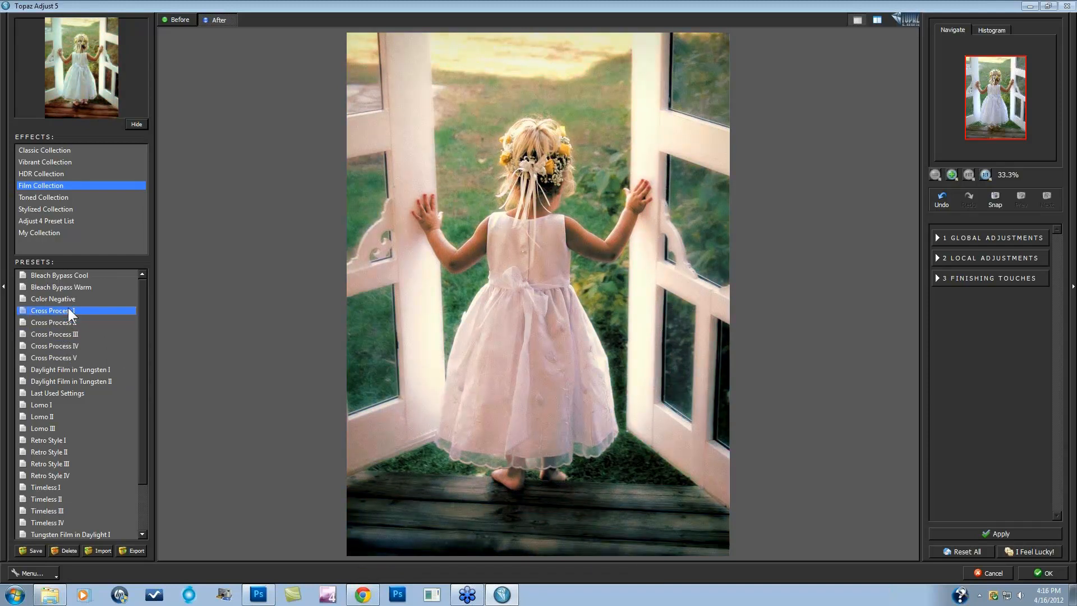
{"action": "left_click", "coordinate": [67, 357]}
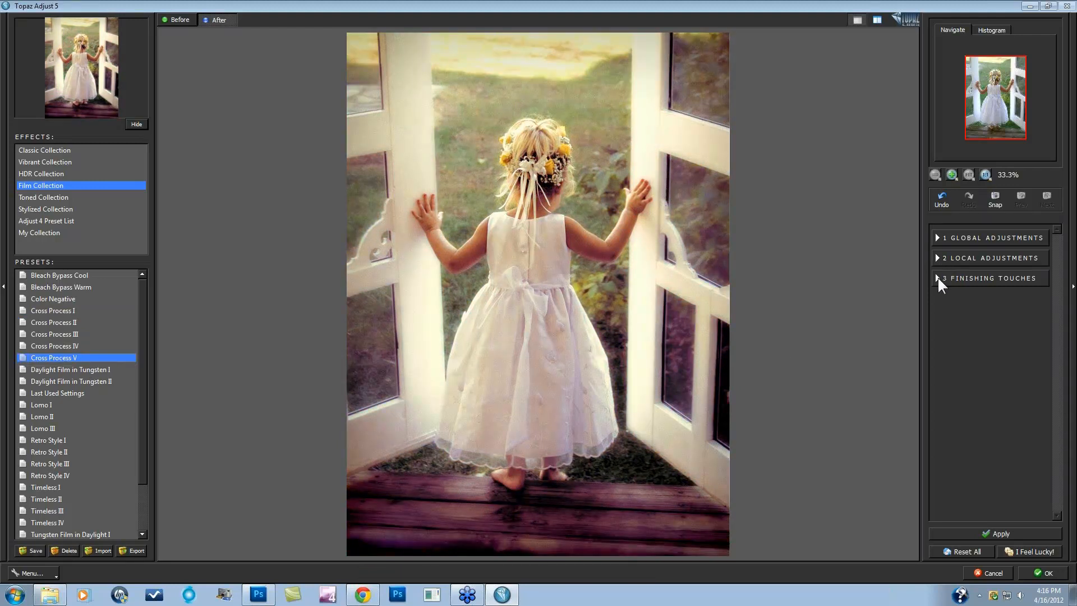
- Open the Tone settings under Finishing Touches, try a Tone Strength of 0.44, and set it to 0.79
{"action": "left_click", "coordinate": [938, 279]}
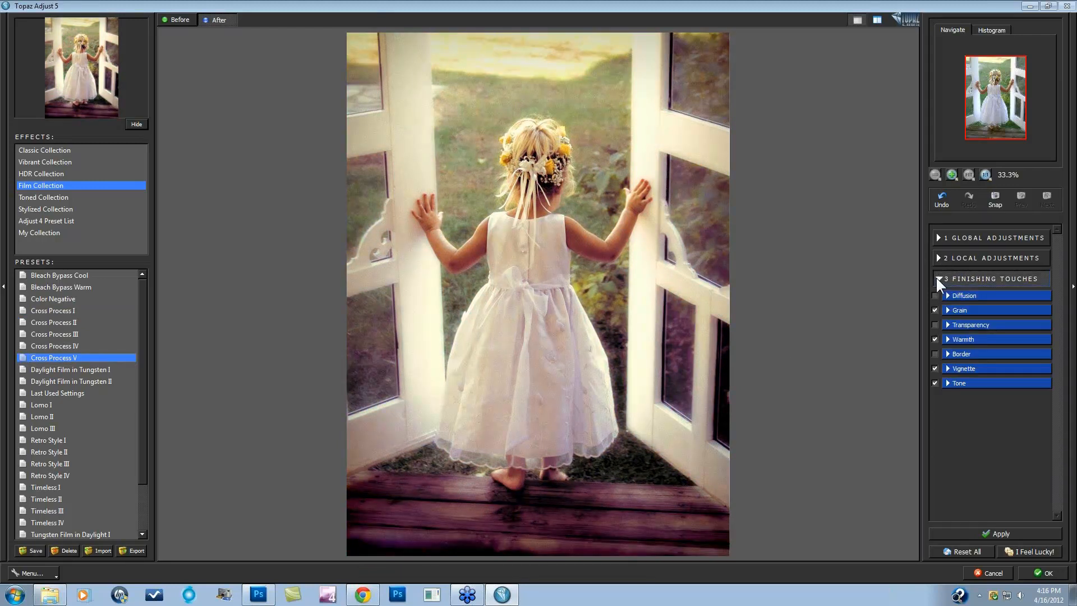
{"action": "left_click", "coordinate": [947, 383]}
{"action": "scroll", "coordinate": [954, 373], "scroll_direction": "down", "scroll_amount": 2}
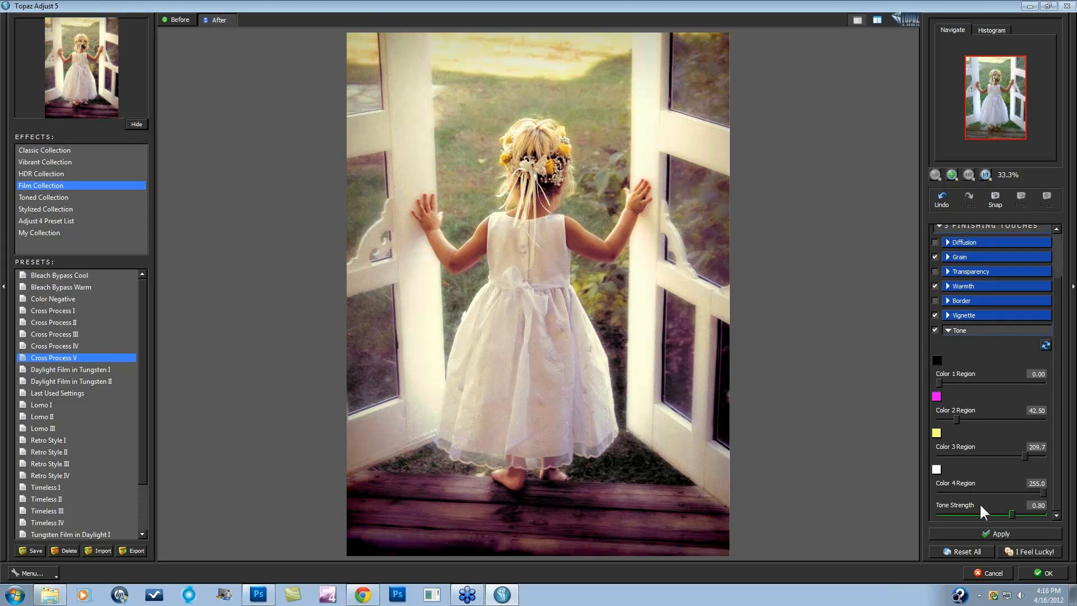
{"action": "left_click_drag", "start_coordinate": [1011, 511], "coordinate": [955, 516]}
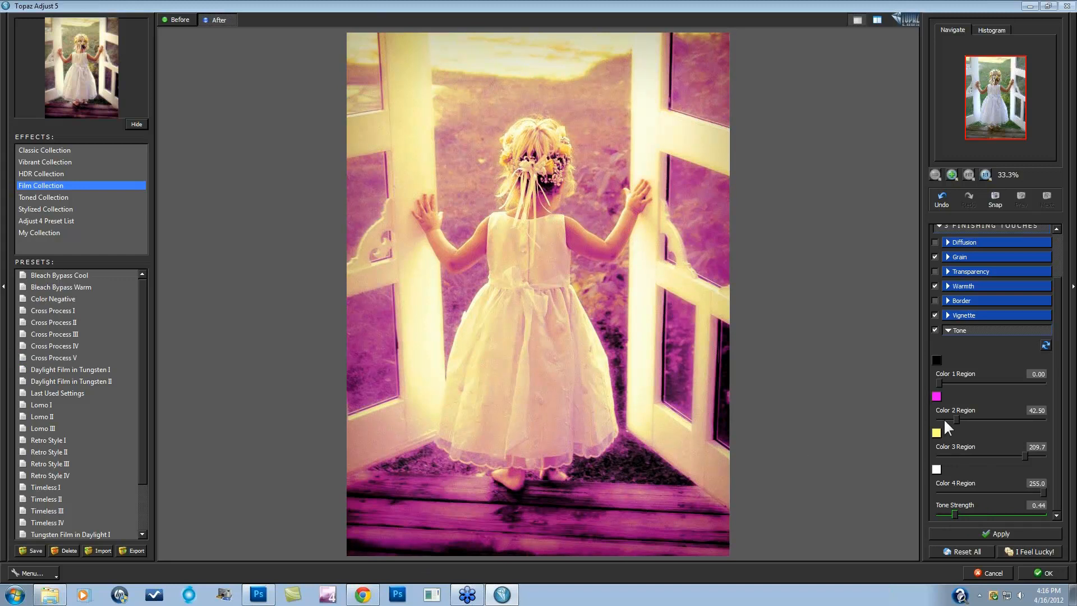
{"action": "left_click_drag", "start_coordinate": [971, 508], "coordinate": [1010, 509]}
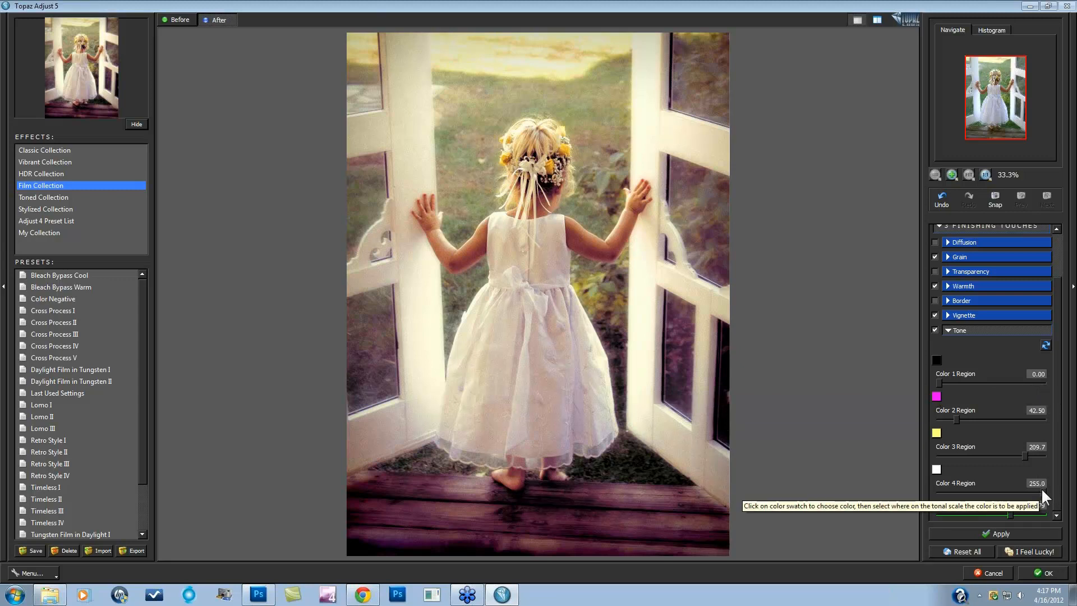
- Experiment with the Color 2 and Color 3 tone regions, finishing with Color 2 Region at 31.53 and Color 3 Region at 222.1
{"action": "left_click_drag", "start_coordinate": [955, 420], "coordinate": [974, 420]}
{"action": "left_click_drag", "start_coordinate": [1024, 455], "coordinate": [1007, 454]}
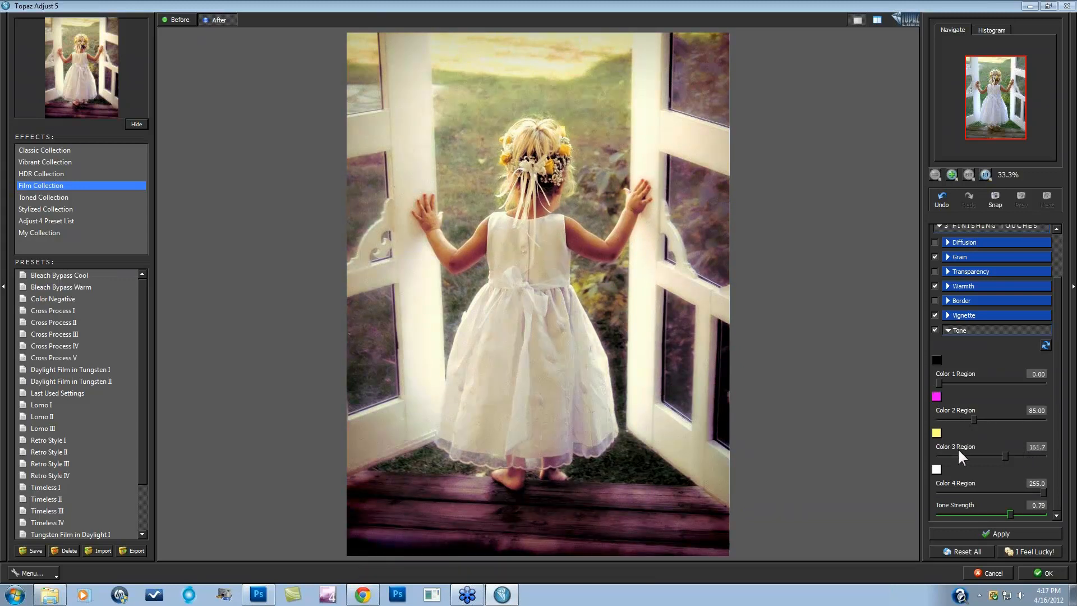
{"action": "left_click_drag", "start_coordinate": [1004, 455], "coordinate": [996, 455]}
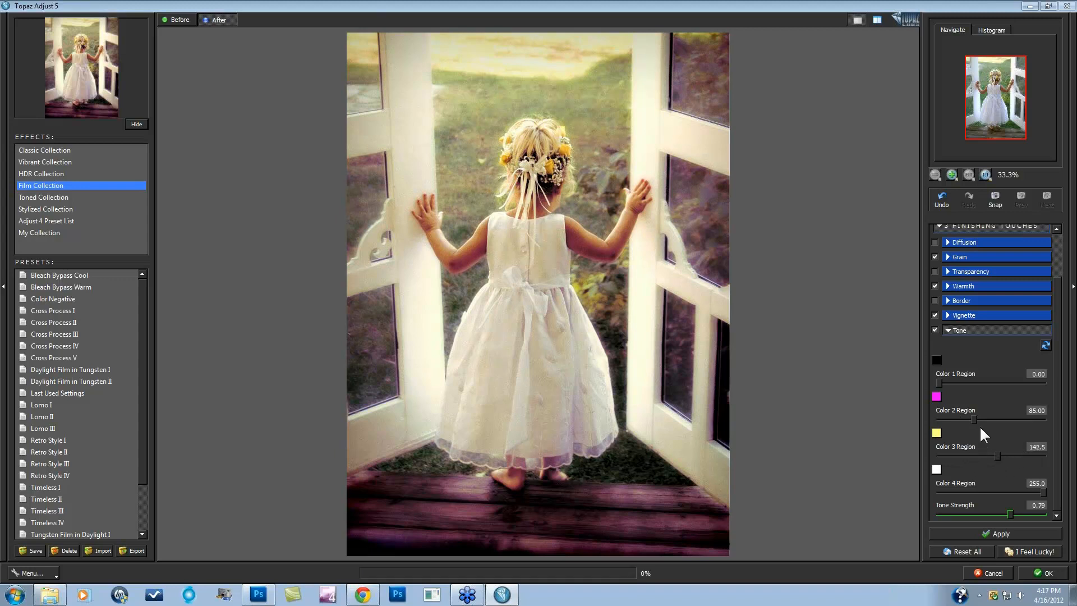
{"action": "left_click_drag", "start_coordinate": [975, 419], "coordinate": [952, 419]}
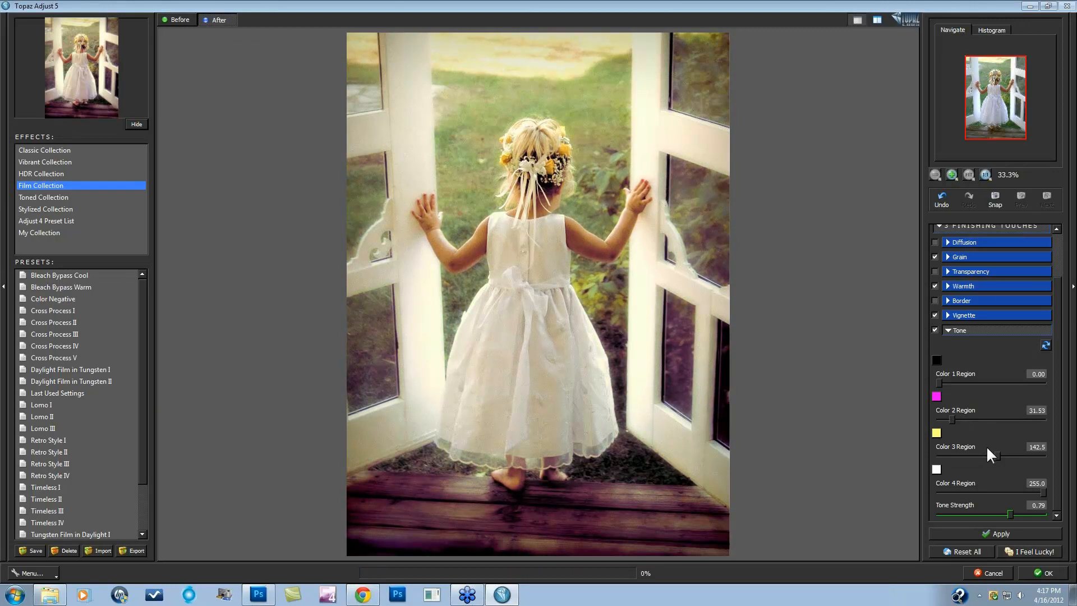
{"action": "left_click_drag", "start_coordinate": [997, 454], "coordinate": [1029, 452]}
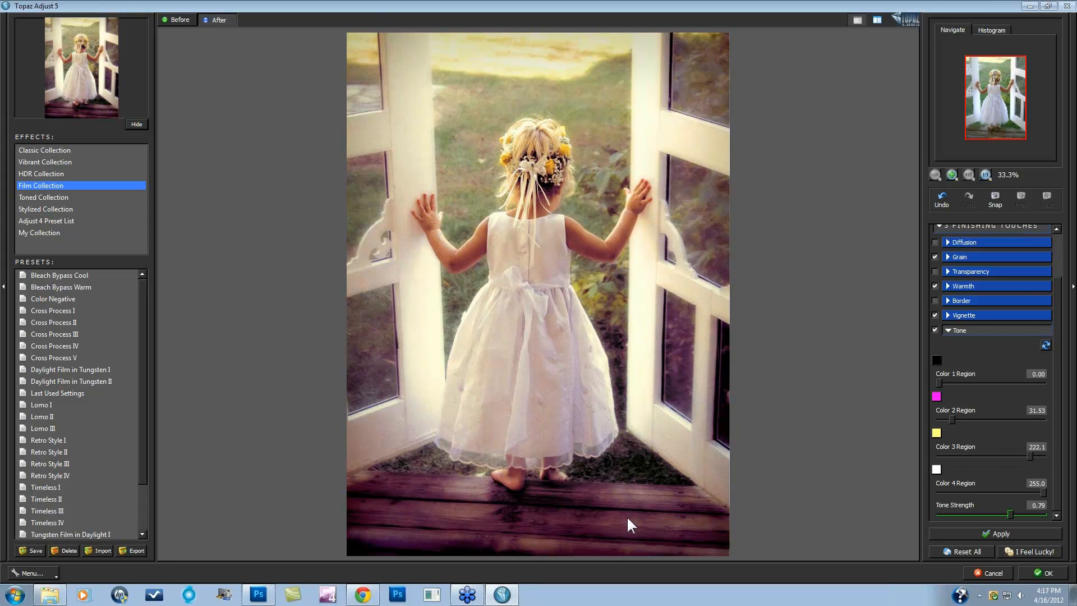
- Change the Color 2 tone swatch to the muted blue basic color, RGB 85, 85, 127
{"action": "left_click", "coordinate": [937, 396]}
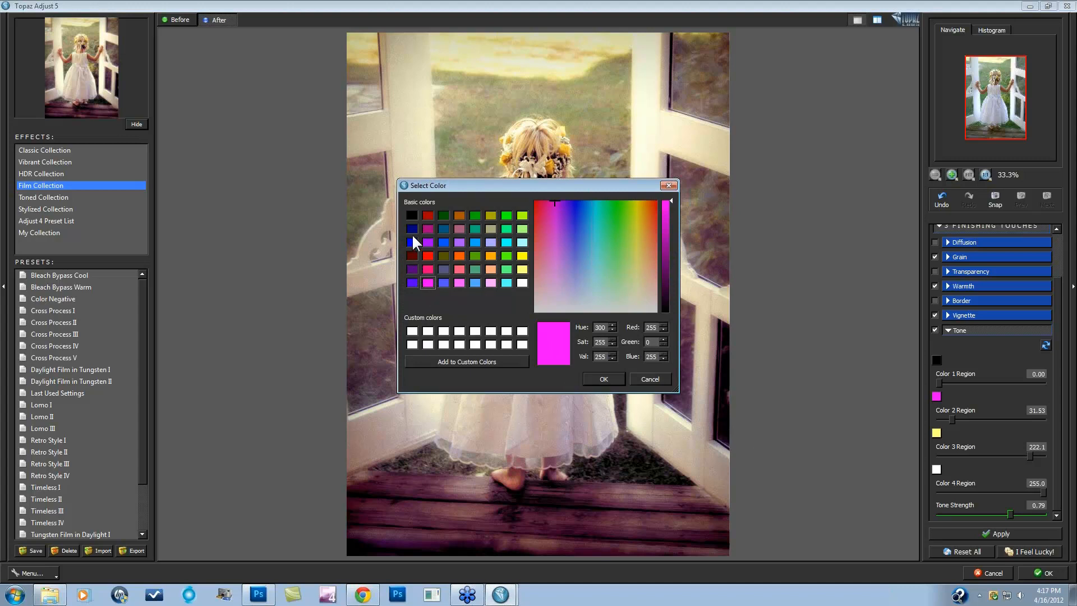
{"action": "left_click", "coordinate": [443, 269]}
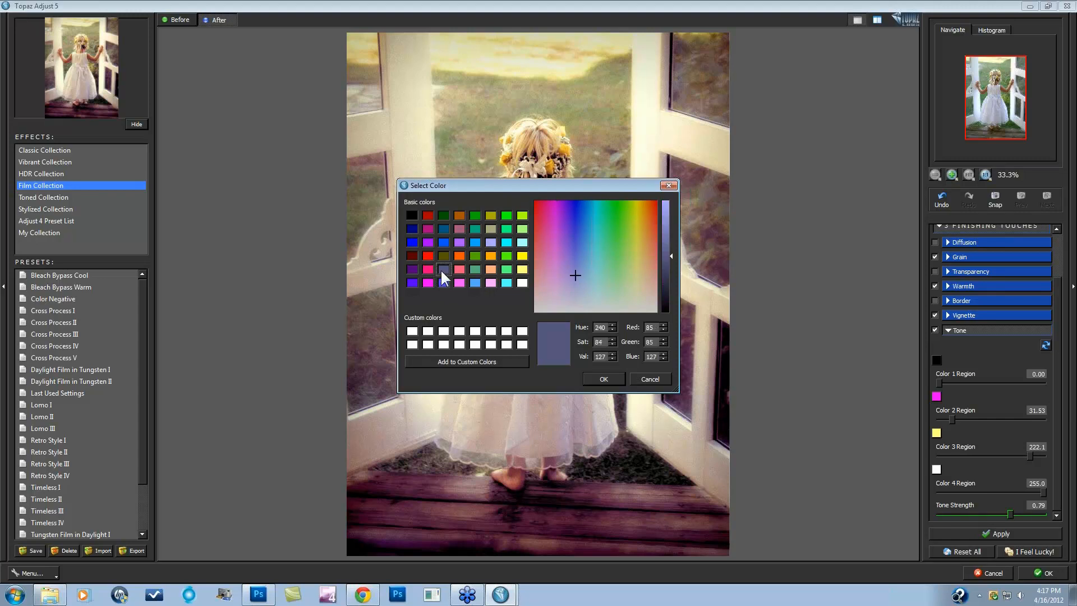
{"action": "left_click", "coordinate": [604, 380]}
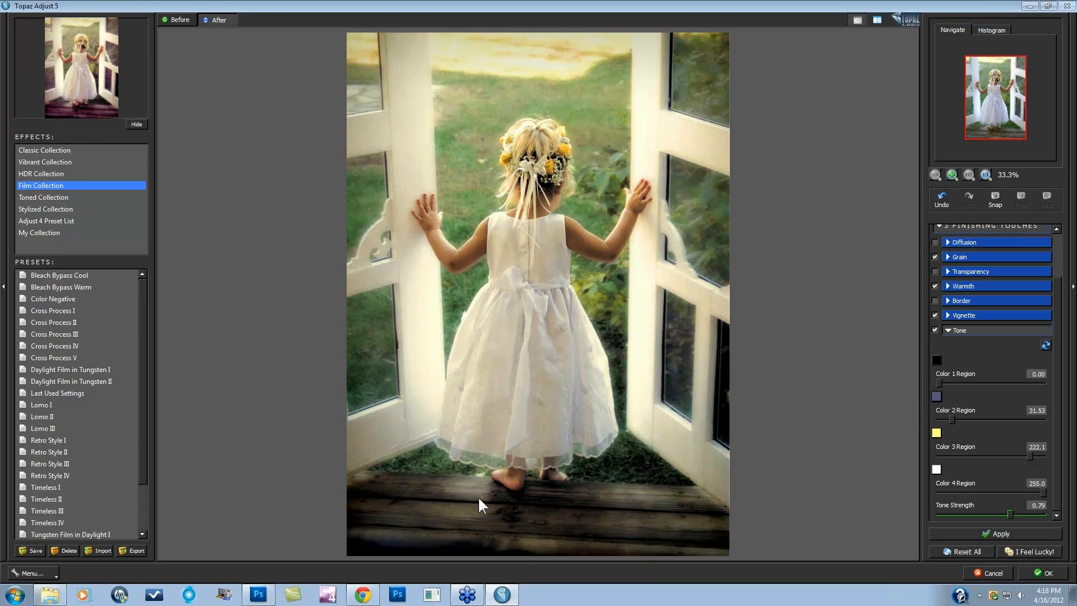
- Set the Color 2 tone swatch to the dark blue basic color, RGB 0, 0, 127
{"action": "left_click", "coordinate": [936, 395]}
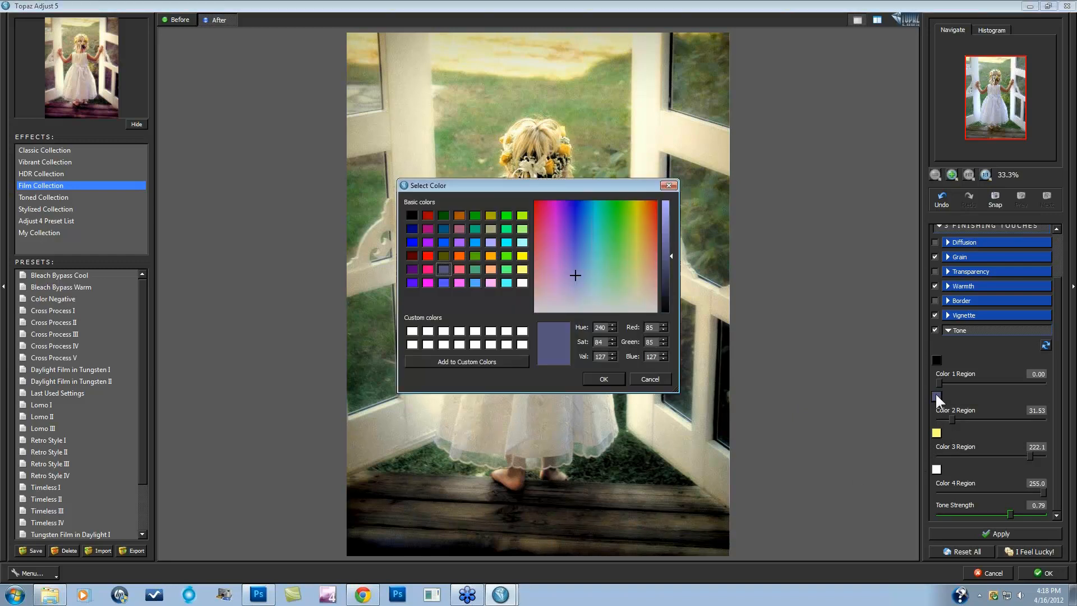
{"action": "left_click", "coordinate": [410, 225]}
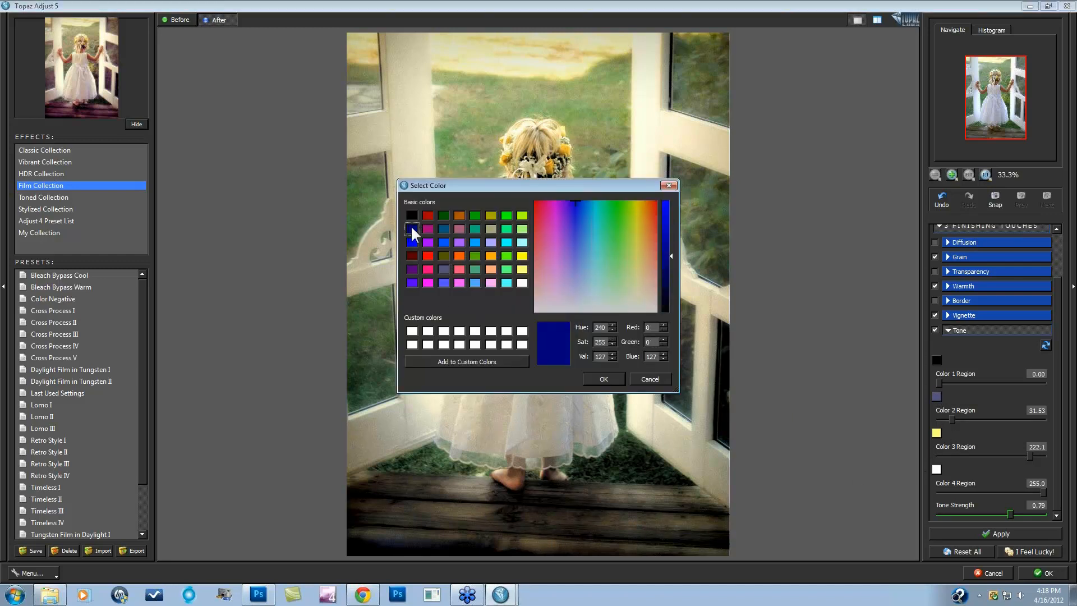
{"action": "left_click", "coordinate": [607, 378]}
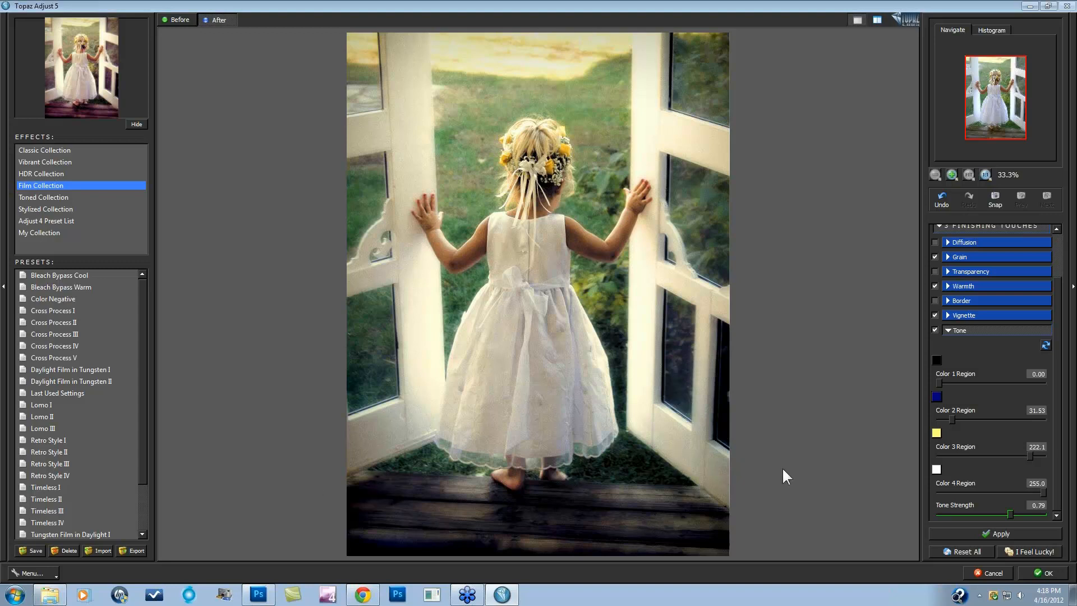
- Compare the photo with Adaptive Exposure off and on in Global Adjustments, and examine its exposure and Regions settings
{"action": "scroll", "coordinate": [978, 398], "scroll_direction": "up", "scroll_amount": 2}
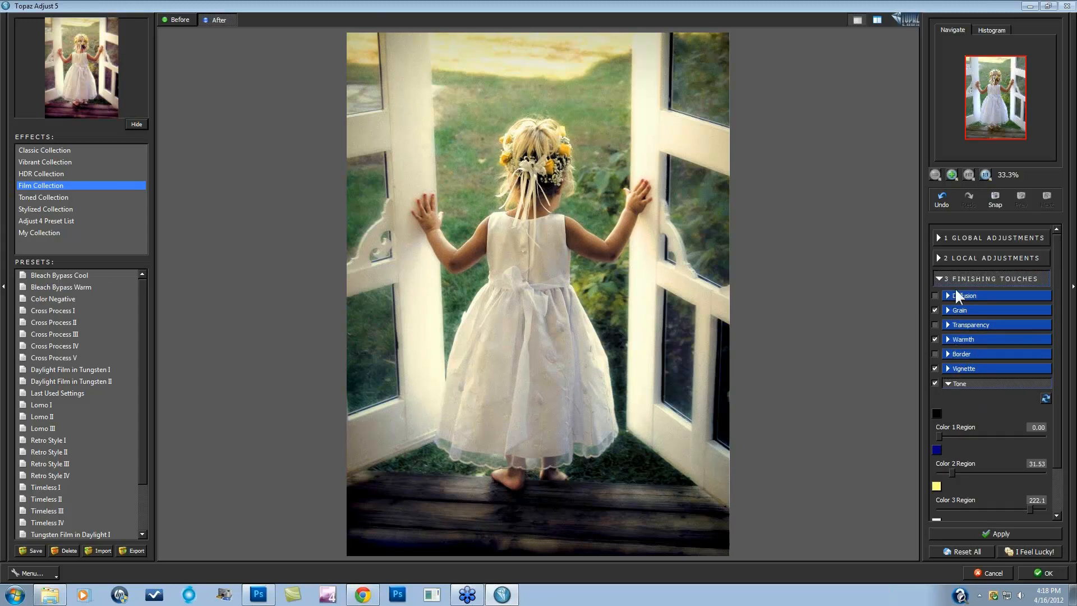
{"action": "left_click", "coordinate": [938, 237]}
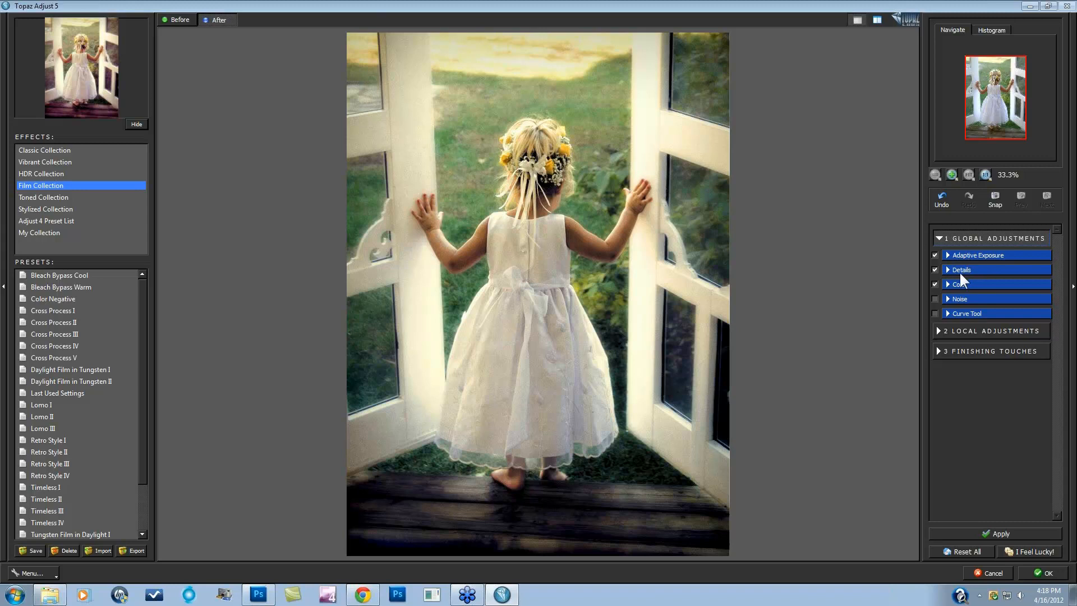
{"action": "left_click", "coordinate": [935, 255]}
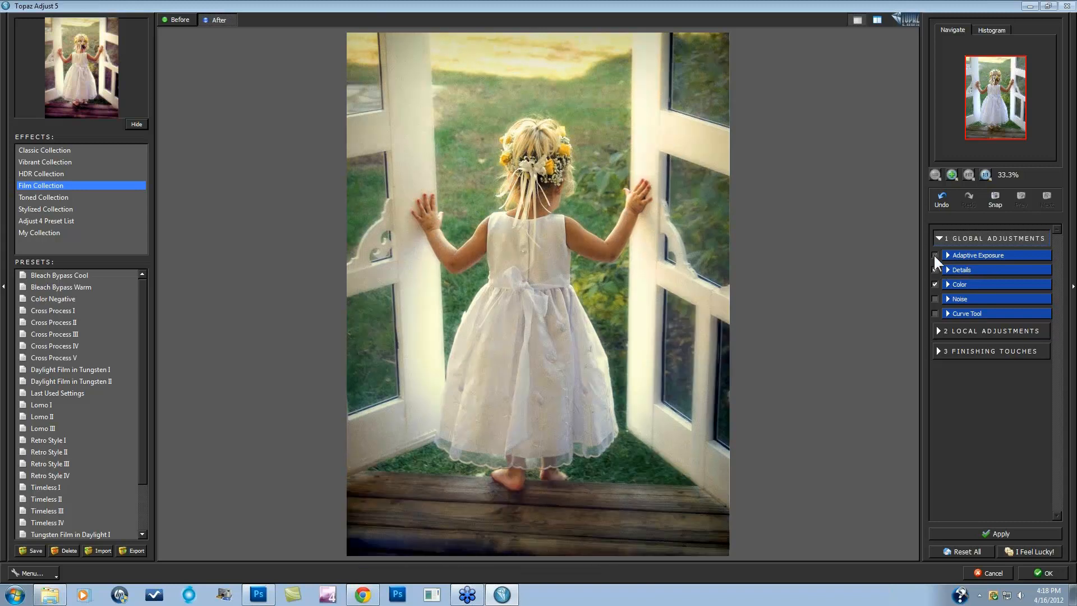
{"action": "left_click", "coordinate": [935, 255]}
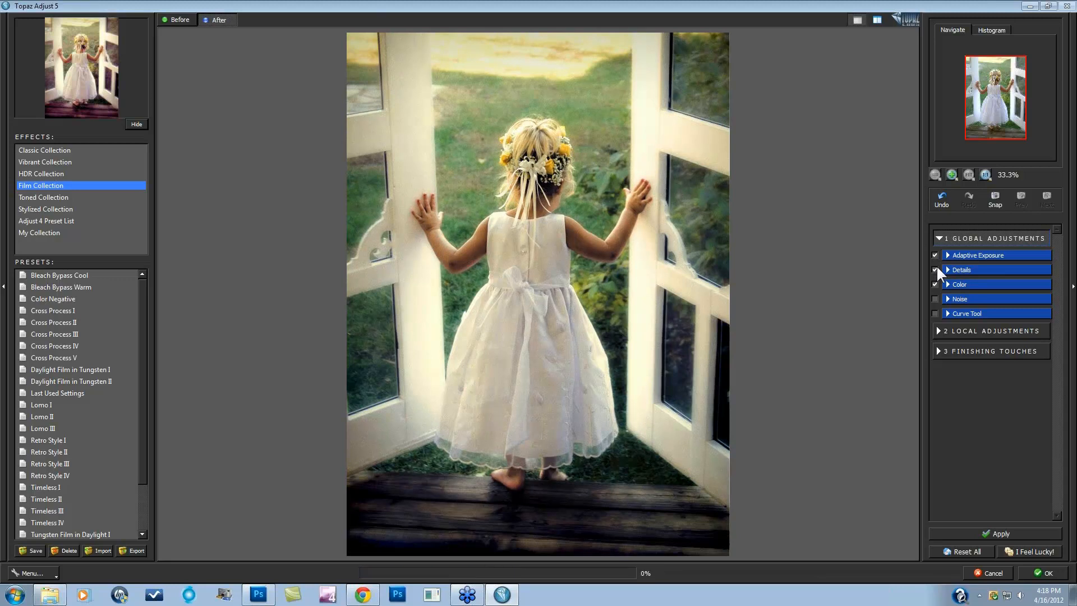
{"action": "left_click", "coordinate": [935, 270]}
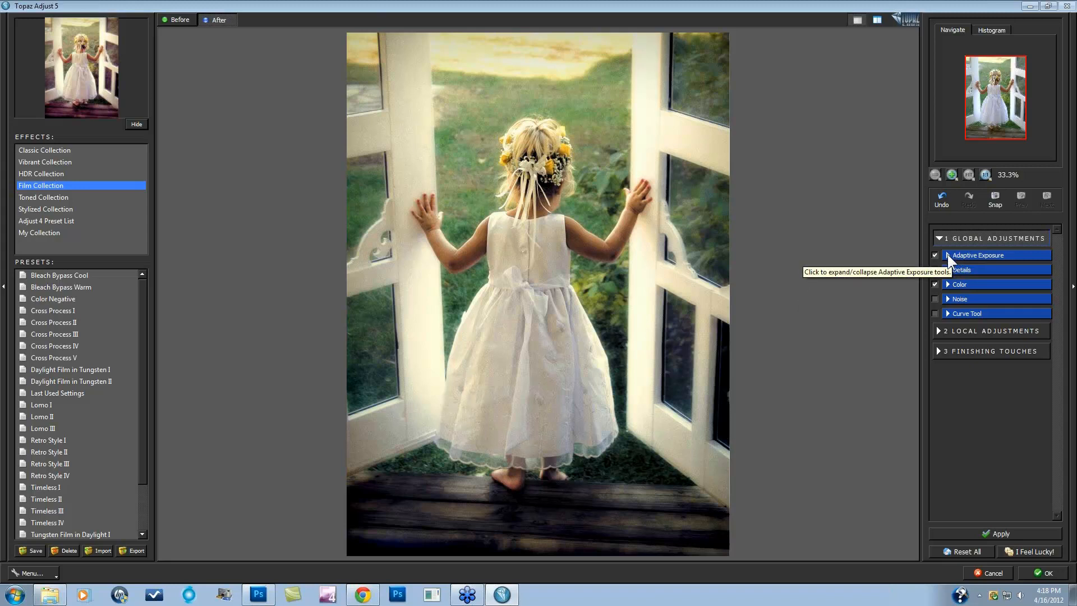
{"action": "left_click", "coordinate": [948, 254]}
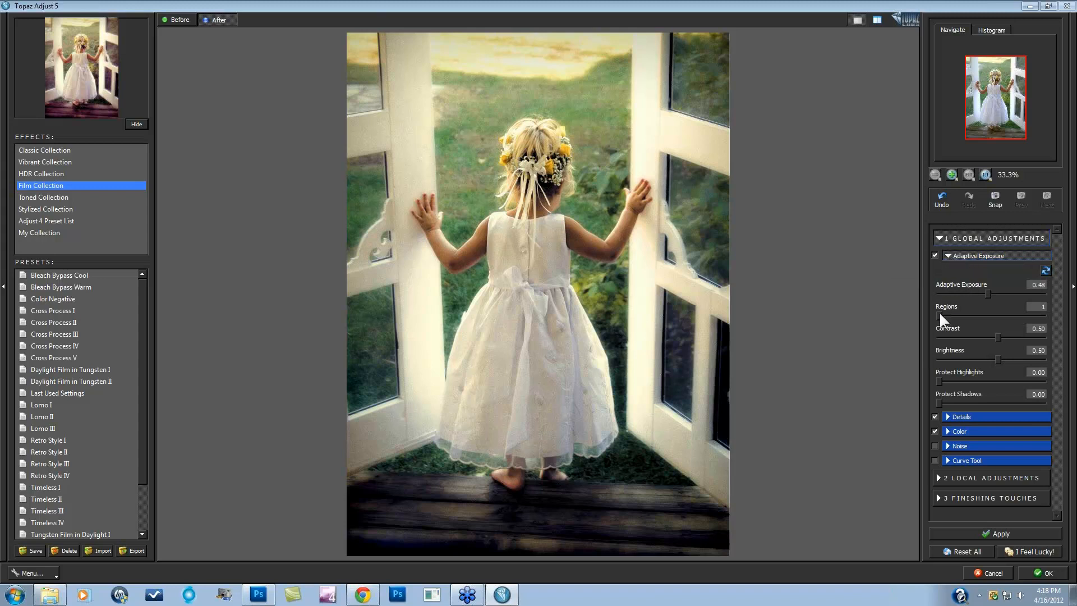
{"action": "left_click_drag", "start_coordinate": [947, 314], "coordinate": [853, 264]}
- Look over the Save Preset dialog without saving a preset, and cancel the Topaz Adjust filter
{"action": "left_click", "coordinate": [33, 551]}
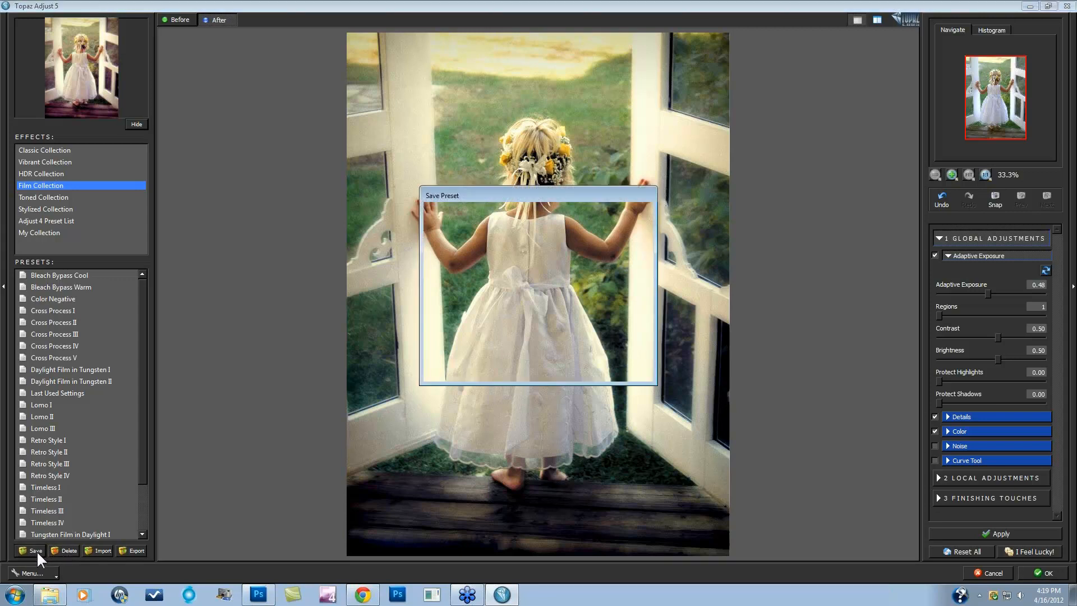
{"action": "left_click", "coordinate": [488, 214]}
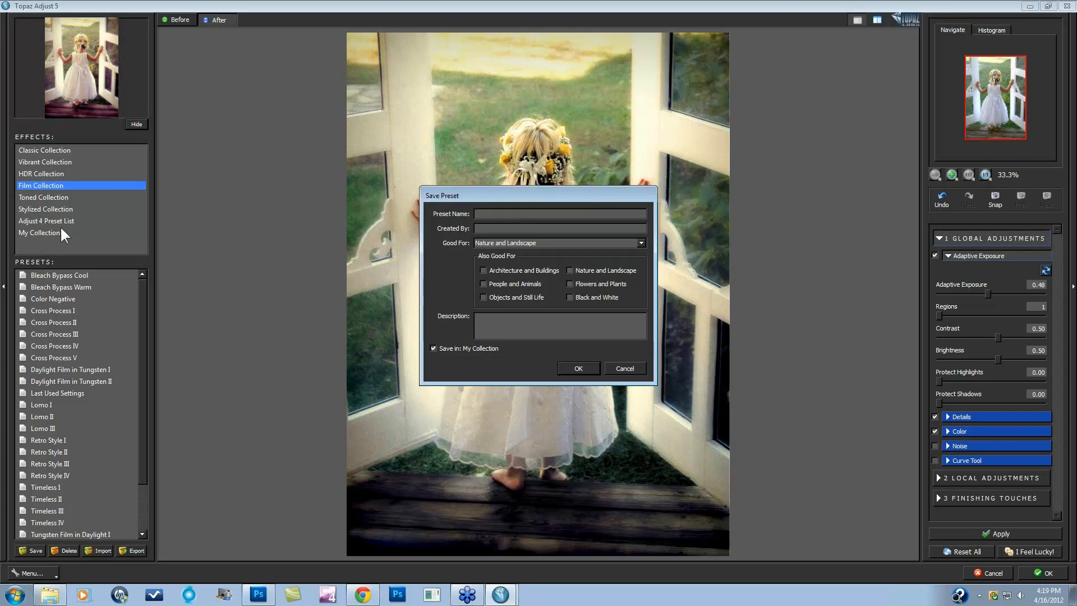
{"action": "left_click", "coordinate": [623, 369]}
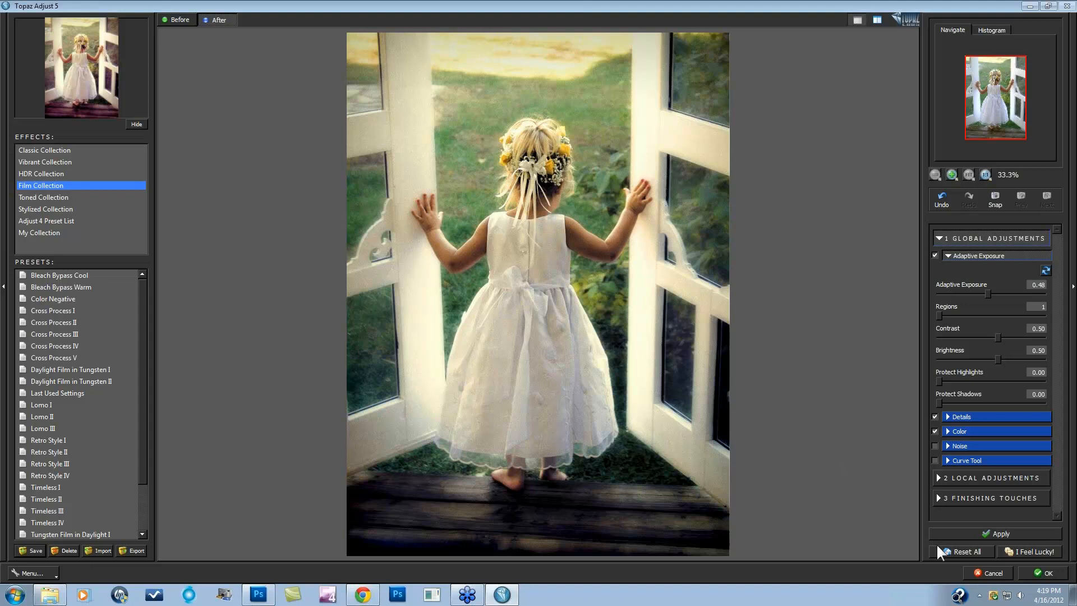
{"action": "left_click", "coordinate": [985, 571]}
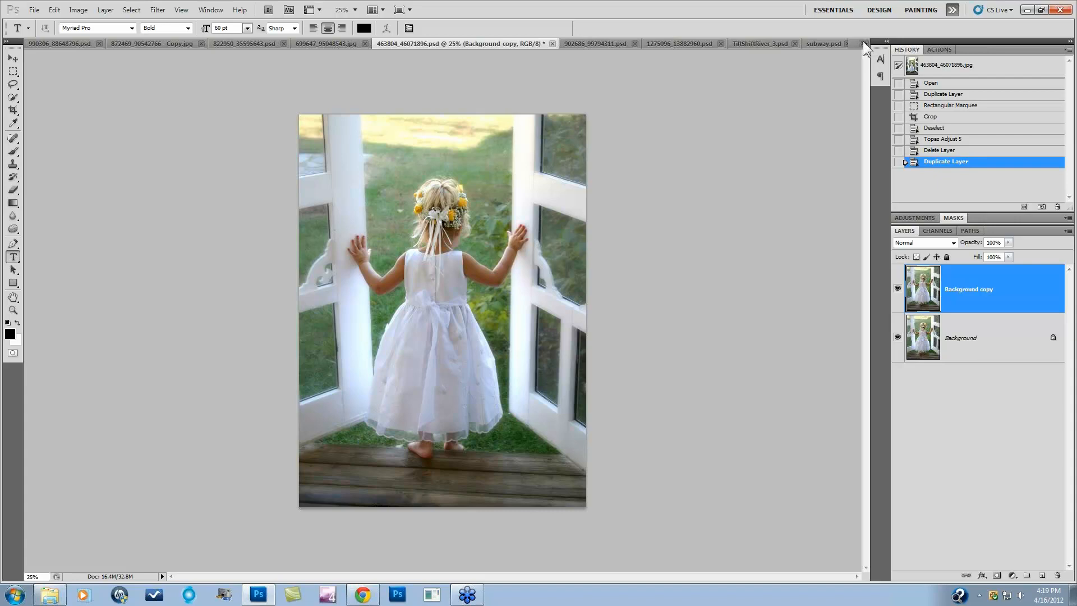
- Restore the thistle photo, 1366200_41653028.psd, to its opened state and duplicate its Background layer
{"action": "left_click", "coordinate": [864, 43]}
{"action": "left_click", "coordinate": [926, 54]}
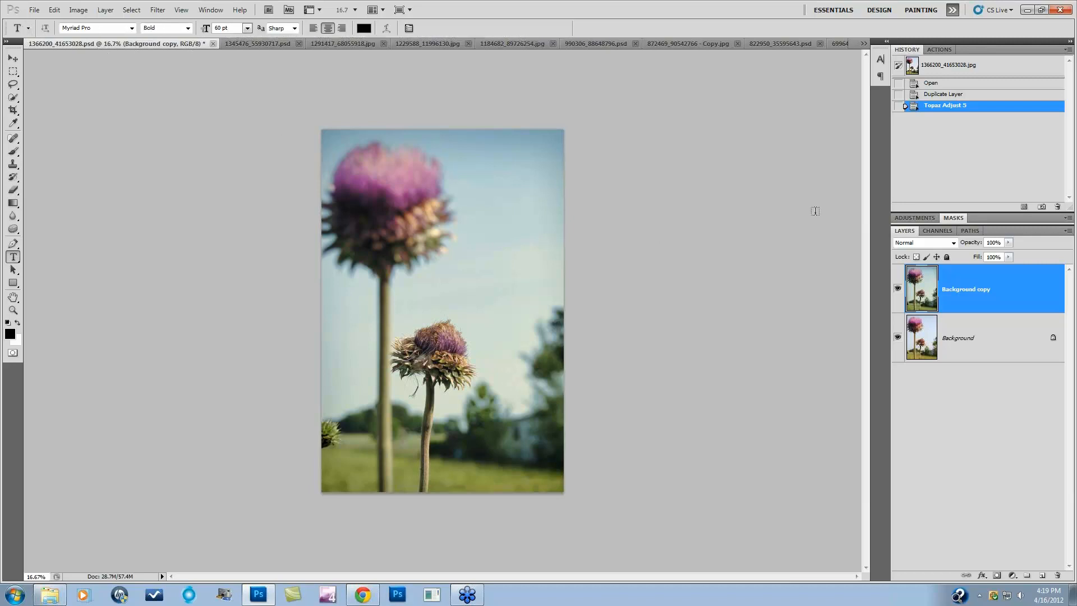
{"action": "left_click", "coordinate": [944, 84]}
{"action": "left_click_drag", "start_coordinate": [993, 298], "coordinate": [1039, 575]}
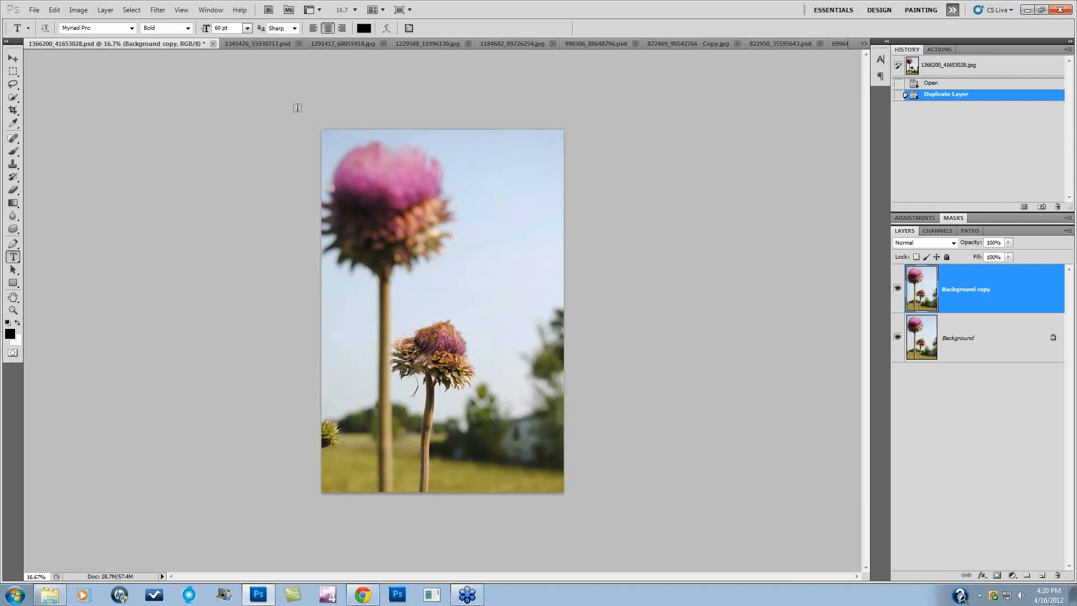
- Open the Topaz Adjust 5 filter on the duplicated thistle layer and reset all adjustments
{"action": "left_click", "coordinate": [157, 10]}
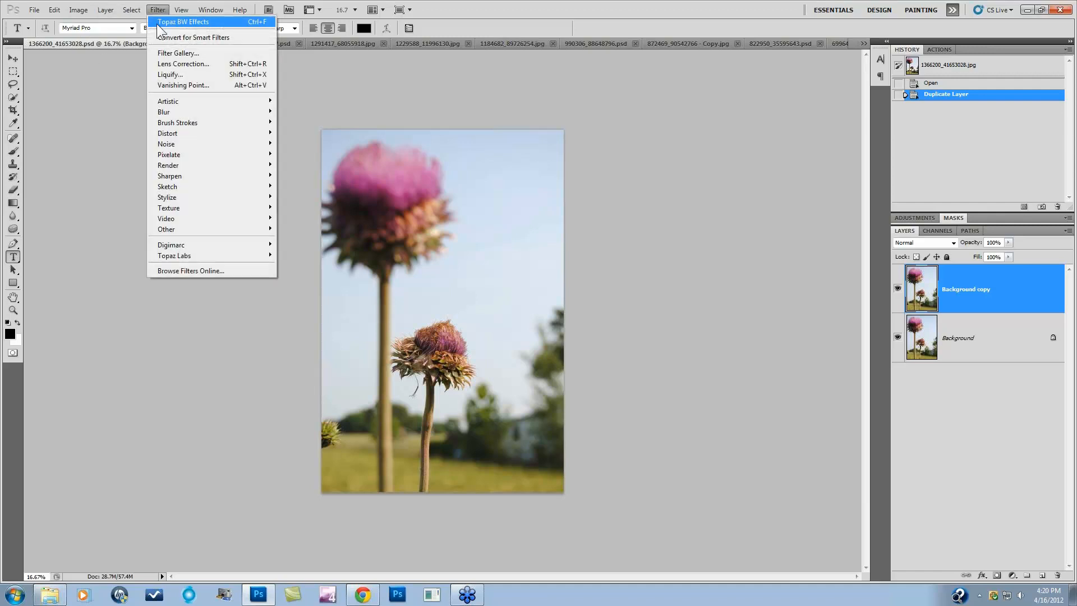
{"action": "mouse_move", "coordinate": [179, 253]}
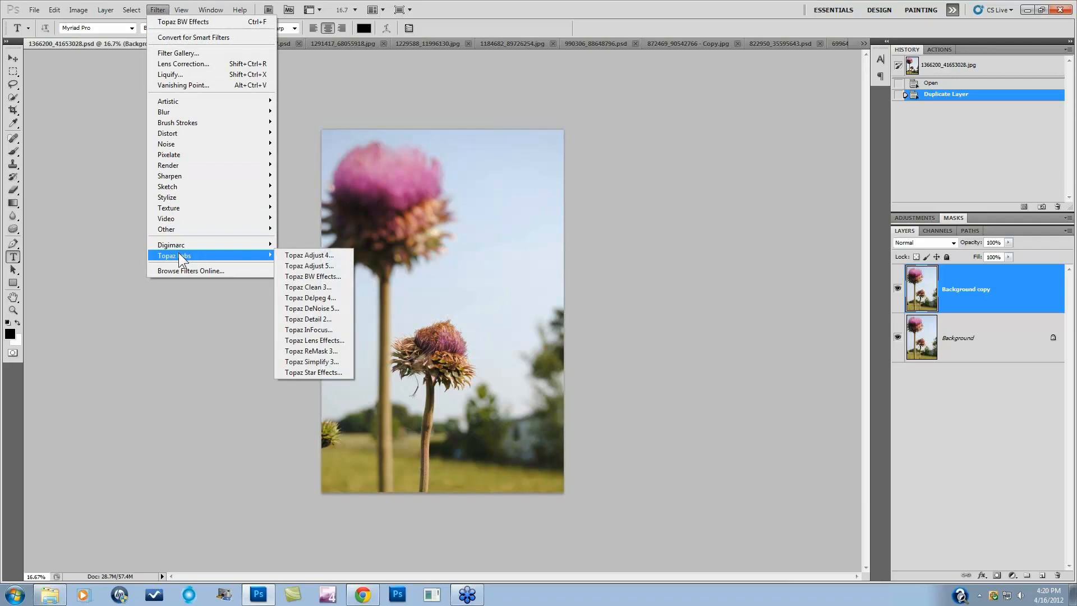
{"action": "left_click", "coordinate": [296, 266]}
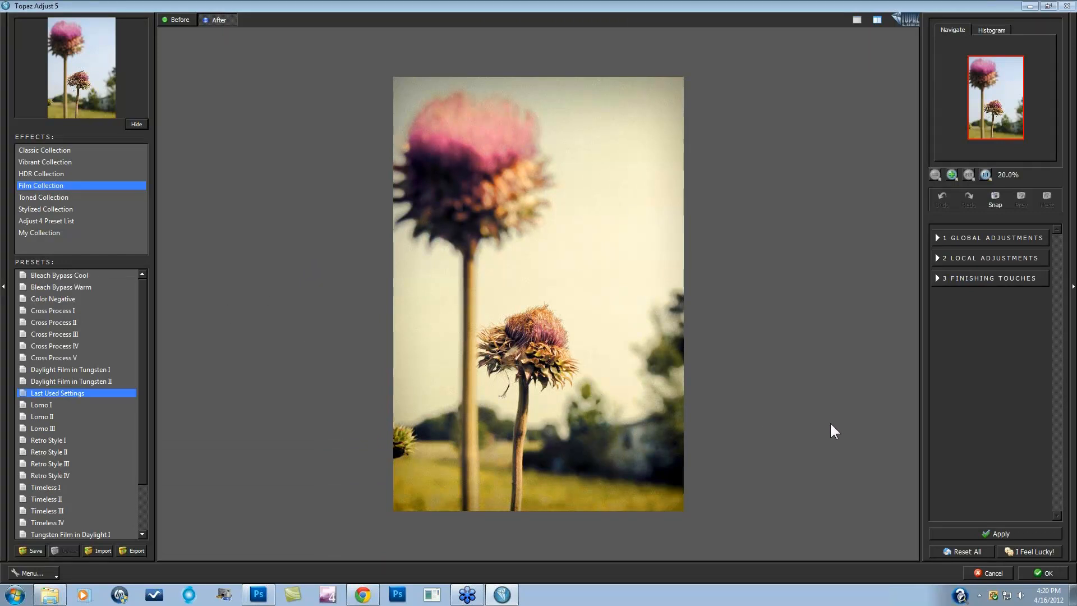
{"action": "left_click", "coordinate": [955, 549]}
- Try the Daylight Film in Tungsten I and Daylight Film in Tungsten II presets on the thistle photo
{"action": "left_click_drag", "start_coordinate": [145, 331], "coordinate": [146, 371]}
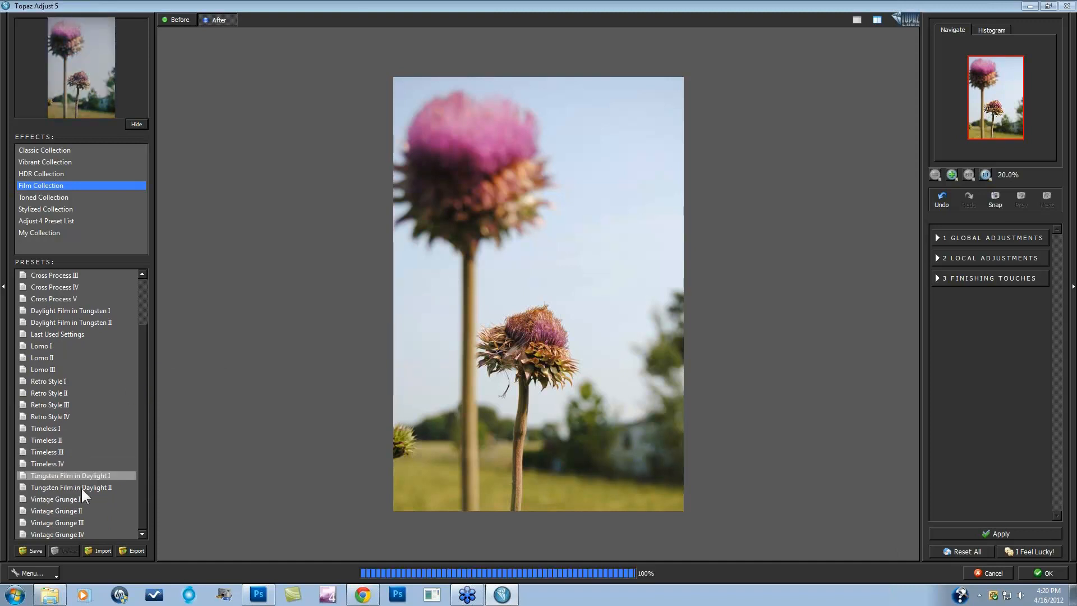
{"action": "left_click", "coordinate": [80, 311]}
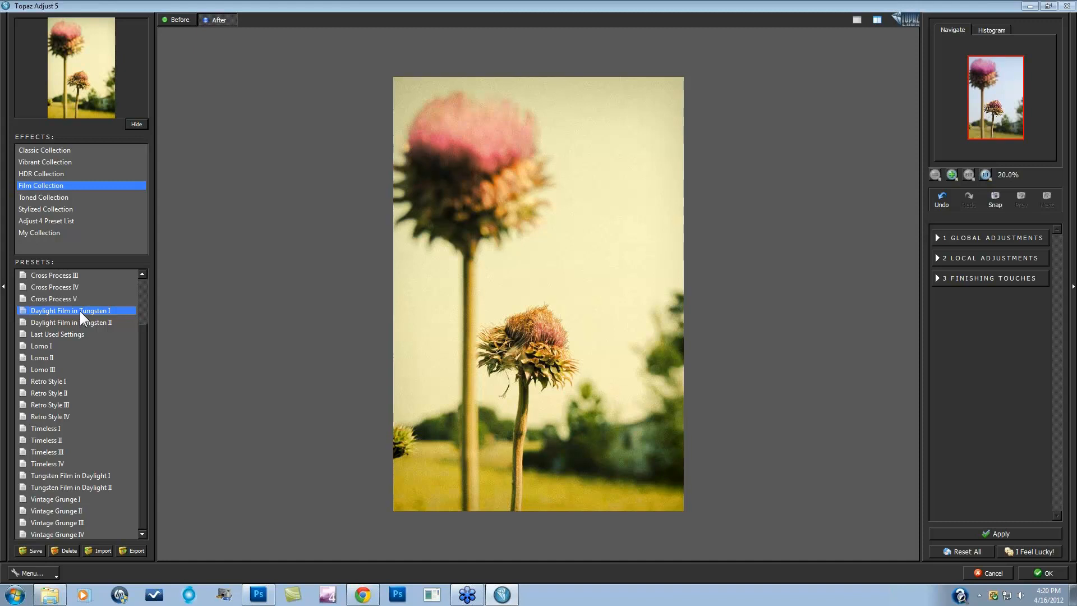
{"action": "left_click", "coordinate": [83, 322]}
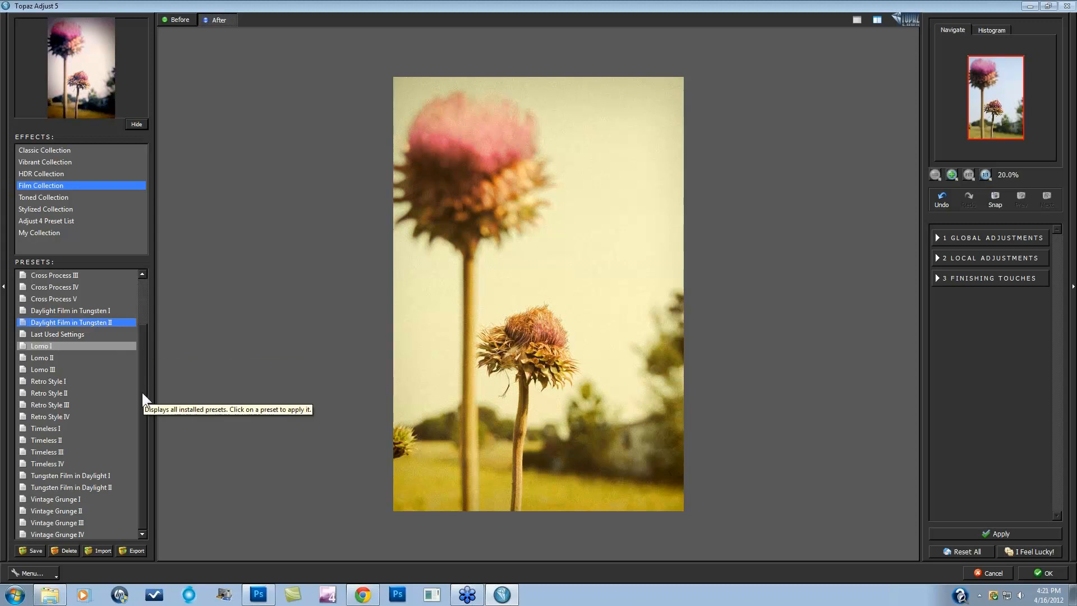
- Try Tungsten Film in Daylight I, apply the Tungsten Film in Daylight II preset, and compare it with the original
{"action": "left_click", "coordinate": [72, 472]}
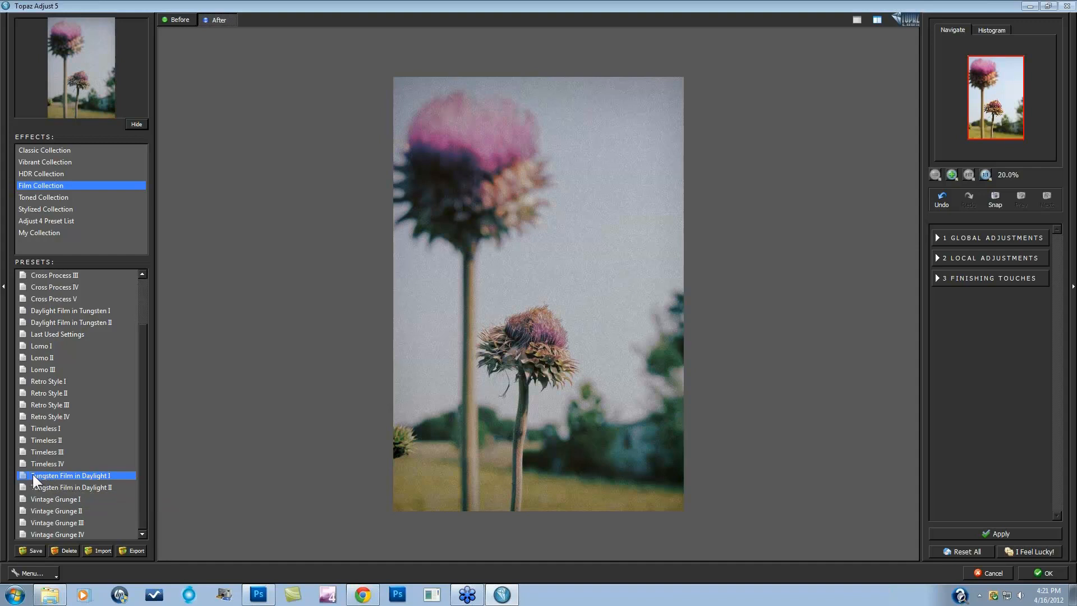
{"action": "left_click", "coordinate": [72, 486]}
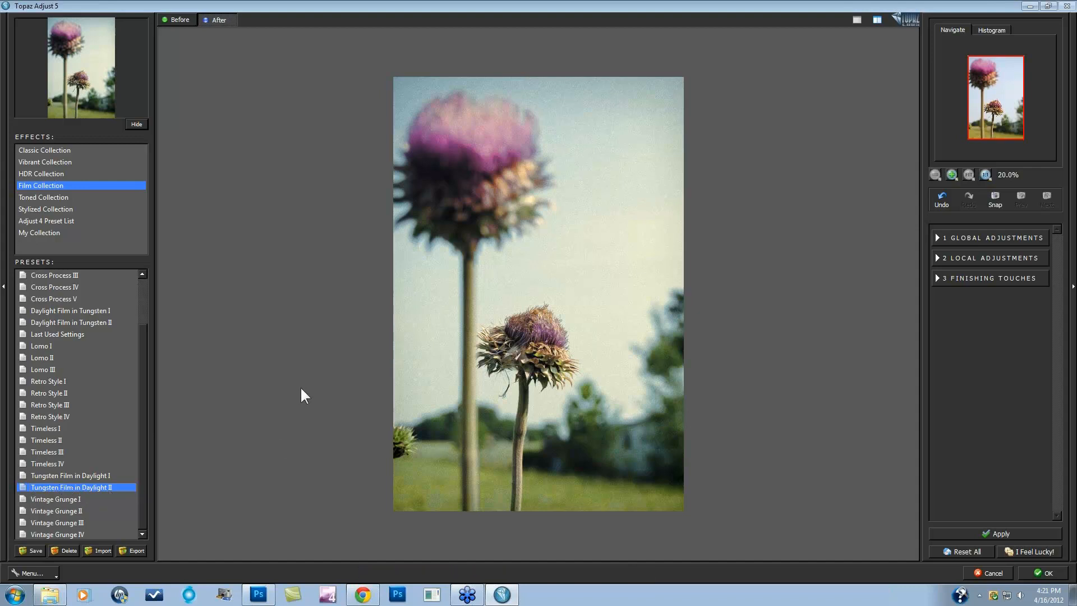
{"action": "key", "text": "space"}
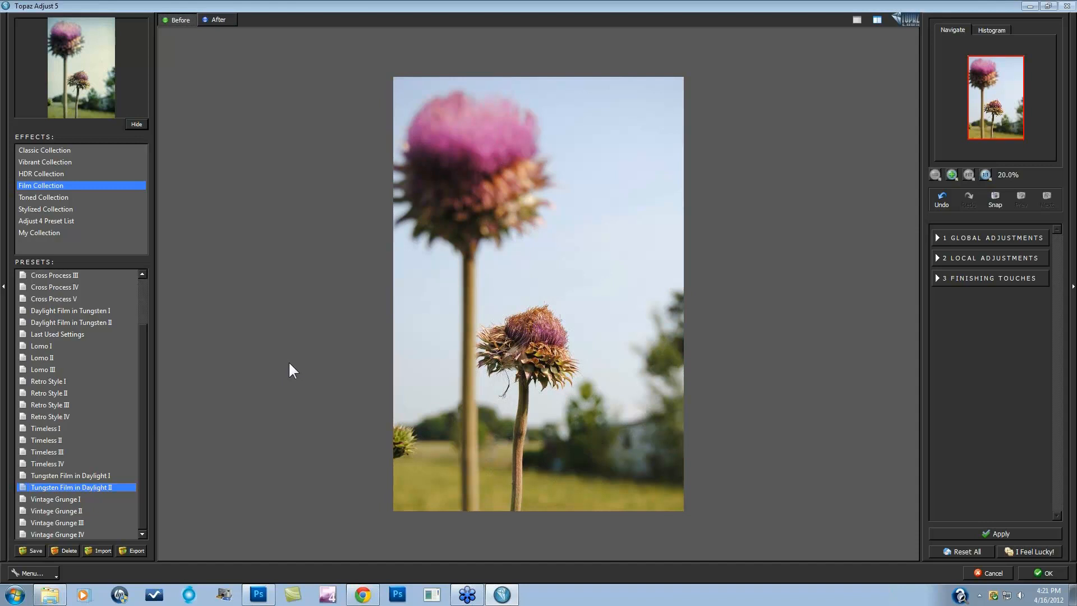
{"action": "key", "text": "space"}
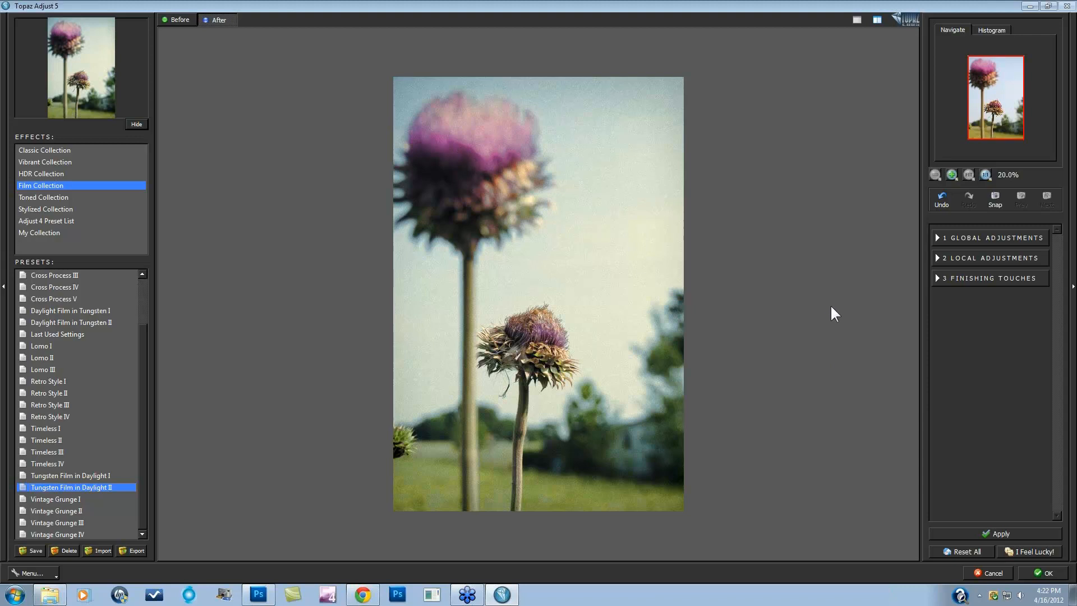
- Open the Global Adjustments and compare the thistle photo with Adaptive Exposure switched off and on
{"action": "left_click", "coordinate": [938, 240]}
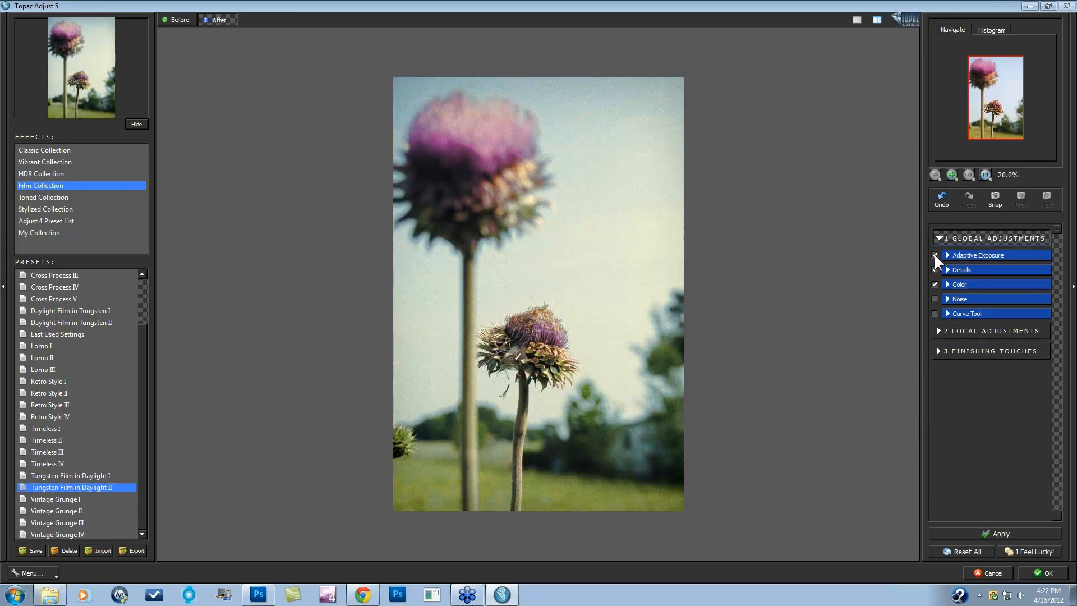
{"action": "left_click", "coordinate": [934, 255]}
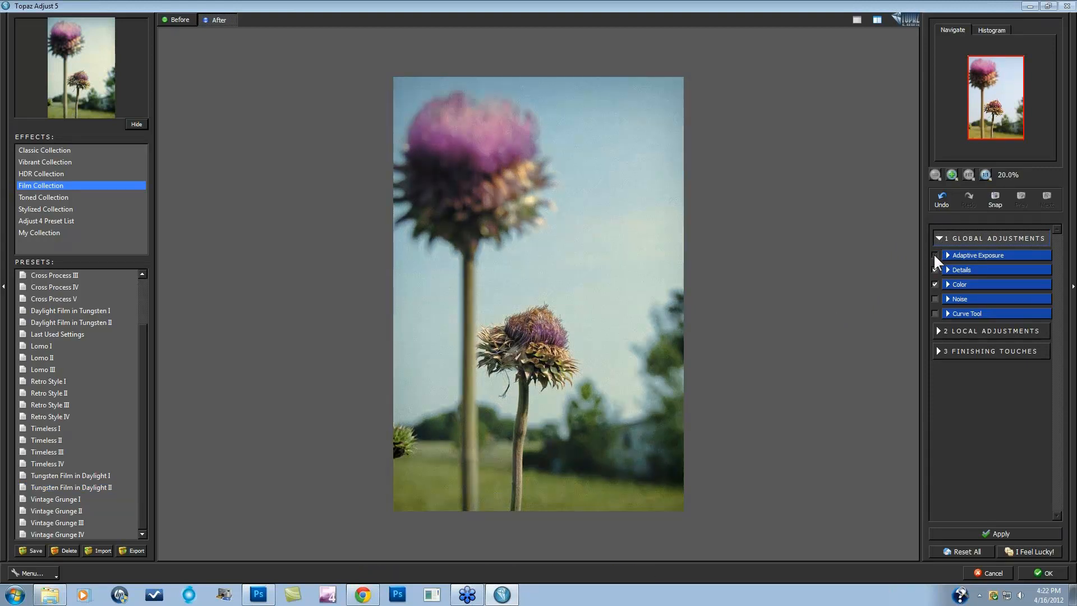
{"action": "left_click", "coordinate": [934, 255]}
{"action": "left_click", "coordinate": [934, 255]}
{"action": "left_click", "coordinate": [934, 255]}
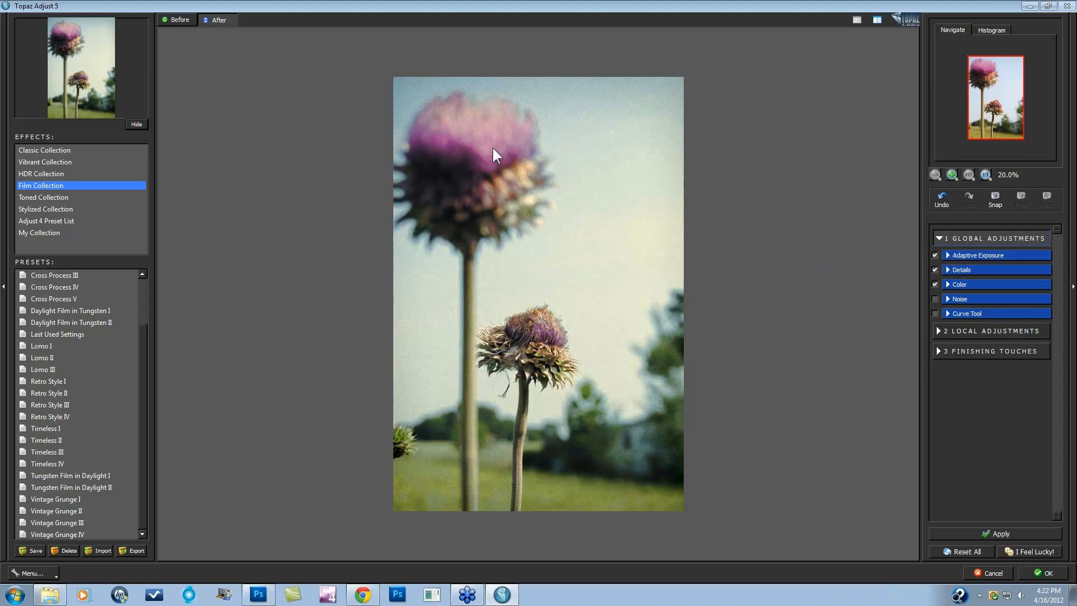
- Set both Contrast and Brightness to 0.26 in the Adaptive Exposure settings
{"action": "left_click", "coordinate": [946, 254]}
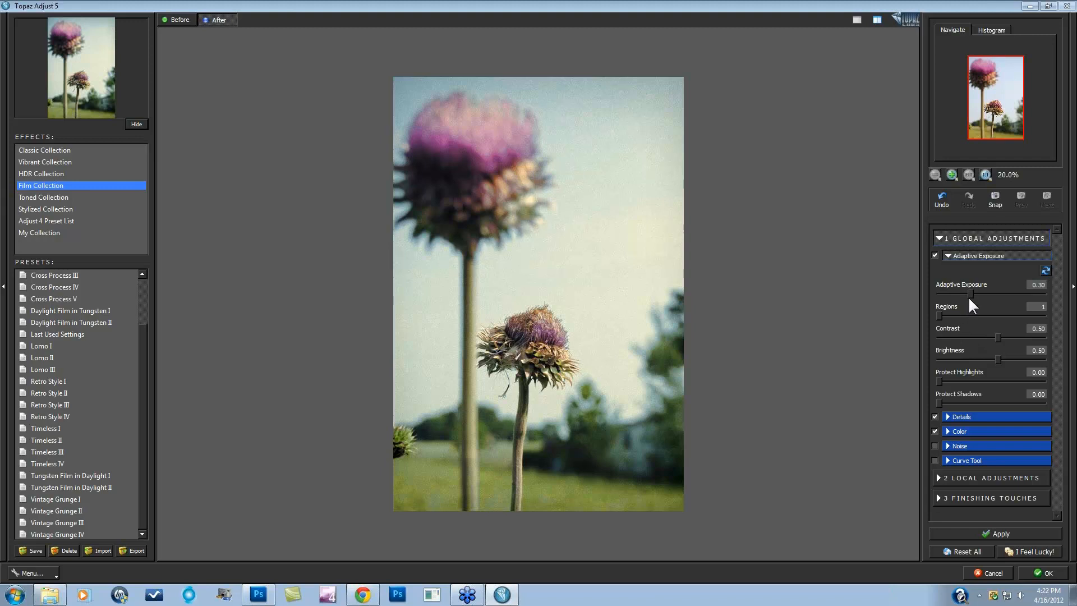
{"action": "left_click", "coordinate": [998, 338]}
{"action": "left_click_drag", "start_coordinate": [994, 334], "coordinate": [992, 335]}
{"action": "left_click", "coordinate": [994, 336]}
{"action": "left_click", "coordinate": [995, 356]}
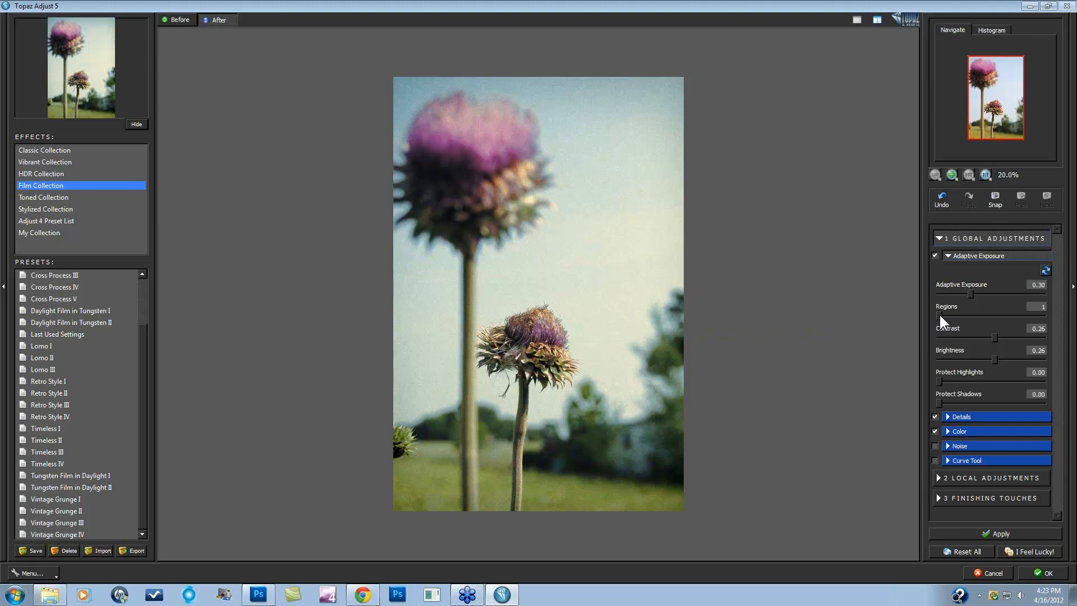
- Set the Adaptive Exposure Regions to 5, compare with the original, and accept the filter on the thistle photo
{"action": "left_click_drag", "start_coordinate": [941, 314], "coordinate": [948, 315]}
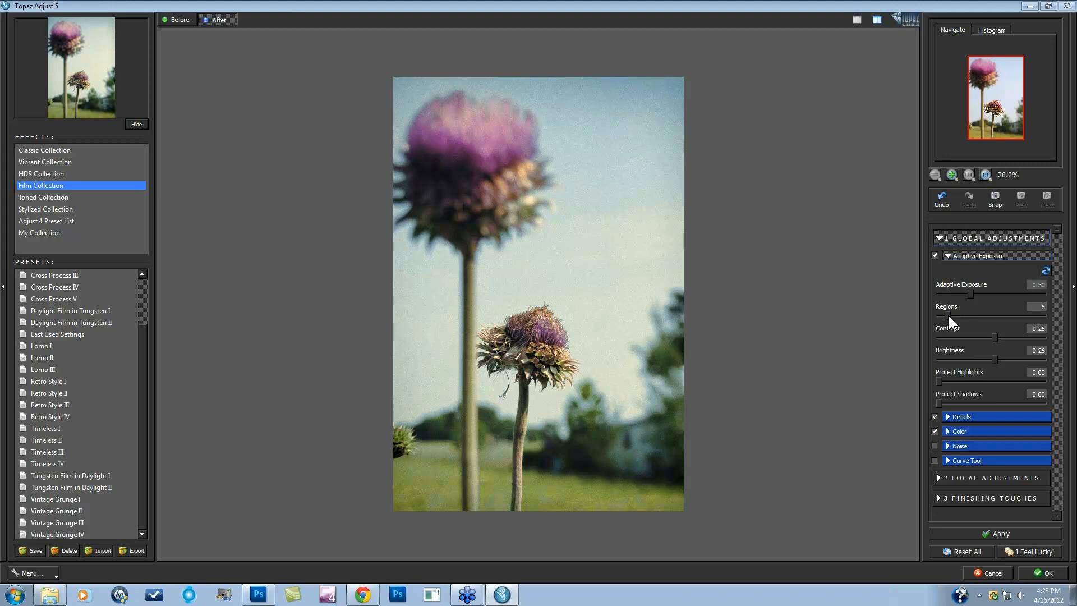
{"action": "left_click_drag", "start_coordinate": [947, 314], "coordinate": [944, 314]}
{"action": "left_click_drag", "start_coordinate": [949, 314], "coordinate": [947, 314]}
{"action": "key", "text": "space"}
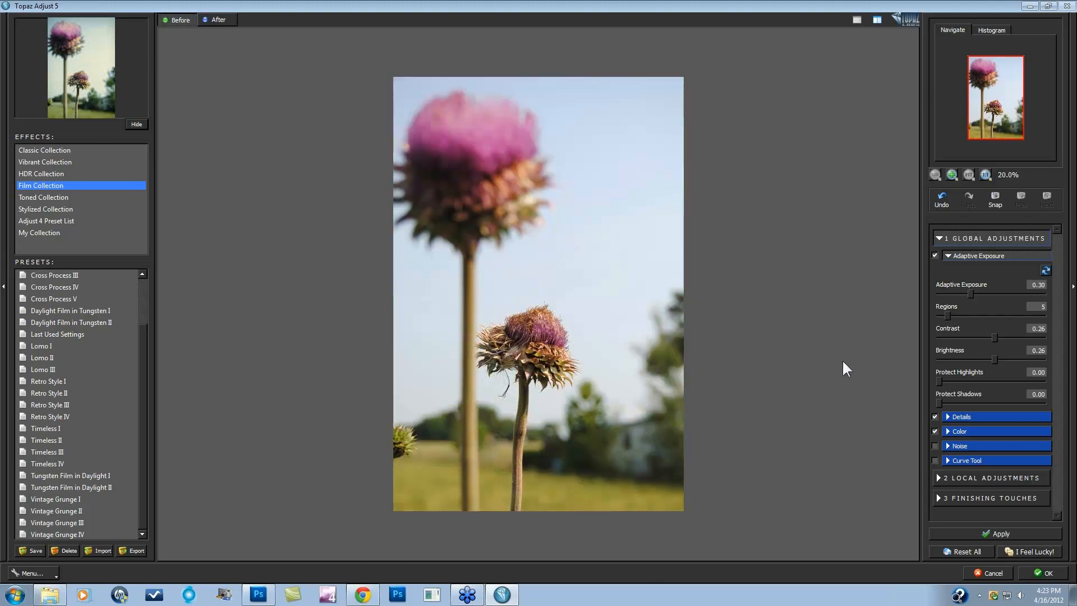
{"action": "key", "text": "space"}
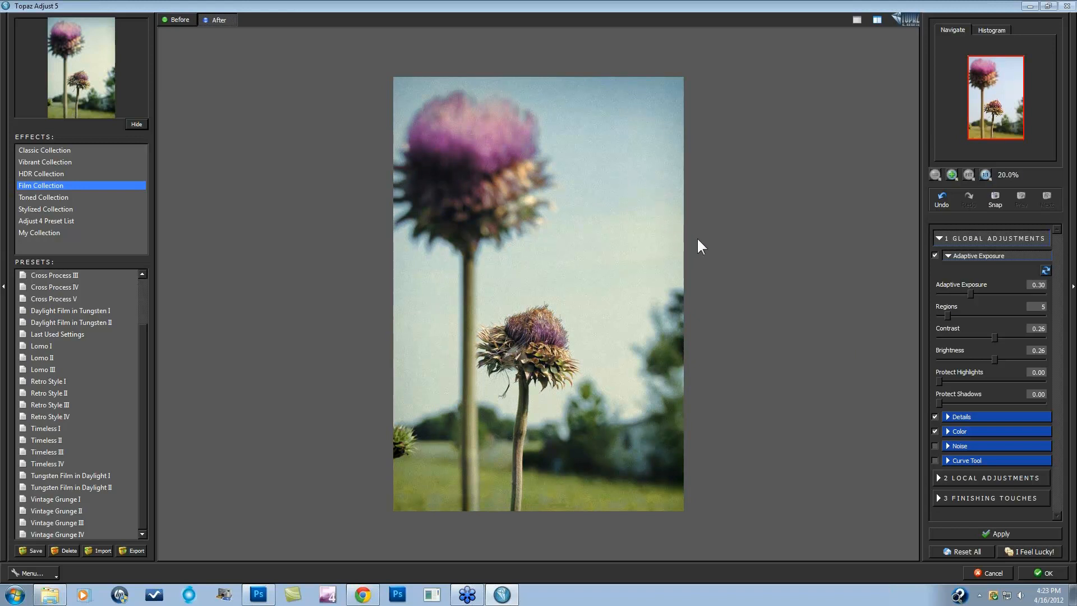
{"action": "left_click", "coordinate": [1044, 573]}
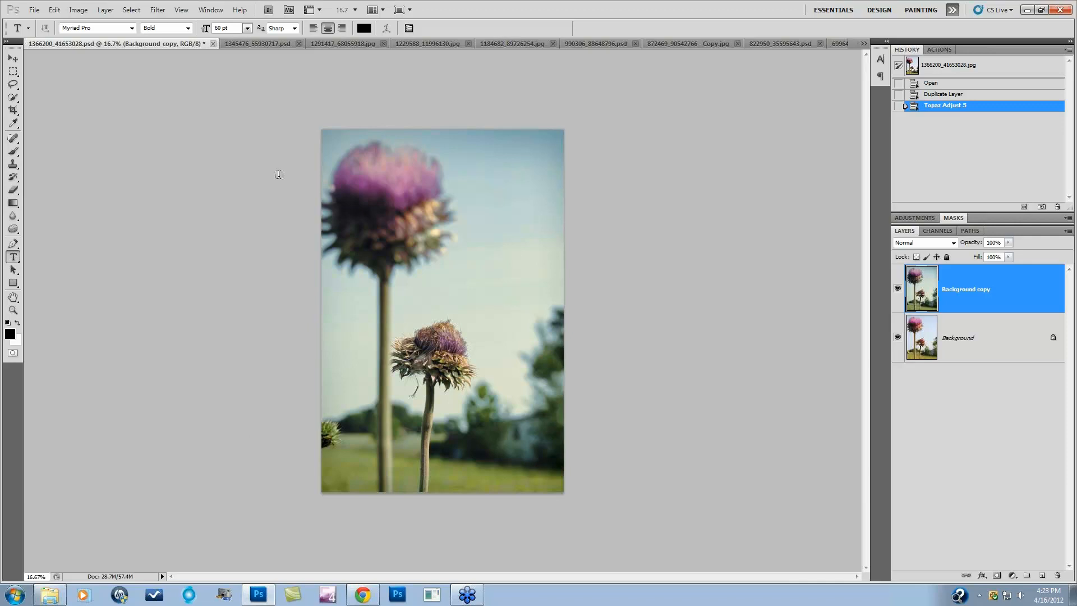
- In the tree photo, 1345476_55930717.psd, replace the filtered Background copy layer with a fresh duplicate of Background
{"action": "left_click", "coordinate": [251, 43]}
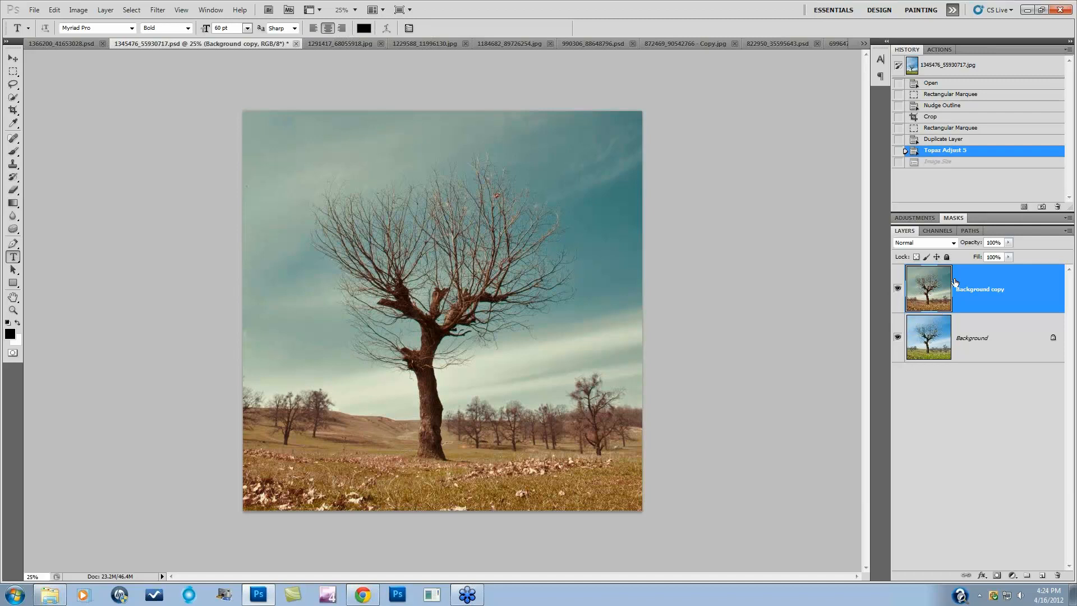
{"action": "left_click_drag", "start_coordinate": [1007, 298], "coordinate": [1057, 576]}
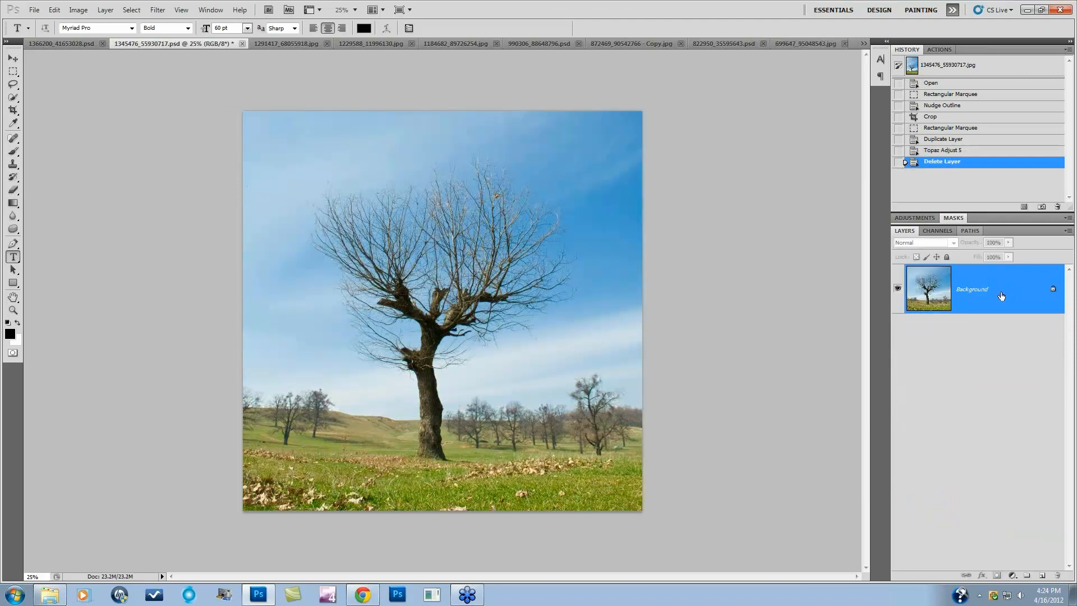
{"action": "left_click_drag", "start_coordinate": [1011, 292], "coordinate": [1042, 576]}
- Open the Topaz Adjust 5 filter on the tree photo's duplicated layer
{"action": "left_click", "coordinate": [157, 9]}
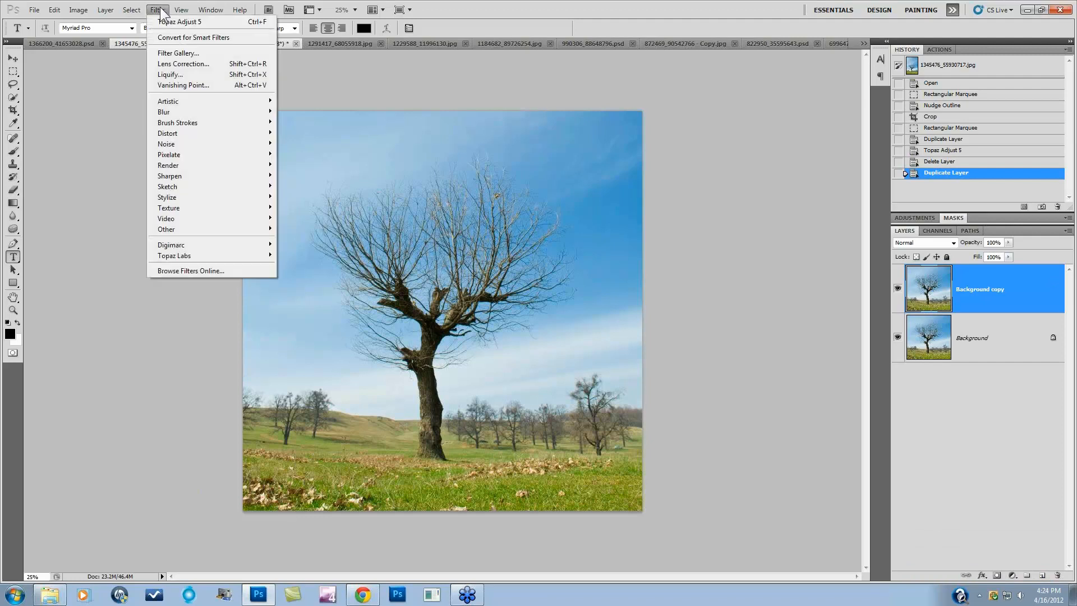
{"action": "mouse_move", "coordinate": [197, 256]}
{"action": "left_click", "coordinate": [313, 266]}
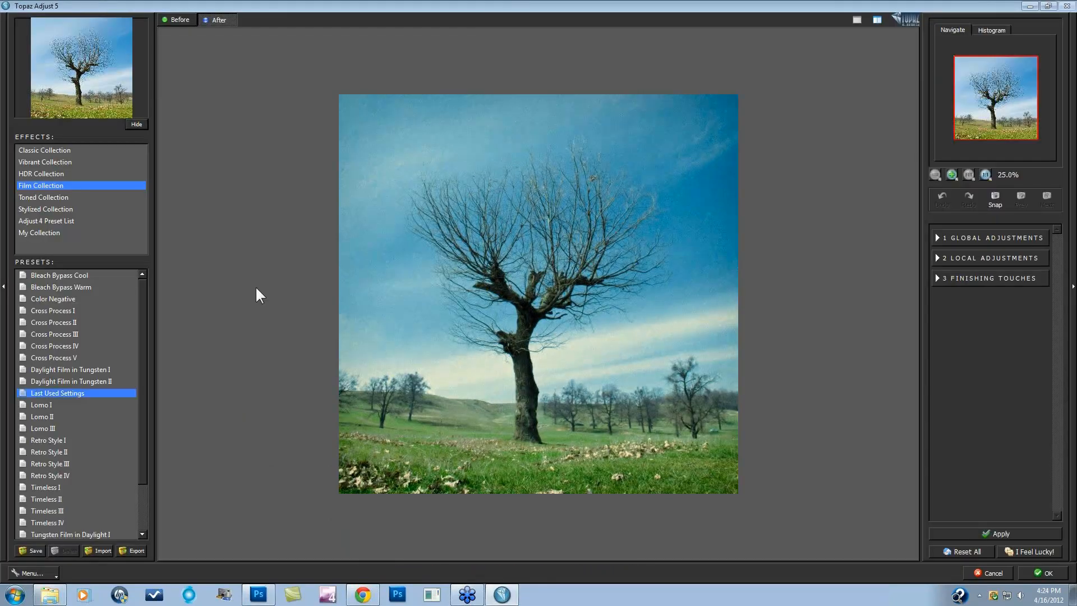
- Preview the Film Collection presets Retro Style I through Retro Style IV on the tree photo
{"action": "left_click_drag", "start_coordinate": [141, 331], "coordinate": [139, 373]}
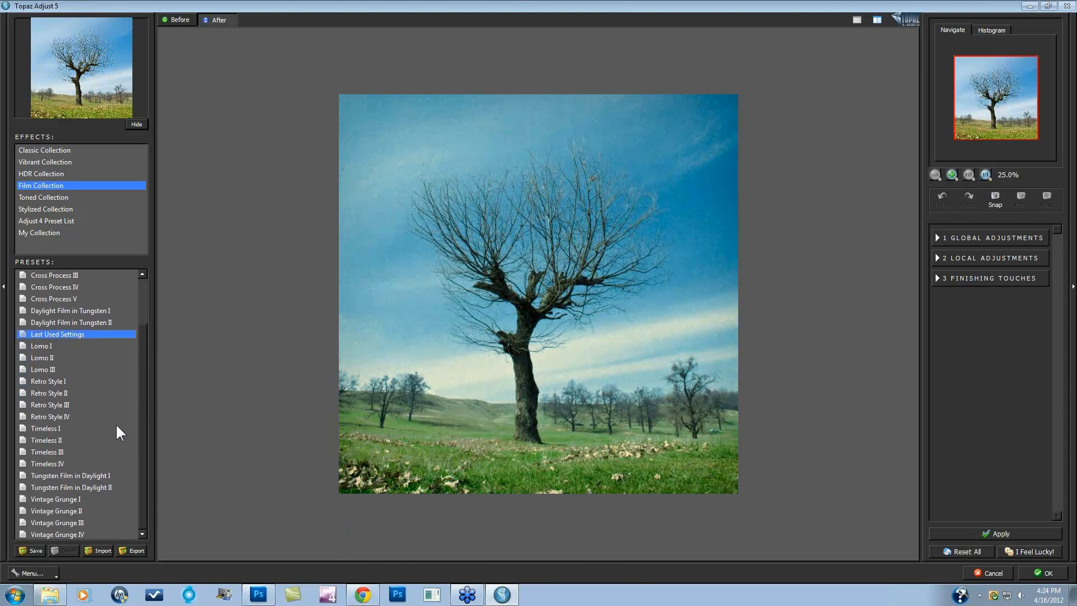
{"action": "left_click", "coordinate": [69, 380]}
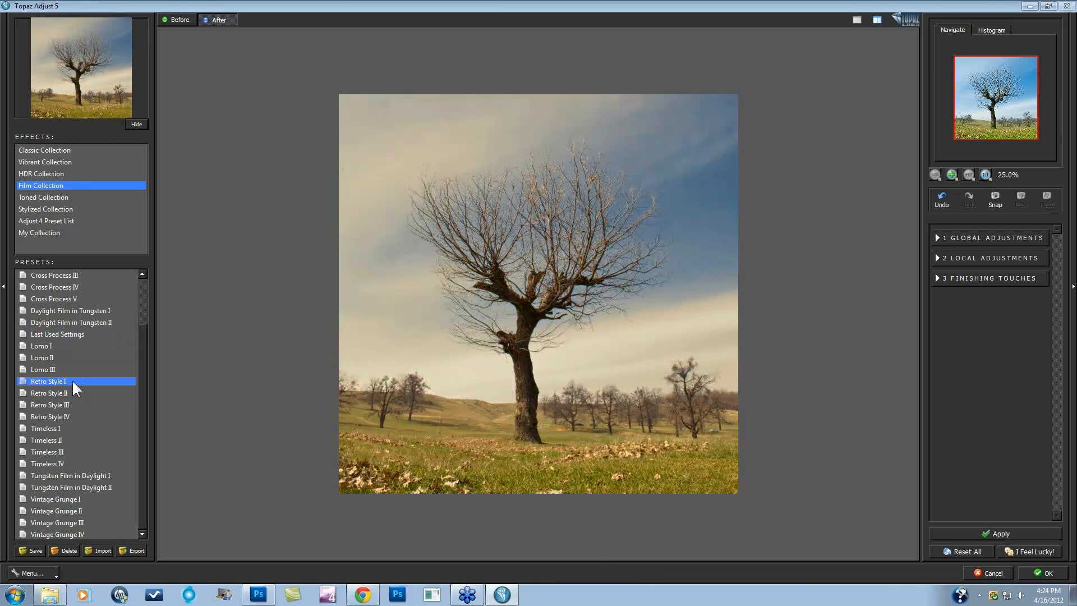
{"action": "key", "text": "Down"}
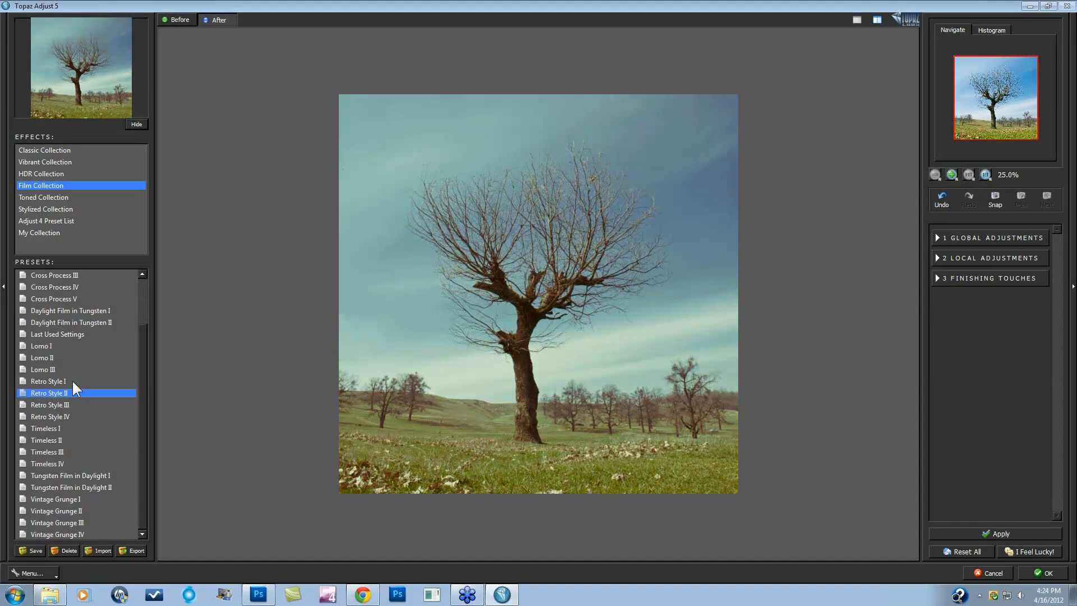
{"action": "key", "text": "Down"}
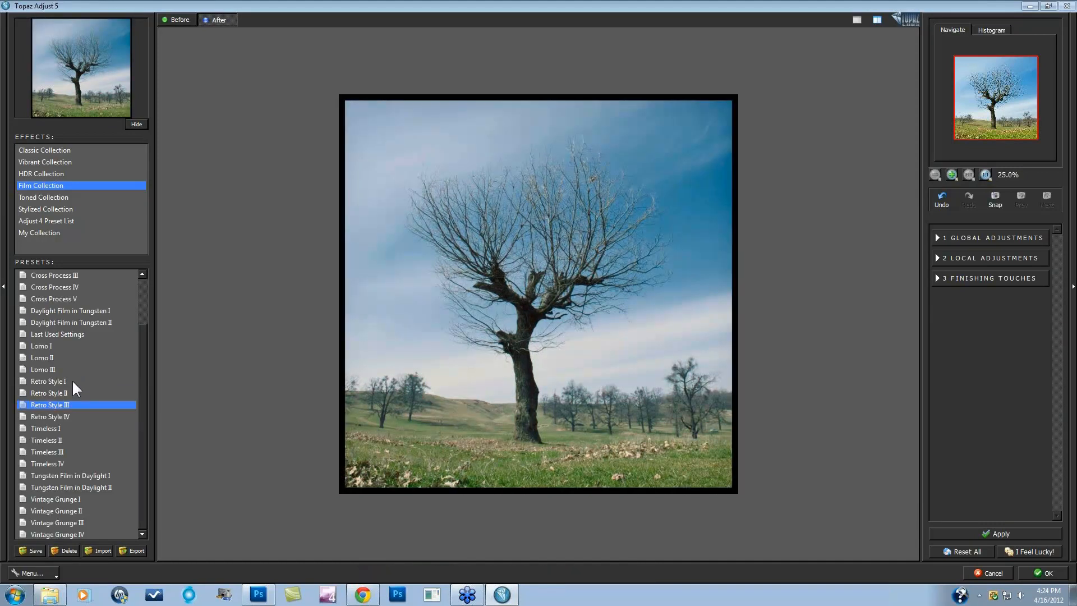
{"action": "key", "text": "Down"}
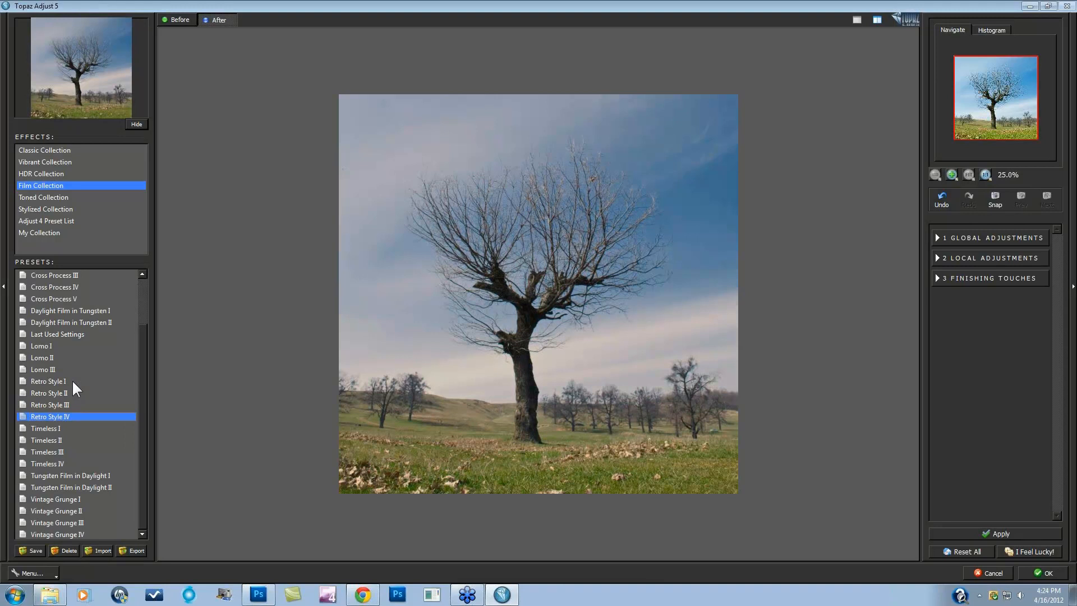
- Compare the Timeless I through Timeless IV presets and settle on Timeless II for the tree photo
{"action": "key", "text": "Down"}
{"action": "key", "text": "Down"}
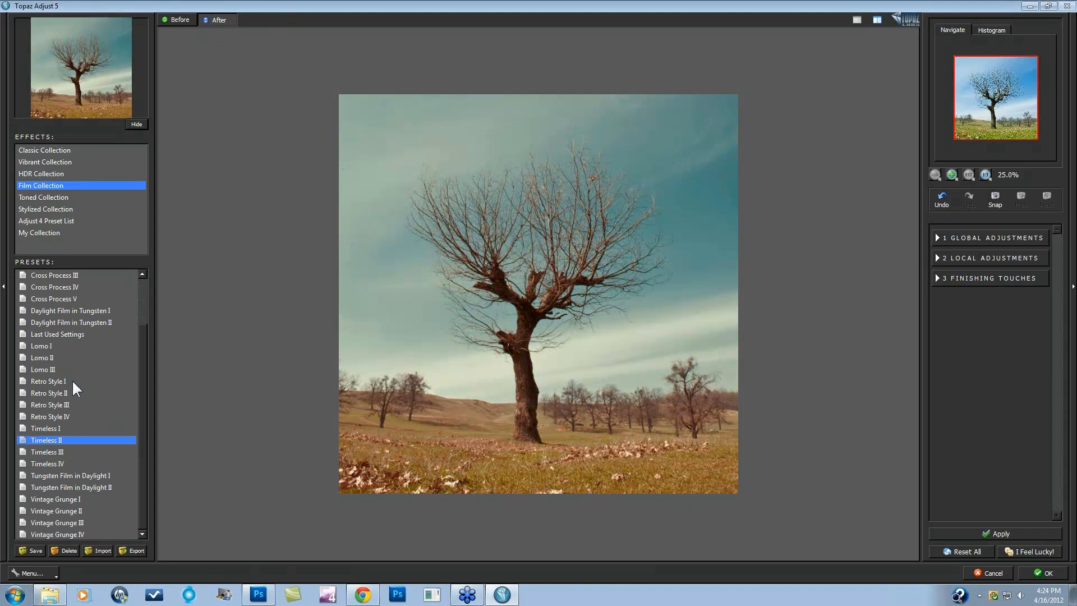
{"action": "key", "text": "Down"}
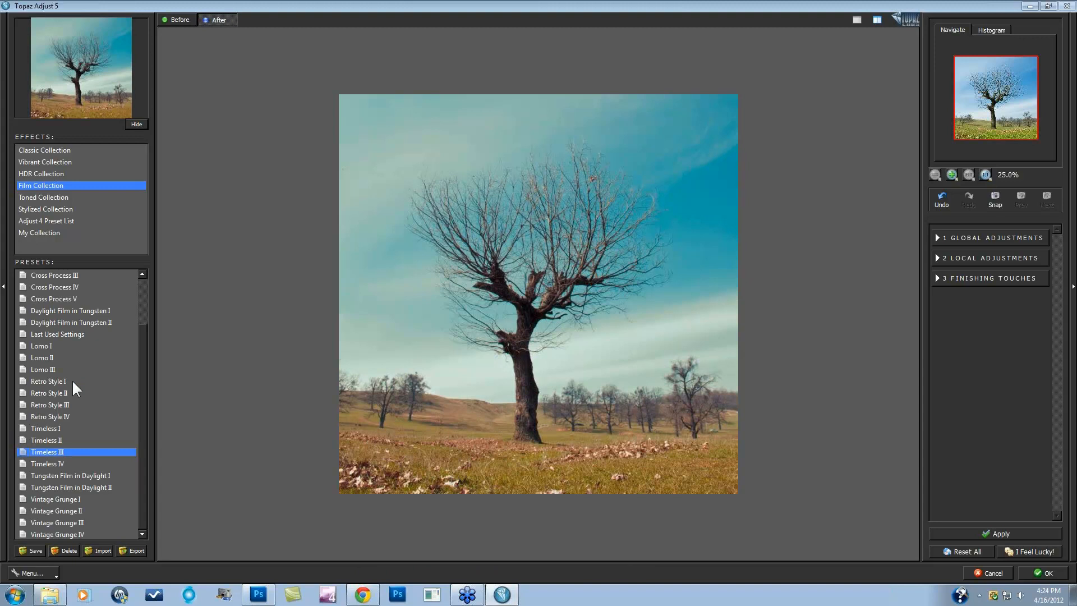
{"action": "key", "text": "Down"}
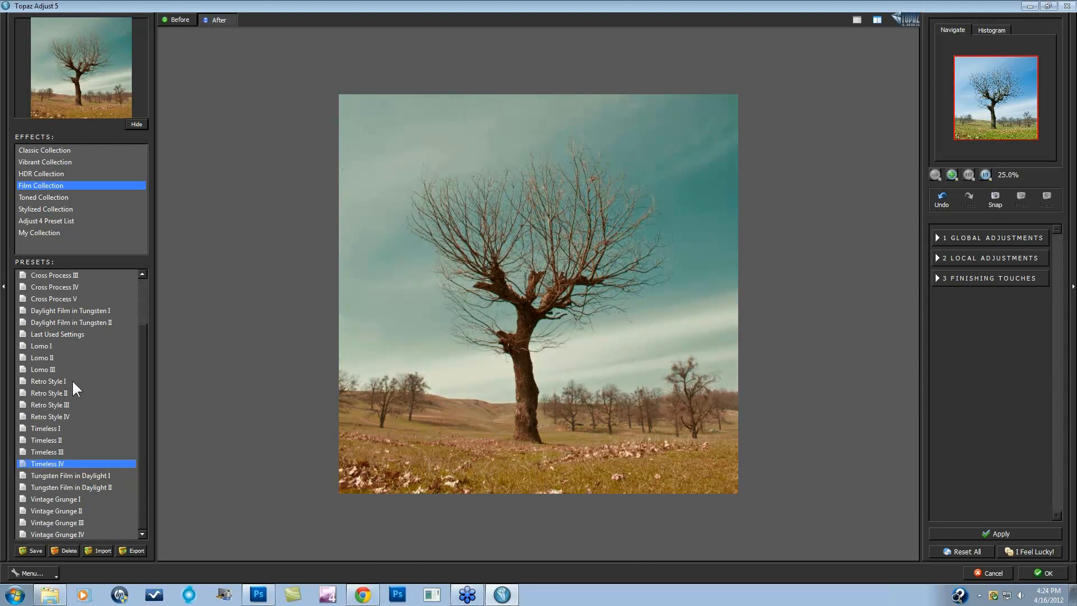
{"action": "key", "text": "Up"}
{"action": "key", "text": "Up"}
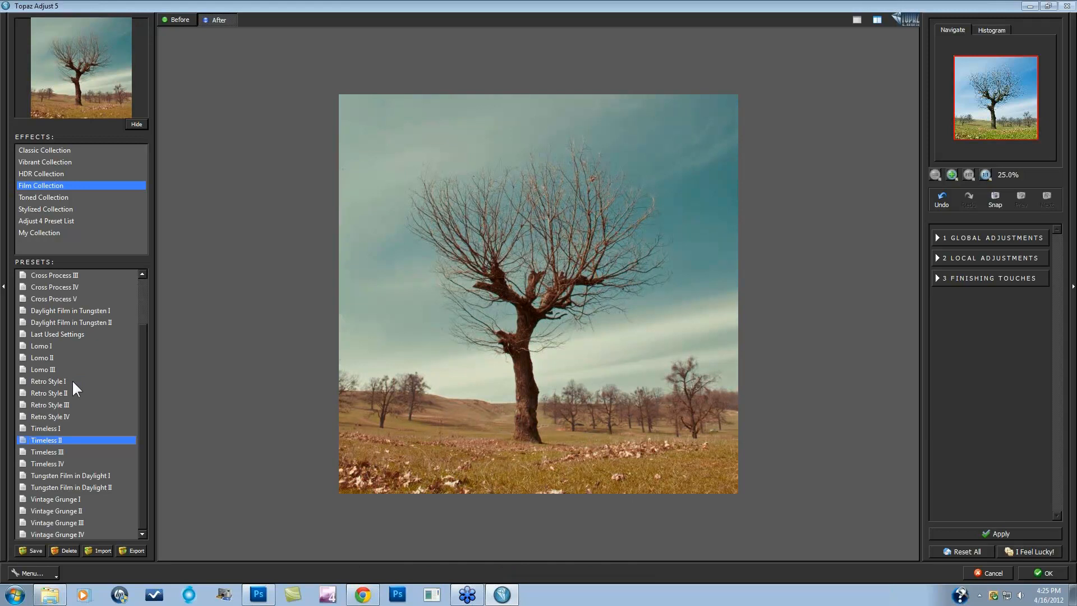
{"action": "mouse_move", "coordinate": [72, 380]}
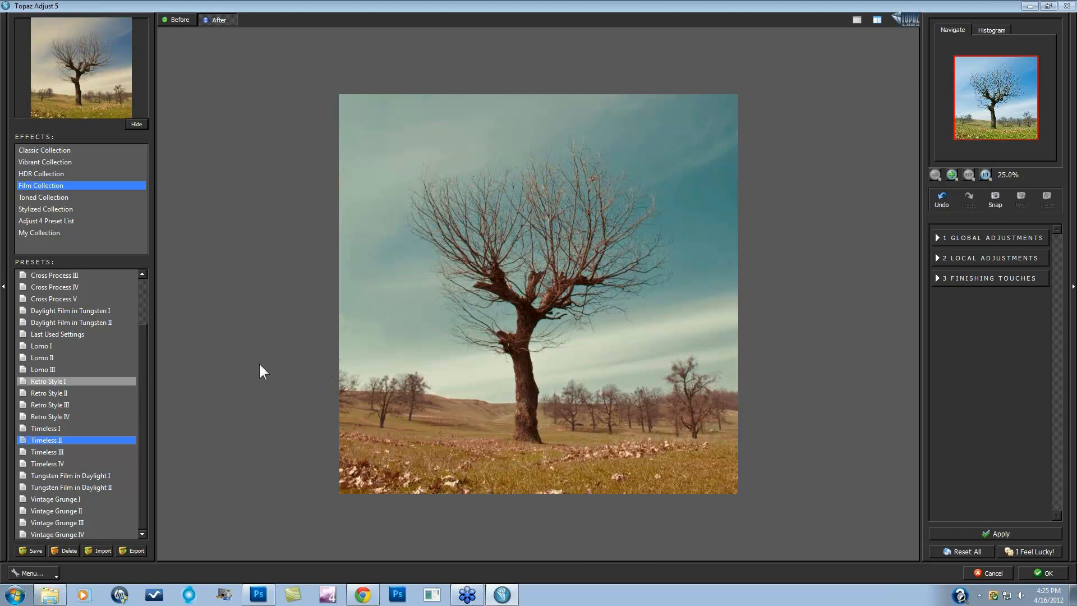
{"action": "key", "text": "space"}
- Change the Tone Color 4 to white in the Finishing Touches, and cancel the filter on the tree photo
{"action": "left_click", "coordinate": [936, 277]}
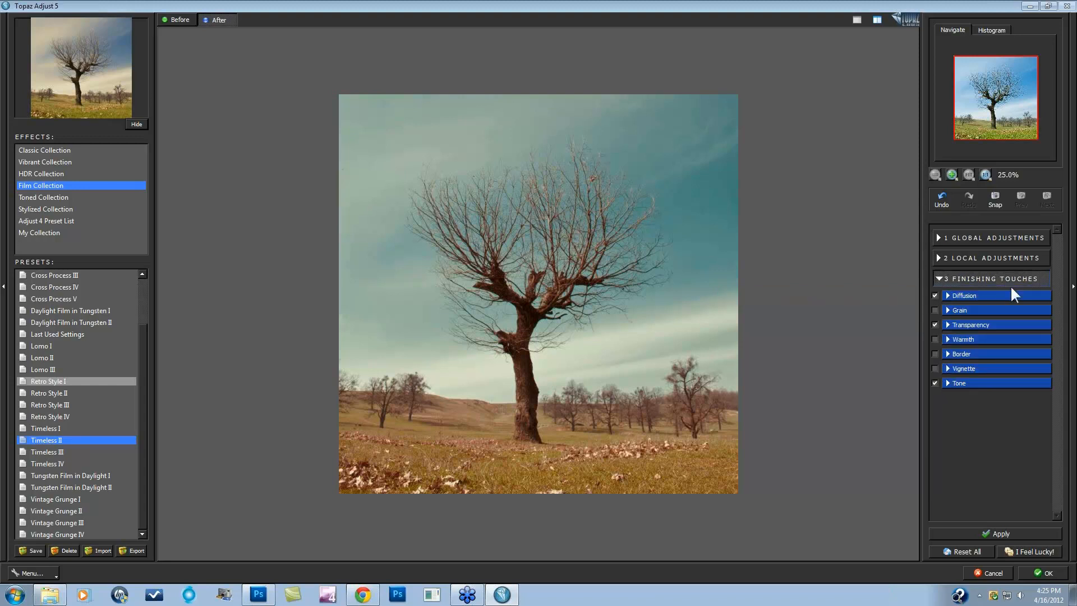
{"action": "left_click", "coordinate": [948, 382]}
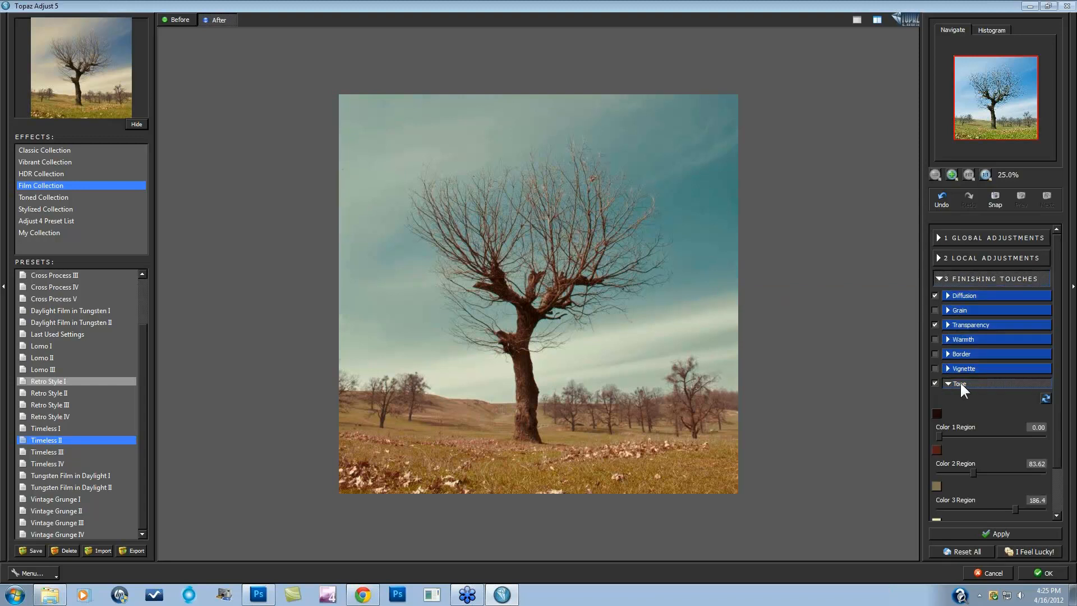
{"action": "scroll", "coordinate": [1054, 373], "scroll_direction": "down", "scroll_amount": 2}
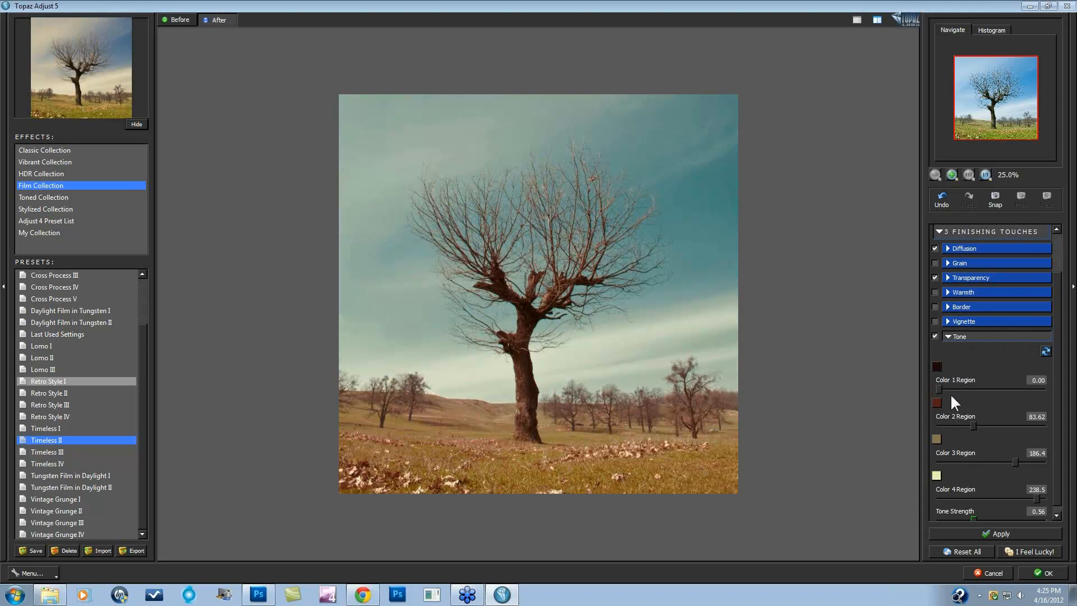
{"action": "left_click", "coordinate": [937, 475]}
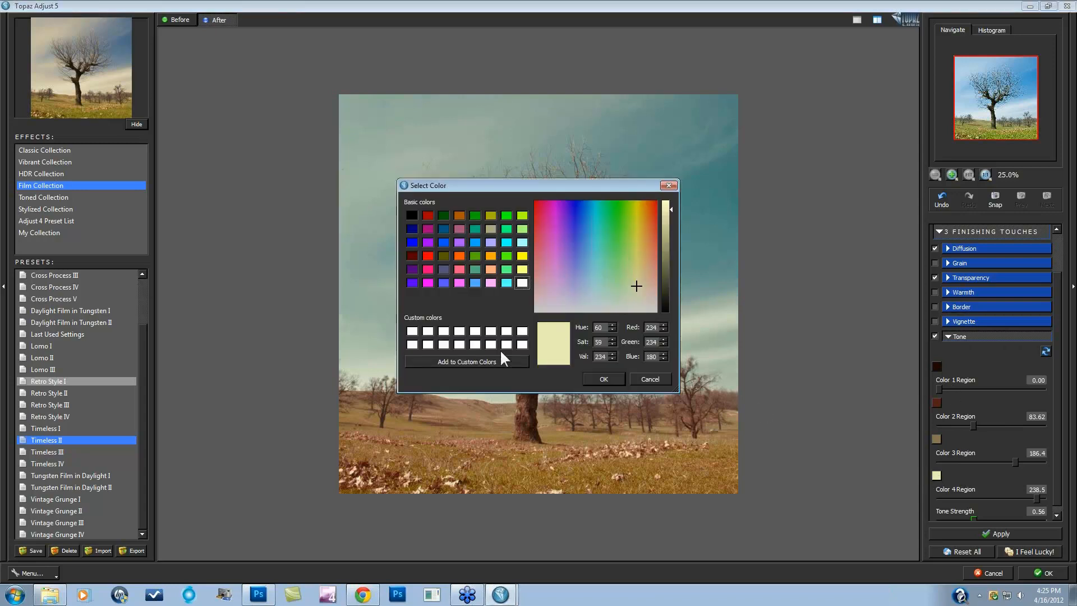
{"action": "left_click", "coordinate": [523, 282]}
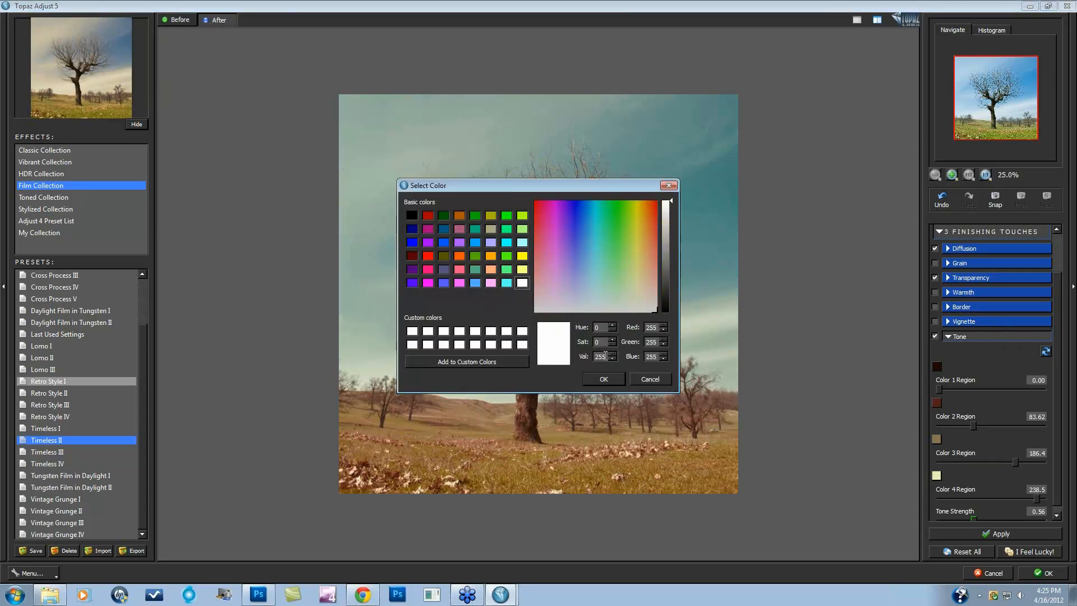
{"action": "left_click", "coordinate": [604, 379]}
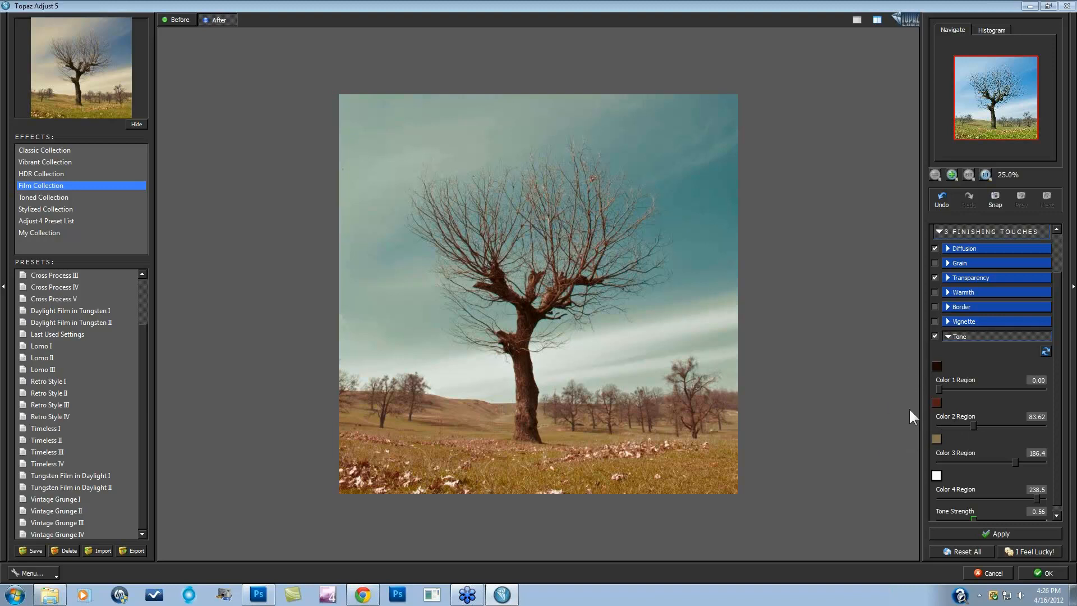
{"action": "left_click", "coordinate": [993, 573]}
- In the lake photo 1291417_68055918.jpg, revert to the Open history state and duplicate the Background layer
{"action": "left_click", "coordinate": [326, 43]}
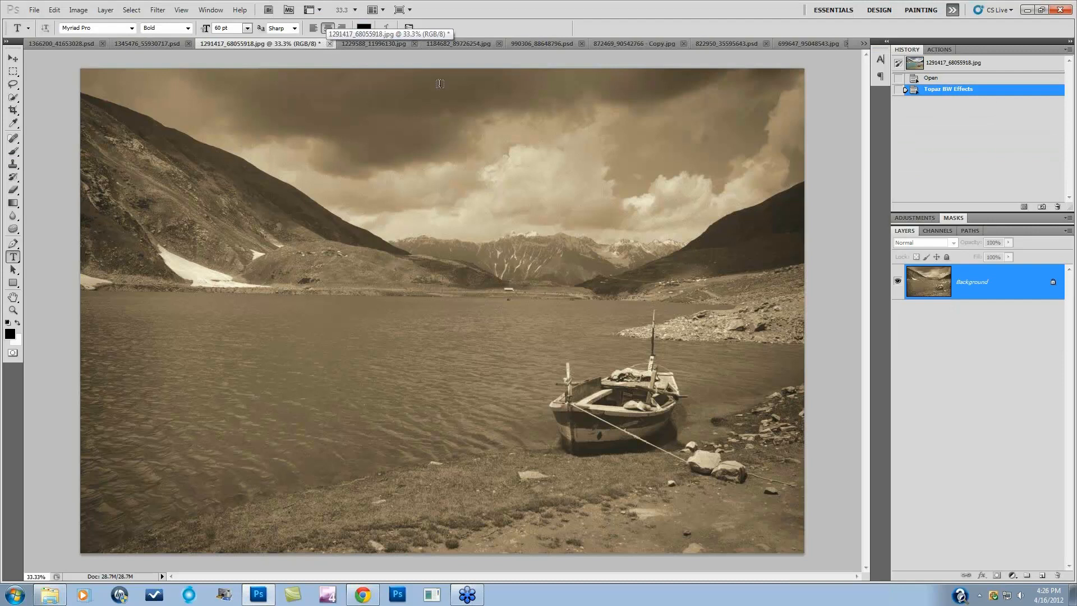
{"action": "left_click", "coordinate": [935, 79]}
{"action": "left_click_drag", "start_coordinate": [1006, 285], "coordinate": [1042, 575]}
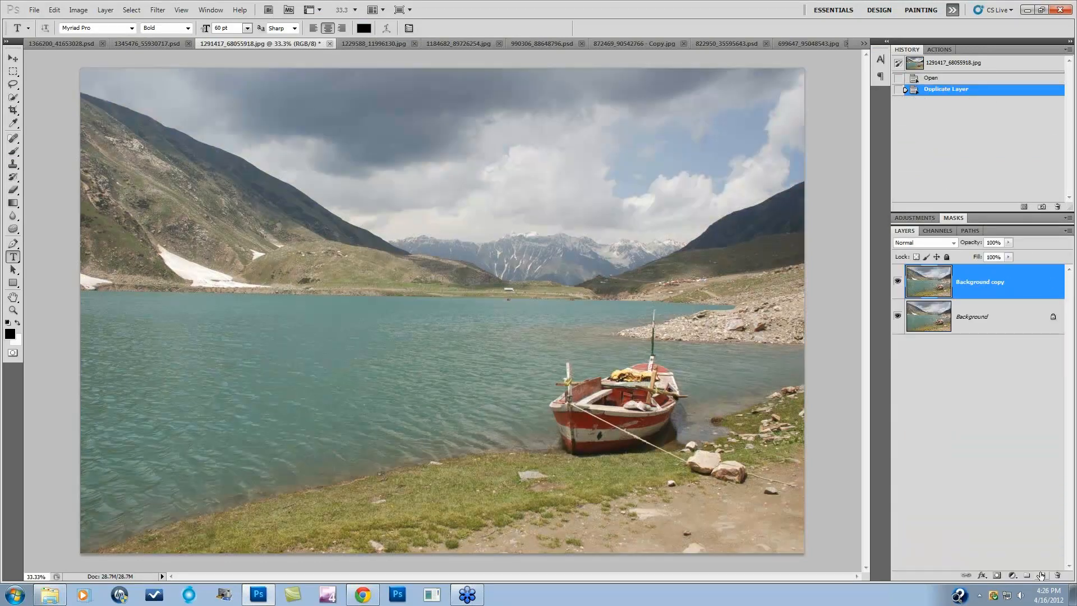
- Open the Topaz BW Effects filter on the duplicated lake layer and reset all its settings
{"action": "left_click", "coordinate": [157, 10]}
{"action": "mouse_move", "coordinate": [235, 257]}
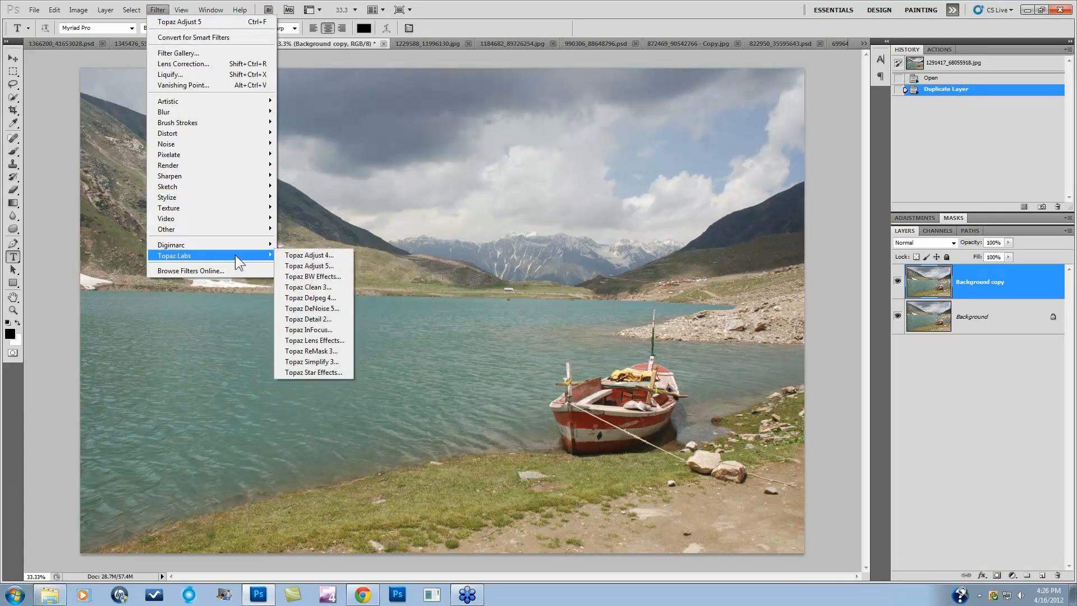
{"action": "left_click", "coordinate": [315, 276]}
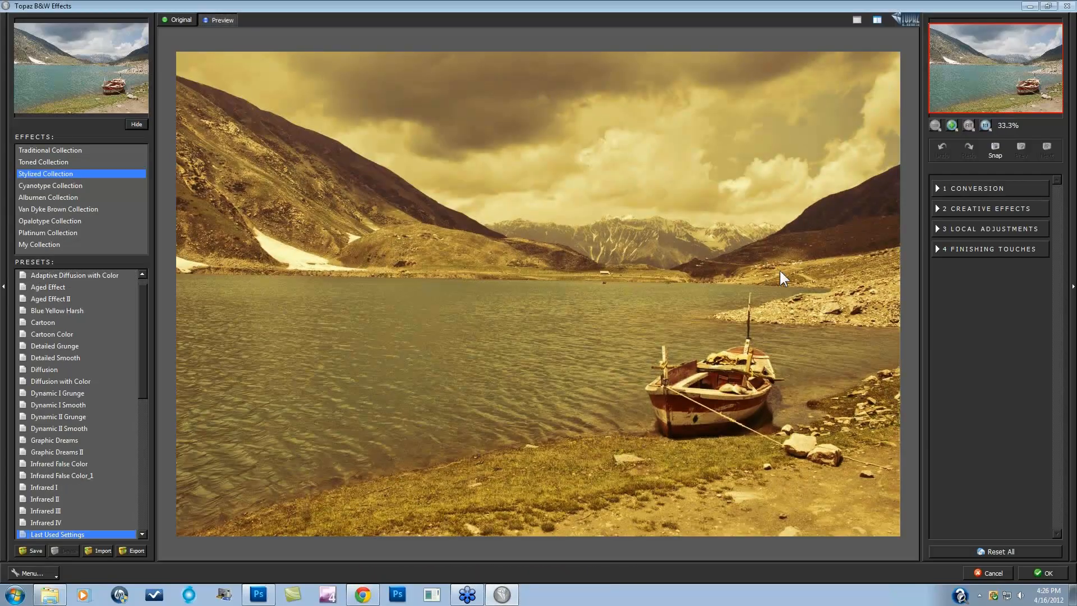
{"action": "left_click", "coordinate": [1001, 549]}
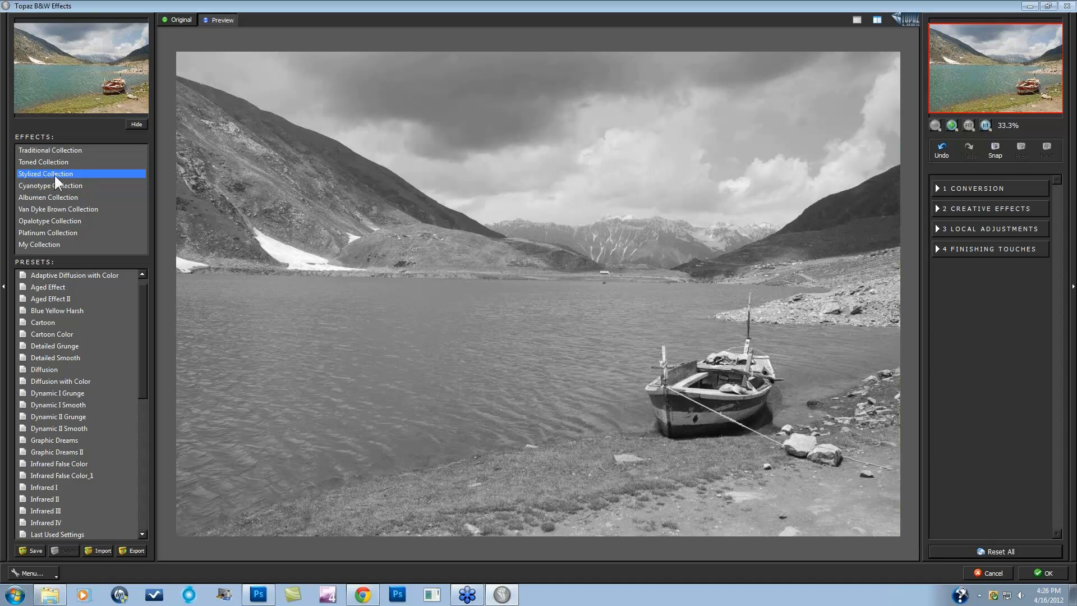
- Preview Traditional Collection presets on the lake photo, including Cool Tone I and Warm Tone White Border
{"action": "left_click", "coordinate": [40, 148]}
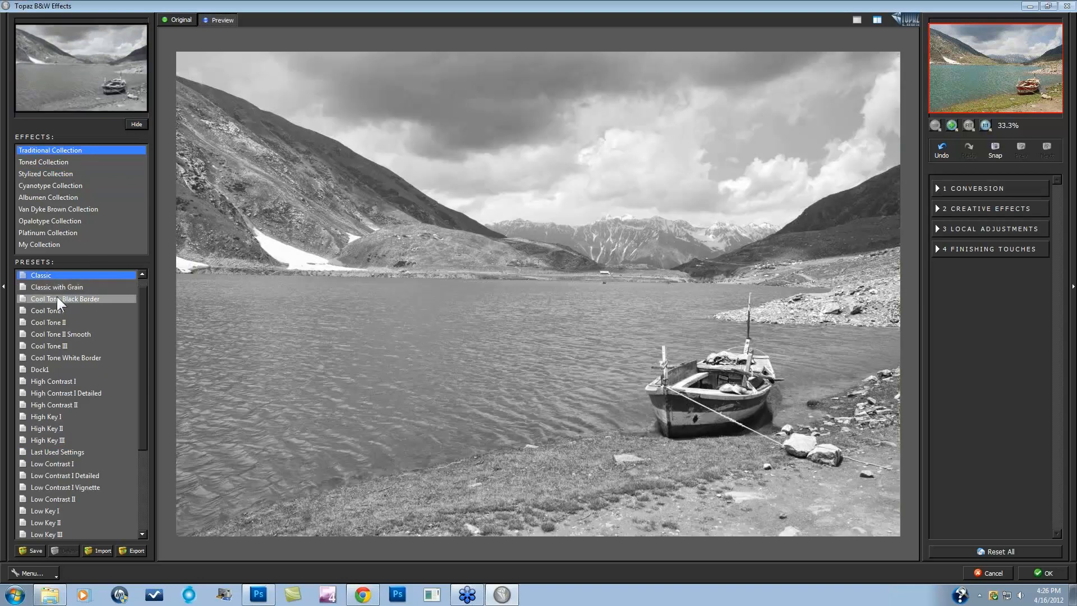
{"action": "left_click", "coordinate": [57, 310]}
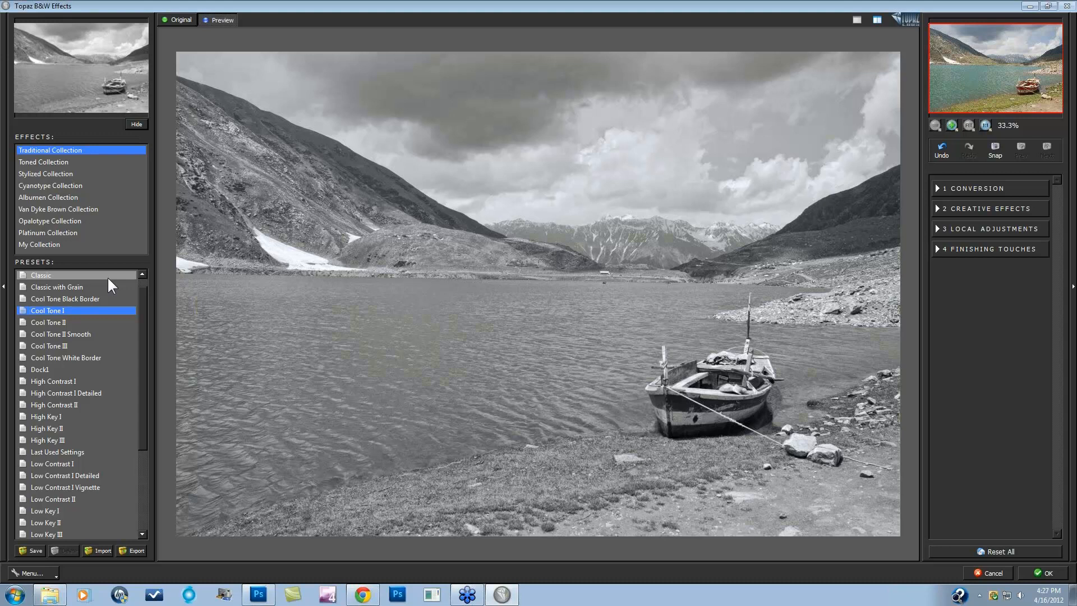
{"action": "left_click_drag", "start_coordinate": [139, 332], "coordinate": [137, 416]}
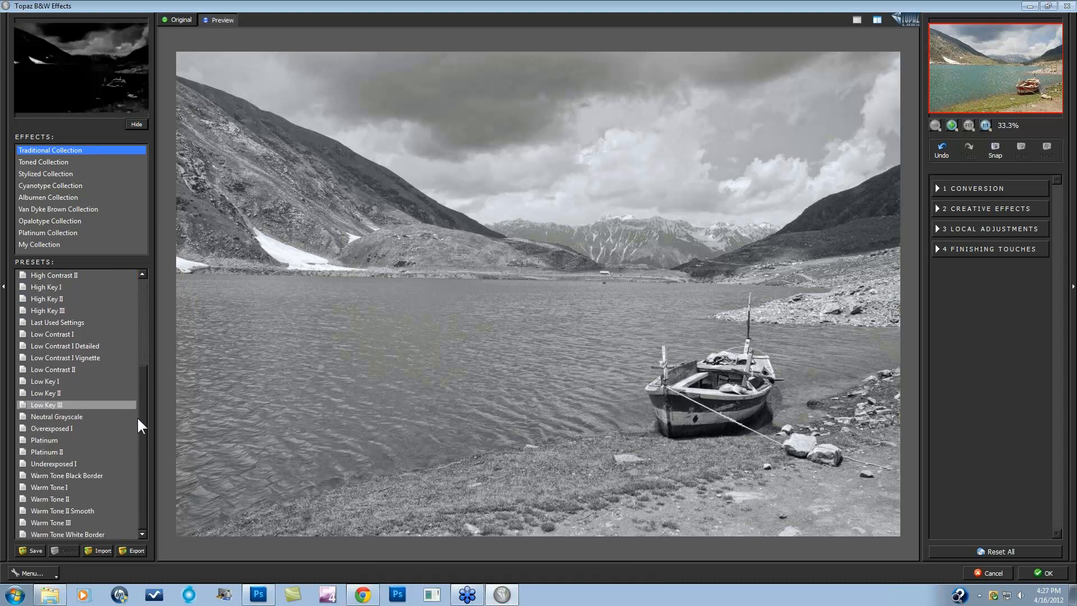
{"action": "left_click", "coordinate": [85, 486]}
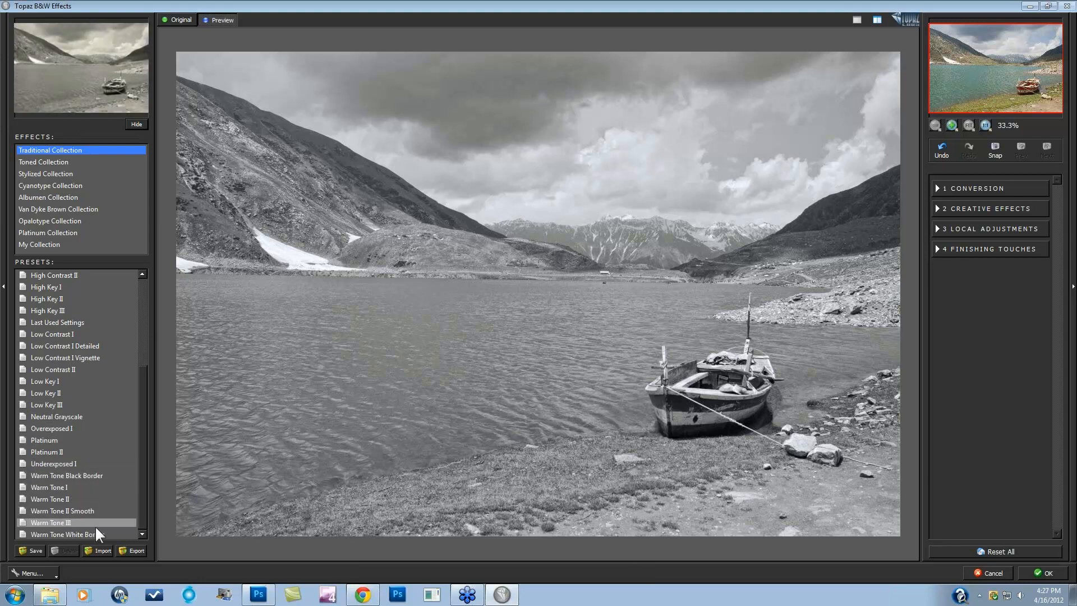
{"action": "left_click", "coordinate": [98, 532]}
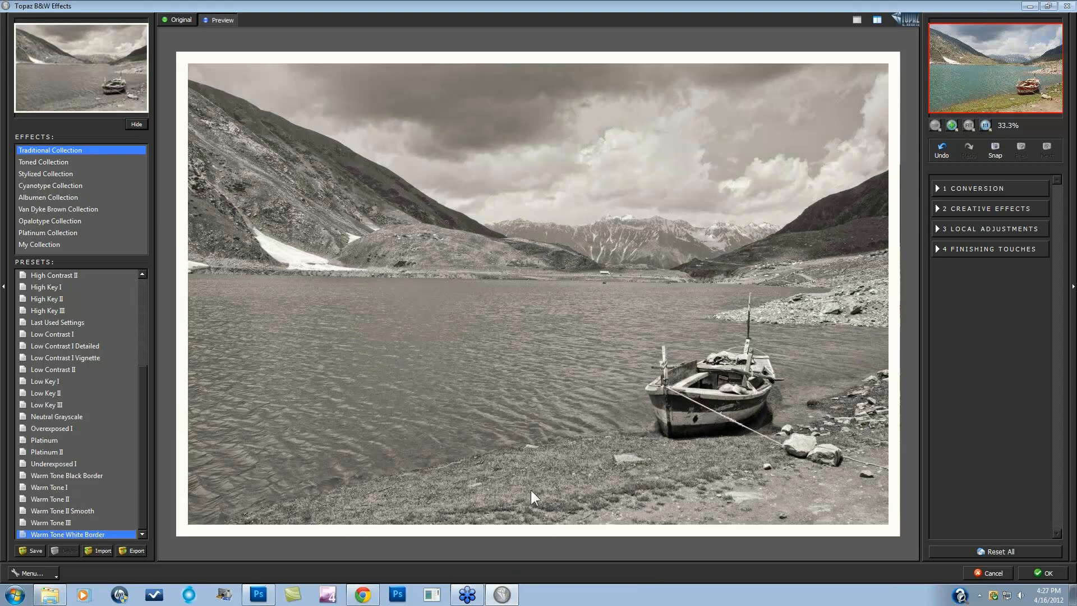
- Preview the Antique Dye and Selenium V presets of the Toned Collection, and bring up the Cyanotype Collection
{"action": "left_click_drag", "start_coordinate": [145, 413], "coordinate": [143, 253]}
{"action": "left_click", "coordinate": [56, 161]}
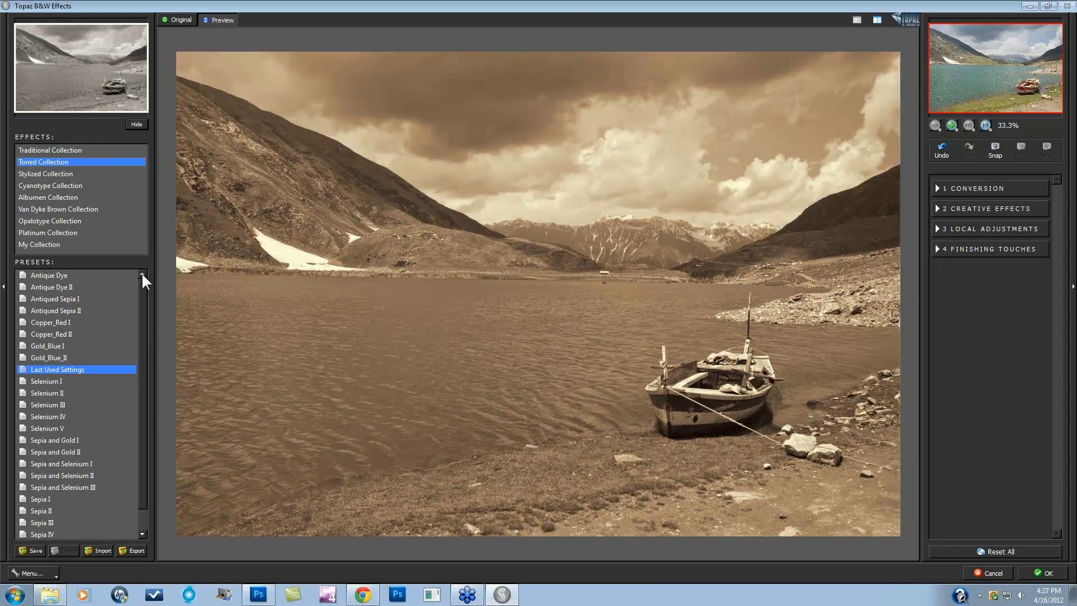
{"action": "left_click", "coordinate": [68, 275]}
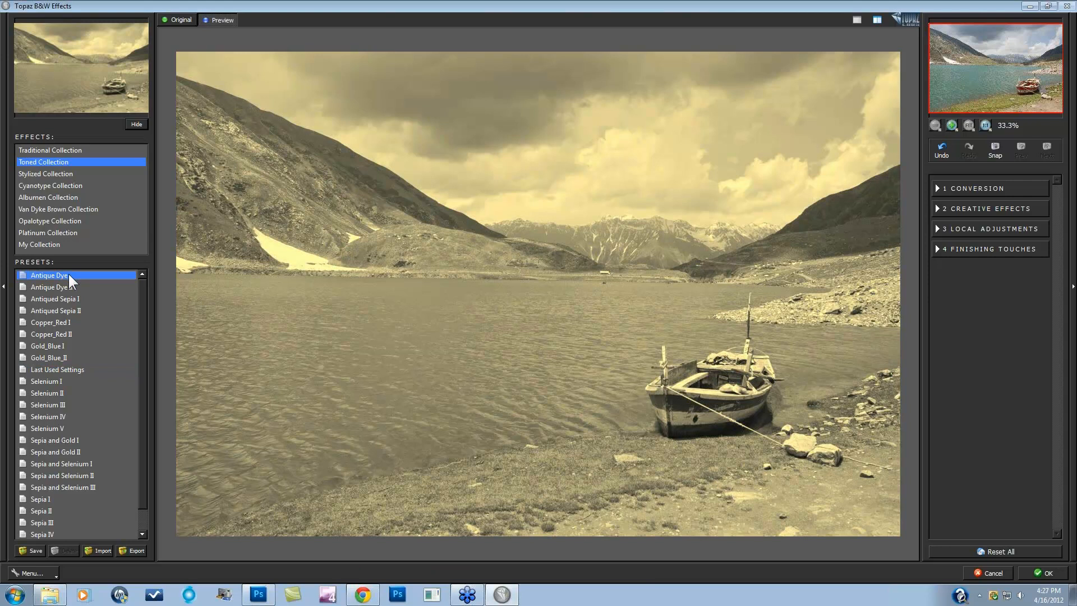
{"action": "left_click", "coordinate": [70, 428]}
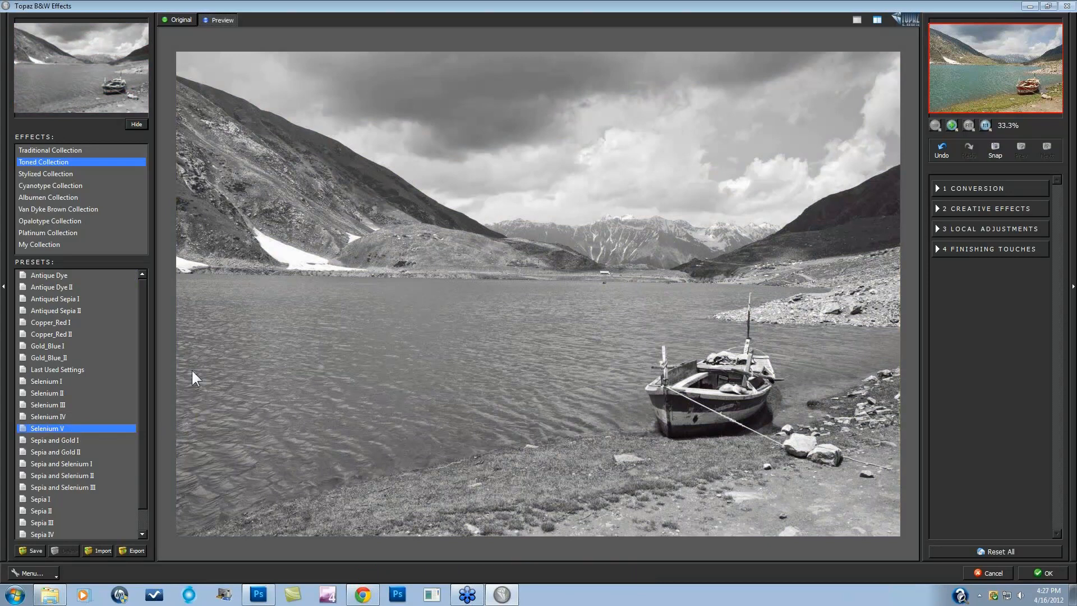
{"action": "left_click", "coordinate": [62, 173]}
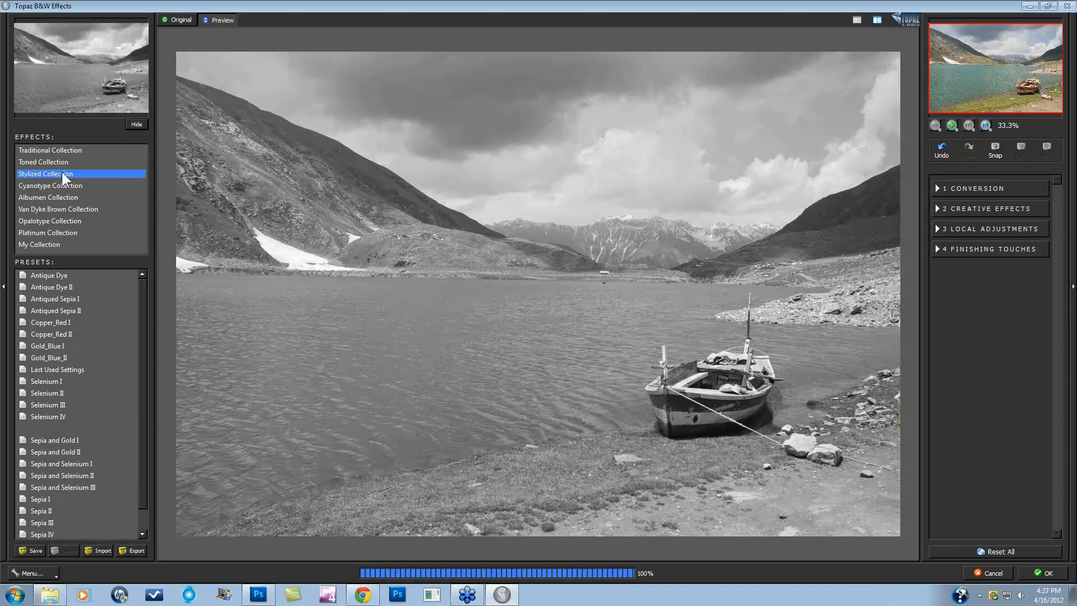
{"action": "left_click", "coordinate": [61, 186]}
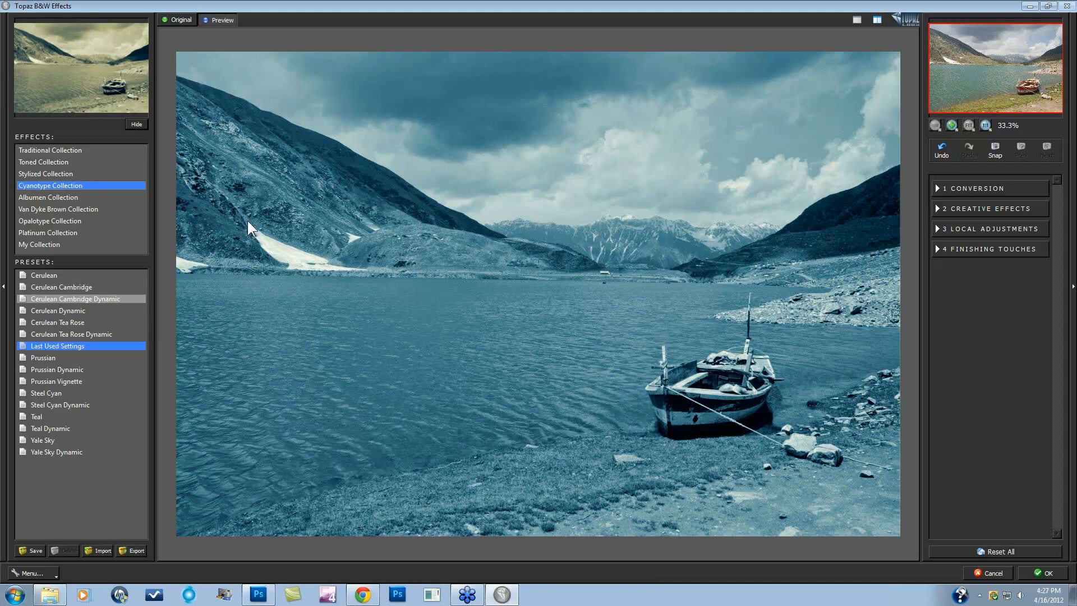
- Preview the Redwood Fawn and Chamoisee Cyan presets of the Van Dyke Brown Collection, and bring up the Opalotype Collection
{"action": "left_click", "coordinate": [66, 208]}
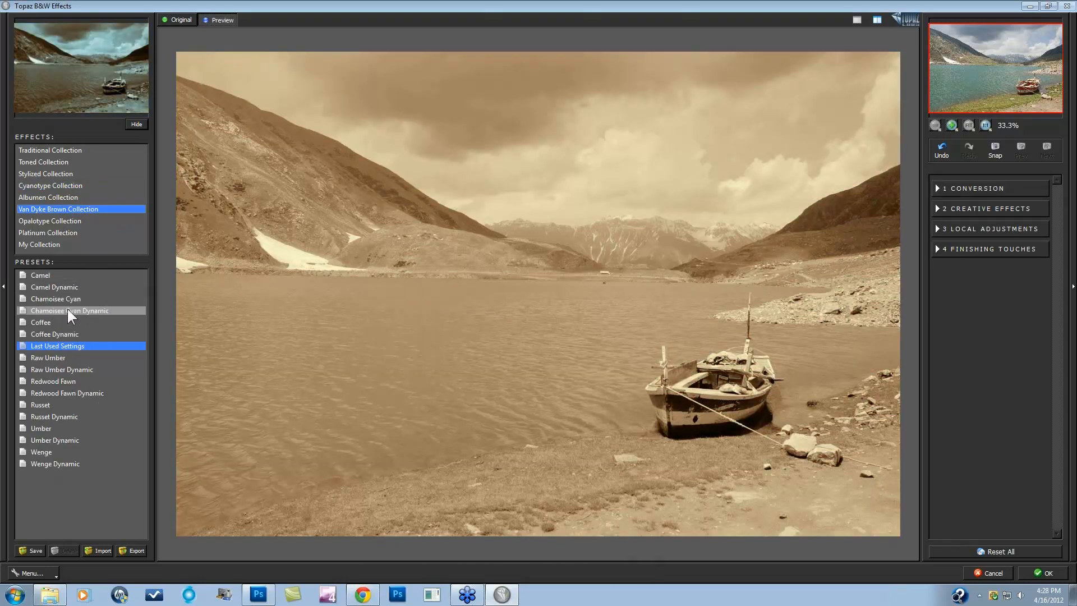
{"action": "left_click", "coordinate": [66, 381]}
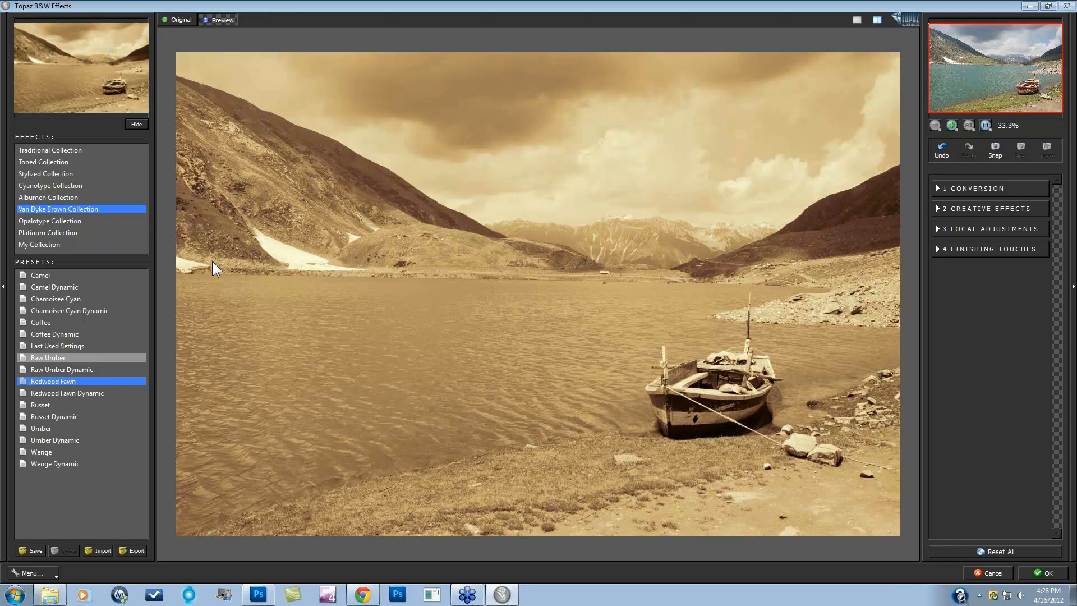
{"action": "left_click", "coordinate": [74, 301]}
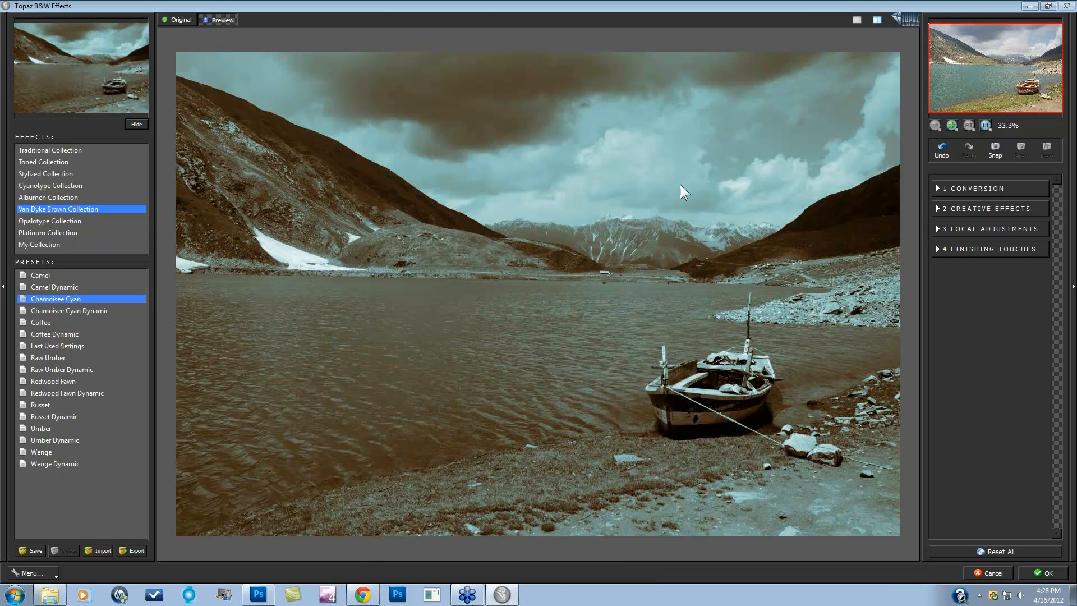
{"action": "left_click", "coordinate": [78, 222]}
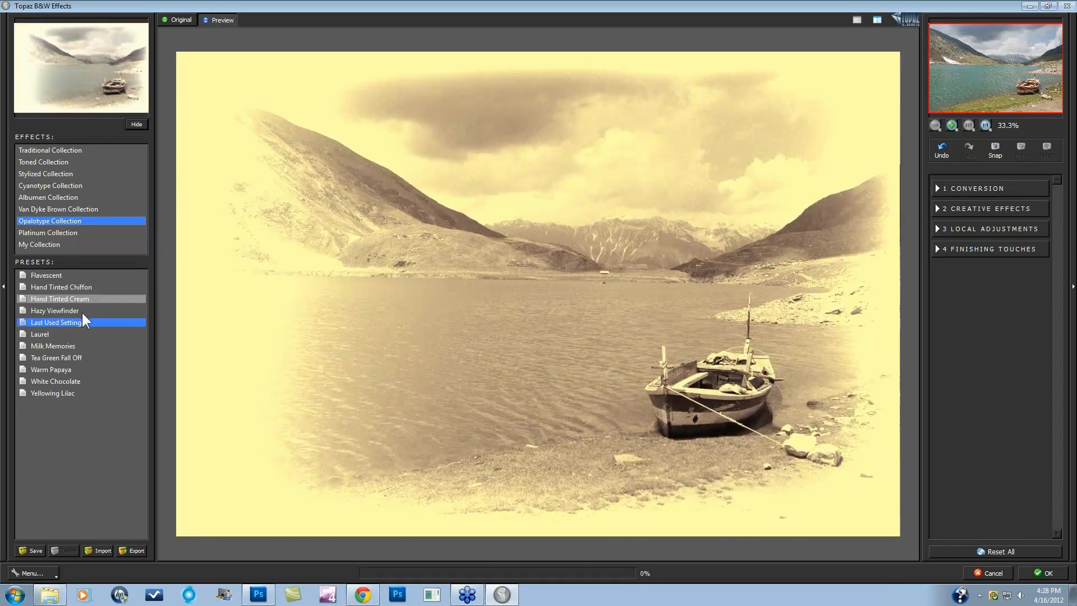
- Preview the Milk Memories and Tea Green Fall Off presets of the Opalotype Collection, and bring up the Platinum Collection
{"action": "left_click", "coordinate": [72, 347]}
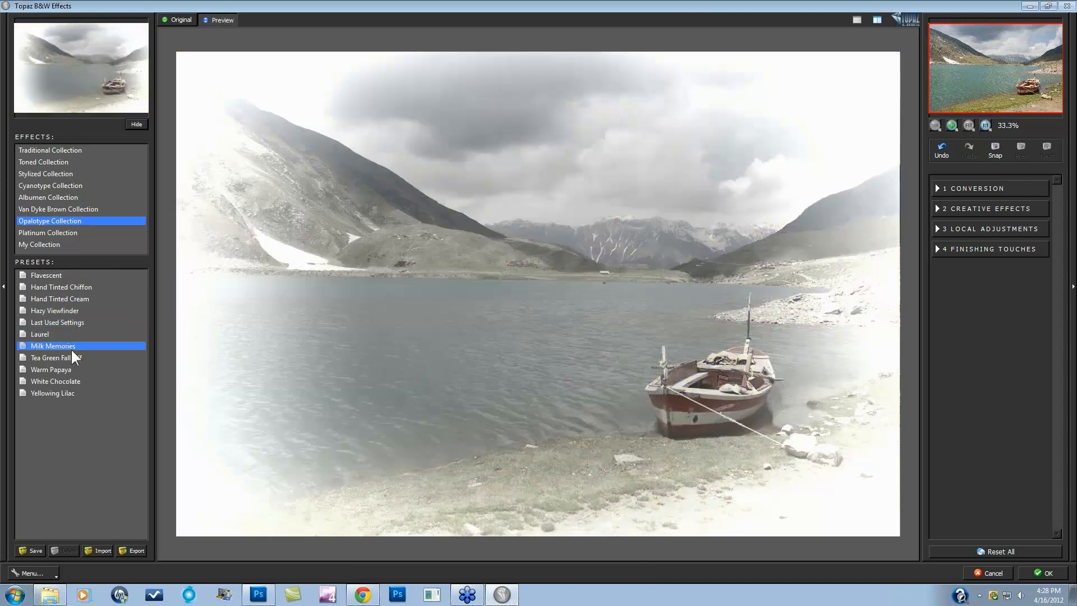
{"action": "left_click", "coordinate": [71, 358]}
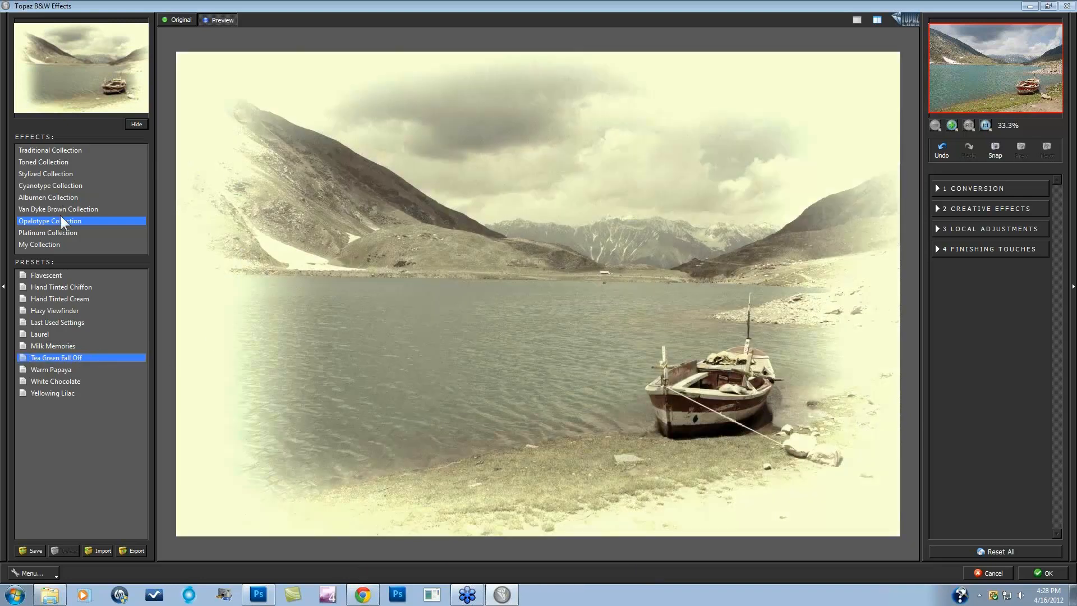
{"action": "left_click", "coordinate": [61, 232]}
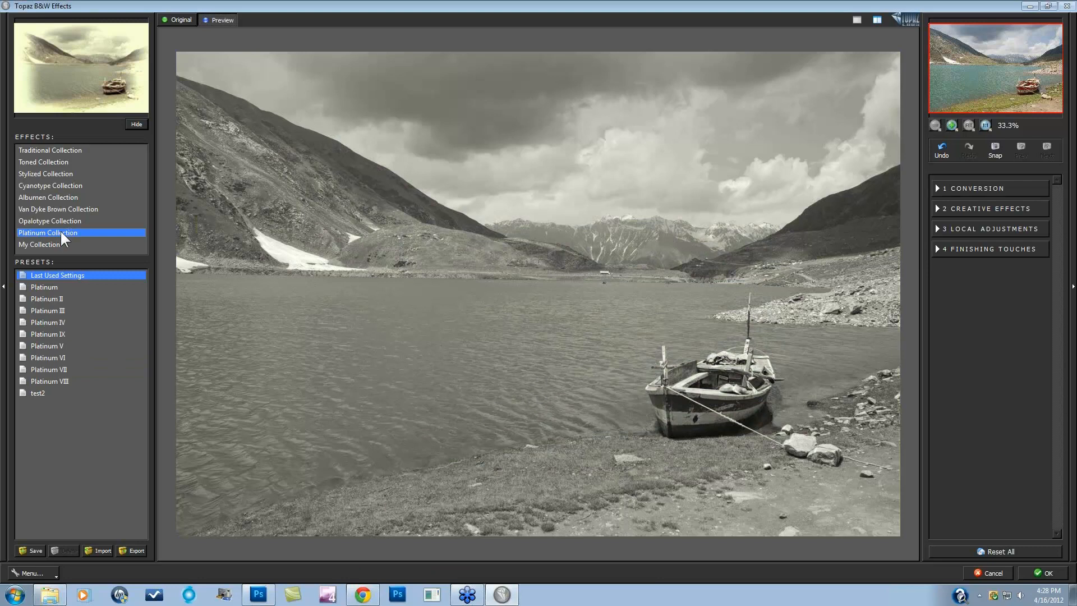
- Preview the Platinum preset against the original lake photo, and bring up the Stylized Collection's presets
{"action": "left_click", "coordinate": [52, 287]}
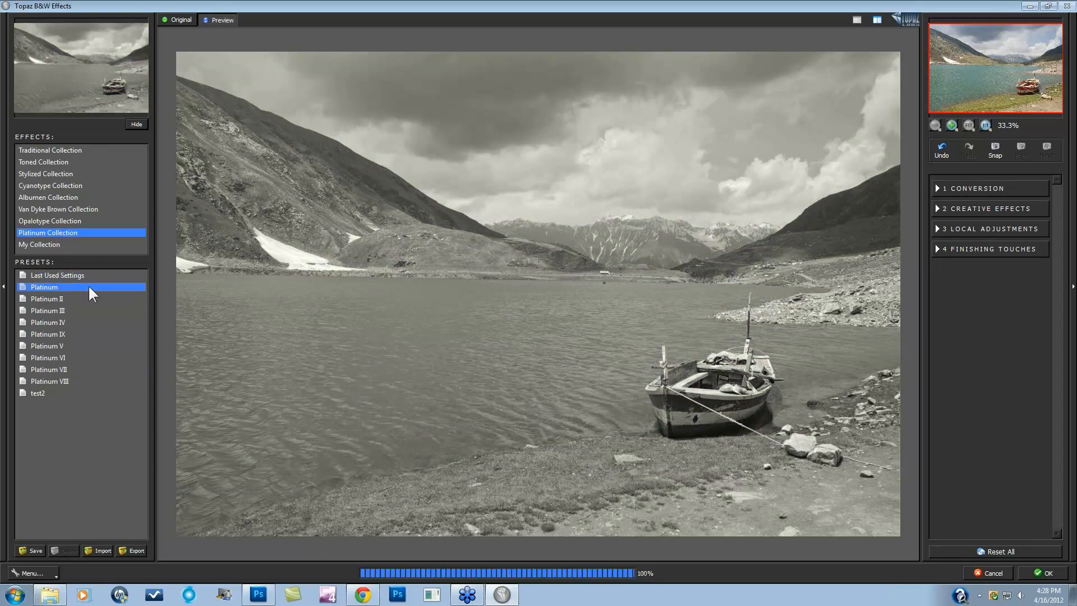
{"action": "left_click", "coordinate": [352, 333]}
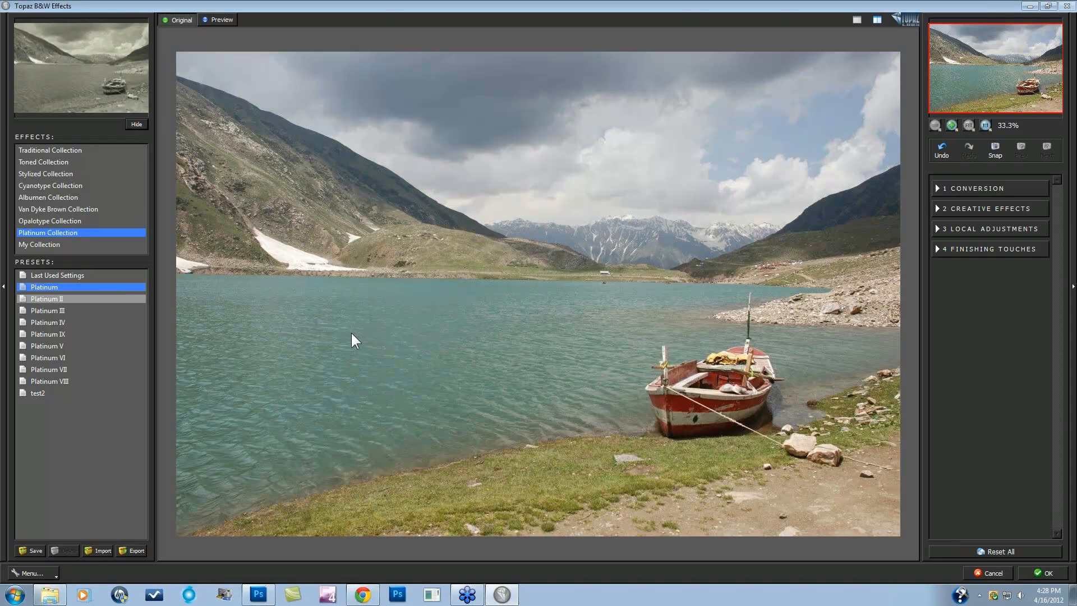
{"action": "left_click", "coordinate": [27, 171]}
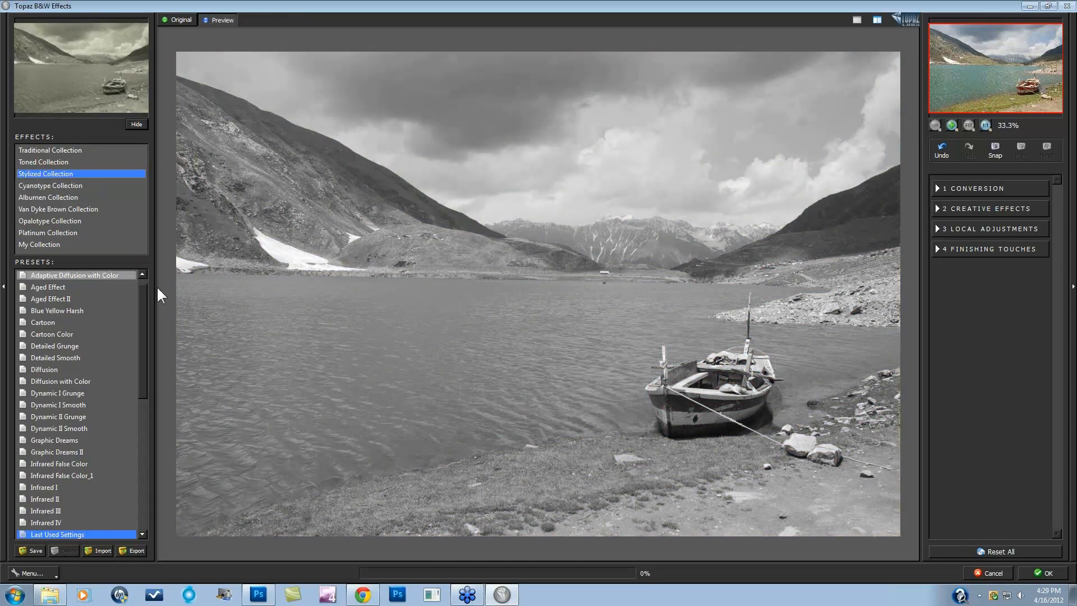
{"action": "left_click_drag", "start_coordinate": [145, 305], "coordinate": [145, 284]}
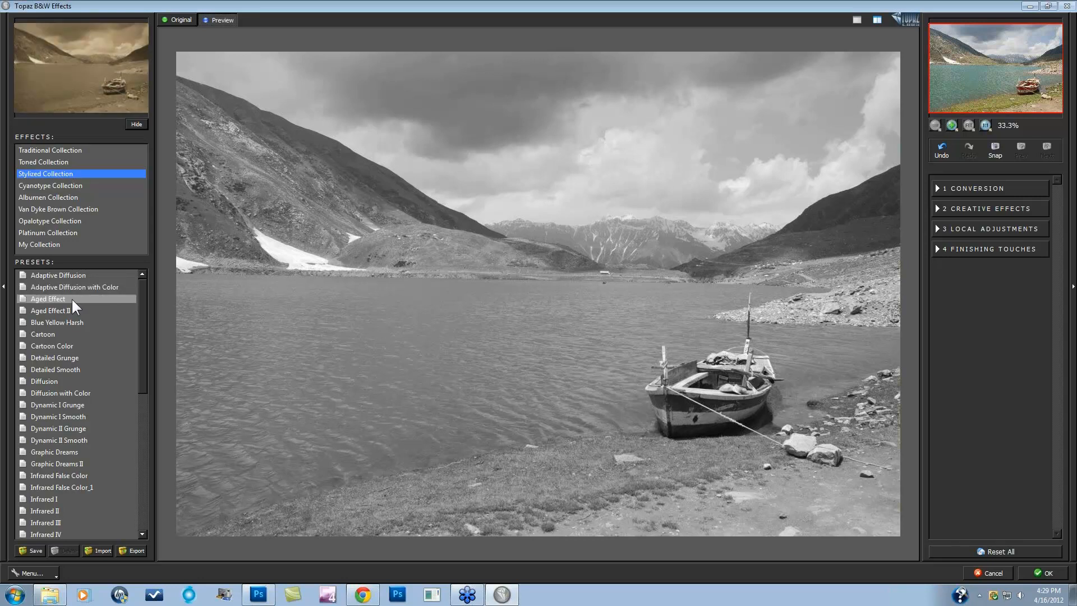
- Compare the black-and-white lake photo with its original, and preview the Aged Effect and Aged Effect II presets
{"action": "left_click", "coordinate": [469, 354]}
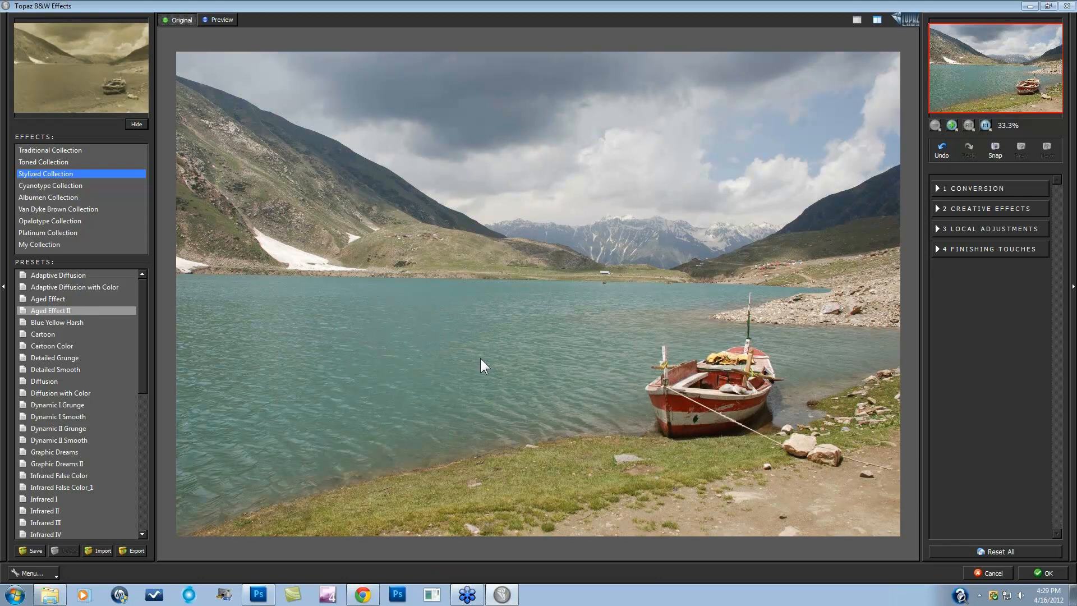
{"action": "left_click", "coordinate": [480, 358]}
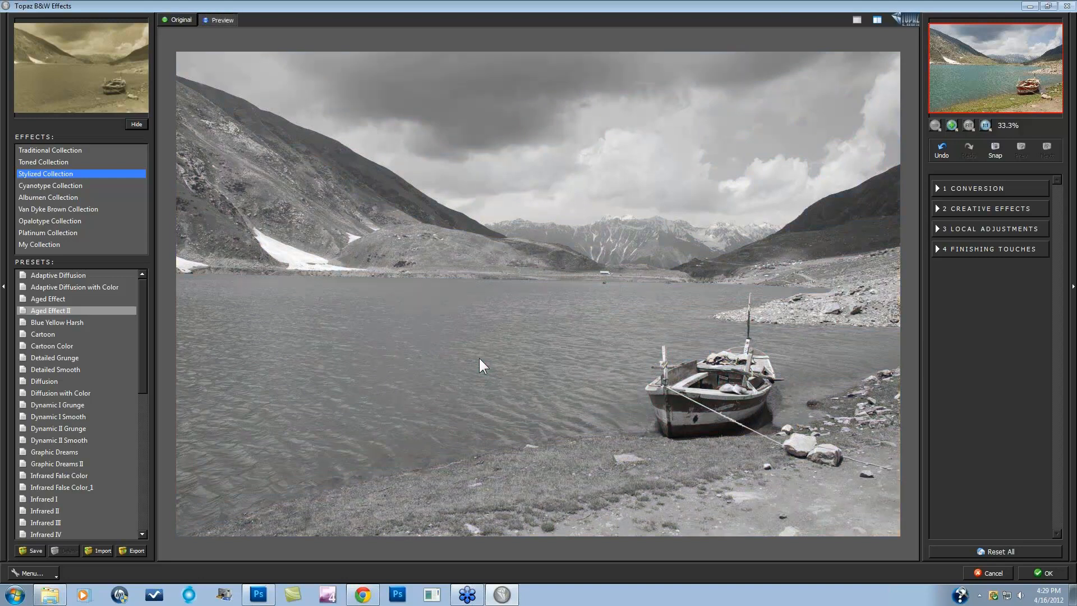
{"action": "left_click", "coordinate": [59, 300]}
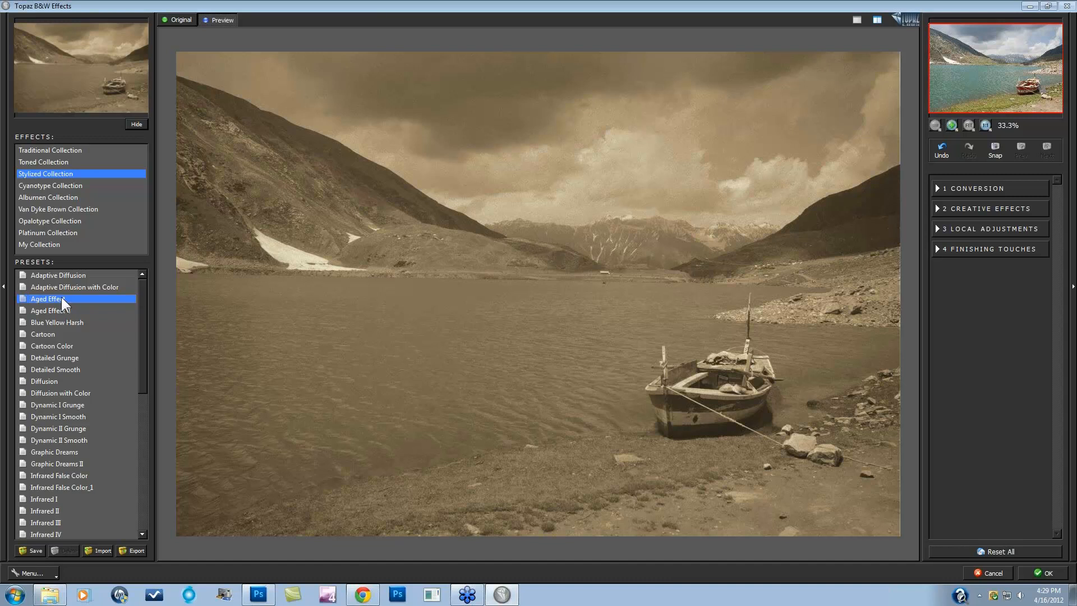
{"action": "left_click", "coordinate": [56, 308]}
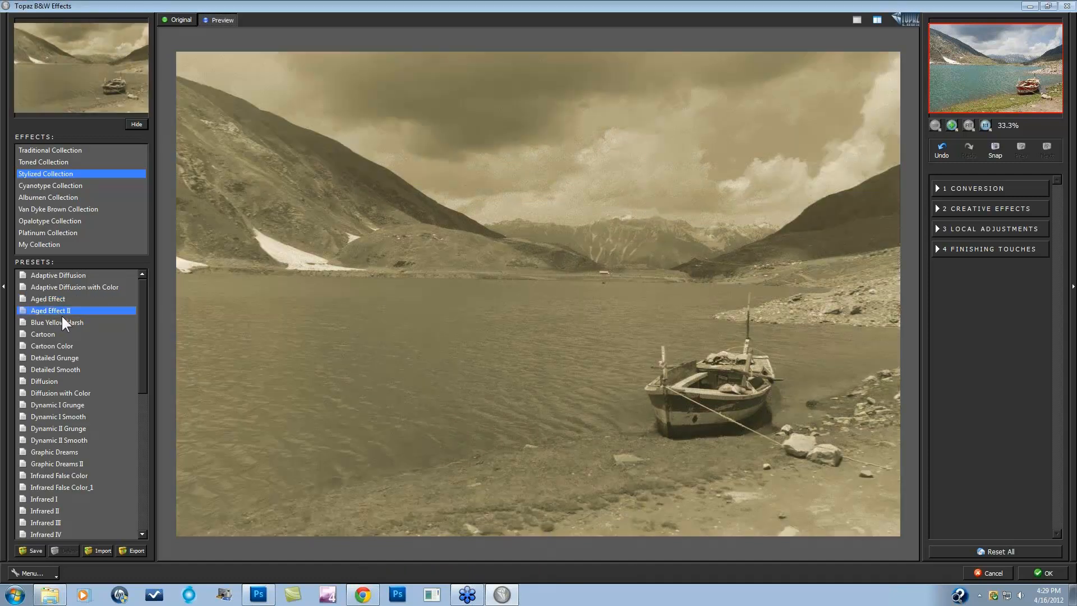
{"action": "left_click", "coordinate": [63, 302]}
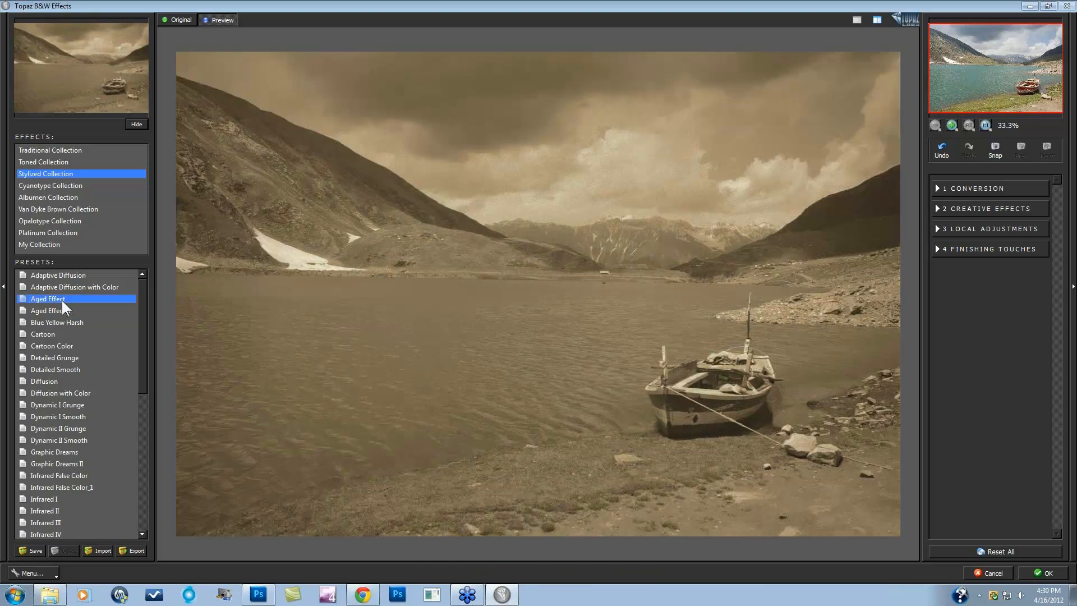
{"action": "left_click", "coordinate": [80, 310]}
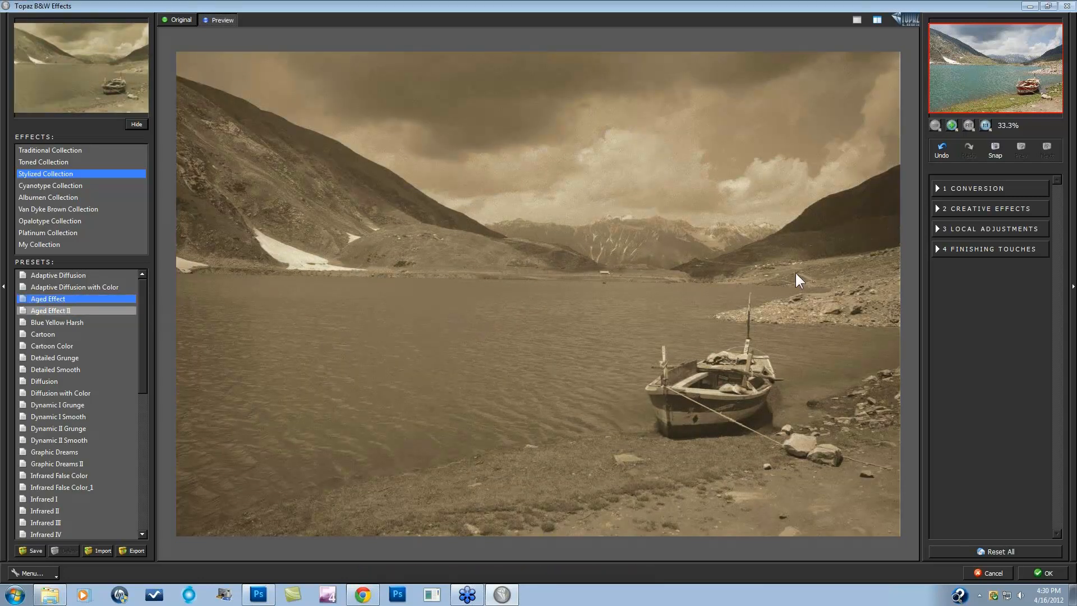
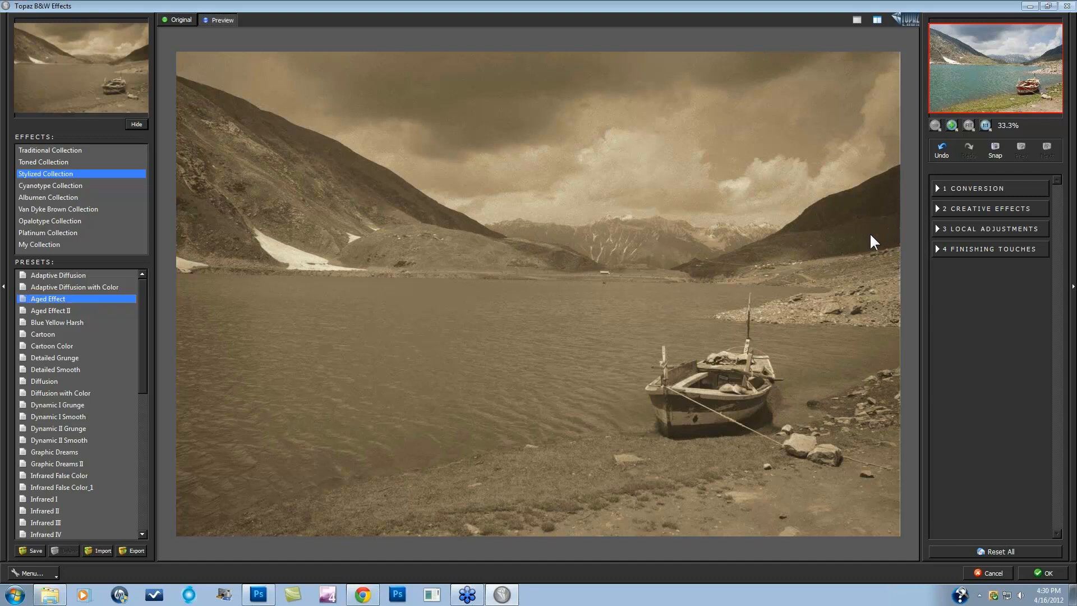
- Reset the Aged Effect preset's Basic Exposure settings, using undo and redo to compare the change
{"action": "left_click", "coordinate": [937, 191]}
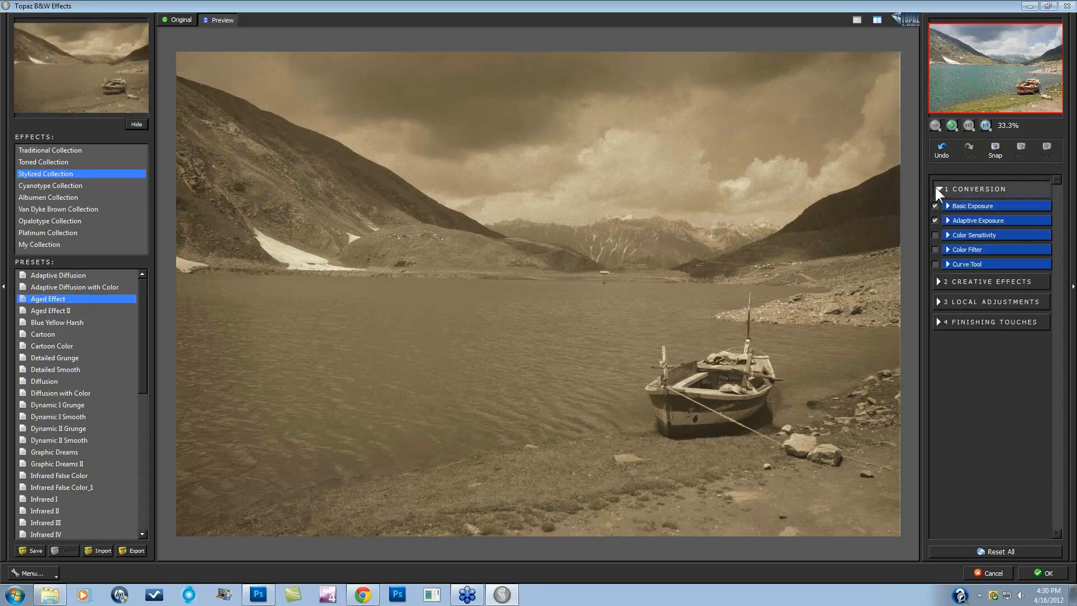
{"action": "left_click", "coordinate": [947, 221]}
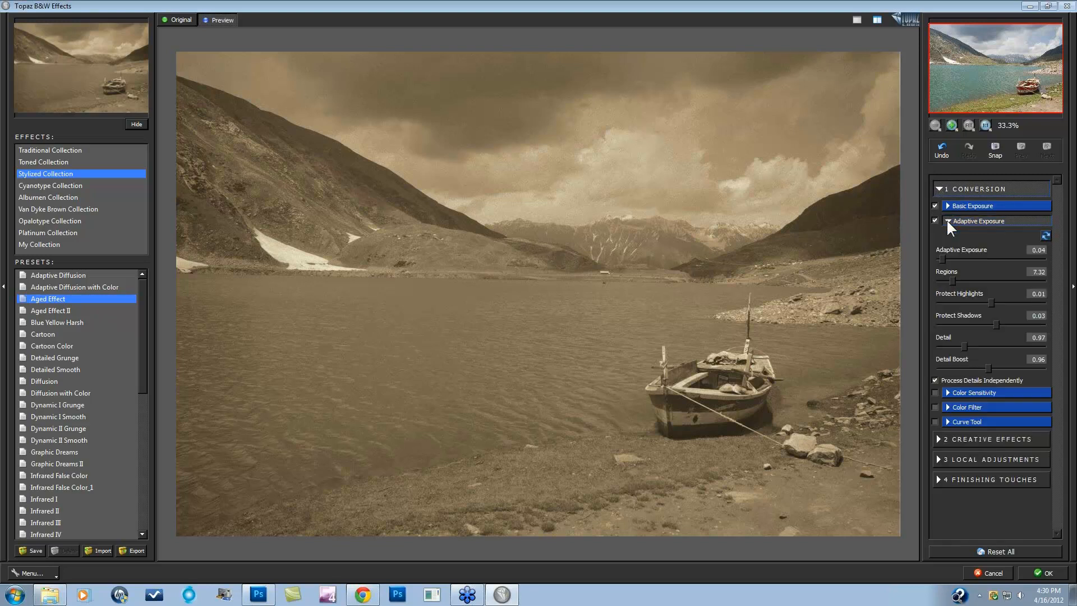
{"action": "left_click", "coordinate": [947, 206]}
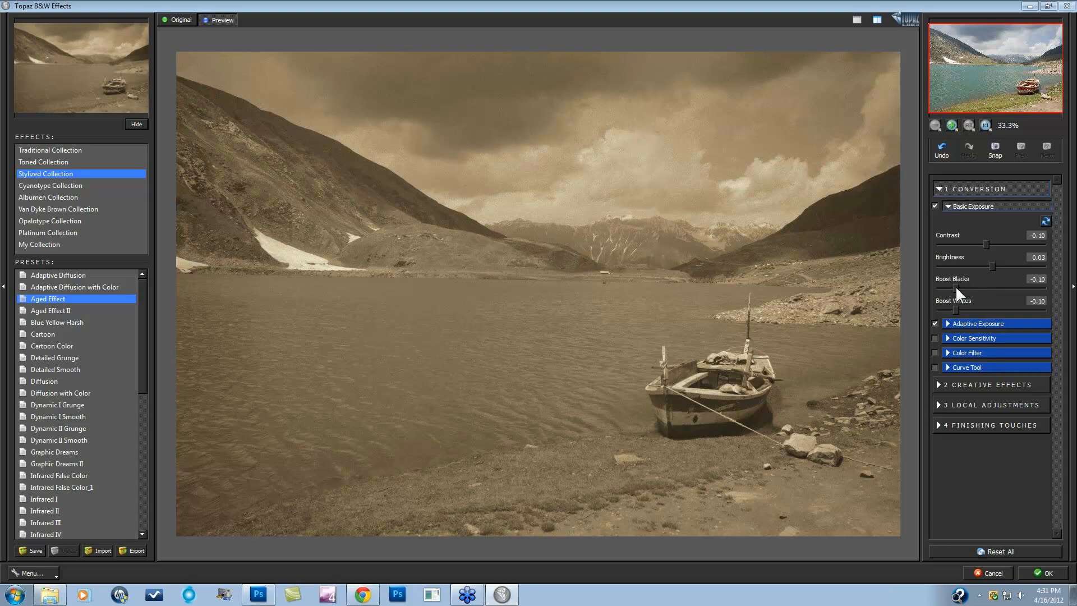
{"action": "left_click", "coordinate": [1046, 219]}
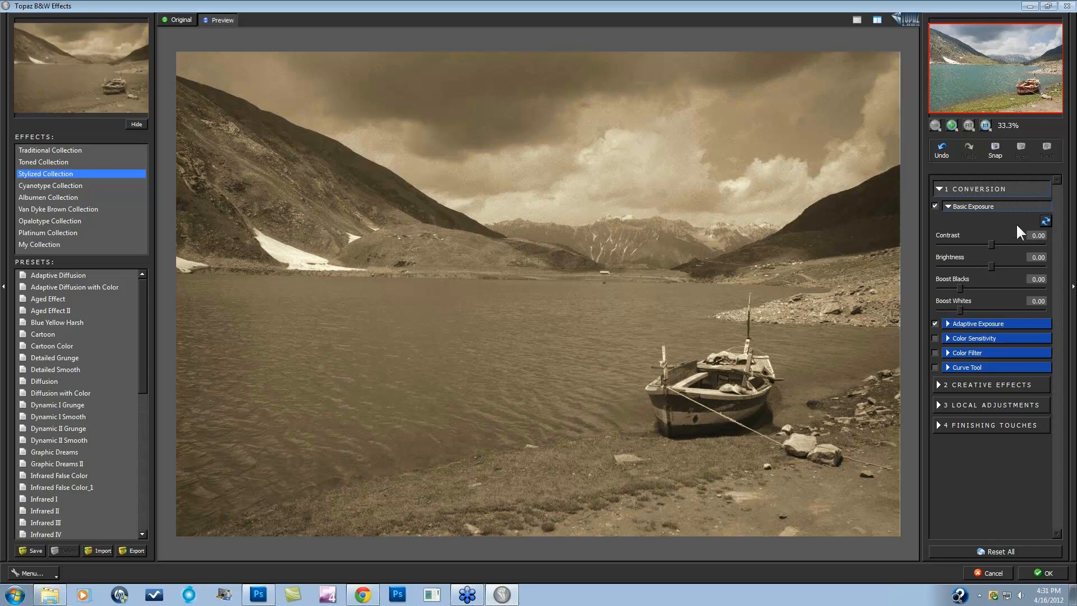
{"action": "left_click", "coordinate": [942, 149]}
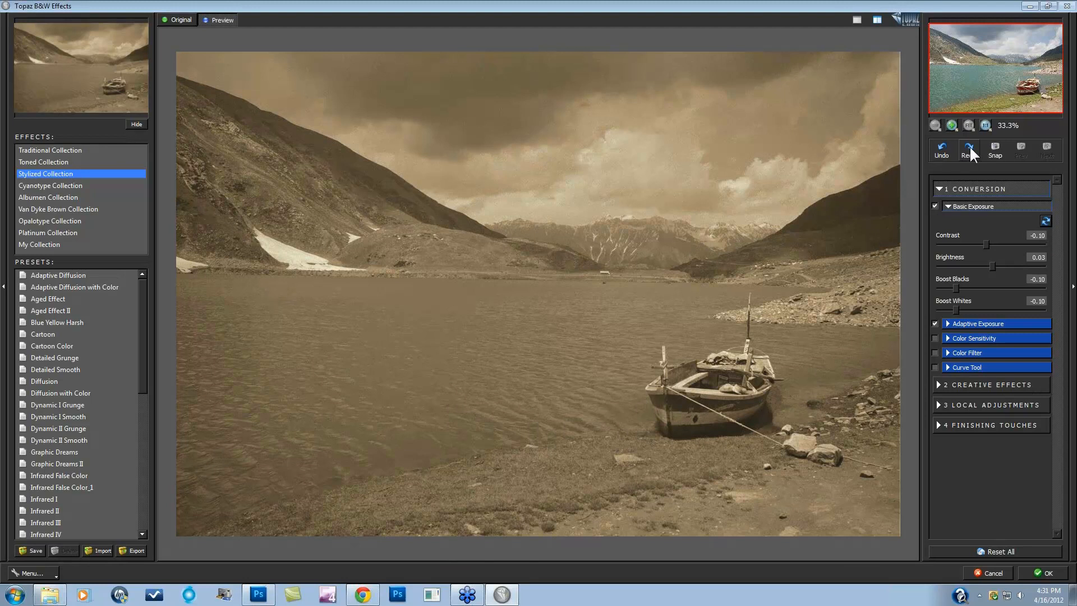
{"action": "left_click", "coordinate": [969, 148]}
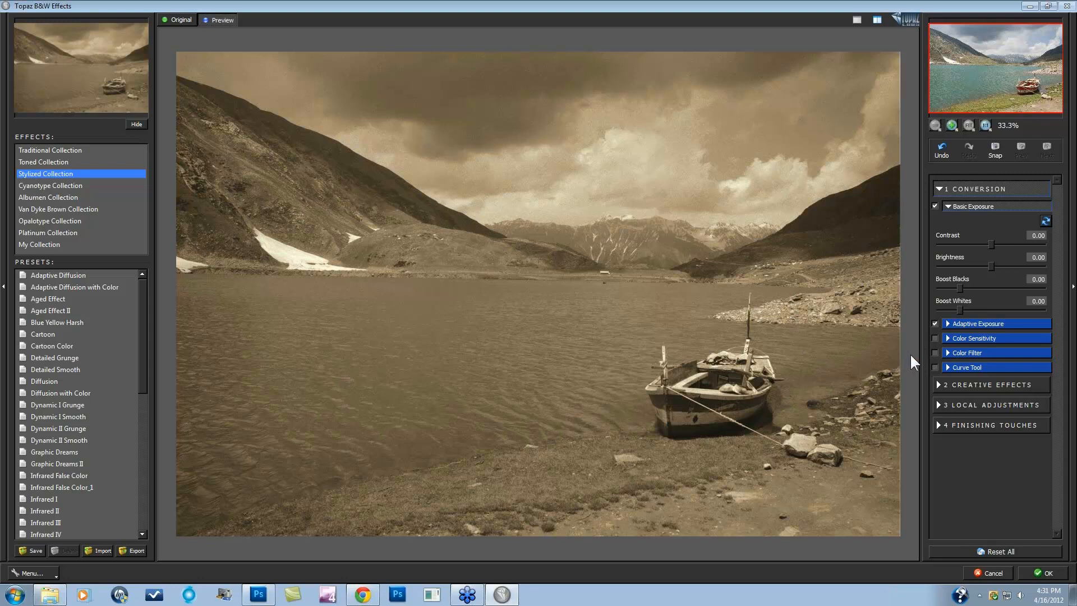
- Set Adaptive Exposure to 0.28 on the lake photo and toggle Process Details Independently to compare its effect
{"action": "left_click", "coordinate": [935, 323]}
{"action": "left_click", "coordinate": [948, 325]}
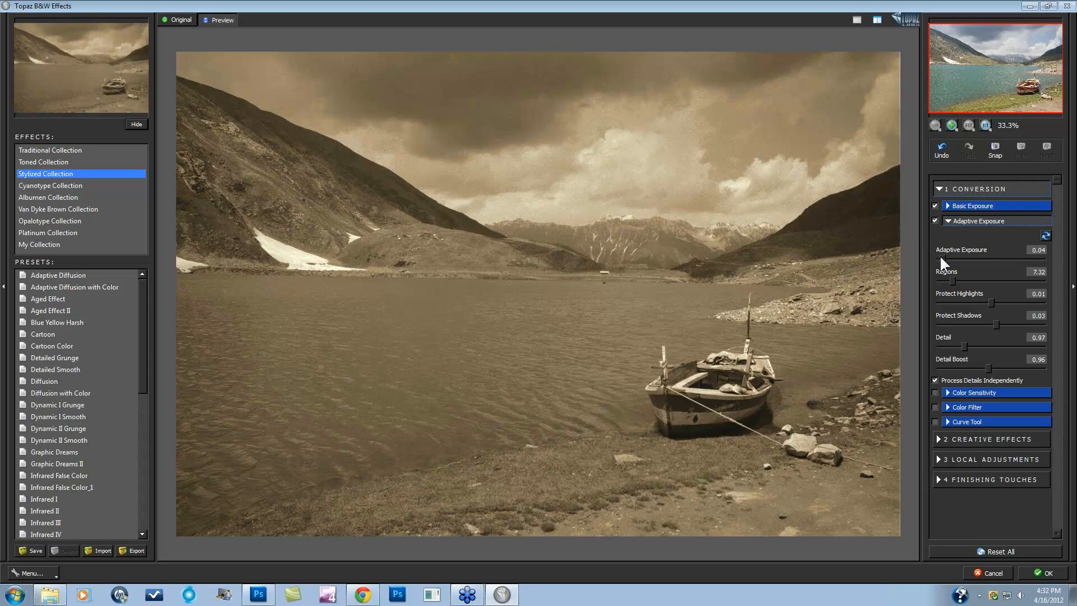
{"action": "left_click_drag", "start_coordinate": [941, 258], "coordinate": [968, 256]}
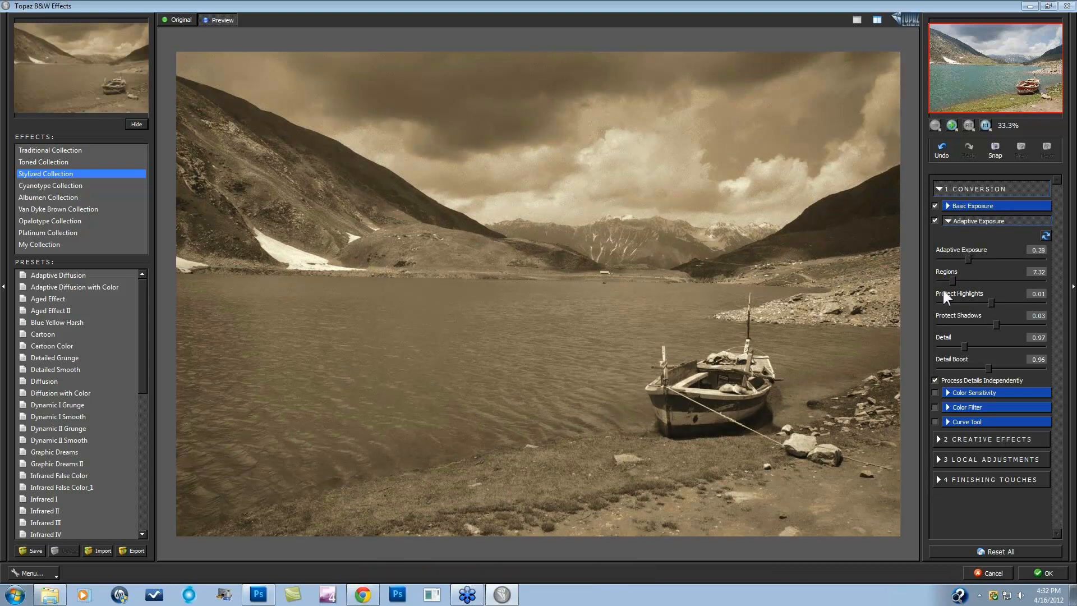
{"action": "left_click", "coordinate": [934, 381]}
{"action": "left_click", "coordinate": [935, 380]}
{"action": "left_click", "coordinate": [935, 380]}
{"action": "left_click", "coordinate": [935, 380]}
{"action": "left_click", "coordinate": [935, 380]}
- Examine the Quad Tone settings under Finishing Touches, and close the BW Effects filter without applying it
{"action": "left_click", "coordinate": [939, 479]}
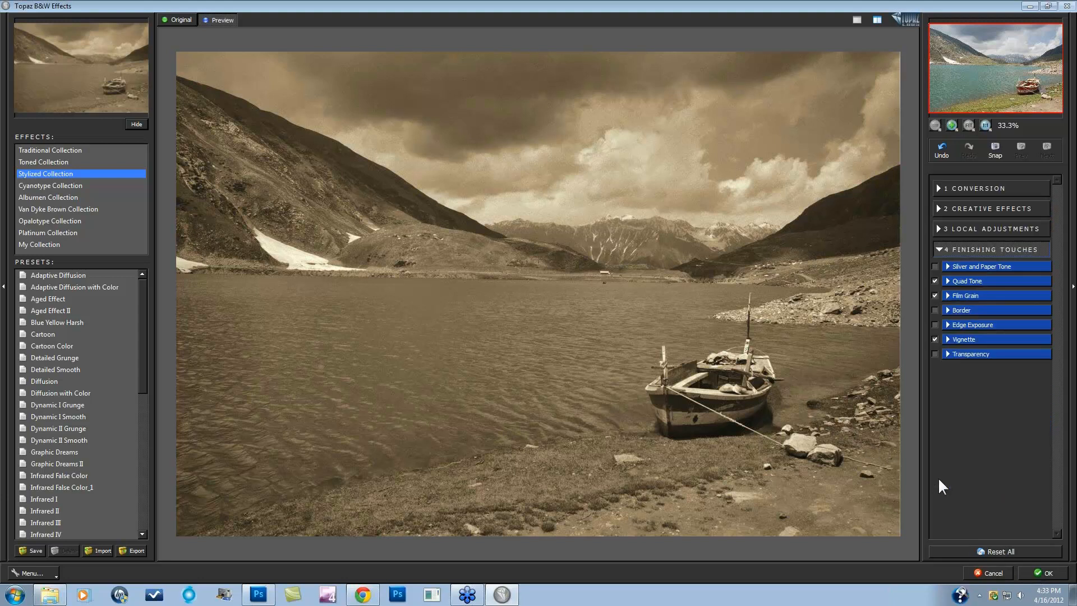
{"action": "left_click", "coordinate": [950, 280]}
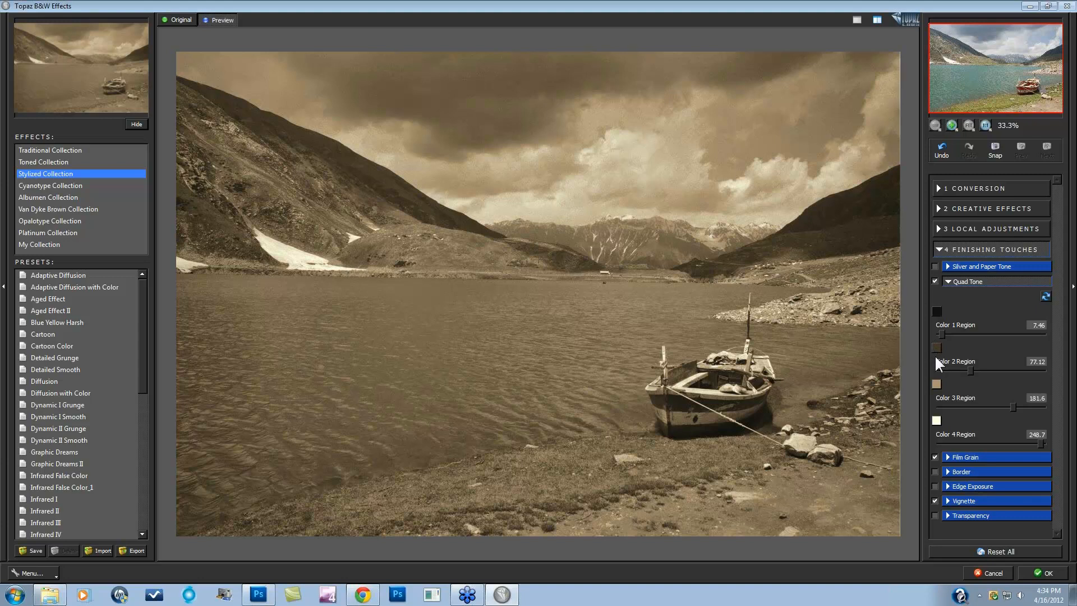
{"action": "left_click", "coordinate": [988, 573]}
- Switch to the house photo 1229588_11996130.jpg and compare its Open and Topaz Lens Effects history states
{"action": "left_click", "coordinate": [460, 43]}
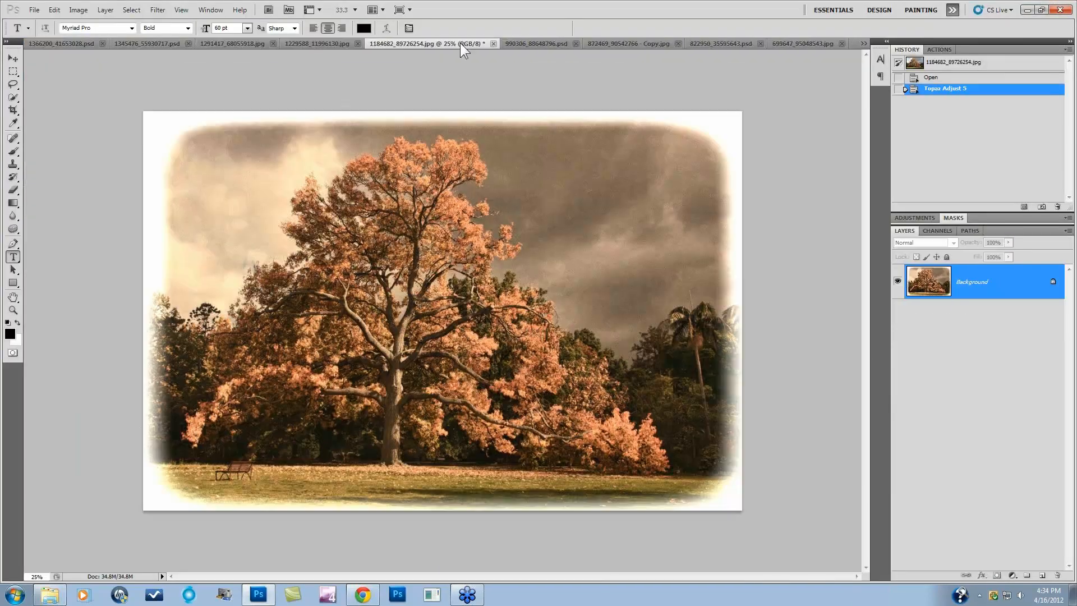
{"action": "left_click", "coordinate": [327, 43]}
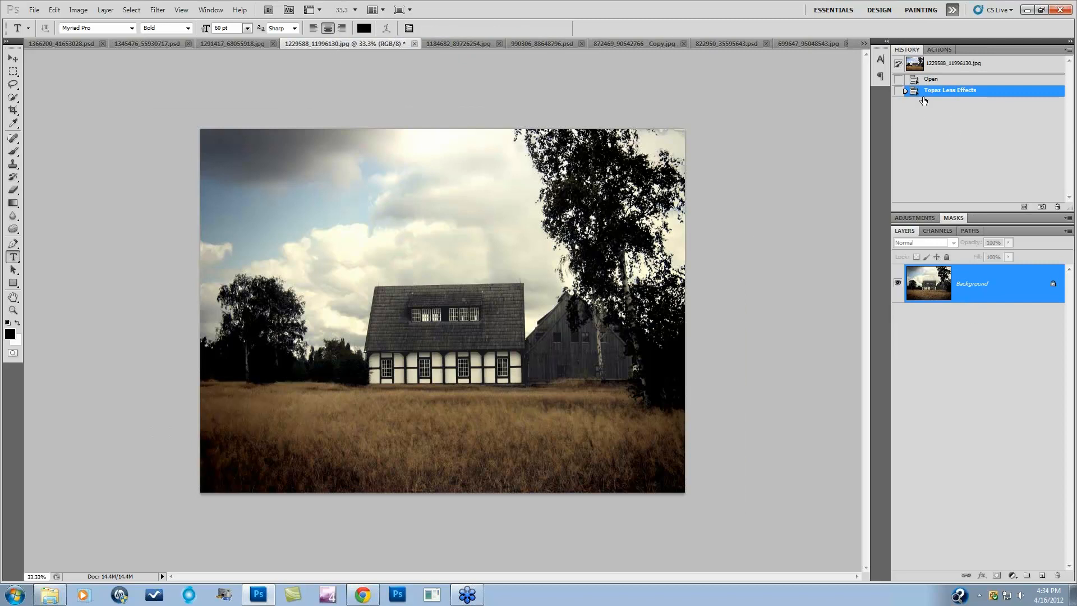
{"action": "left_click", "coordinate": [931, 80]}
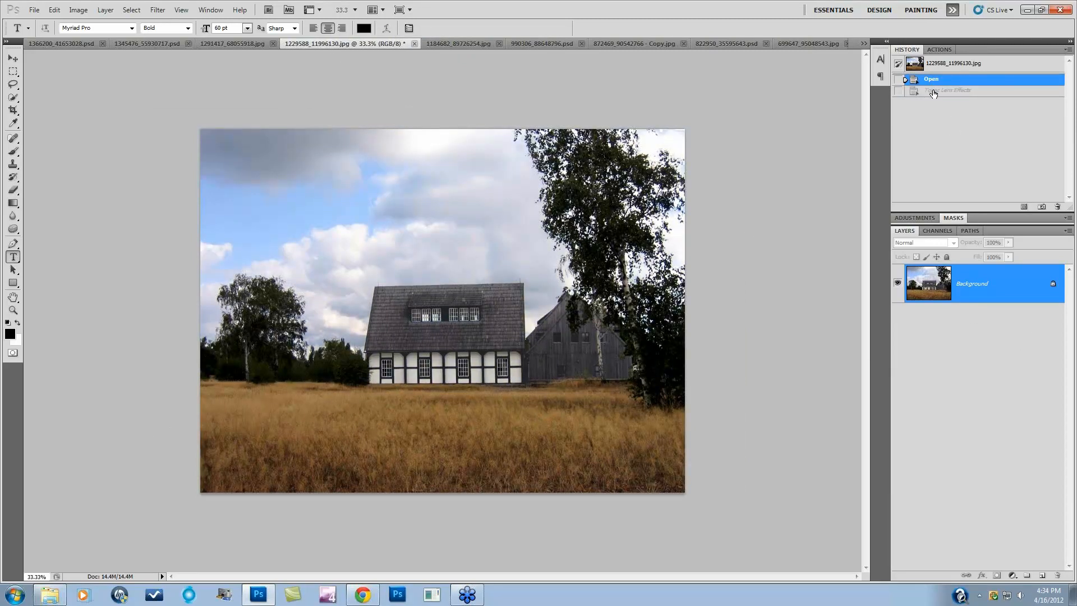
{"action": "left_click", "coordinate": [934, 91]}
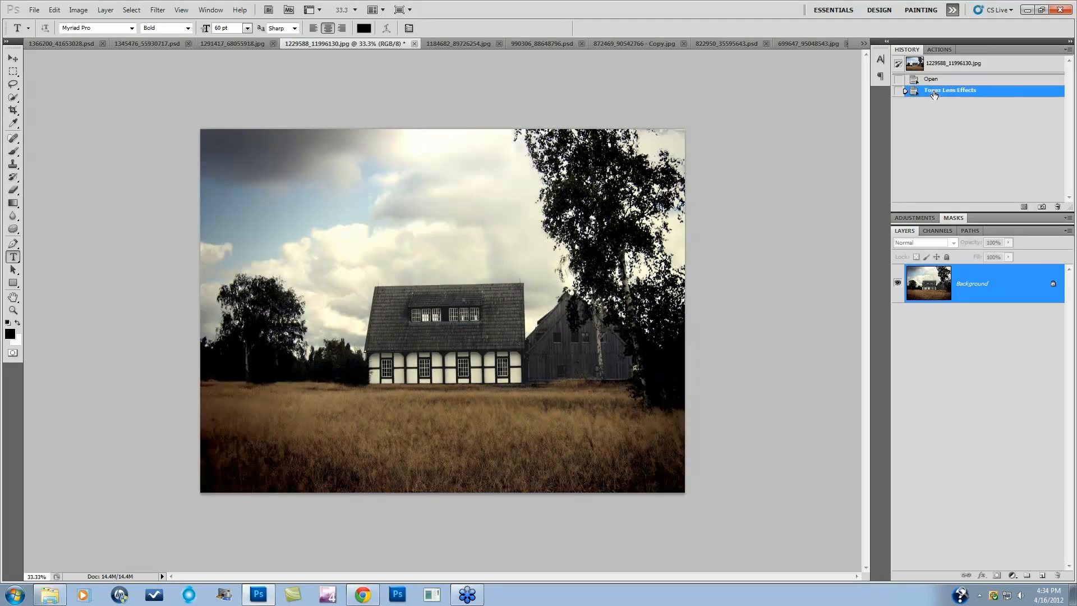
- Duplicate the Background layer from the house photo's Open state, and open the Topaz Lens Effects filter on the copy
{"action": "left_click_drag", "start_coordinate": [1027, 284], "coordinate": [1042, 576]}
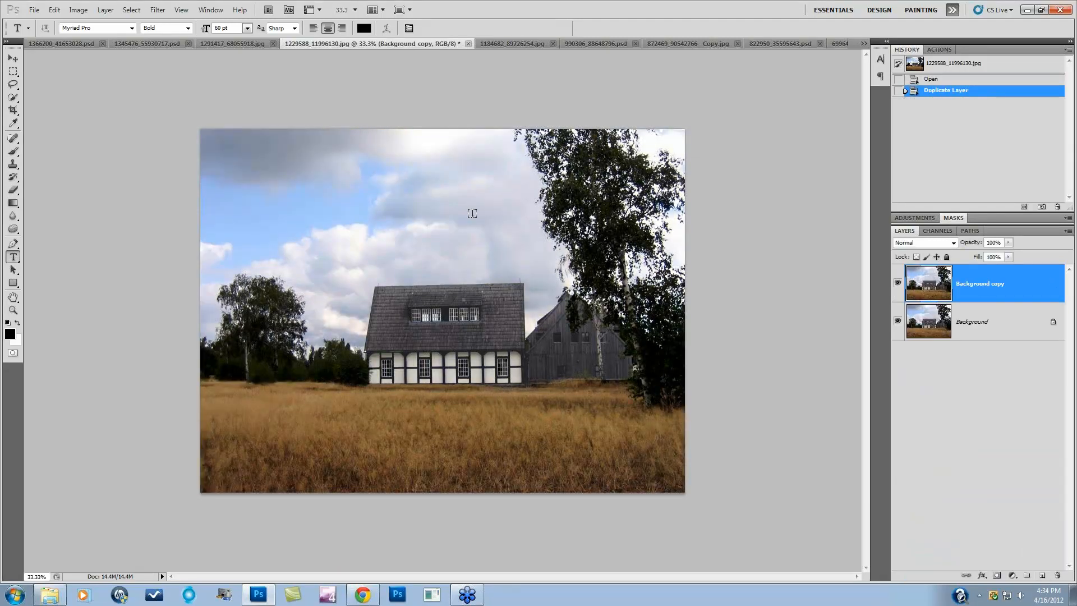
{"action": "left_click", "coordinate": [158, 10]}
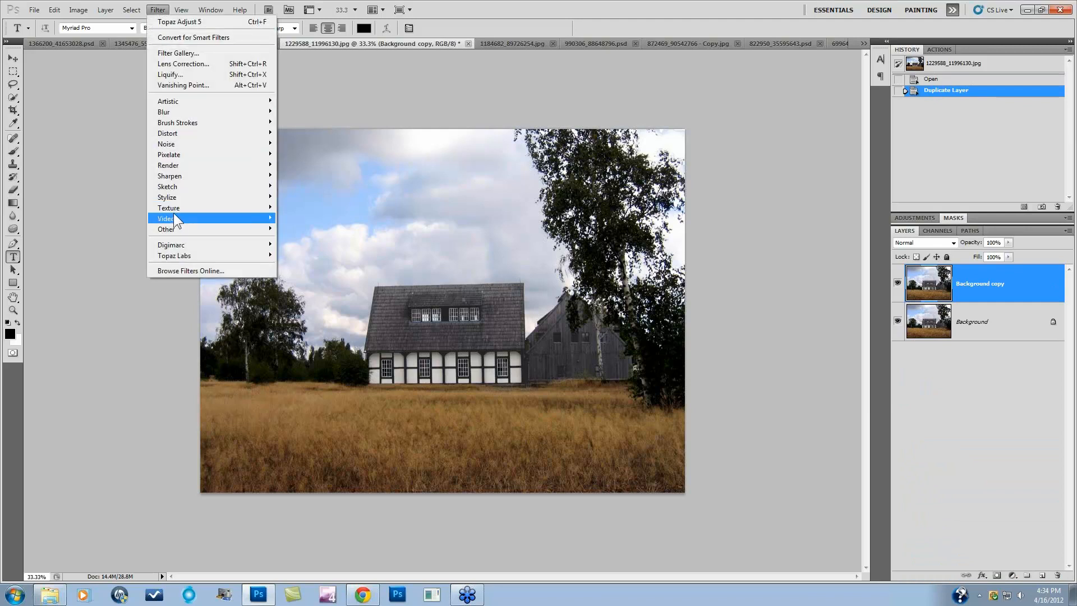
{"action": "mouse_move", "coordinate": [200, 256]}
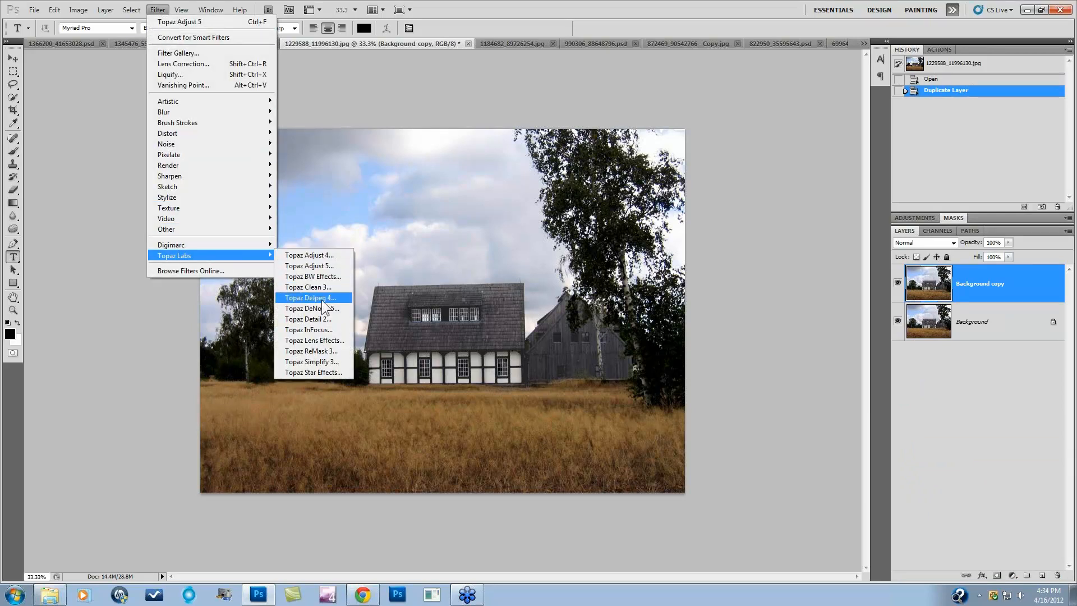
{"action": "left_click", "coordinate": [325, 340]}
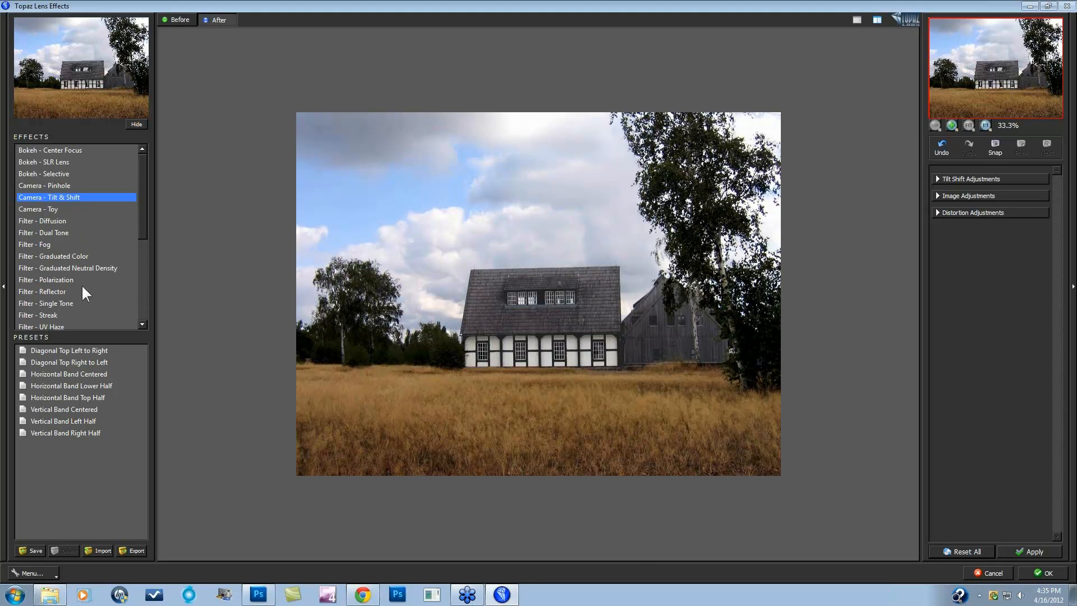
- Look through the available bokeh, camera, filter and lens effects for the house photo
{"action": "mouse_move", "coordinate": [142, 165]}
{"action": "left_mouse_down"}
{"action": "mouse_move", "coordinate": [140, 248]}
{"action": "mouse_move", "coordinate": [142, 164]}
{"action": "left_mouse_up"}
{"action": "left_click_drag", "start_coordinate": [143, 166], "coordinate": [142, 186]}
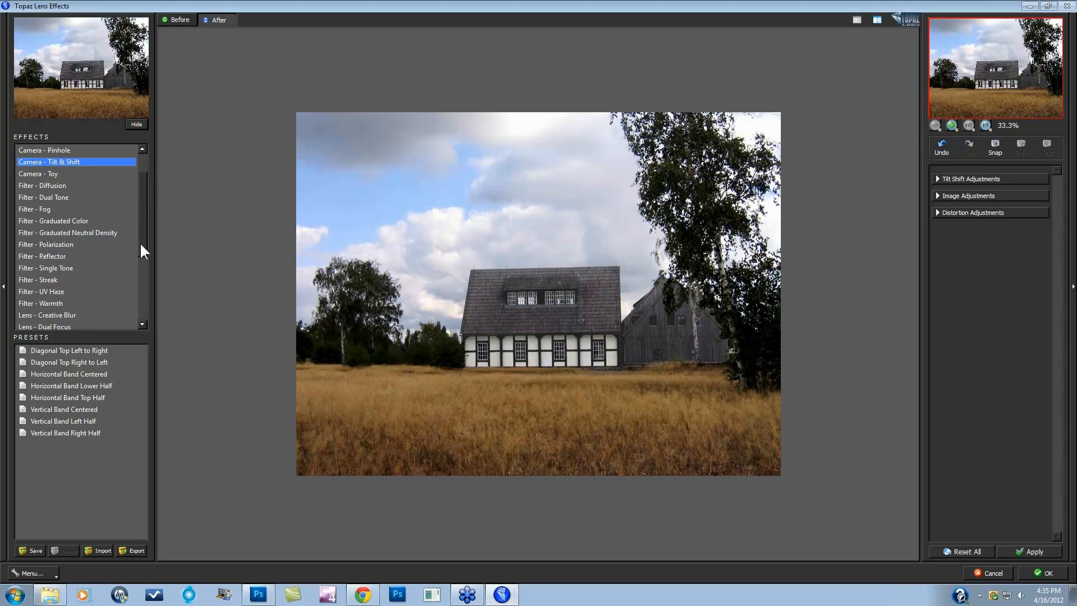
{"action": "left_click_drag", "start_coordinate": [142, 235], "coordinate": [140, 256]}
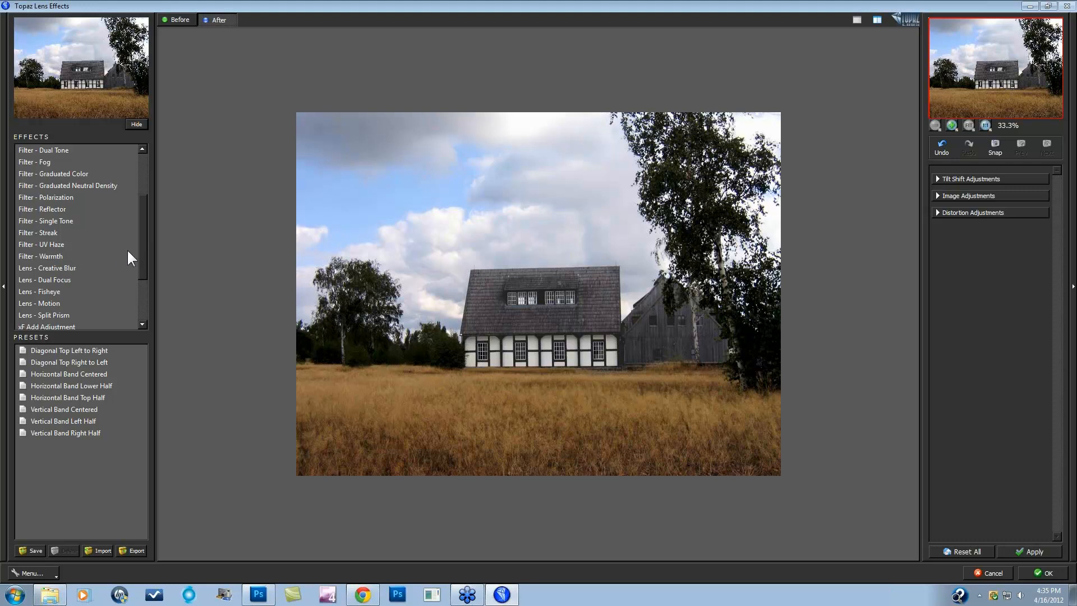
{"action": "scroll", "coordinate": [143, 243], "scroll_direction": "up", "scroll_amount": 3}
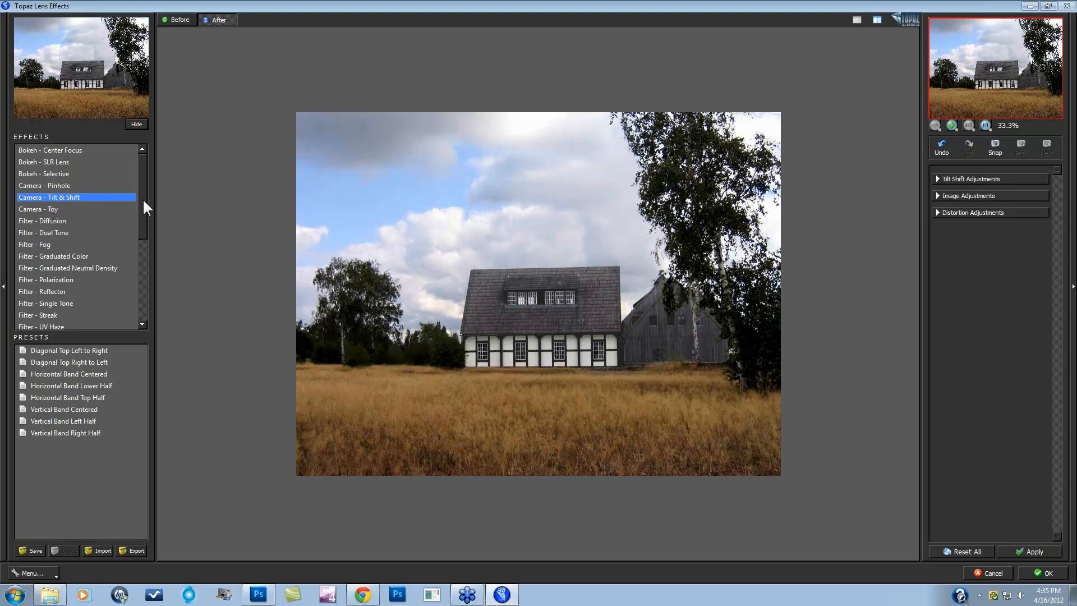
- Choose the Camera - Toy effect for the house photo and preview its presets from Awesomeness I through Yellow Green Low Contrast
{"action": "left_click_drag", "start_coordinate": [143, 197], "coordinate": [142, 202]}
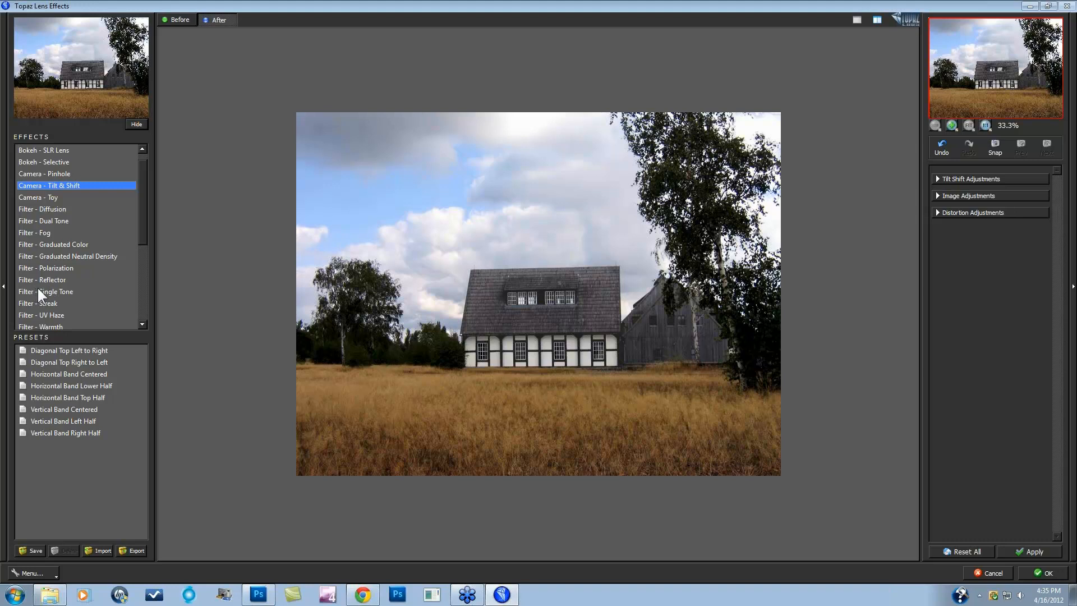
{"action": "left_click", "coordinate": [37, 196]}
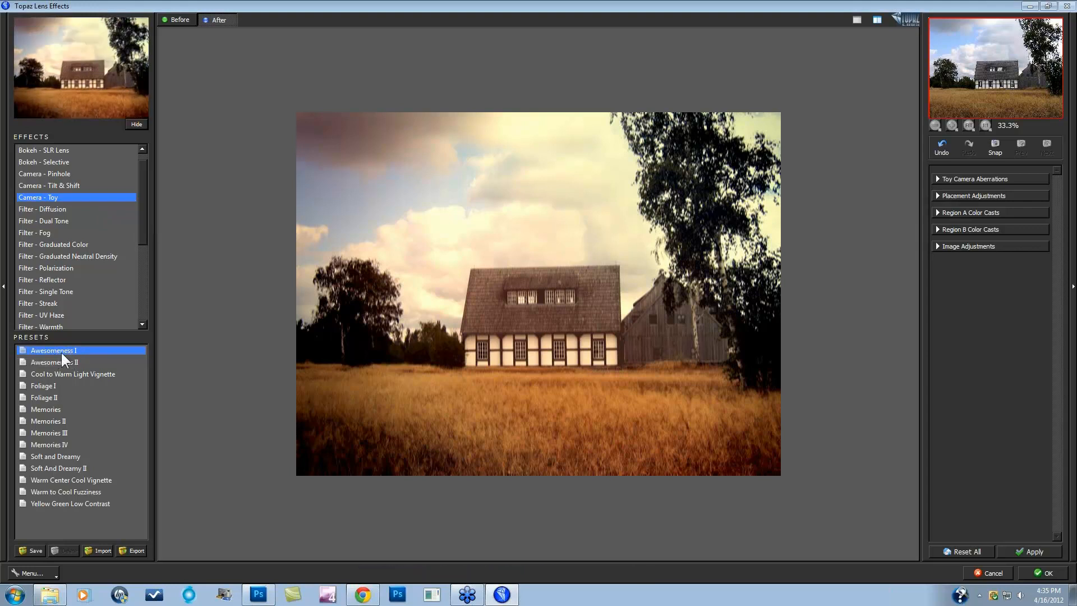
{"action": "key", "text": "Down"}
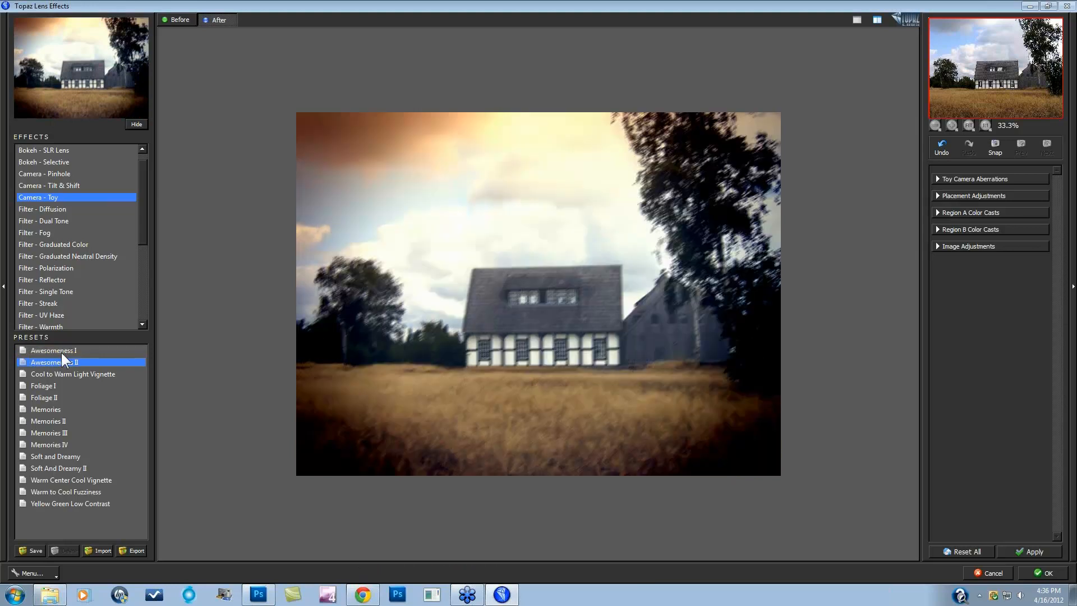
{"action": "key", "text": "Down"}
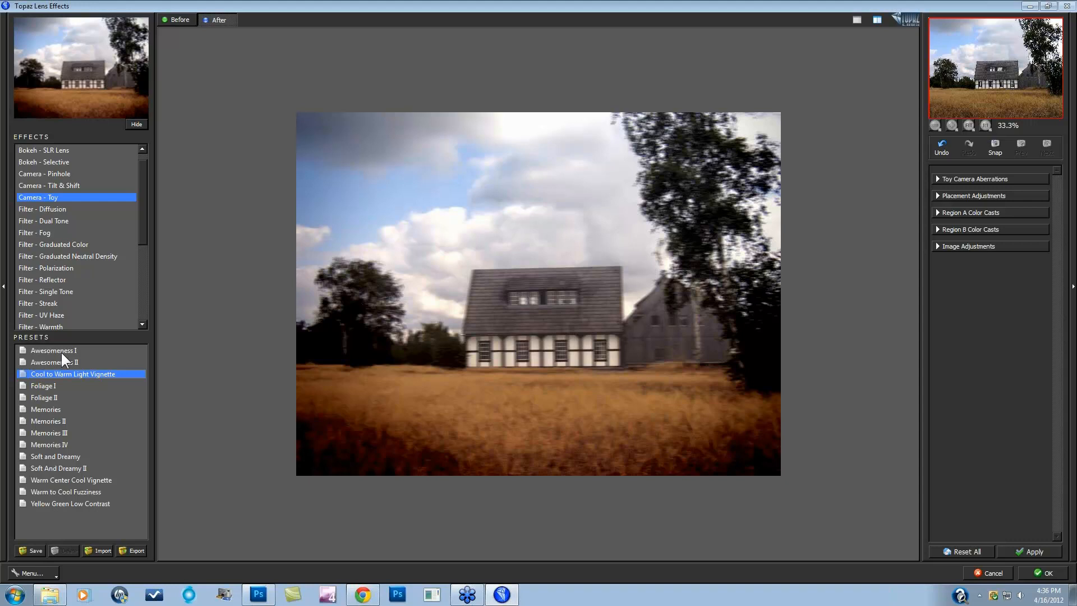
{"action": "key", "text": "Down"}
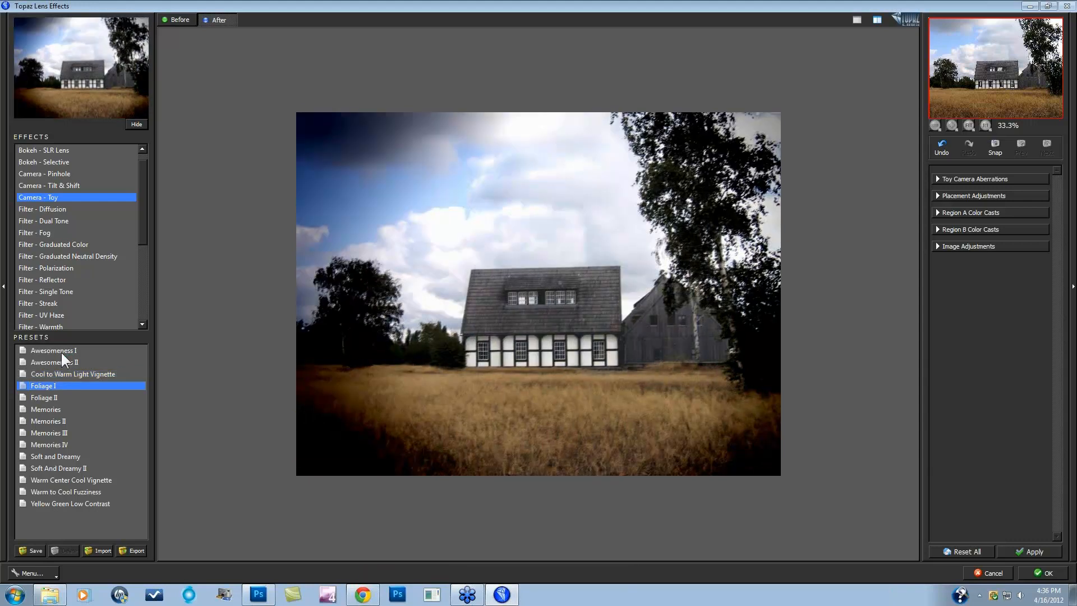
{"action": "key", "text": "Down"}
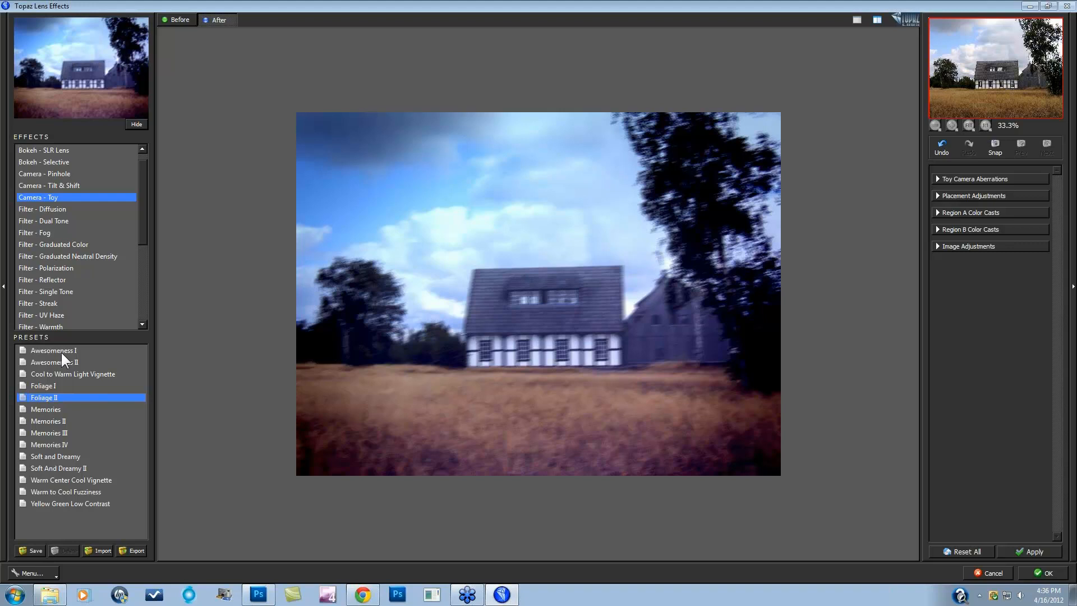
{"action": "key", "text": "Down"}
{"action": "key", "text": "Down"}
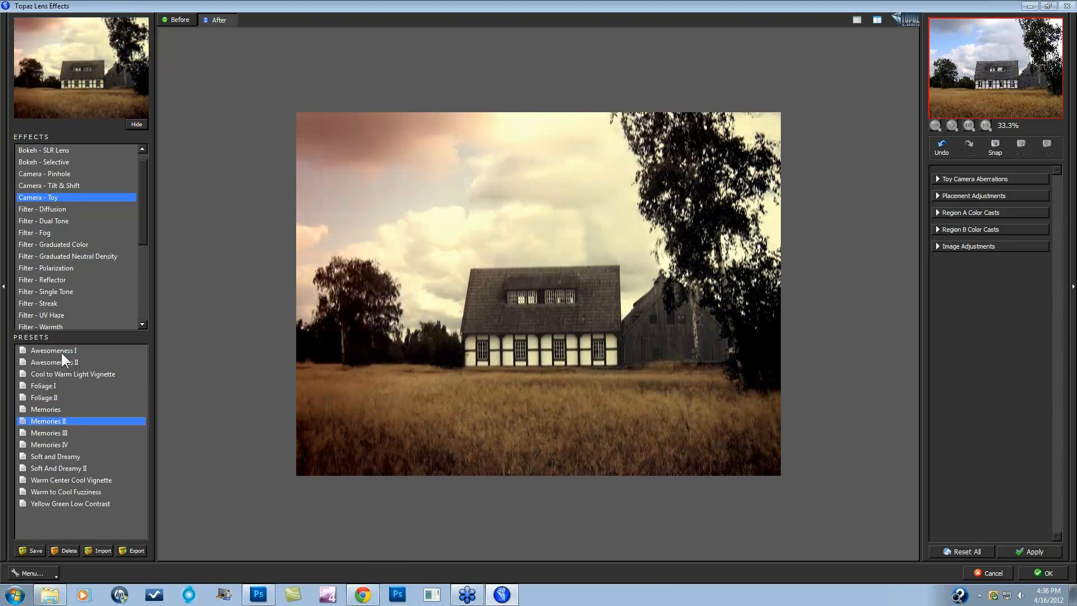
{"action": "key", "text": "Down"}
{"action": "key", "text": "Down"}
{"action": "key", "text": "Down"}
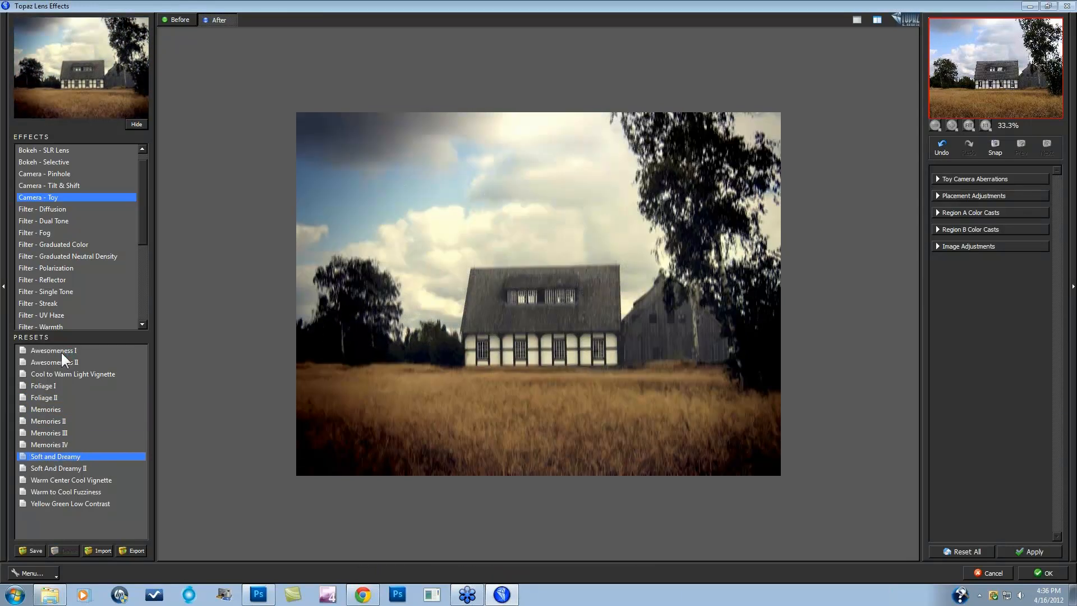
{"action": "key", "text": "Down"}
{"action": "key", "text": "Down"}
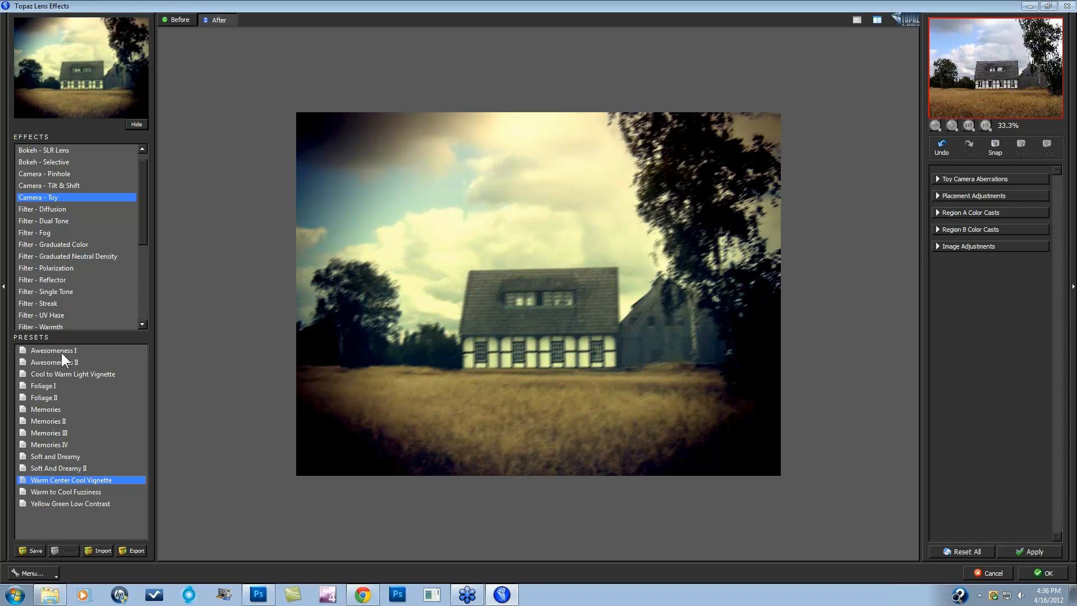
{"action": "key", "text": "Down"}
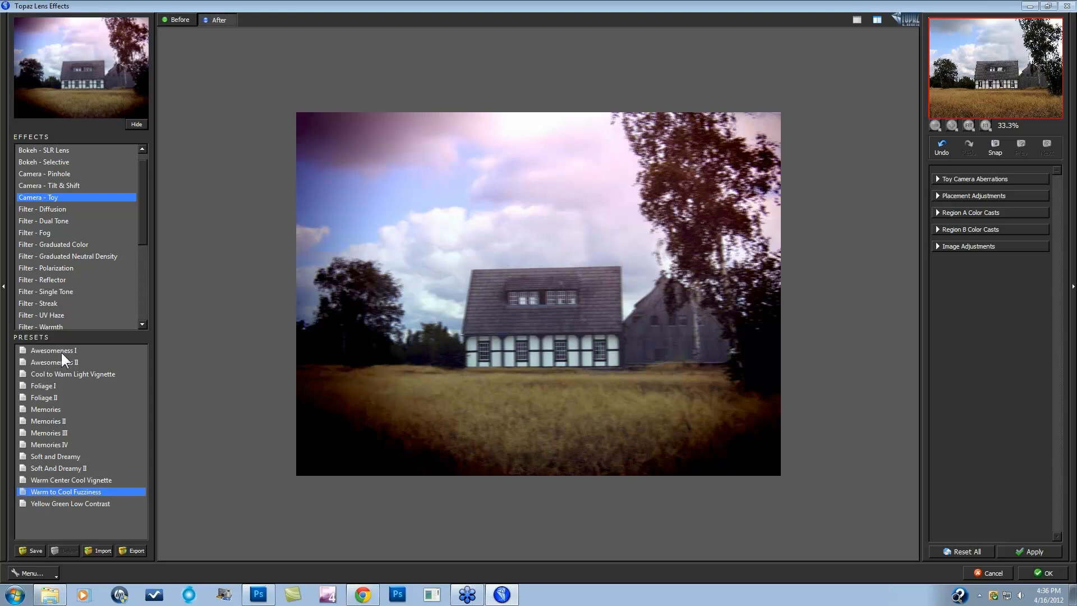
{"action": "key", "text": "Down"}
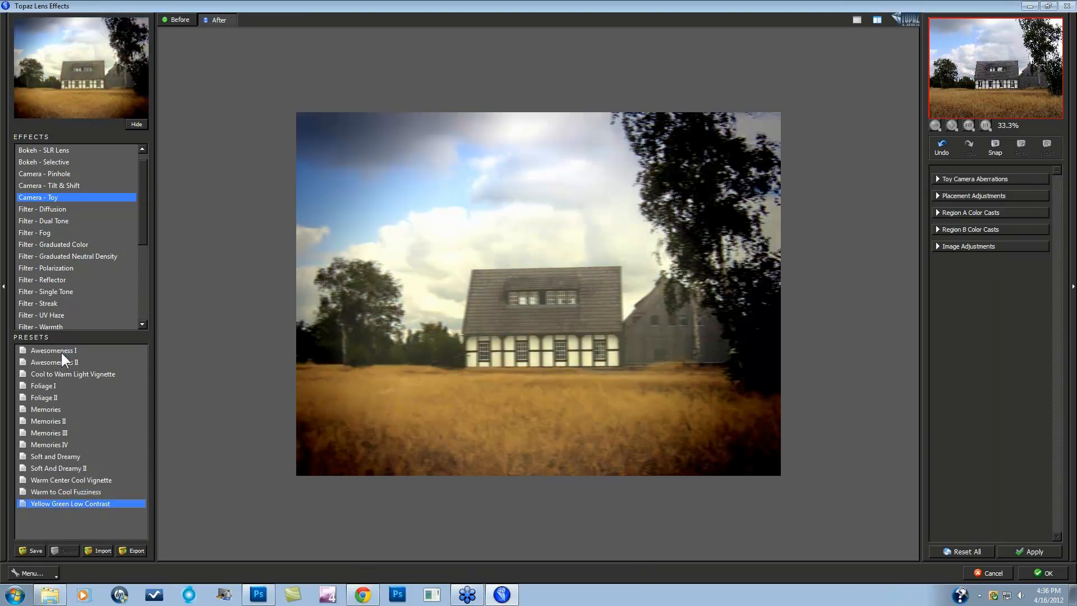
{"action": "key", "text": "Up"}
{"action": "key", "text": "Up"}
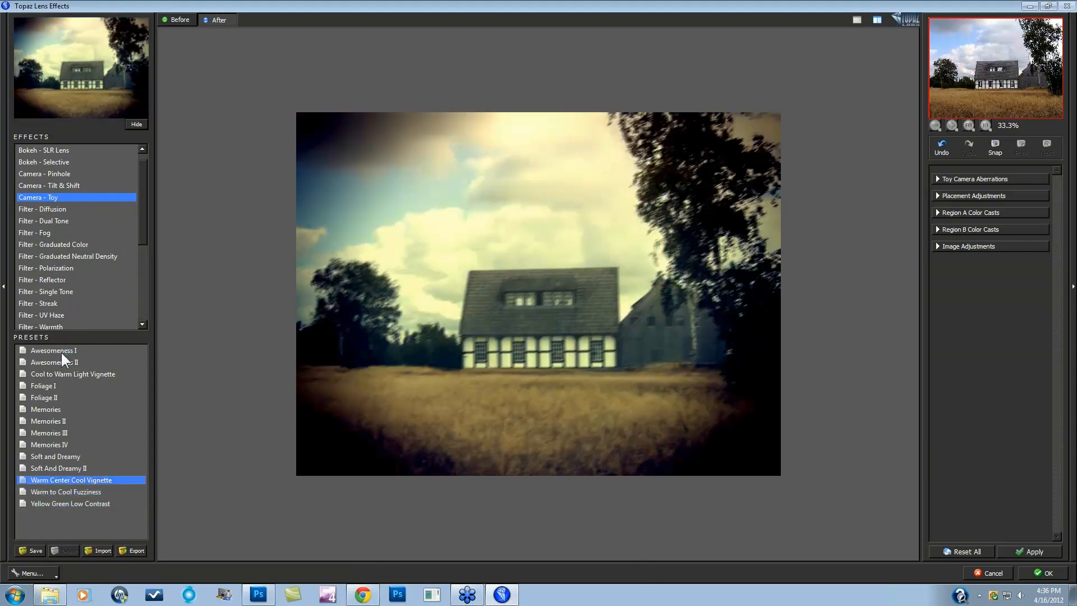
{"action": "key", "text": "Up"}
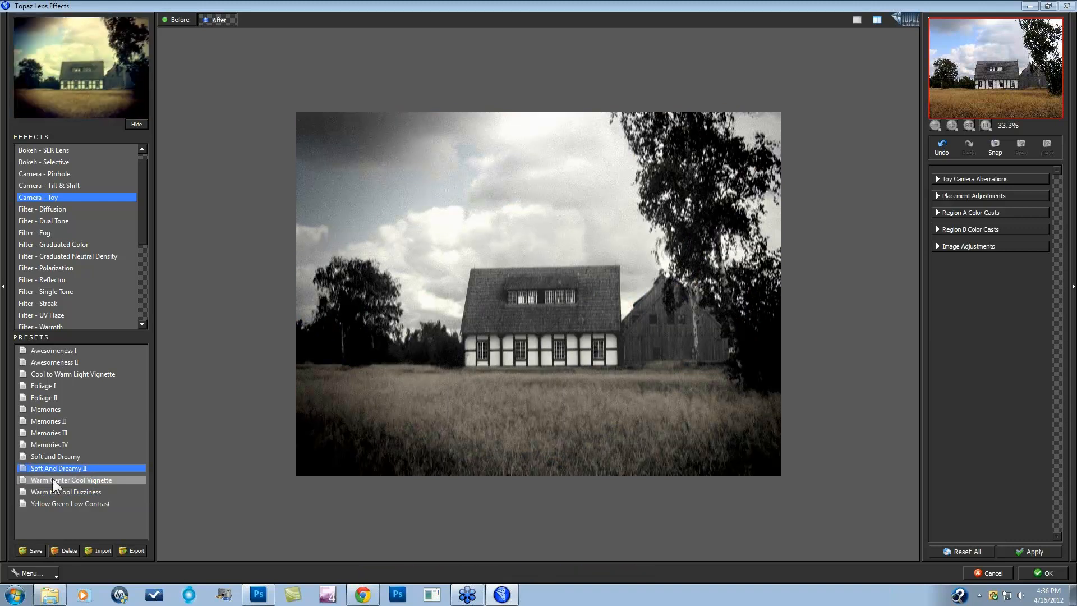
- Try the Memories and Soft and Dreamy presets, comparing each result with the original house photo
{"action": "left_click", "coordinate": [45, 412]}
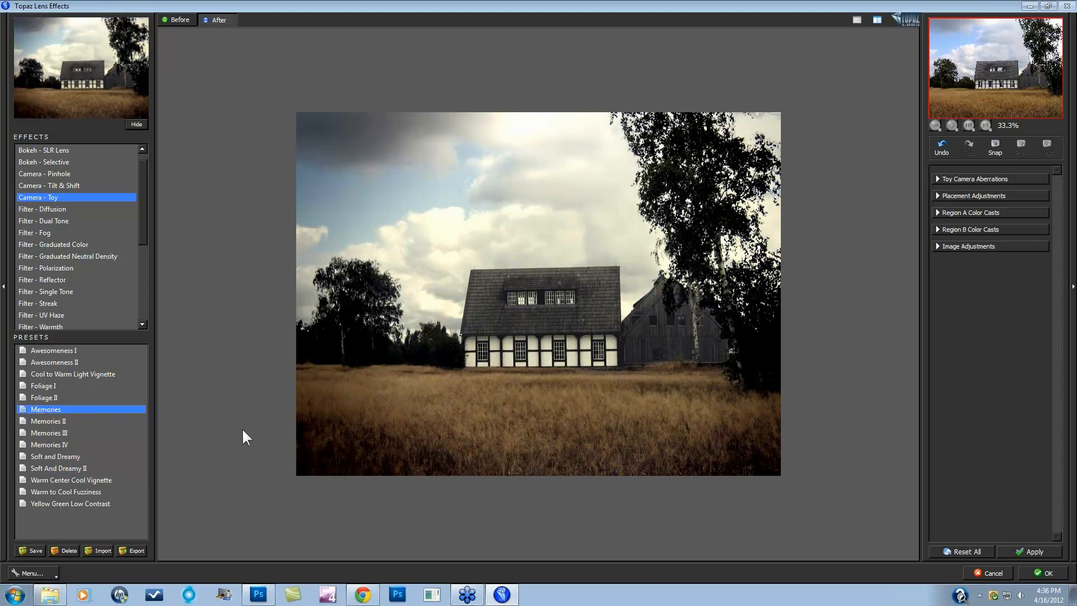
{"action": "key", "text": "space"}
{"action": "key", "text": "space"}
{"action": "left_click", "coordinate": [66, 458]}
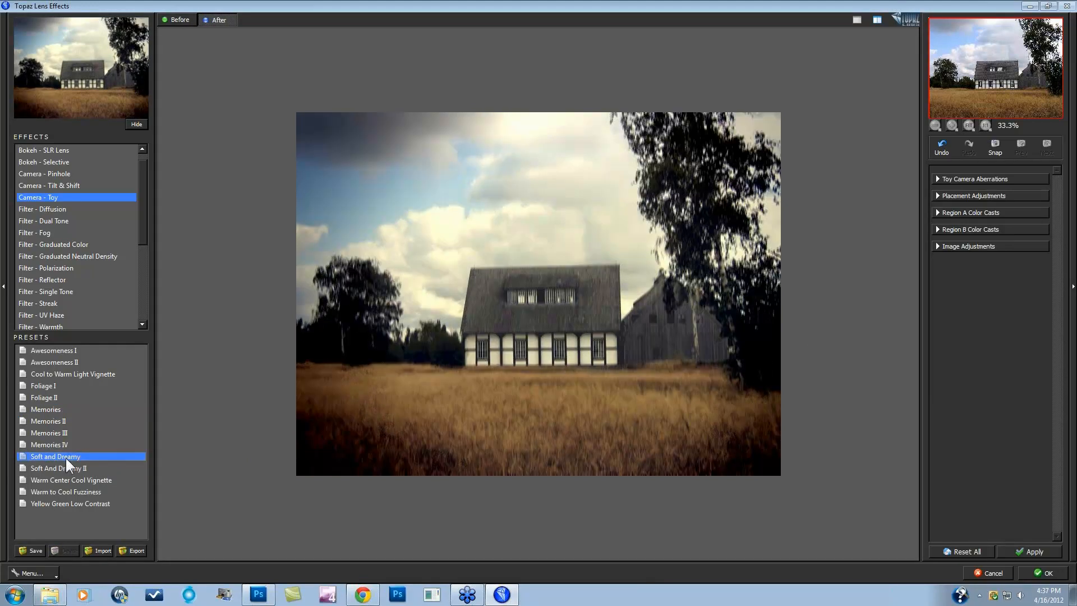
{"action": "left_click", "coordinate": [238, 446]}
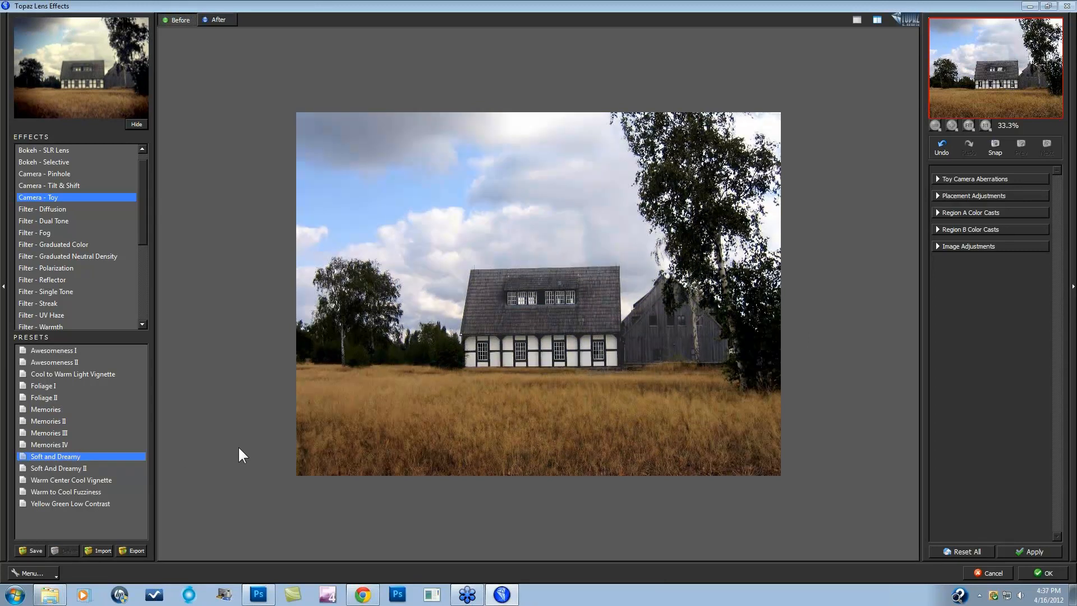
{"action": "left_click", "coordinate": [238, 446]}
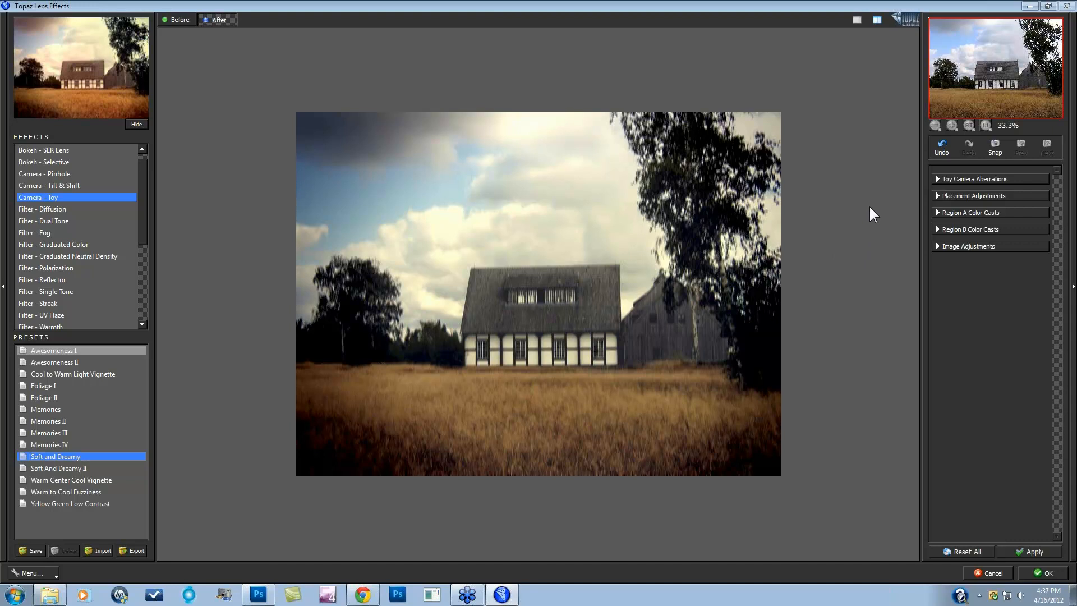
- In the Toy Camera Aberrations, set Camera Shake to 0.00 and Vignette Strength to -0.11
{"action": "left_click", "coordinate": [936, 177]}
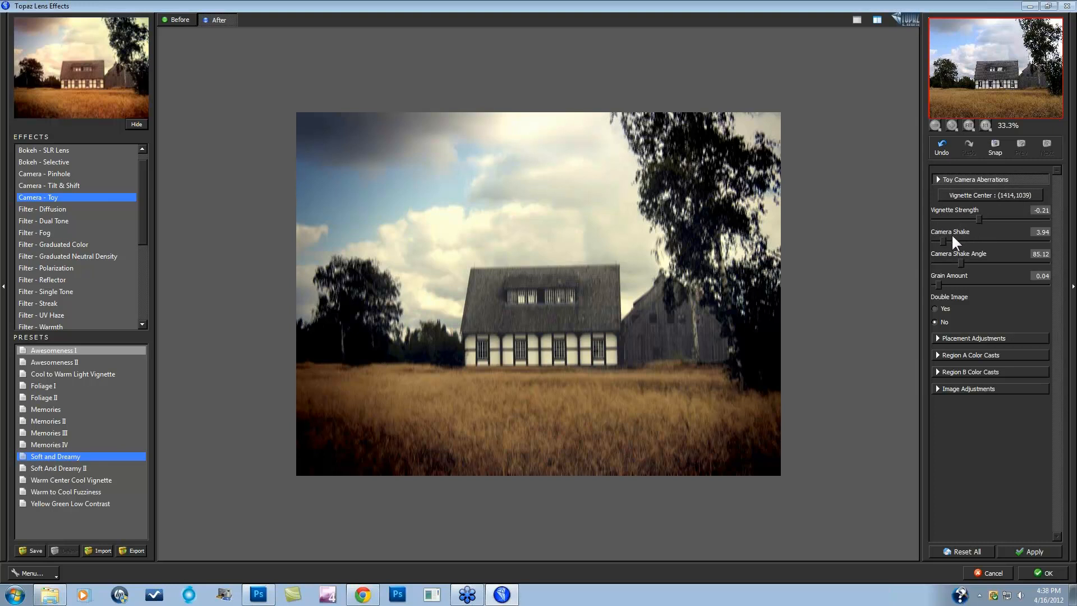
{"action": "left_click_drag", "start_coordinate": [942, 238], "coordinate": [927, 239]}
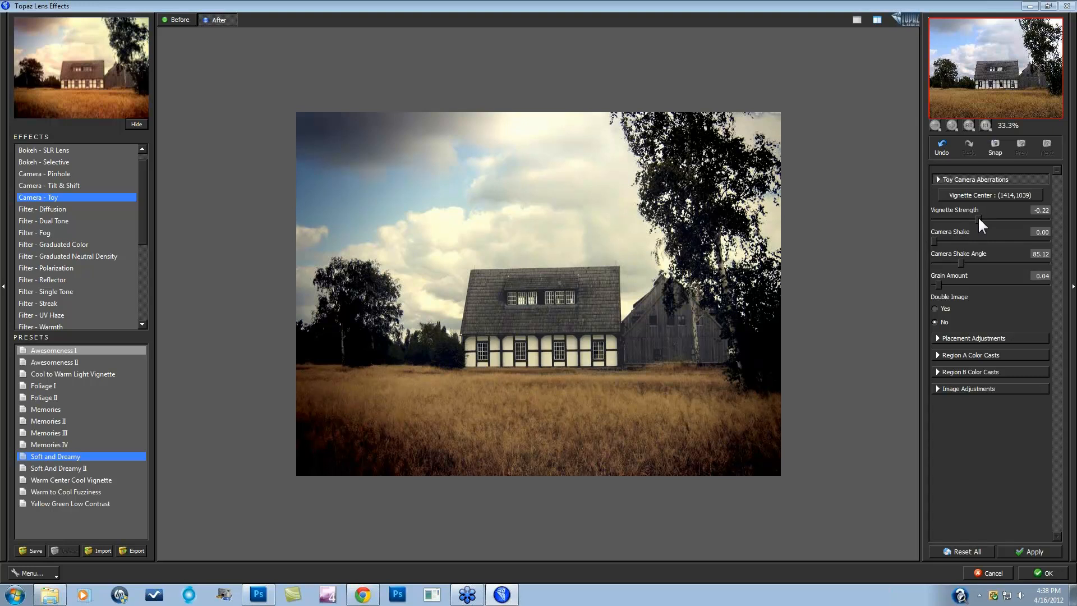
{"action": "left_click_drag", "start_coordinate": [979, 218], "coordinate": [985, 217]}
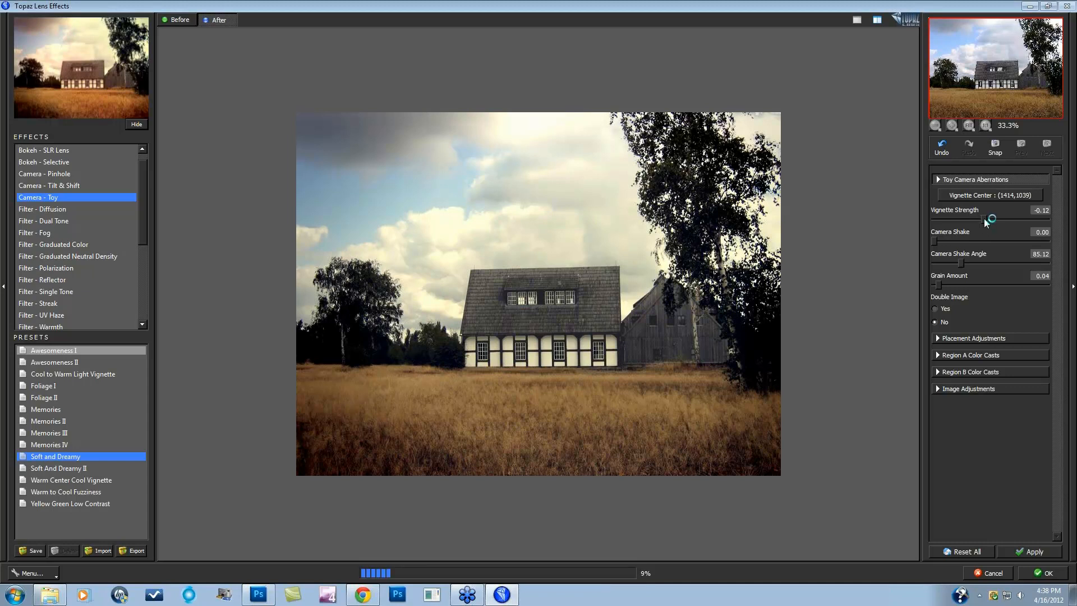
{"action": "left_click", "coordinate": [984, 217]}
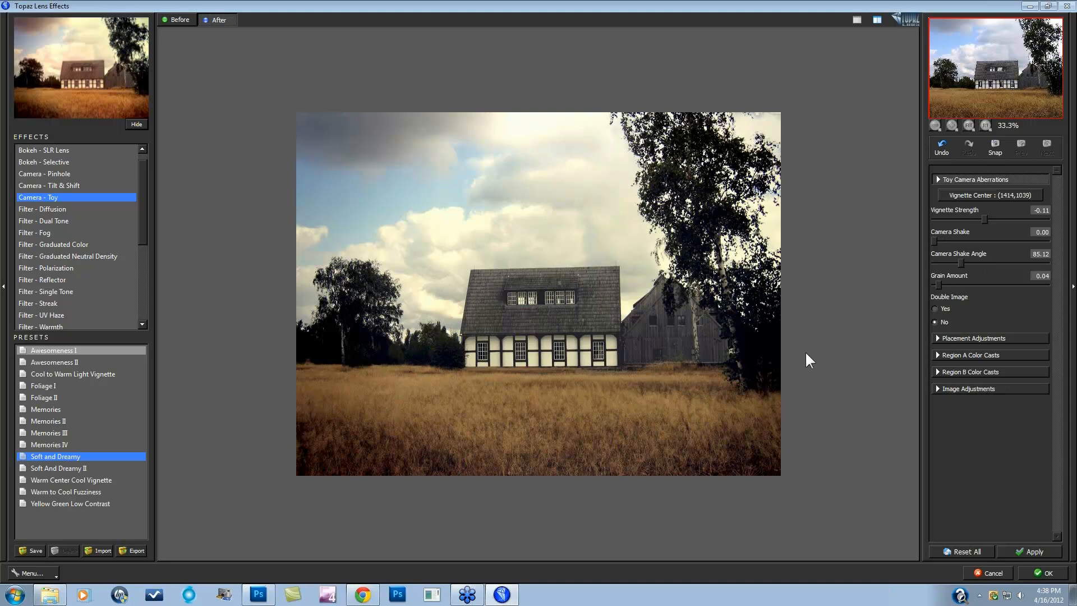
- Set the Region A casts to Cyan 0.23, Red 0.19 and Magenta 0.11, and the Region B Green cast to 0.24
{"action": "left_click", "coordinate": [939, 336]}
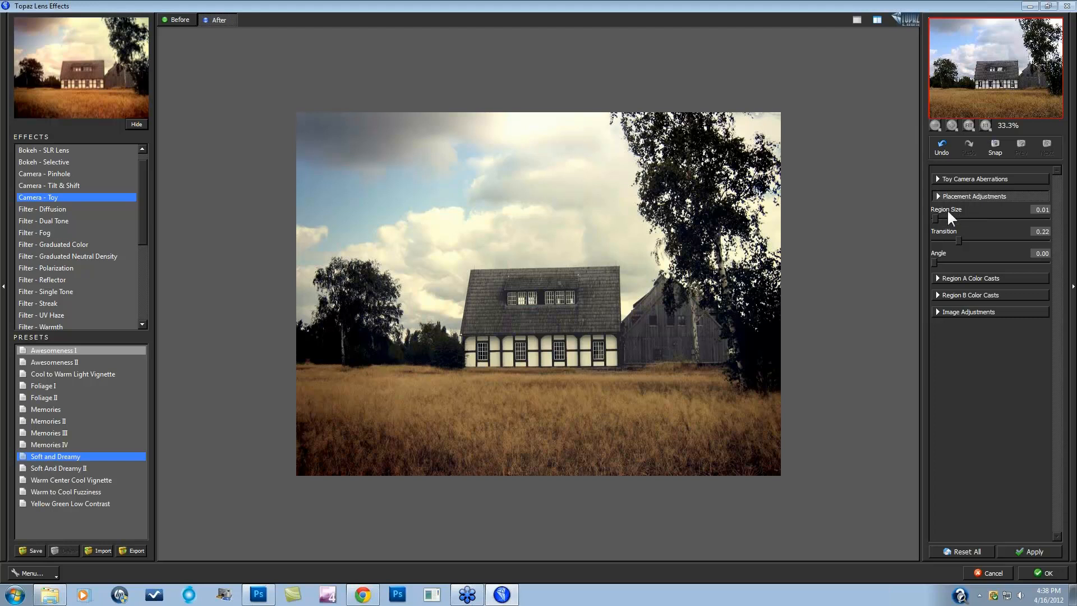
{"action": "left_click", "coordinate": [936, 277]}
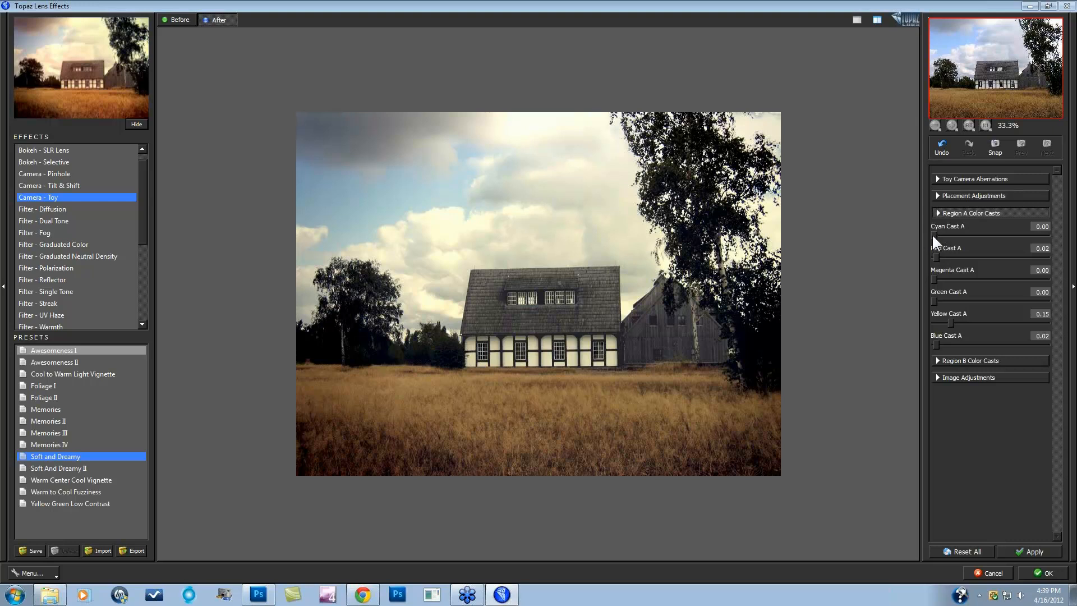
{"action": "mouse_move", "coordinate": [952, 234]}
{"action": "left_mouse_down"}
{"action": "mouse_move", "coordinate": [961, 236]}
{"action": "mouse_move", "coordinate": [955, 256]}
{"action": "left_mouse_up"}
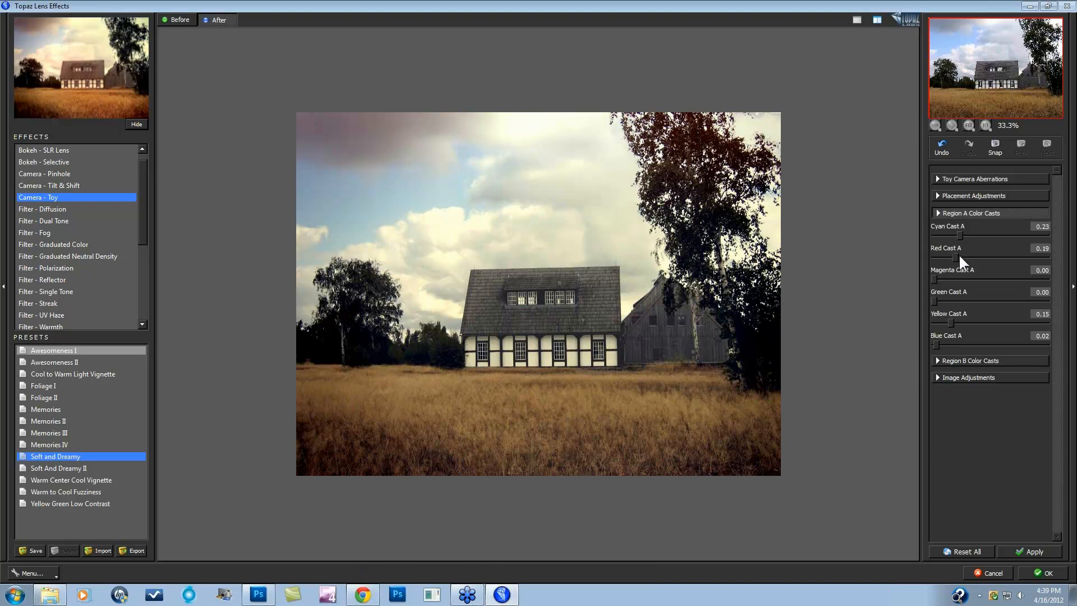
{"action": "left_click_drag", "start_coordinate": [946, 277], "coordinate": [947, 277]}
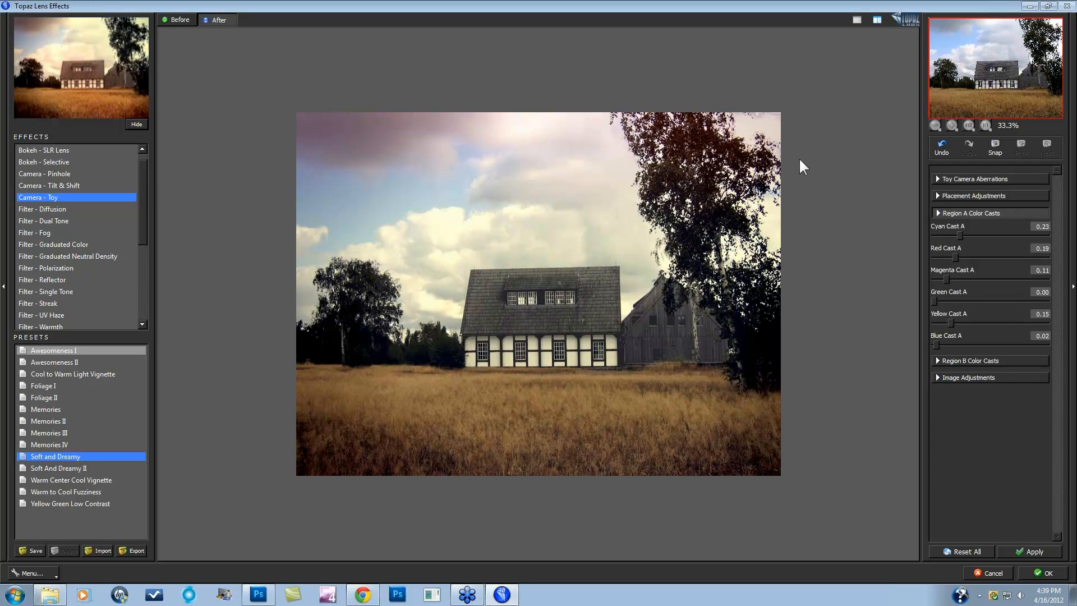
{"action": "left_click", "coordinate": [940, 361]}
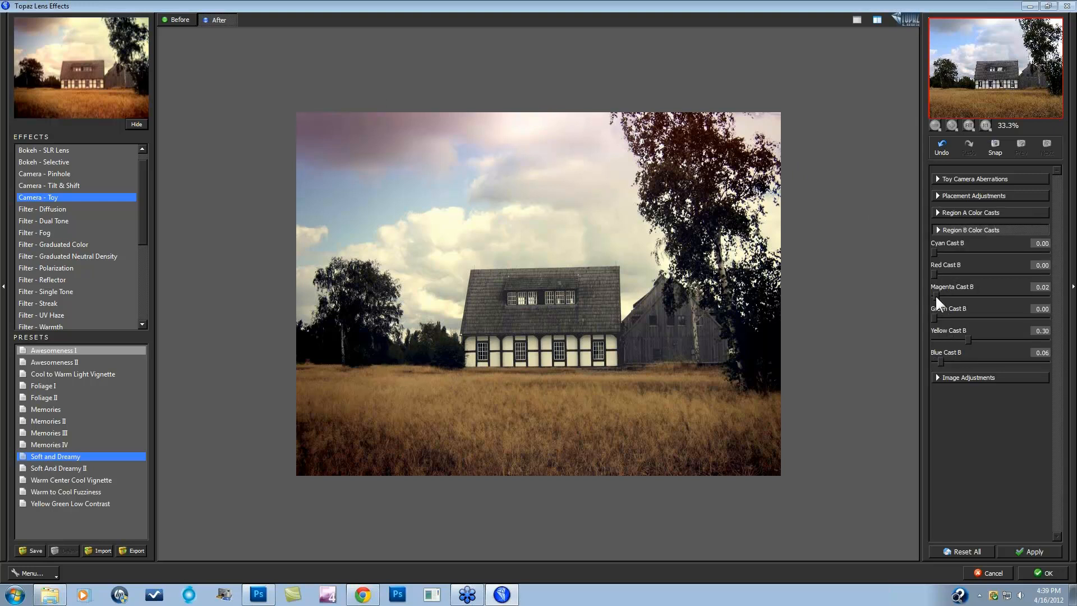
{"action": "left_click_drag", "start_coordinate": [934, 315], "coordinate": [960, 316]}
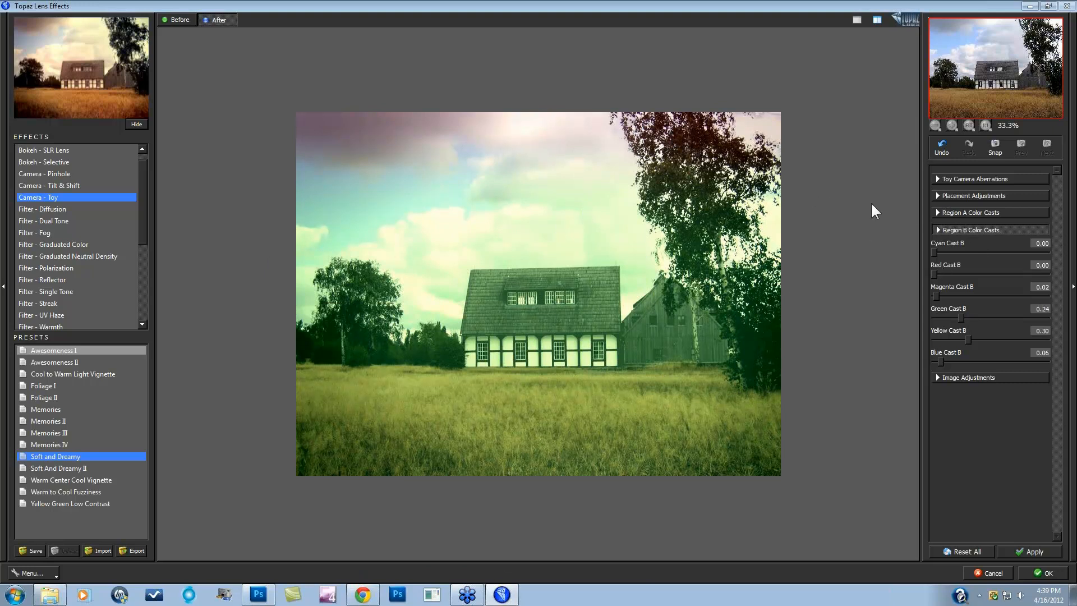
- Try different placements of the two color regions, settling on Region Size 0.30 and Transition 0.21
{"action": "left_click", "coordinate": [938, 196]}
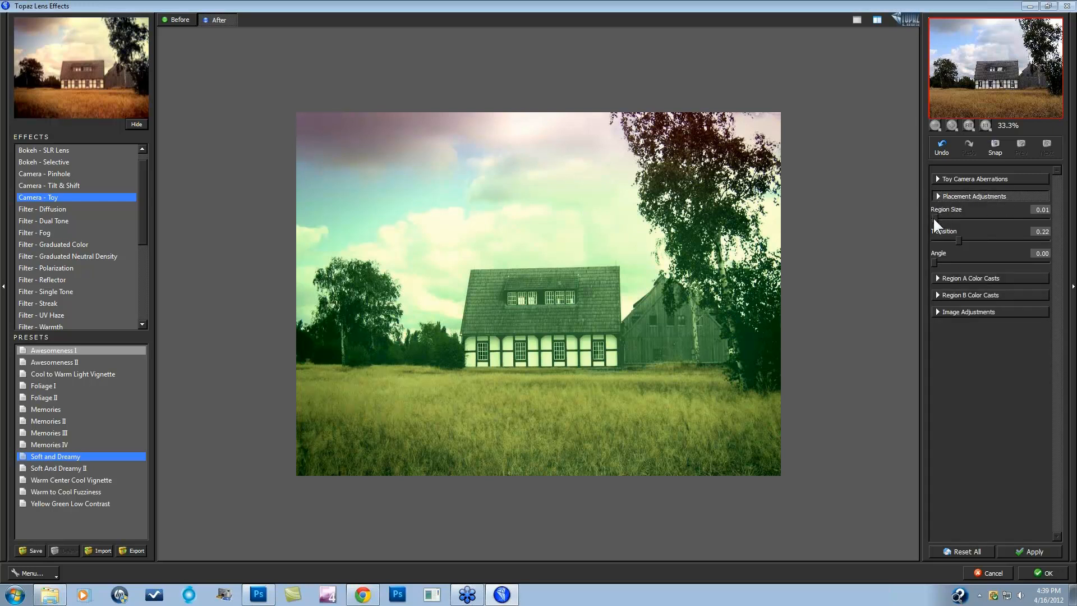
{"action": "left_click_drag", "start_coordinate": [933, 217], "coordinate": [994, 219]}
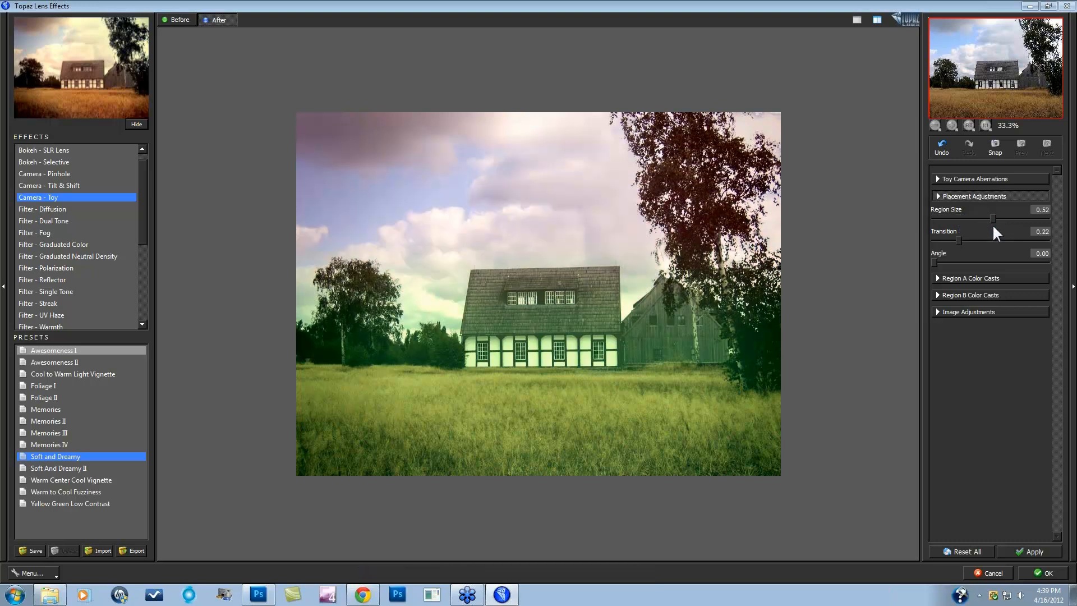
{"action": "left_click_drag", "start_coordinate": [1007, 218], "coordinate": [926, 245]}
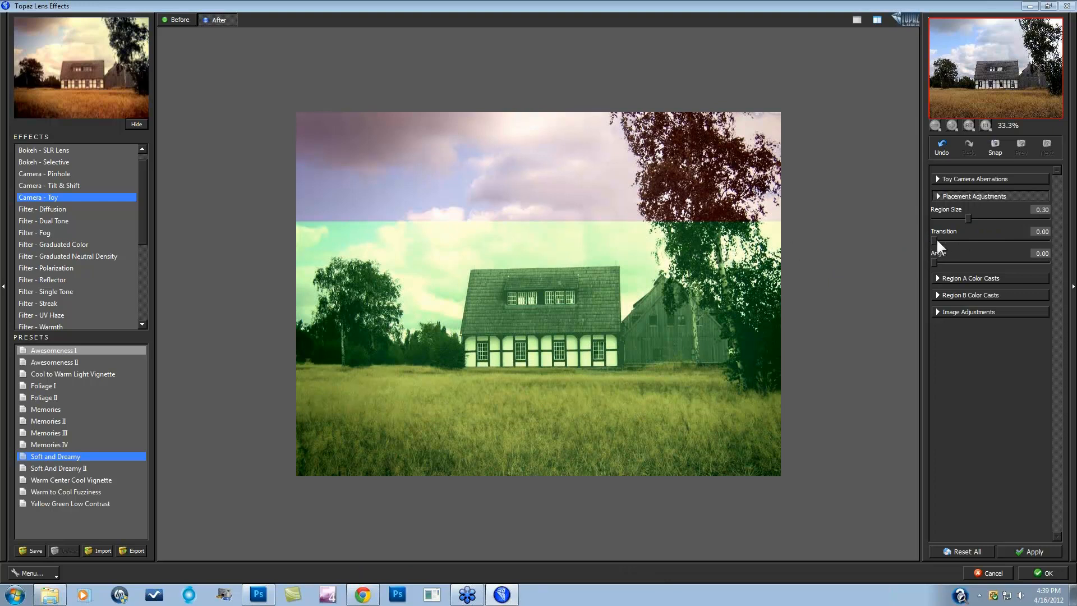
{"action": "left_click_drag", "start_coordinate": [935, 240], "coordinate": [896, 263]}
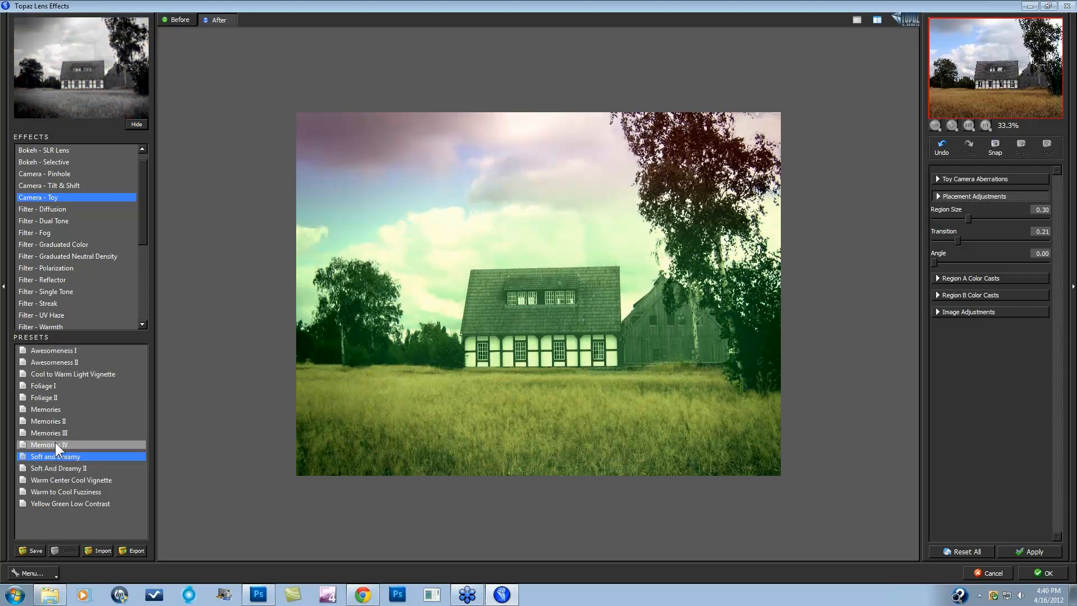
- Switch to the Memories preset, compare it with the original, and apply the filter to the house photo's Background copy layer
{"action": "left_click", "coordinate": [43, 409]}
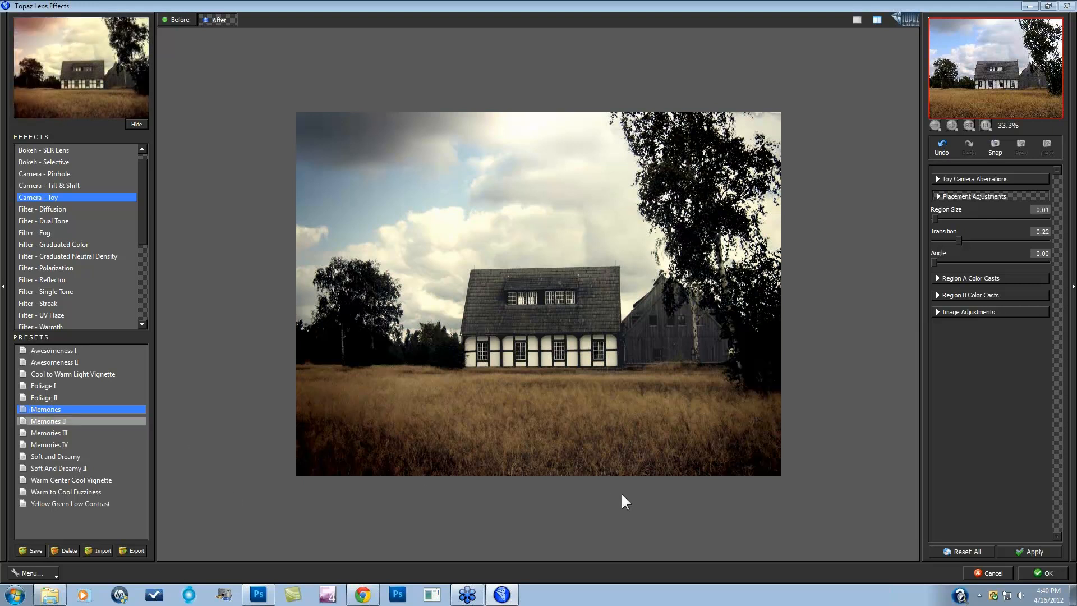
{"action": "key", "text": "space"}
{"action": "key", "text": "space"}
{"action": "left_click", "coordinate": [1042, 572]}
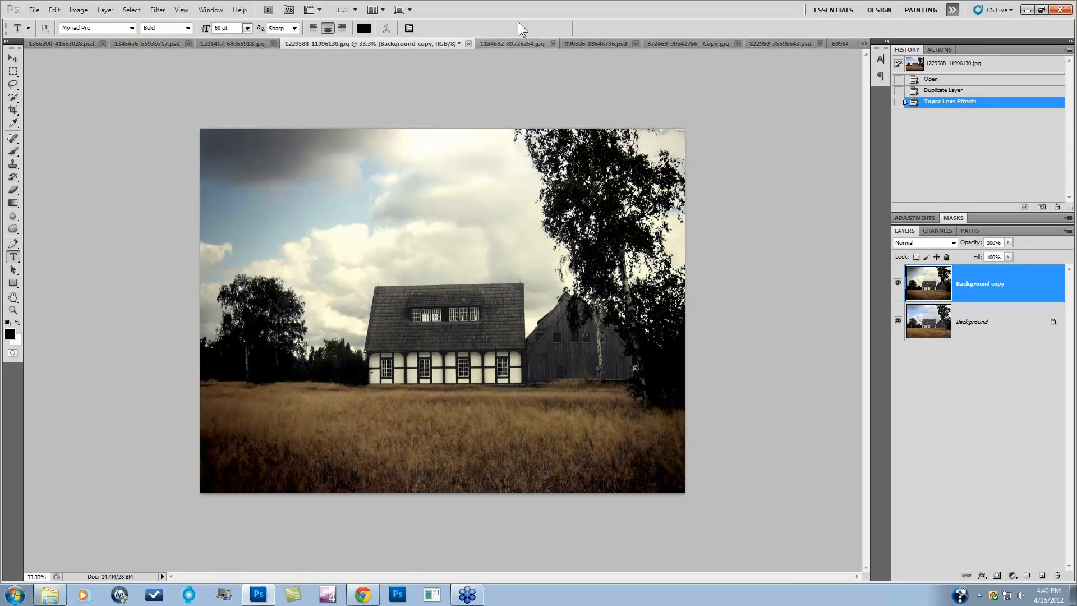
- Switch to the tree photo 1184682_89726254.jpg and return it to its Open history state
{"action": "left_click", "coordinate": [505, 44]}
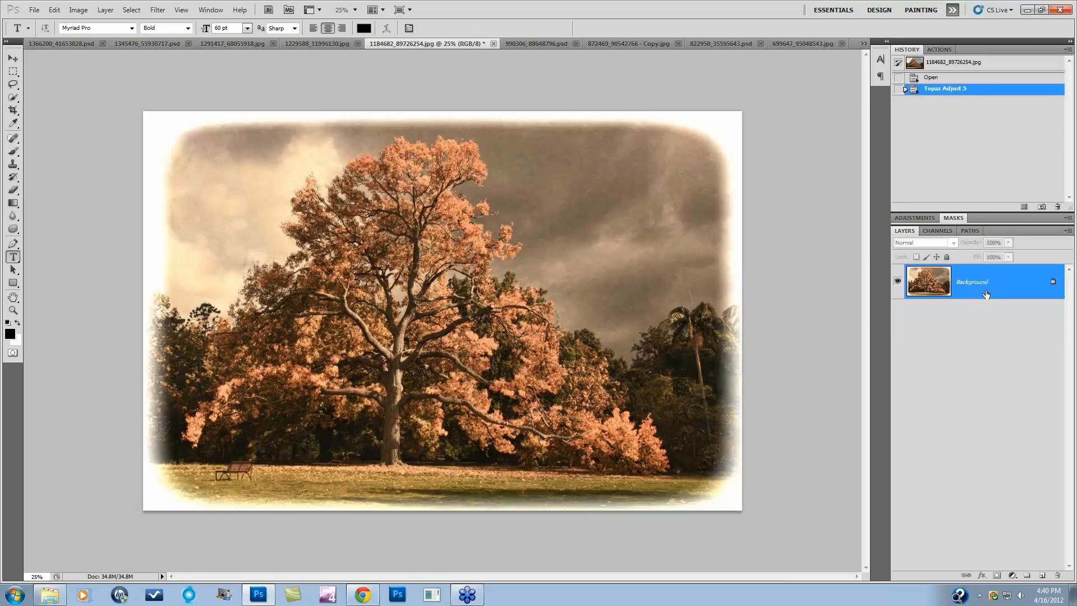
{"action": "left_click", "coordinate": [936, 80]}
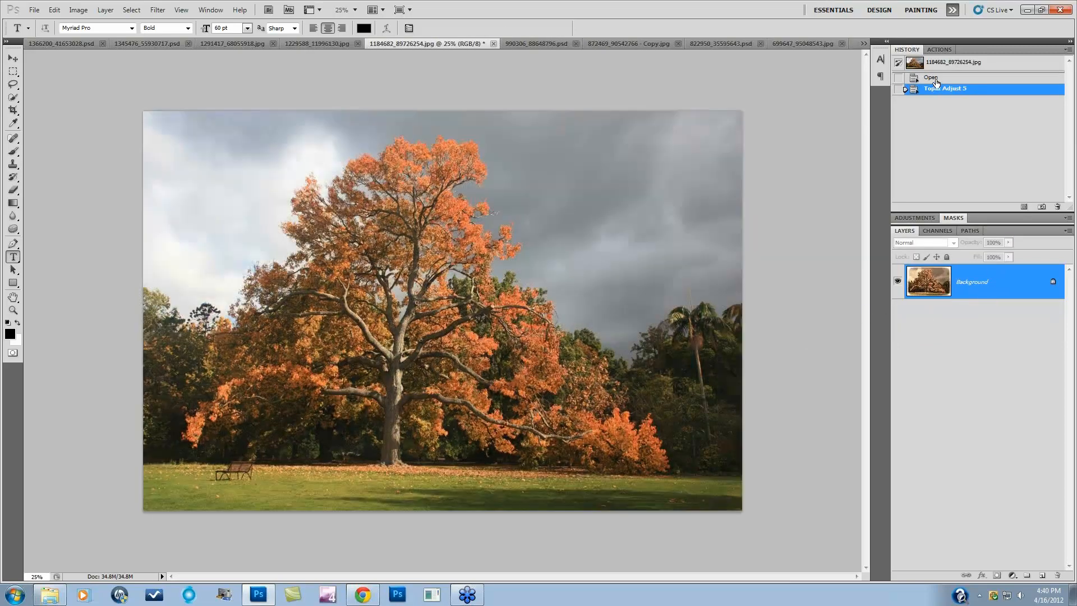
- Compare the Topaz Adjust 5 and Open history states, then duplicate the tree photo's Background layer from the Open state
{"action": "left_click", "coordinate": [940, 90]}
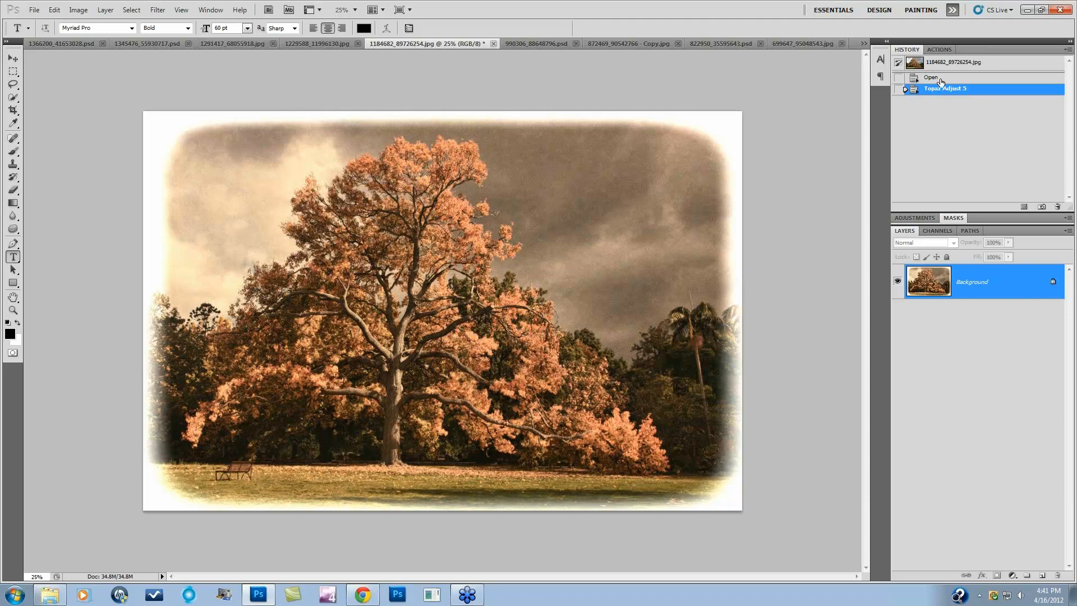
{"action": "left_click", "coordinate": [935, 79]}
{"action": "left_click_drag", "start_coordinate": [1016, 283], "coordinate": [1042, 576]}
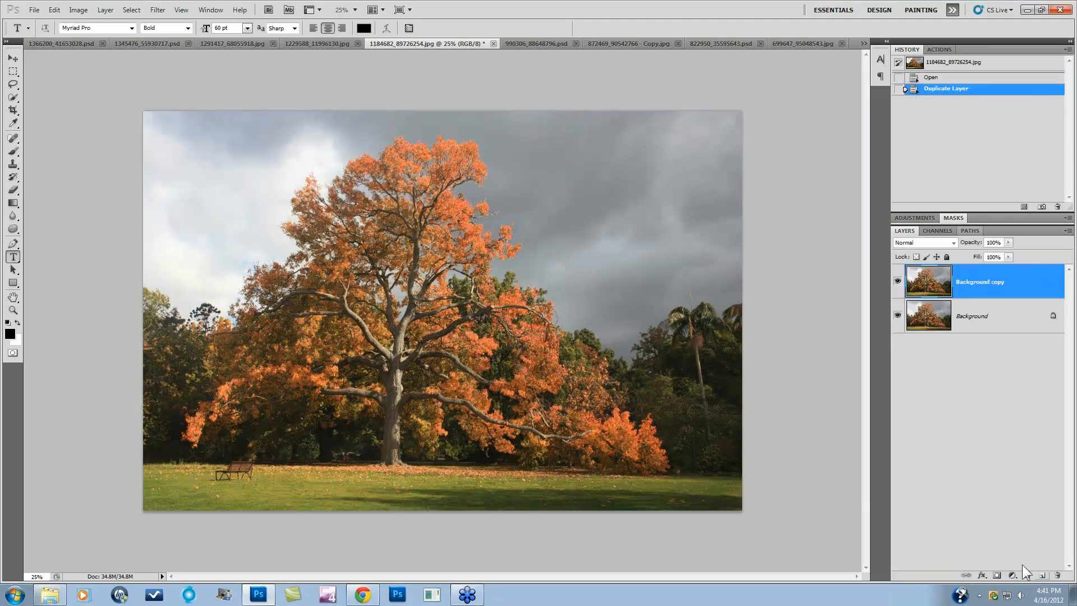
- Open Topaz Adjust 5 on the Background copy layer and reset all its adjustments
{"action": "left_click", "coordinate": [157, 9]}
{"action": "mouse_move", "coordinate": [167, 257]}
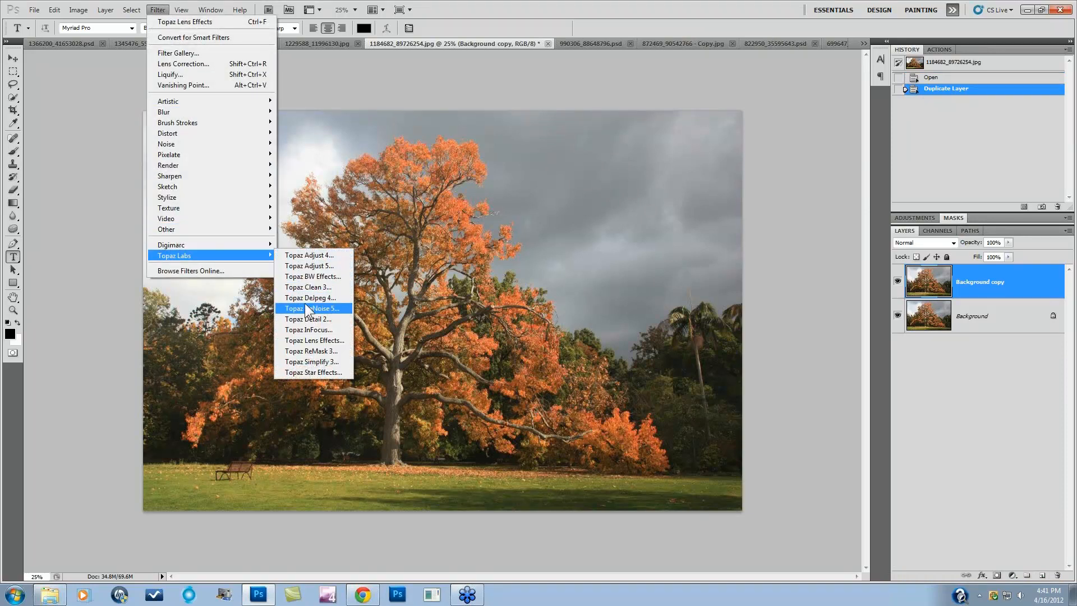
{"action": "left_click", "coordinate": [315, 268]}
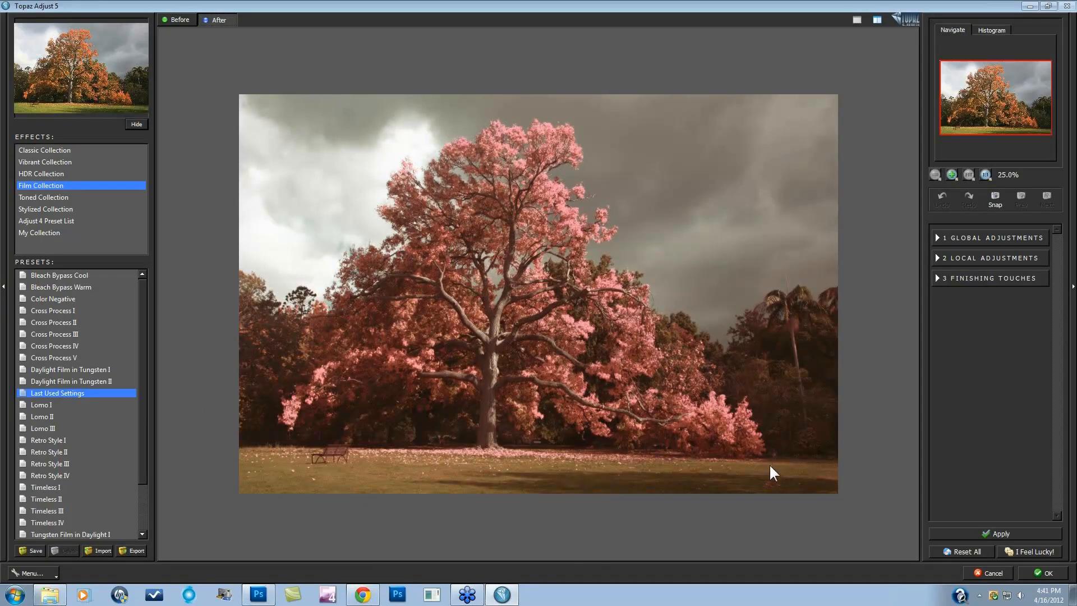
{"action": "left_click", "coordinate": [966, 552]}
- Try the Vintage Grunge IV and II presets from the Film Collection, settling on Vintage Grunge III
{"action": "left_click_drag", "start_coordinate": [144, 423], "coordinate": [145, 474]}
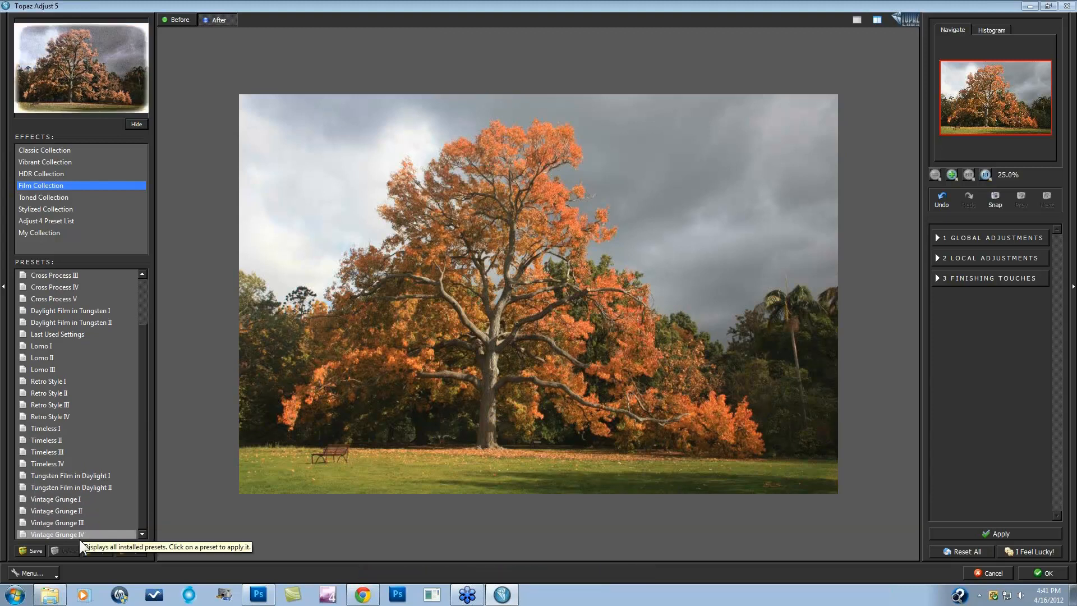
{"action": "left_click", "coordinate": [77, 500]}
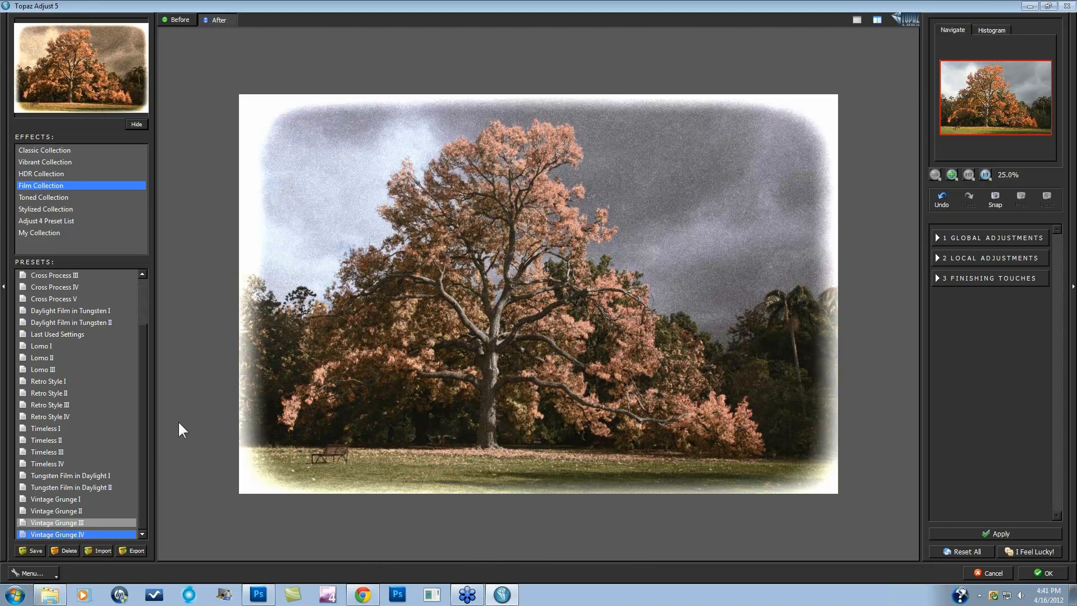
{"action": "left_click", "coordinate": [91, 512]}
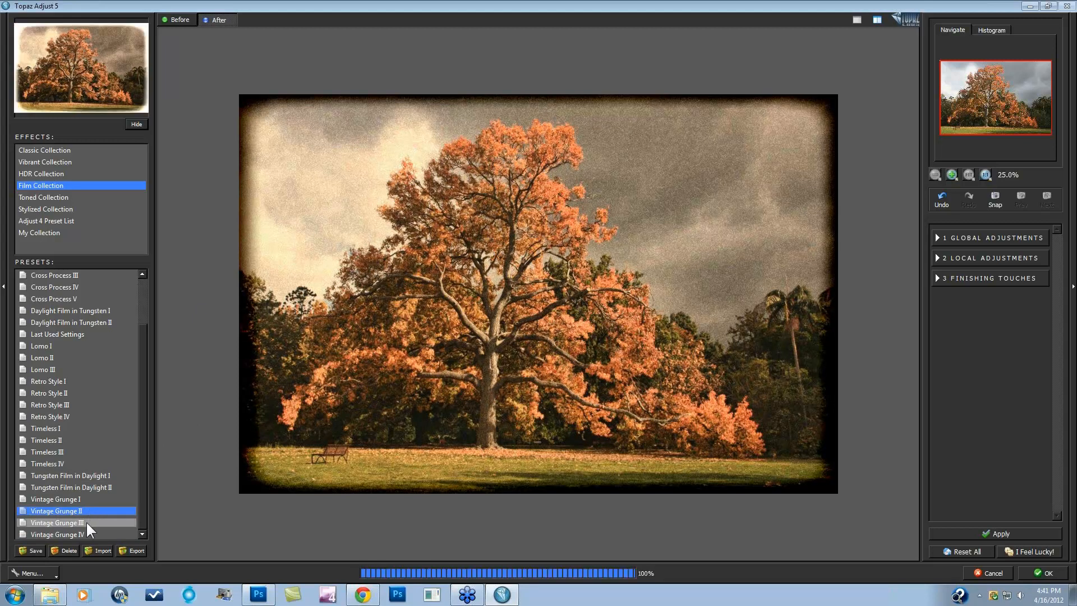
{"action": "left_click", "coordinate": [87, 524]}
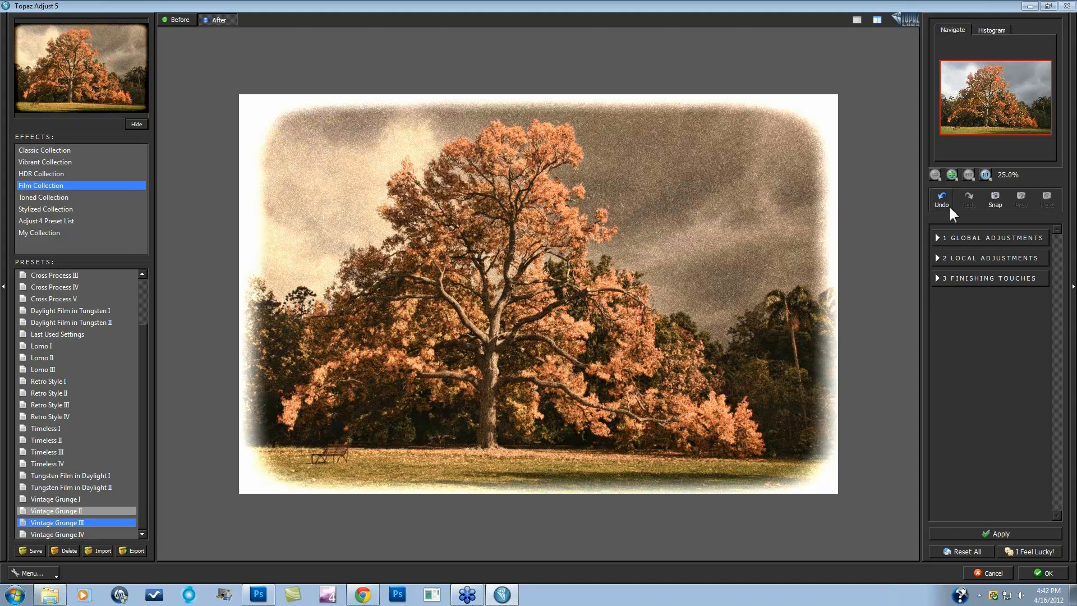
- Expand the Finishing Touches and examine the tree's branches at 100% against the original photo
{"action": "left_click", "coordinate": [937, 277]}
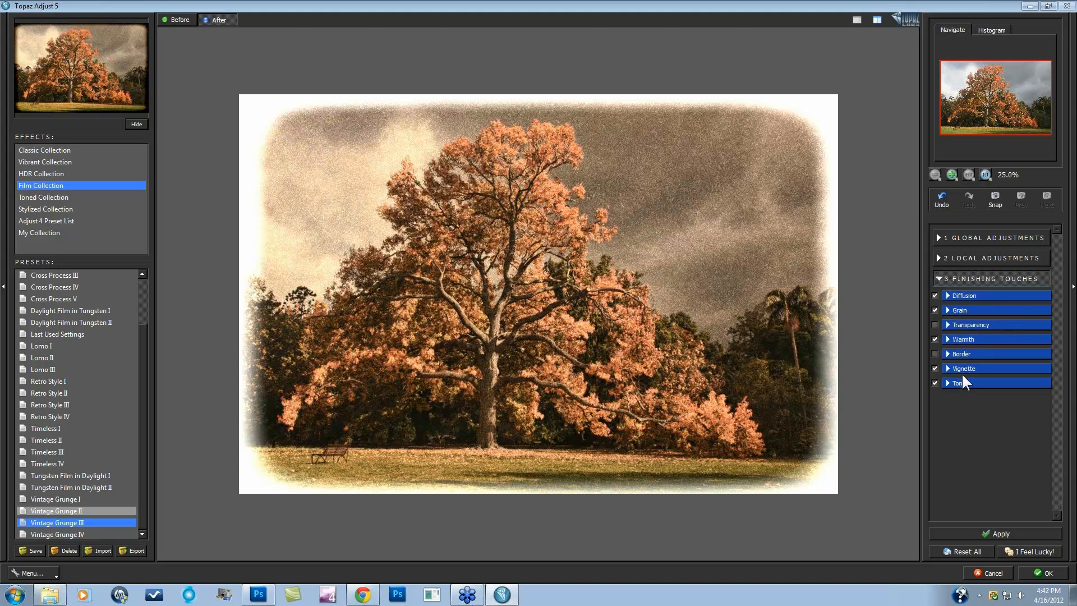
{"action": "left_click", "coordinate": [986, 174]}
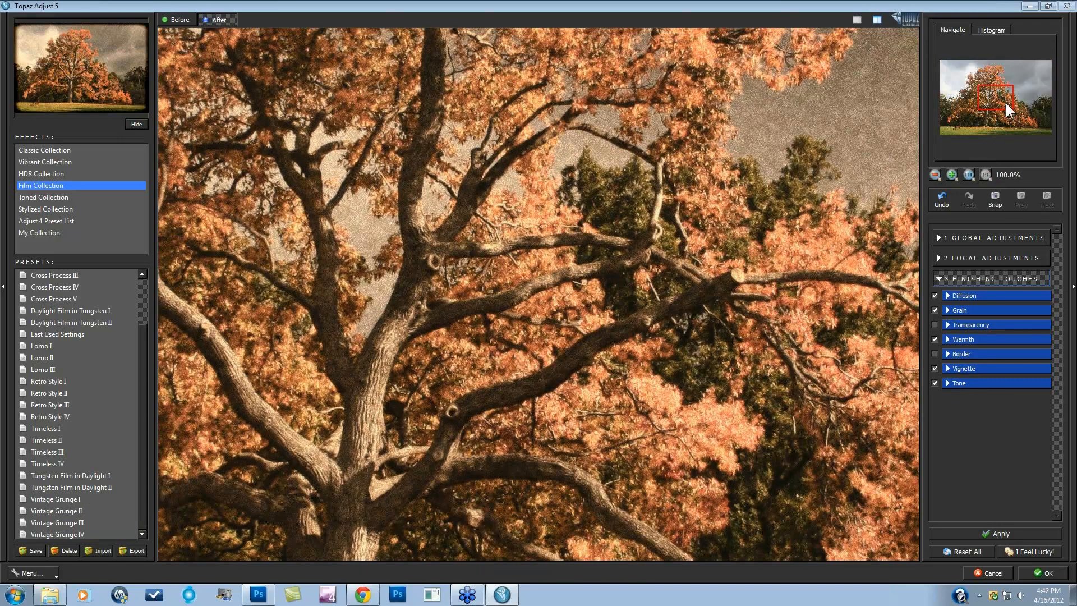
{"action": "left_click_drag", "start_coordinate": [999, 92], "coordinate": [992, 82]}
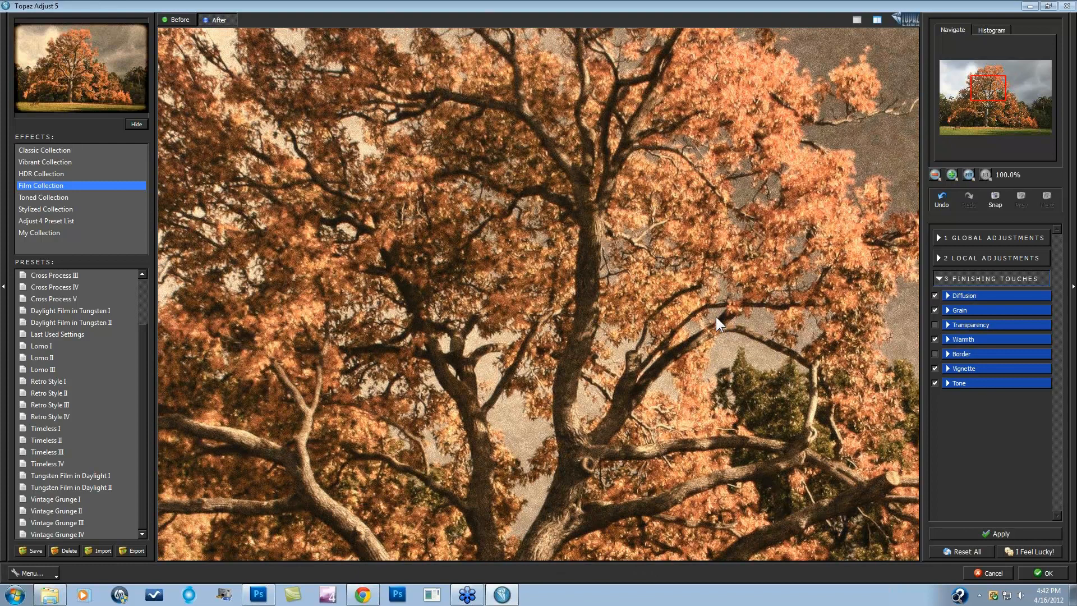
{"action": "left_click", "coordinate": [745, 357]}
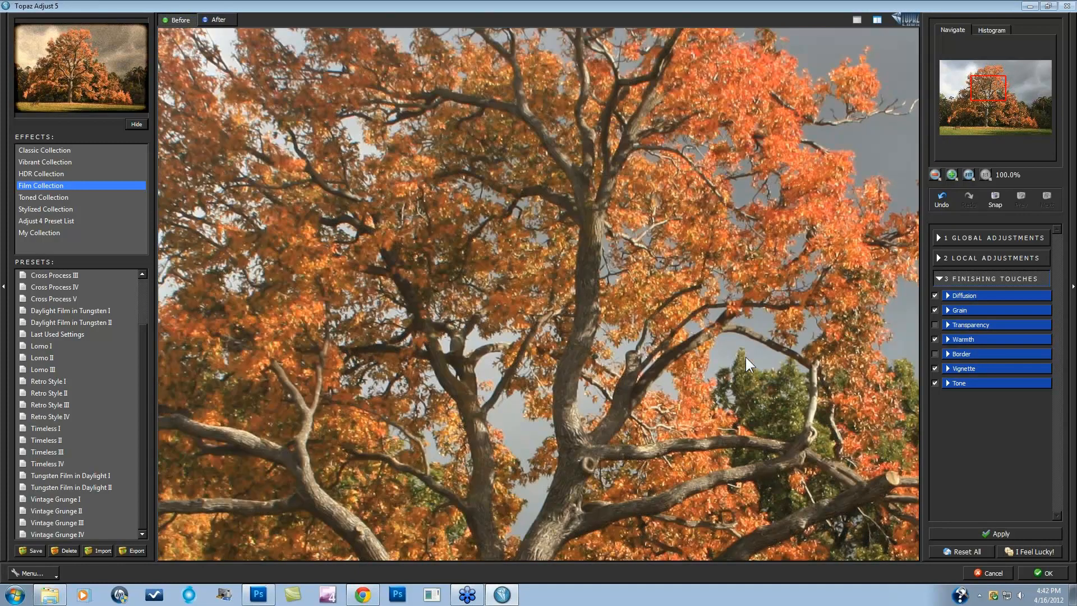
{"action": "left_click", "coordinate": [745, 357]}
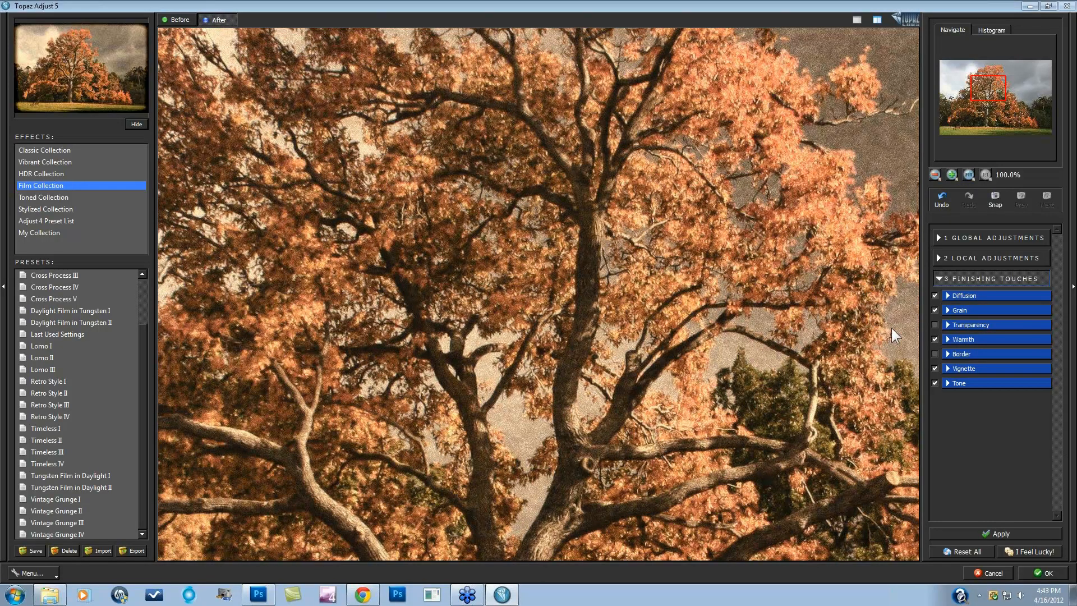
{"action": "left_click", "coordinate": [968, 172]}
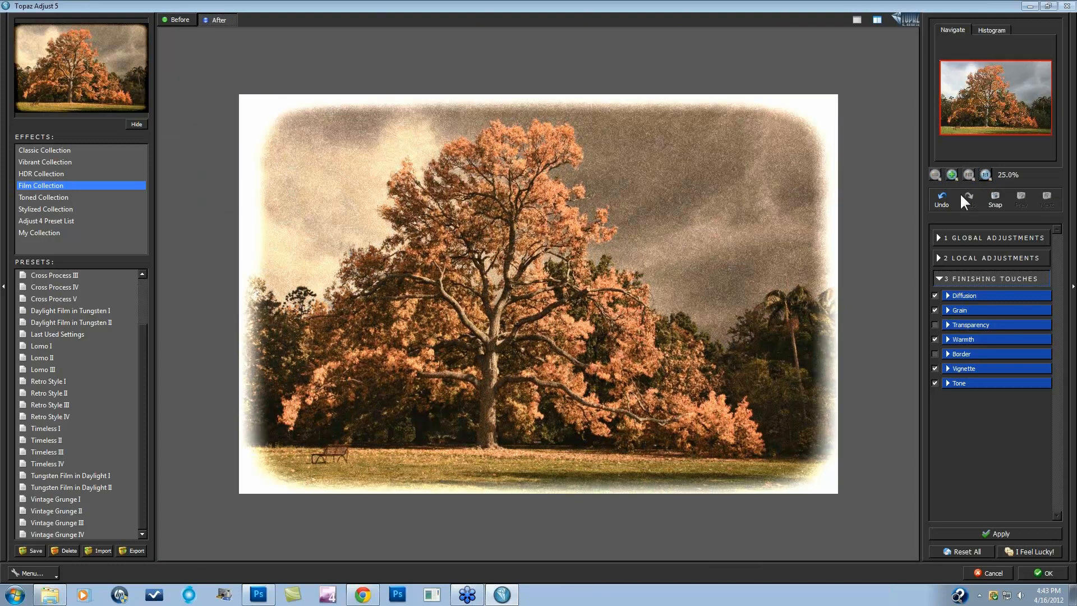
- Try a Grain Size of 0.95 at 100% and full view, then reduce it to 0.59
{"action": "left_click", "coordinate": [950, 310]}
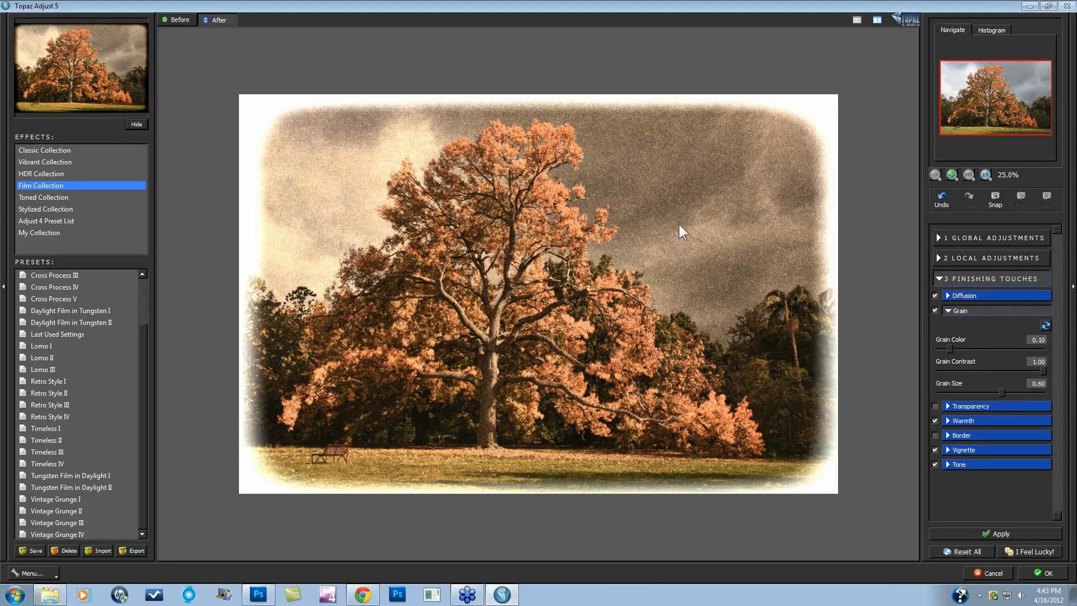
{"action": "left_click", "coordinate": [984, 175]}
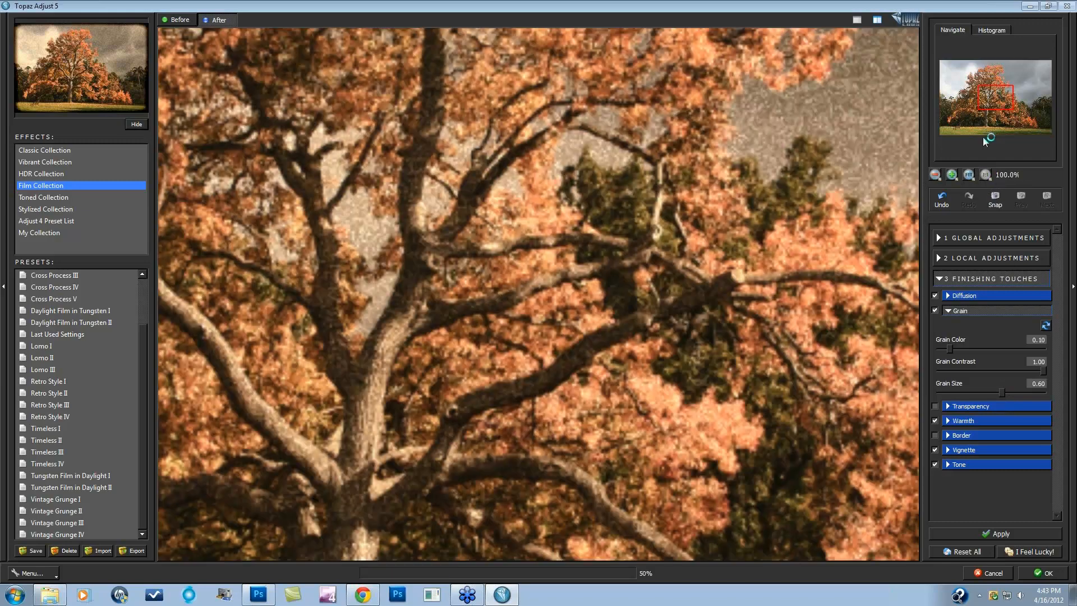
{"action": "left_click_drag", "start_coordinate": [1034, 392], "coordinate": [1038, 392]}
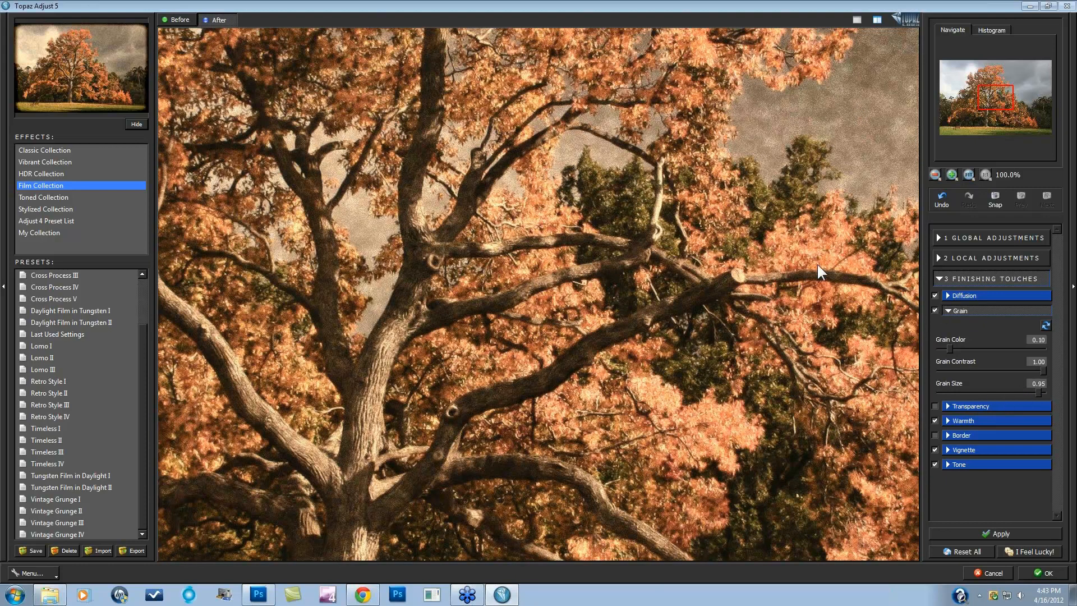
{"action": "left_click", "coordinate": [969, 174]}
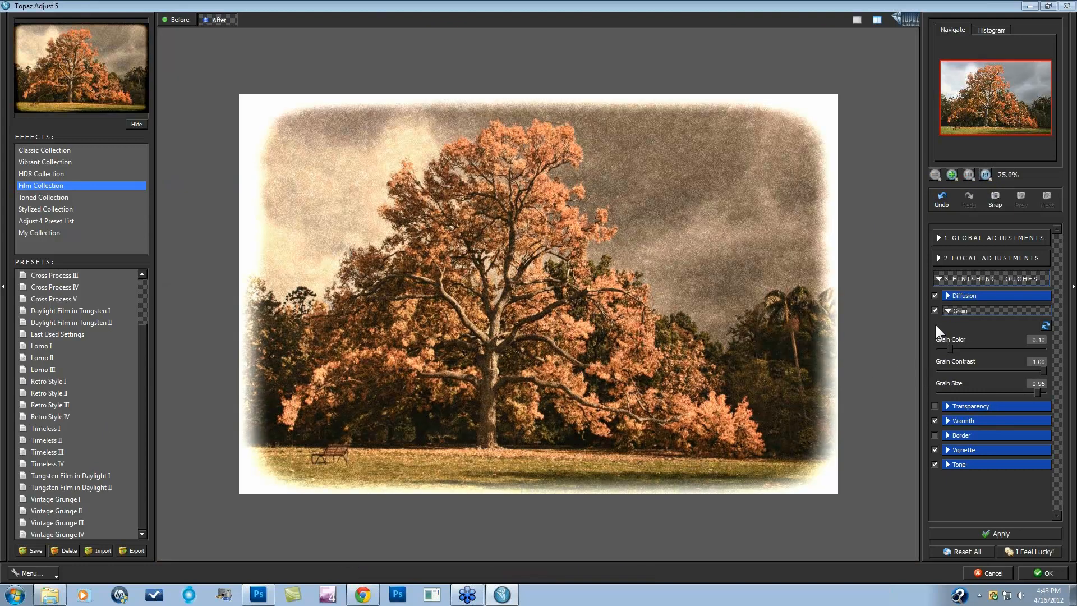
{"action": "left_click_drag", "start_coordinate": [1036, 390], "coordinate": [1001, 389]}
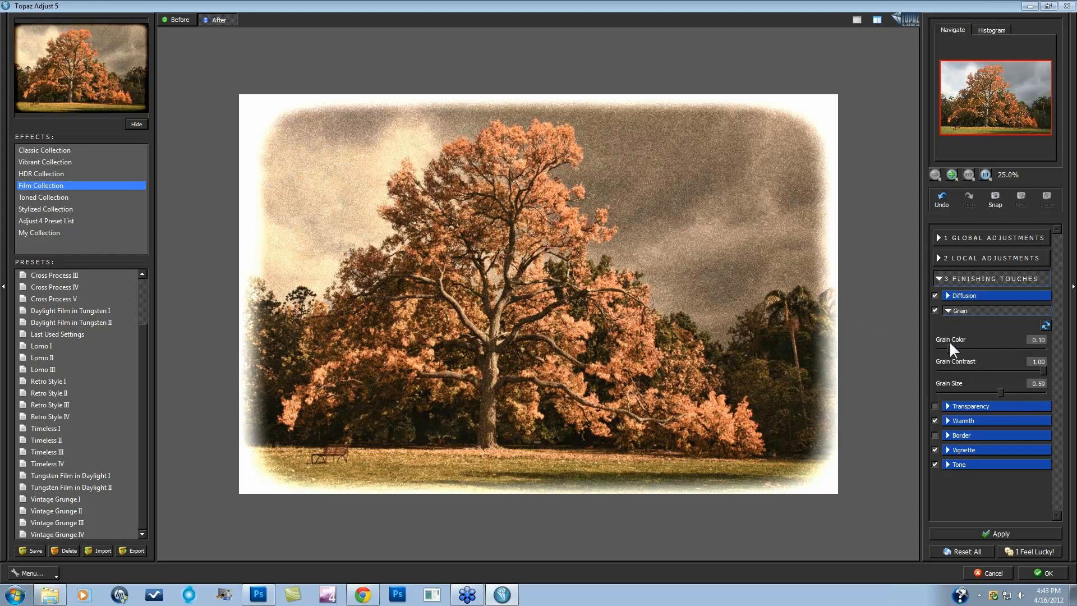
- Experiment with the grain sliders, settling on Grain Color 0.00, Grain Contrast 1.00 and Grain Size 0.19
{"action": "left_click_drag", "start_coordinate": [949, 346], "coordinate": [999, 349]}
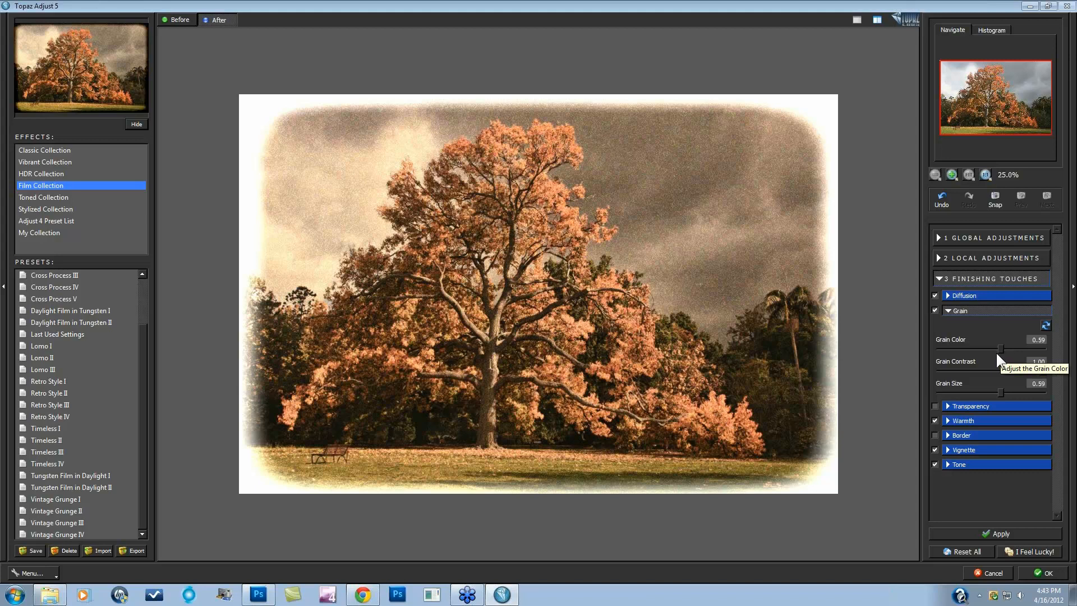
{"action": "left_click_drag", "start_coordinate": [998, 351], "coordinate": [930, 346]}
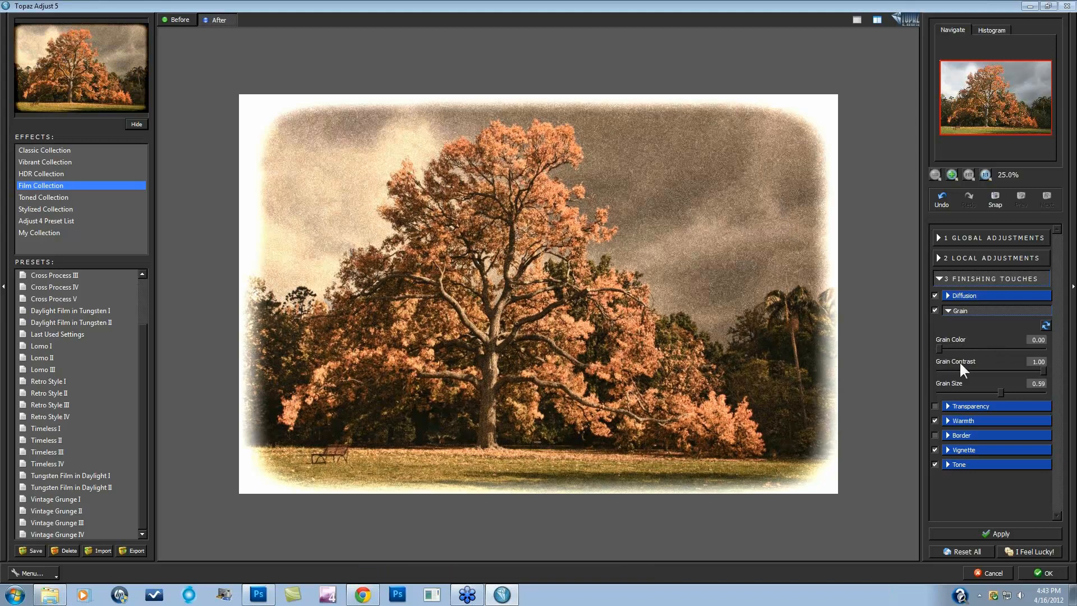
{"action": "left_click_drag", "start_coordinate": [1026, 367], "coordinate": [988, 368]}
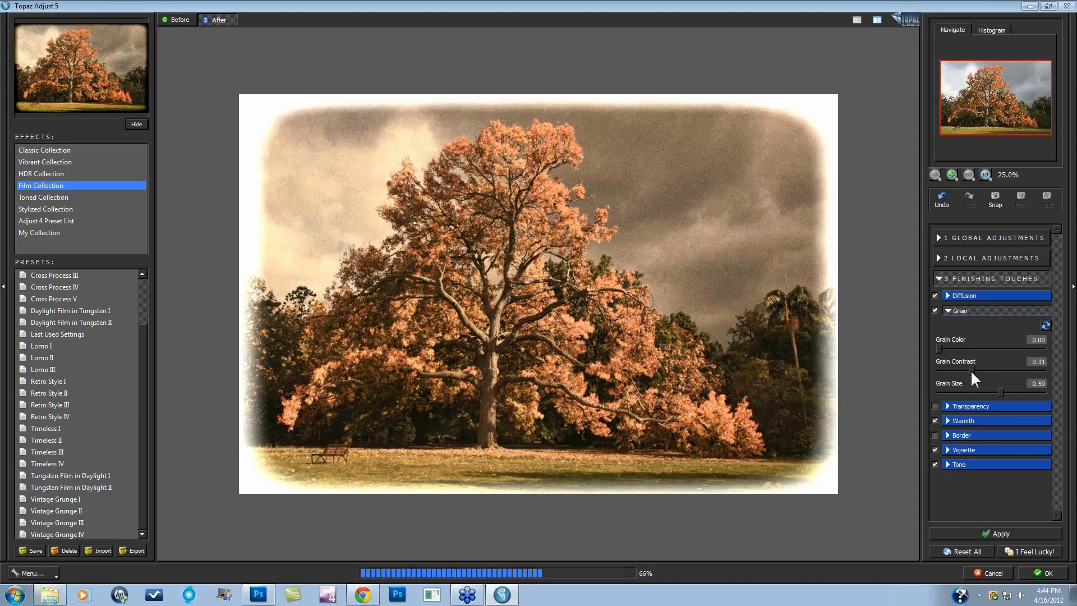
{"action": "left_click_drag", "start_coordinate": [988, 369], "coordinate": [1048, 370]}
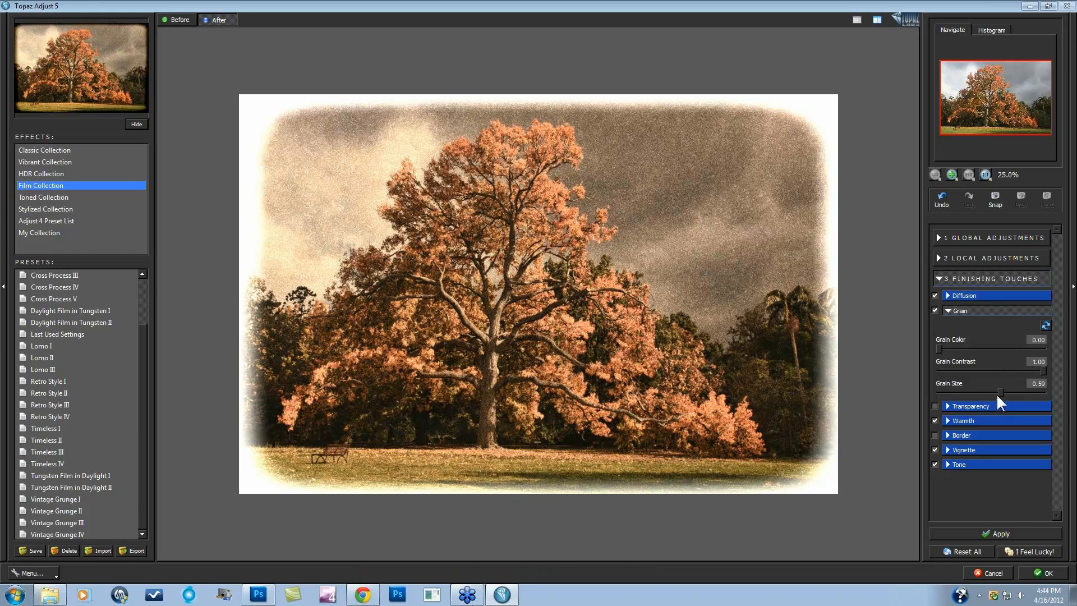
{"action": "left_click_drag", "start_coordinate": [960, 391], "coordinate": [958, 391]}
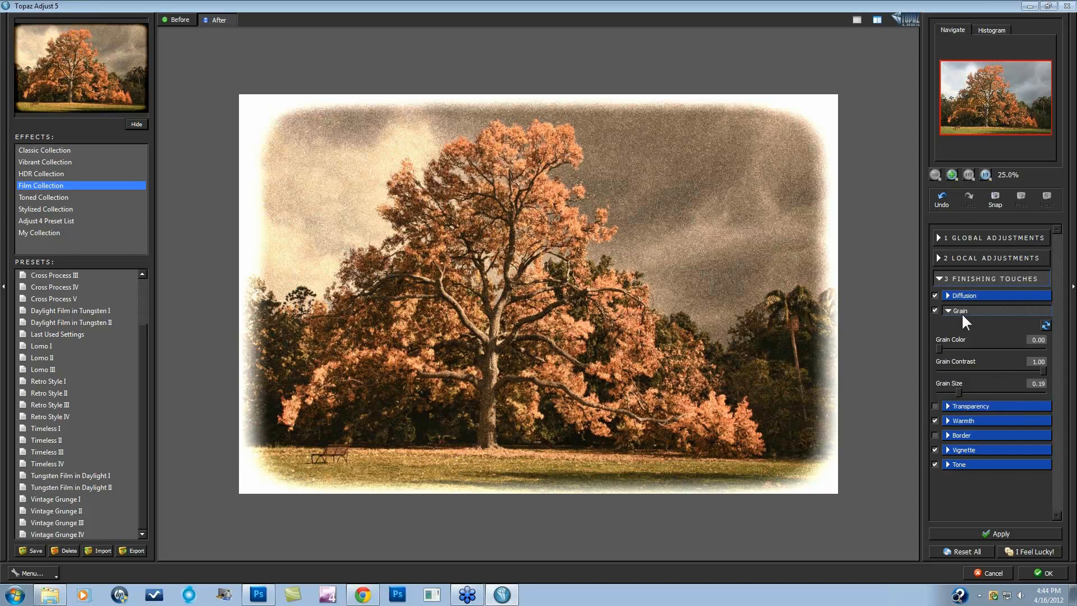
{"action": "left_click", "coordinate": [947, 310]}
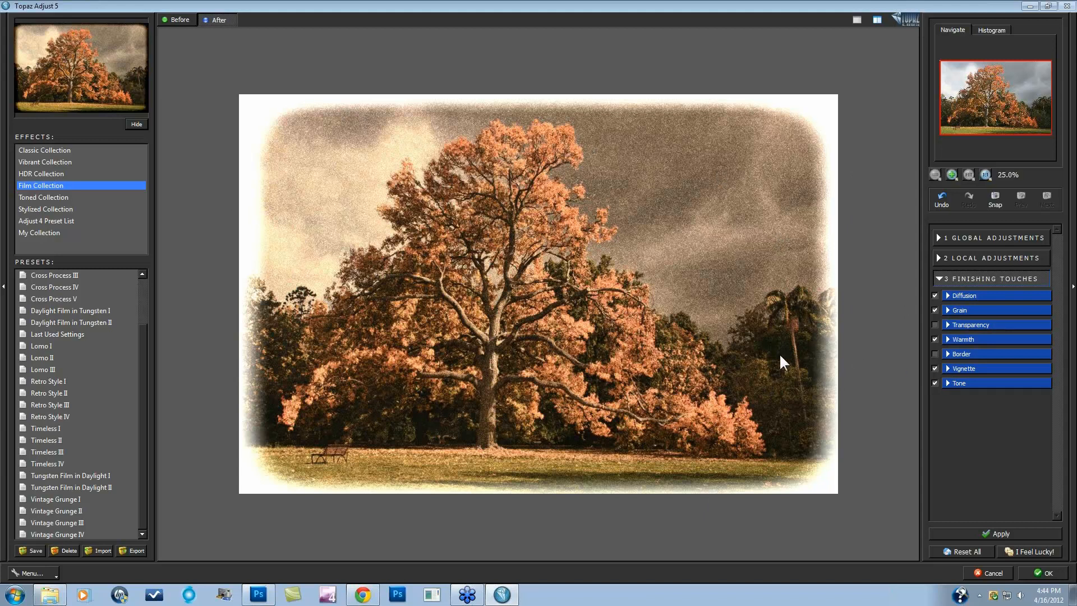
- Preview the photo without the vignette, then try light and dark vignette strengths, settling on Vignette Strength 0.54
{"action": "left_click", "coordinate": [934, 368]}
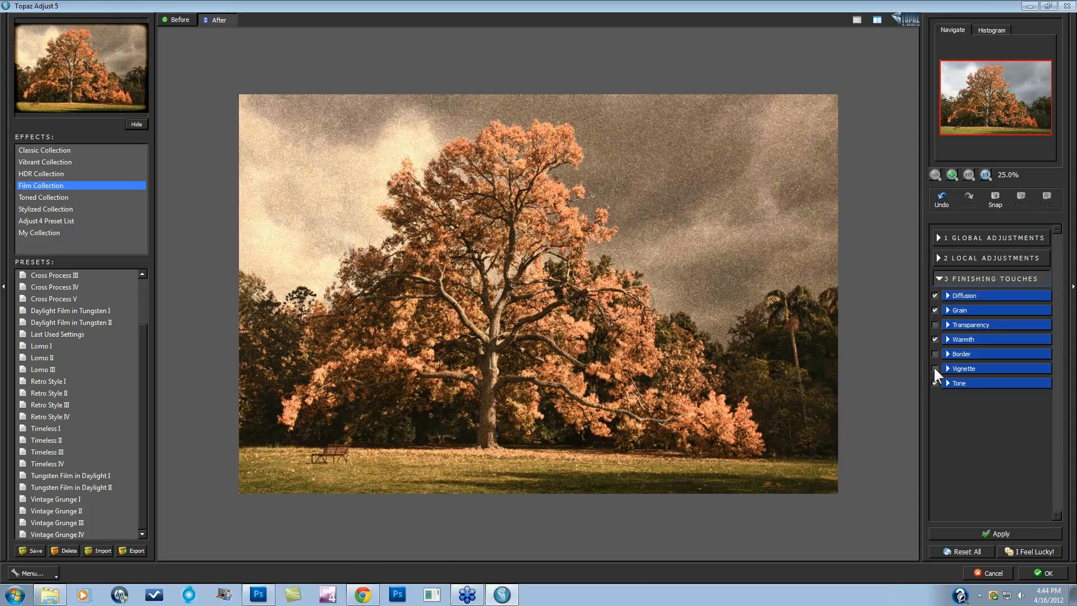
{"action": "left_click", "coordinate": [935, 368]}
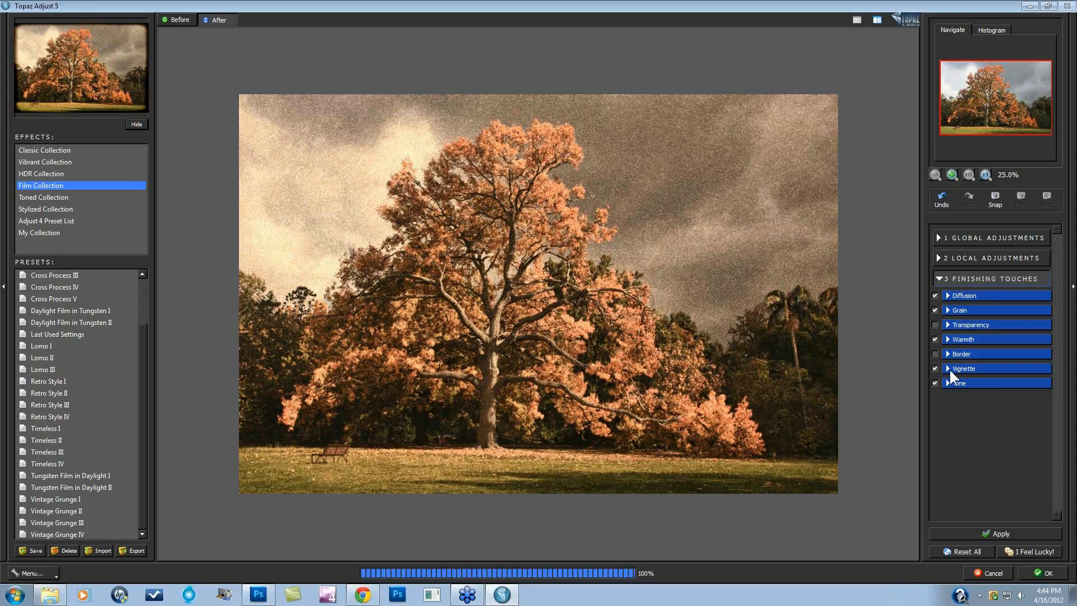
{"action": "left_click", "coordinate": [948, 369]}
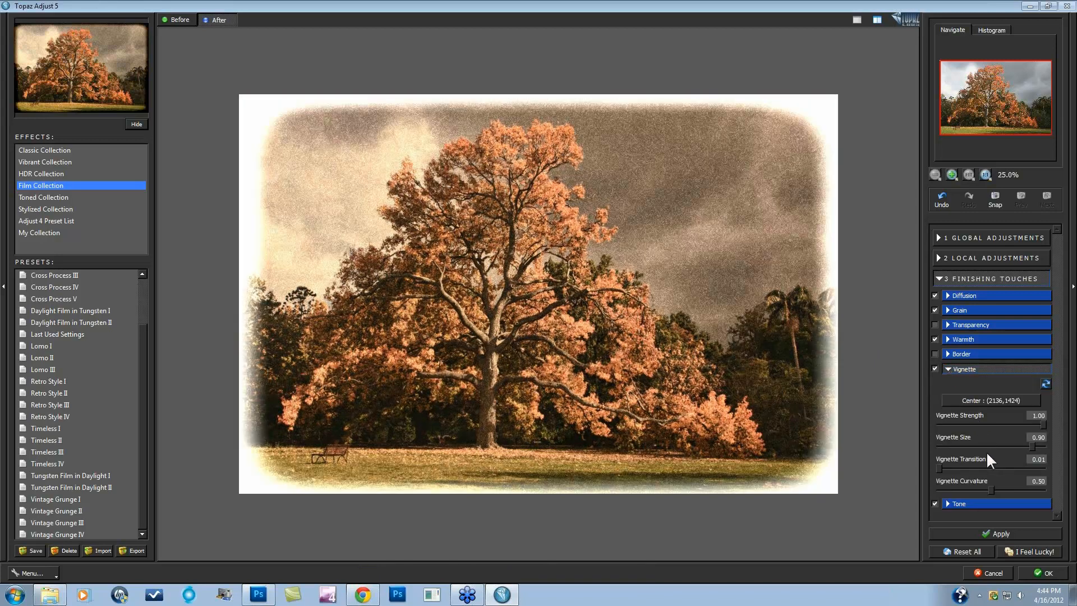
{"action": "left_click_drag", "start_coordinate": [1041, 422], "coordinate": [1023, 420]}
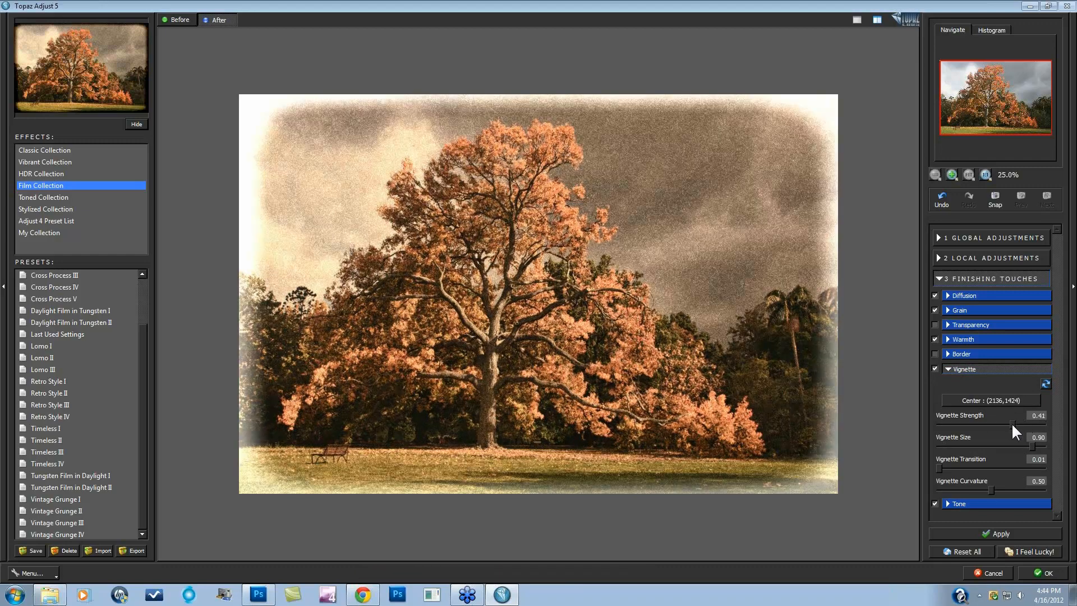
{"action": "left_click_drag", "start_coordinate": [1011, 422], "coordinate": [953, 420]}
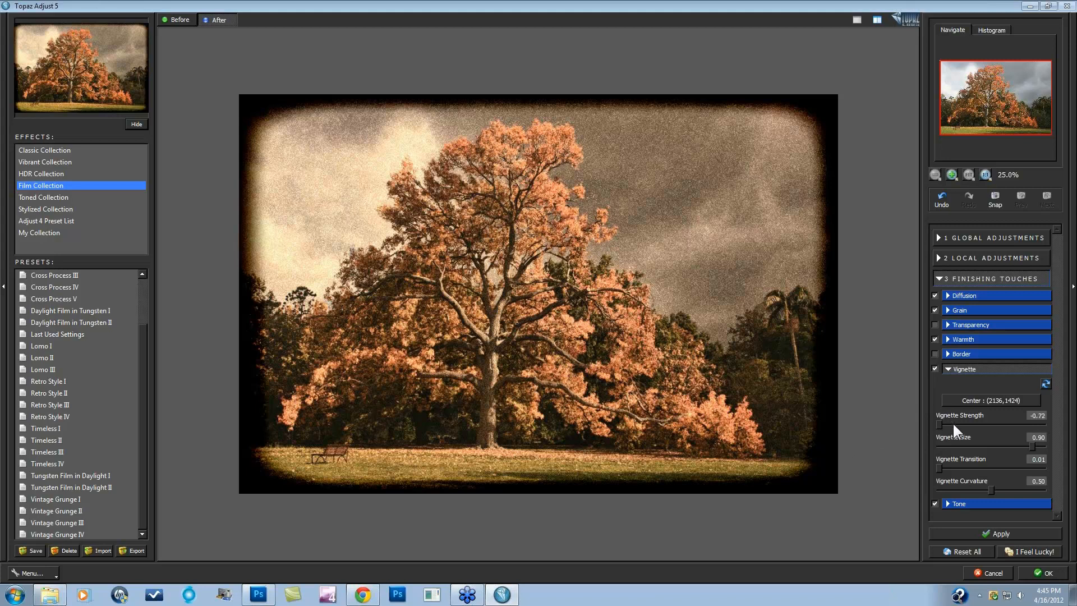
{"action": "mouse_move", "coordinate": [1022, 425]}
{"action": "left_mouse_down"}
{"action": "mouse_move", "coordinate": [1043, 424]}
{"action": "mouse_move", "coordinate": [1001, 426]}
{"action": "left_mouse_up"}
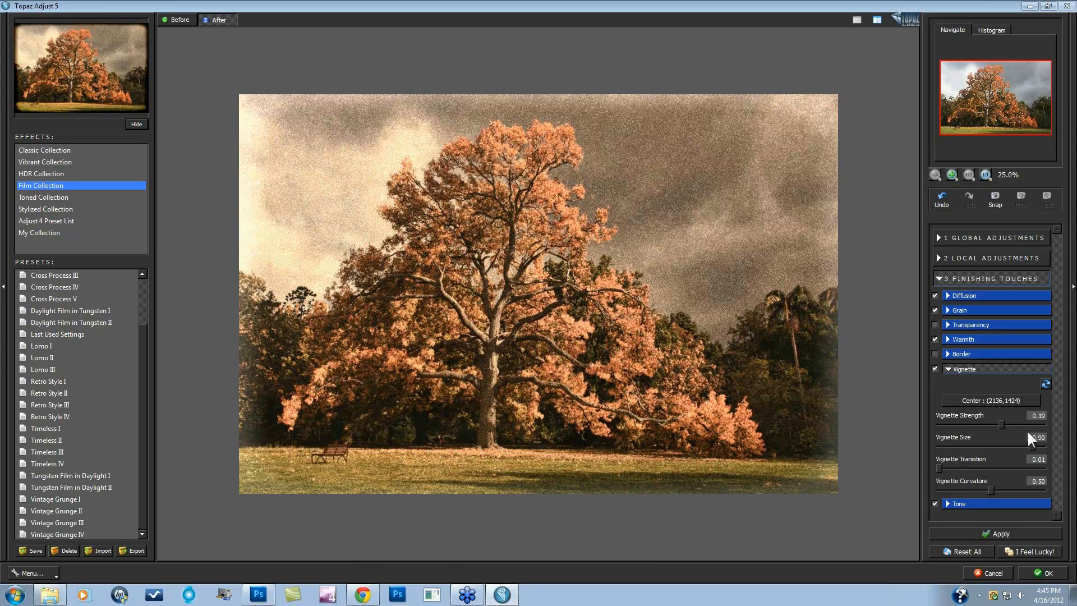
{"action": "left_click_drag", "start_coordinate": [1002, 424], "coordinate": [1018, 423]}
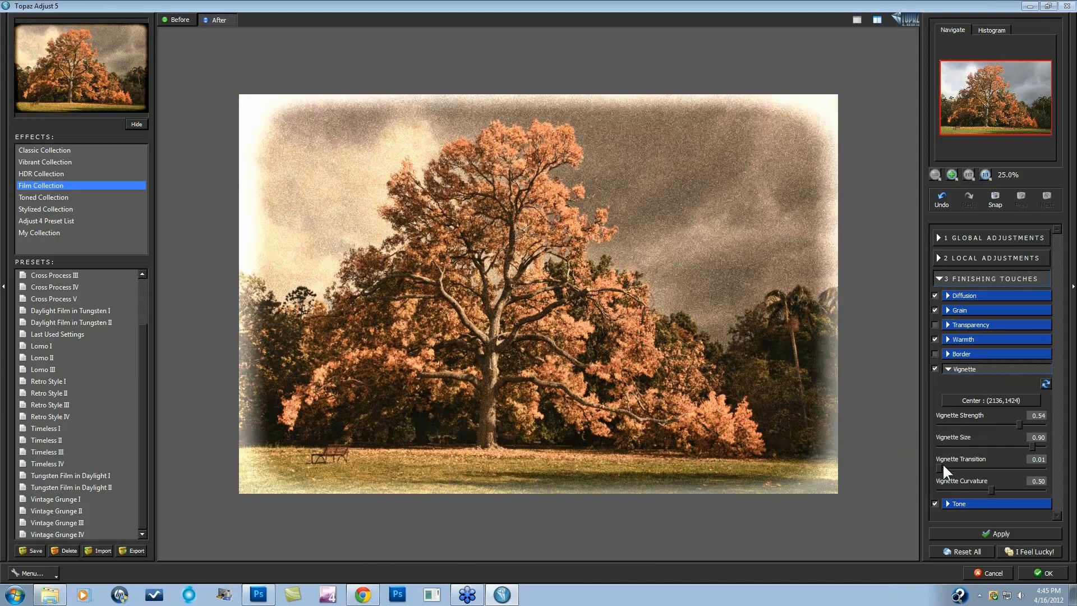
- Set Vignette Transition to 0.10 and Vignette Size to 0.70, and apply the filter to the Background copy layer
{"action": "left_click_drag", "start_coordinate": [938, 467], "coordinate": [964, 466]}
{"action": "left_click", "coordinate": [1026, 446]}
{"action": "left_click_drag", "start_coordinate": [1025, 445], "coordinate": [948, 467]}
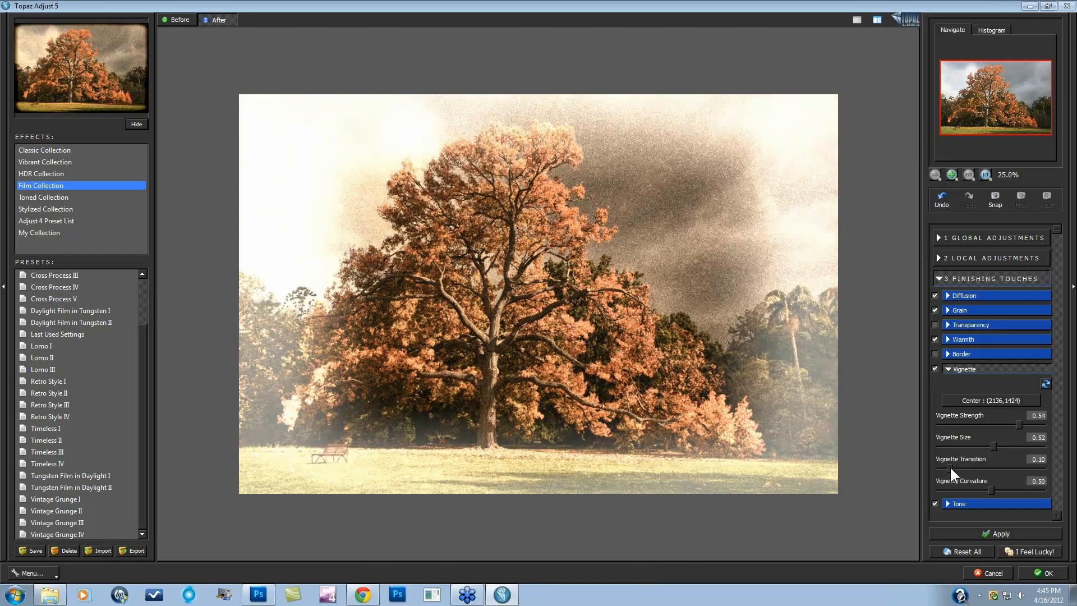
{"action": "left_click_drag", "start_coordinate": [1018, 443], "coordinate": [1012, 444]}
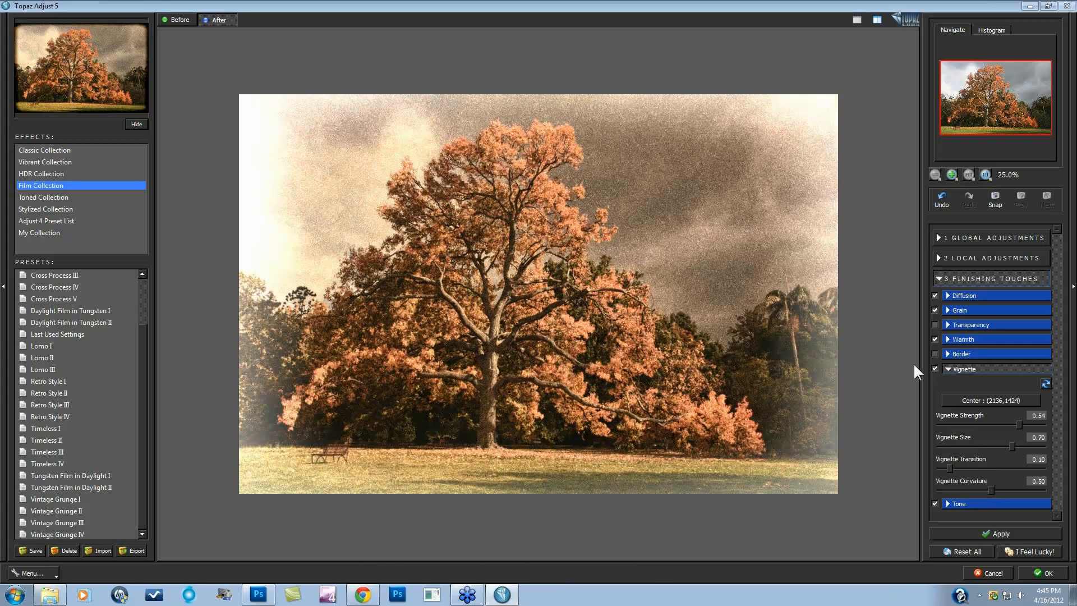
{"action": "left_click", "coordinate": [1019, 576]}
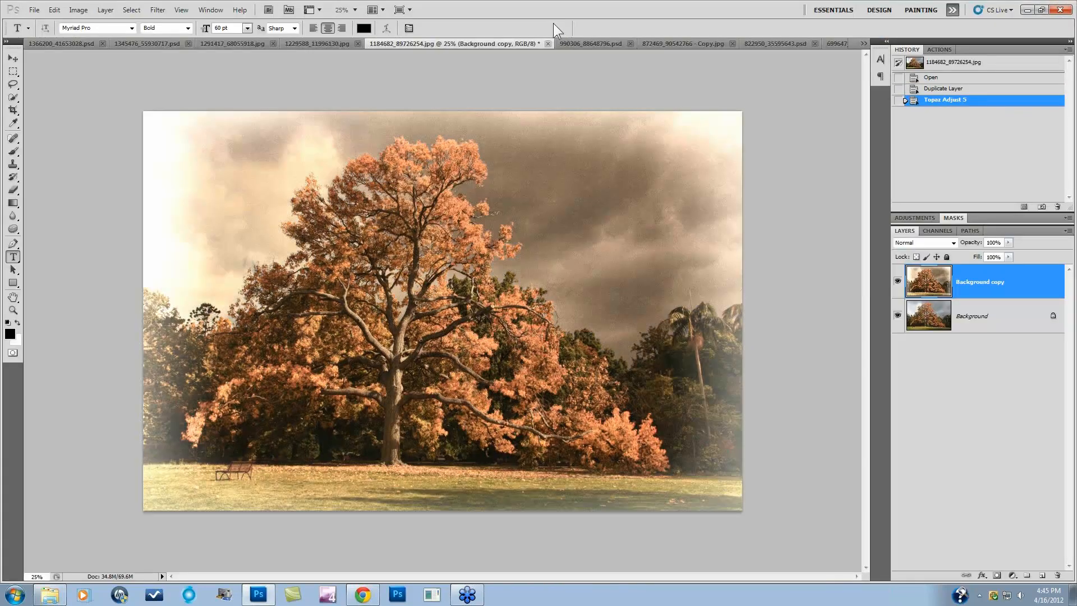
- Switch to the TiltShiftRiver_3.psd document
{"action": "left_click", "coordinate": [581, 41]}
{"action": "left_click", "coordinate": [654, 44]}
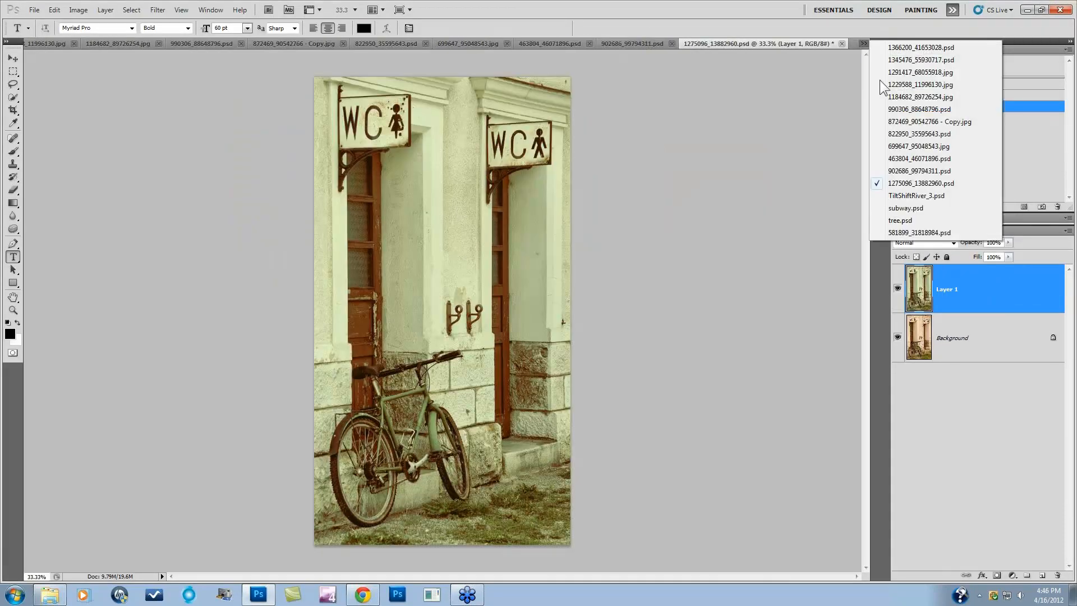
{"action": "left_click", "coordinate": [904, 195]}
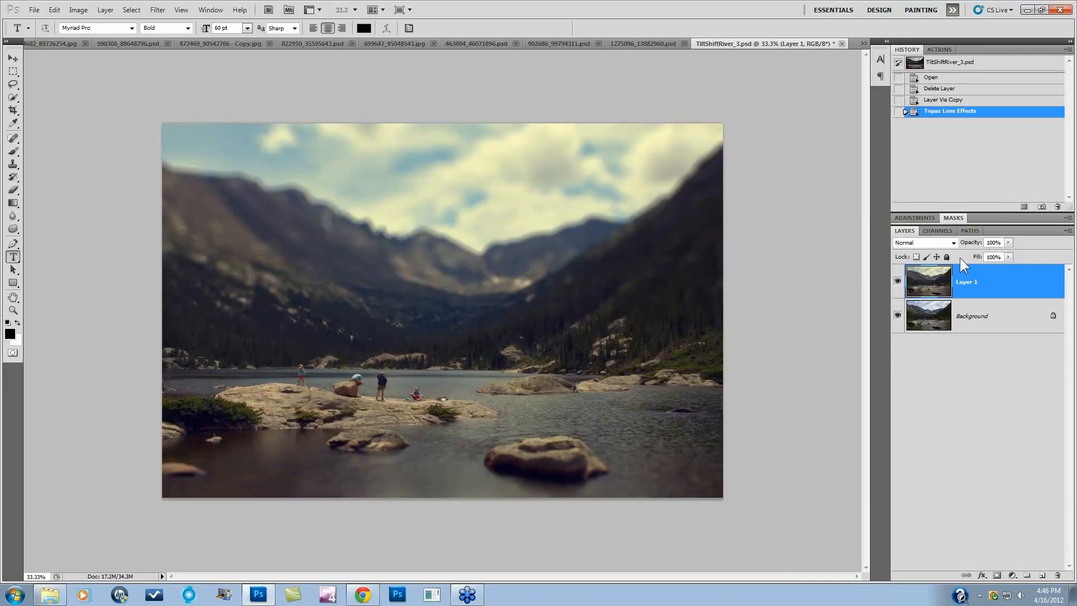
- Revert the river photo to its Delete Layer history state and duplicate the Background layer
{"action": "left_click", "coordinate": [931, 78]}
{"action": "left_click", "coordinate": [939, 89]}
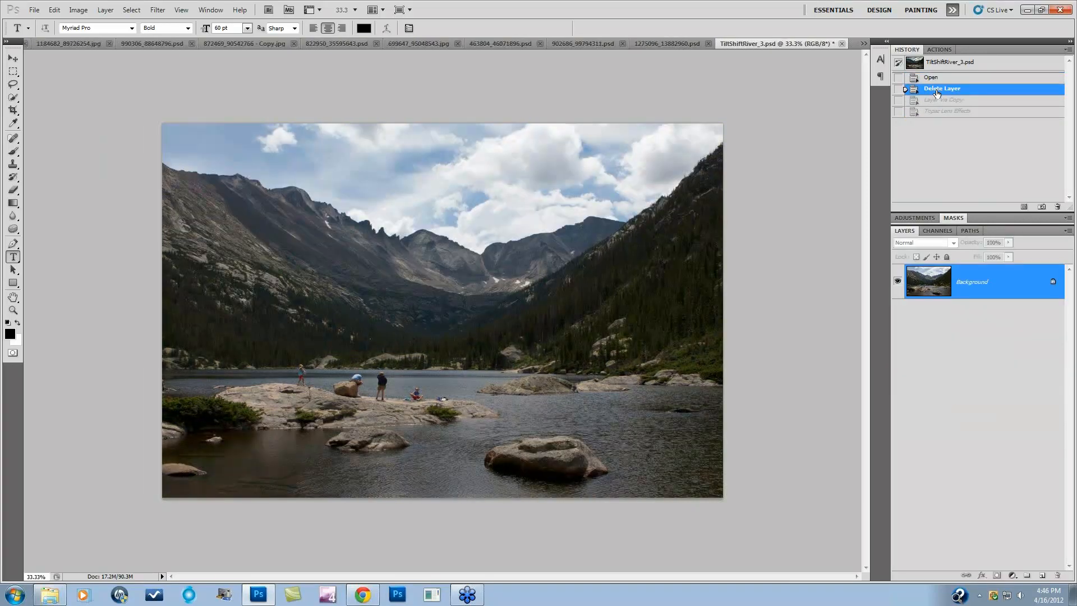
{"action": "left_click_drag", "start_coordinate": [1012, 289], "coordinate": [1042, 572]}
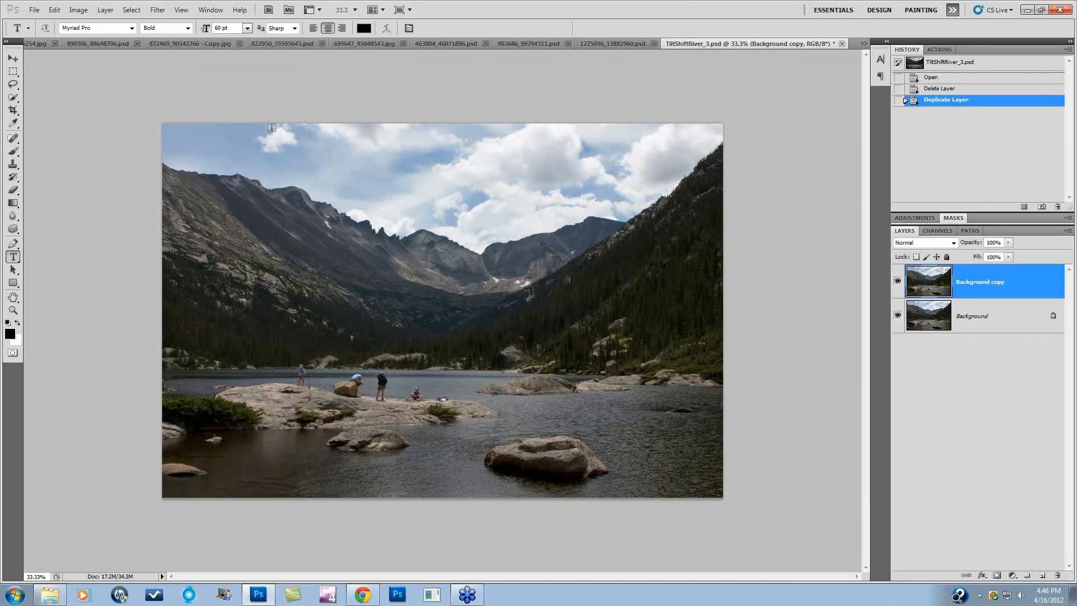
- Open Topaz Lens Effects on the Background copy layer, preview Camera - Tilt & Shift, and choose the Filter - Single Tone effect
{"action": "left_click", "coordinate": [157, 9]}
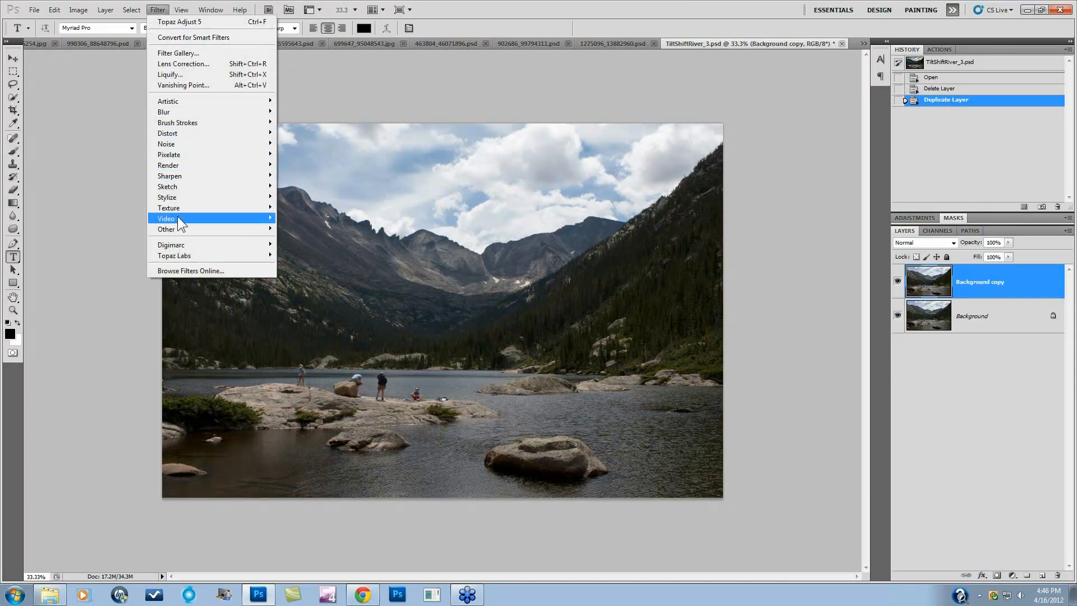
{"action": "mouse_move", "coordinate": [183, 255]}
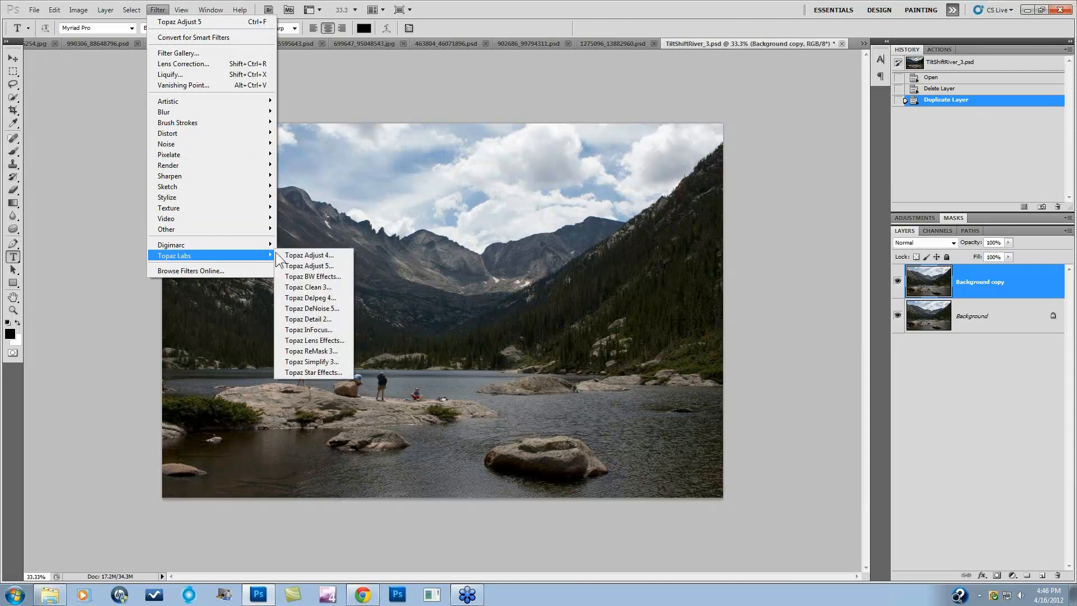
{"action": "left_click", "coordinate": [313, 339]}
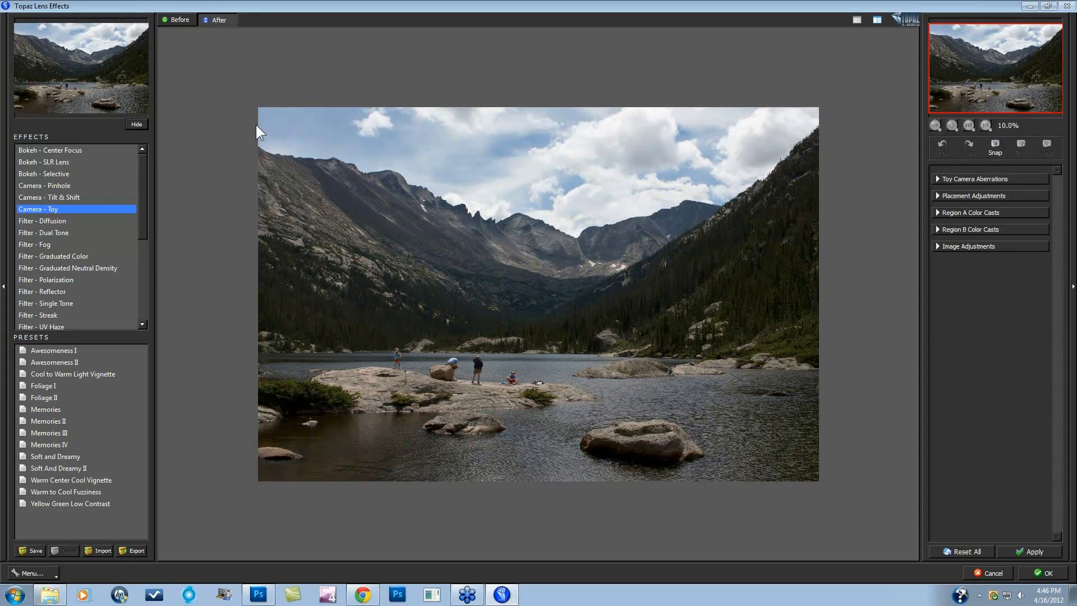
{"action": "left_click", "coordinate": [60, 198]}
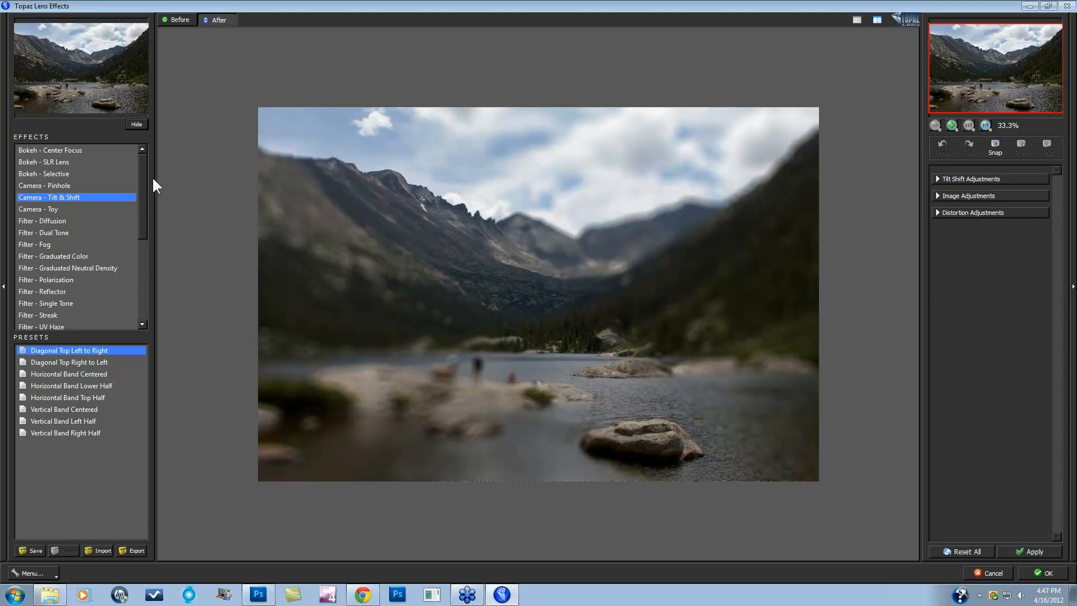
{"action": "left_click_drag", "start_coordinate": [143, 180], "coordinate": [146, 238]}
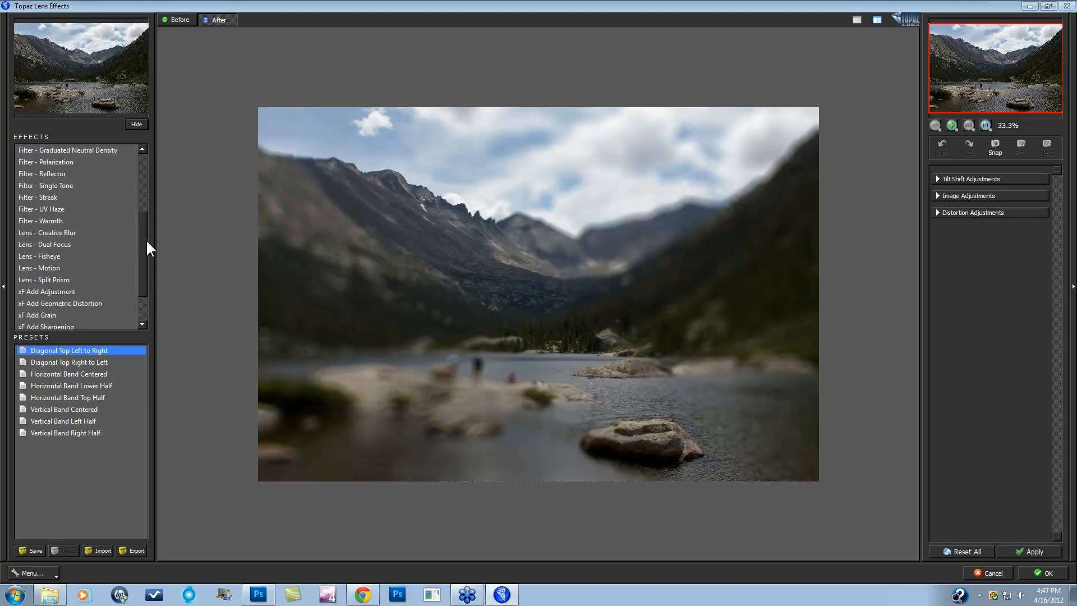
{"action": "left_click", "coordinate": [54, 186]}
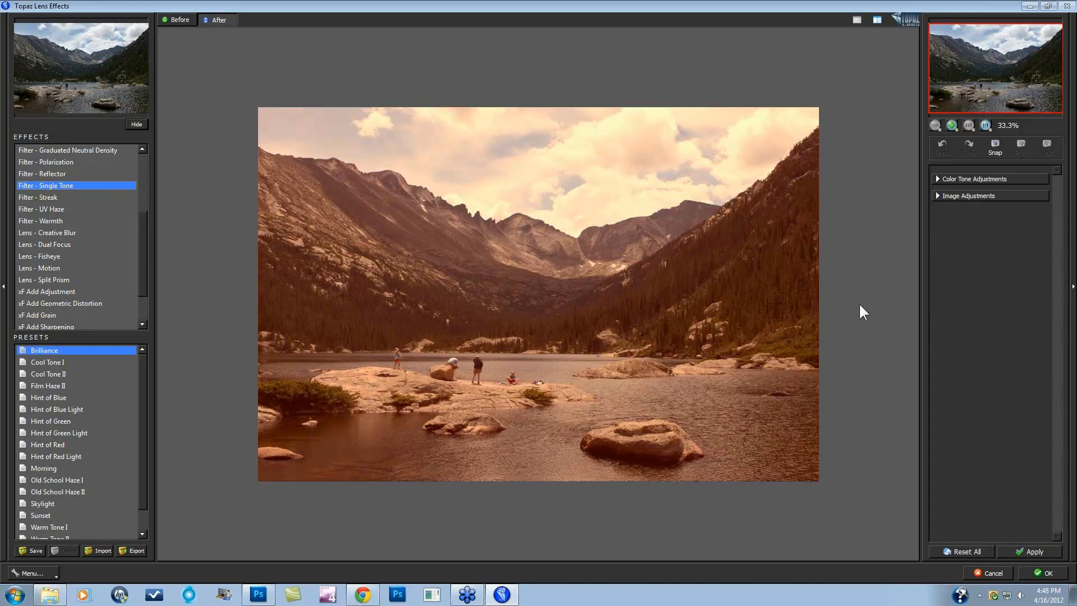
- Try color tone casts on the Brilliance preset, settling on Cyan Cast 0.15 and Red Cast 0.14, and compare with the original
{"action": "left_click", "coordinate": [937, 178]}
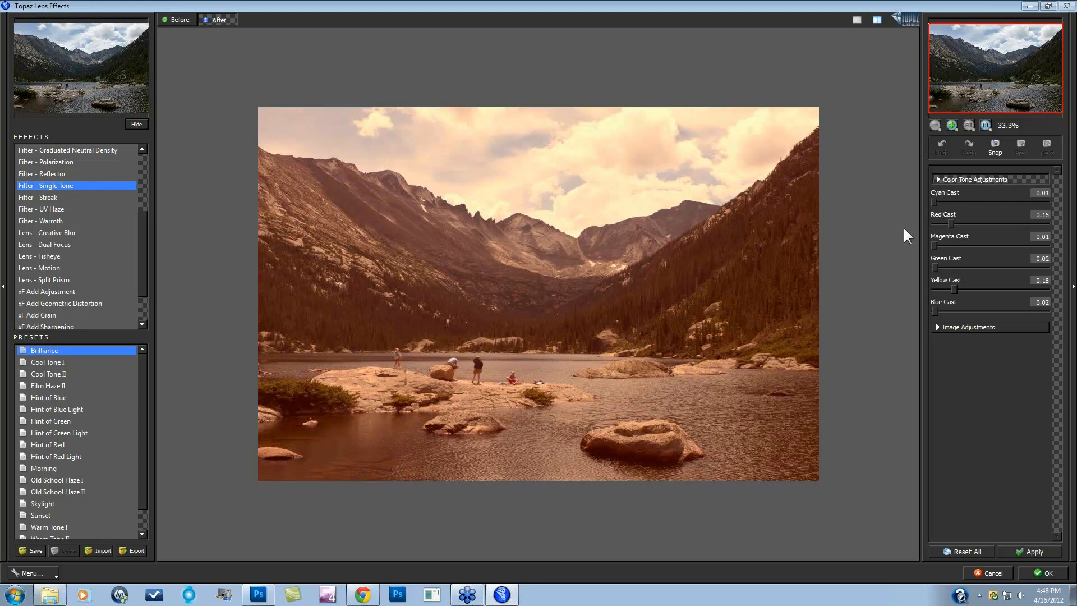
{"action": "left_click", "coordinate": [945, 221]}
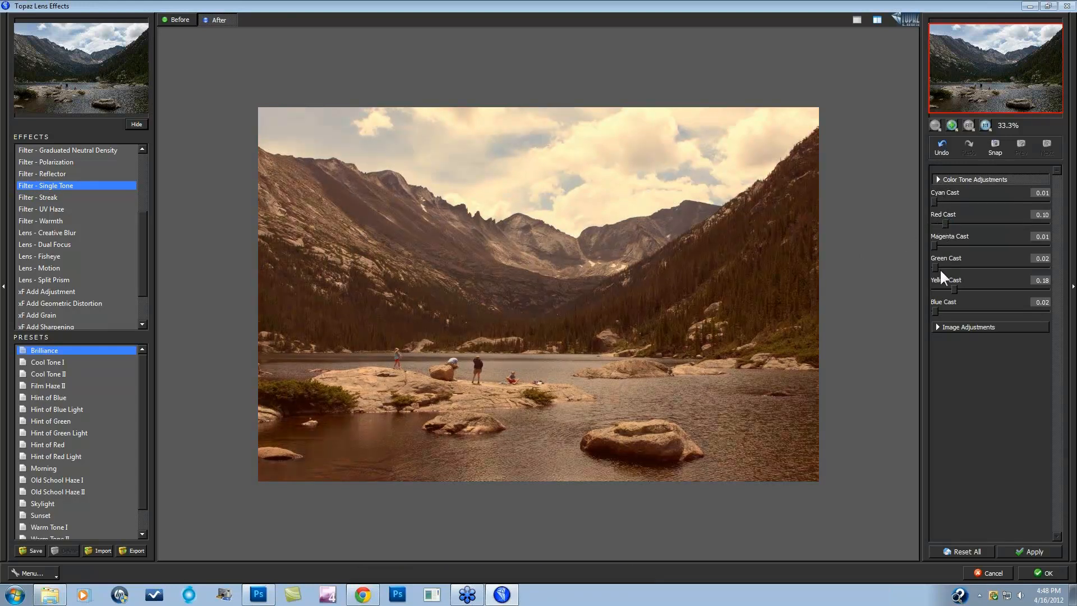
{"action": "mouse_move", "coordinate": [933, 201]}
{"action": "left_mouse_down"}
{"action": "mouse_move", "coordinate": [949, 220]}
{"action": "mouse_move", "coordinate": [950, 201]}
{"action": "left_mouse_up"}
{"action": "left_click", "coordinate": [947, 220]}
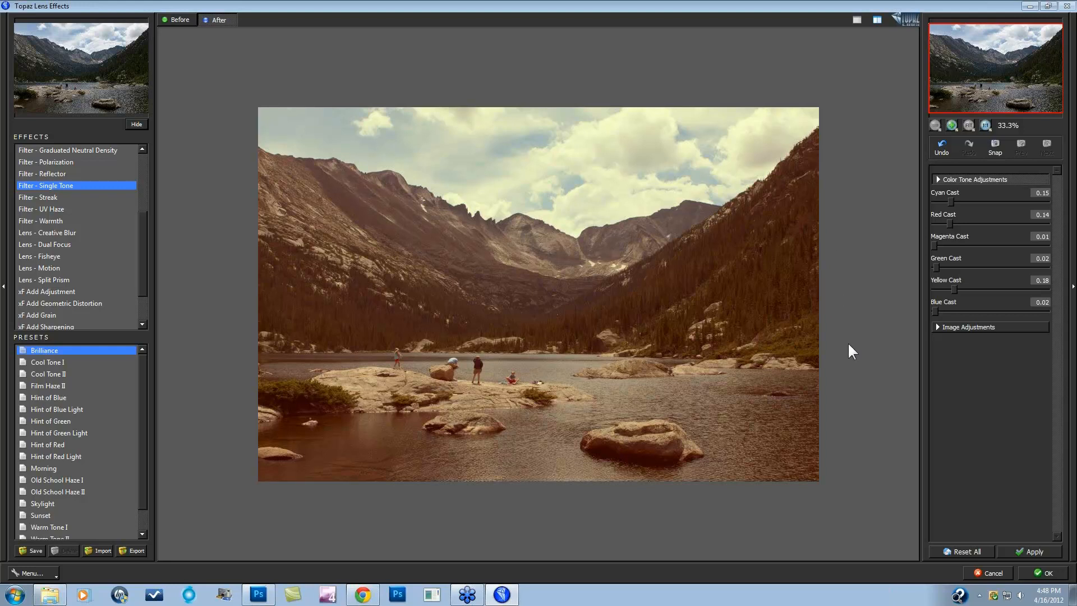
{"action": "key", "text": "space"}
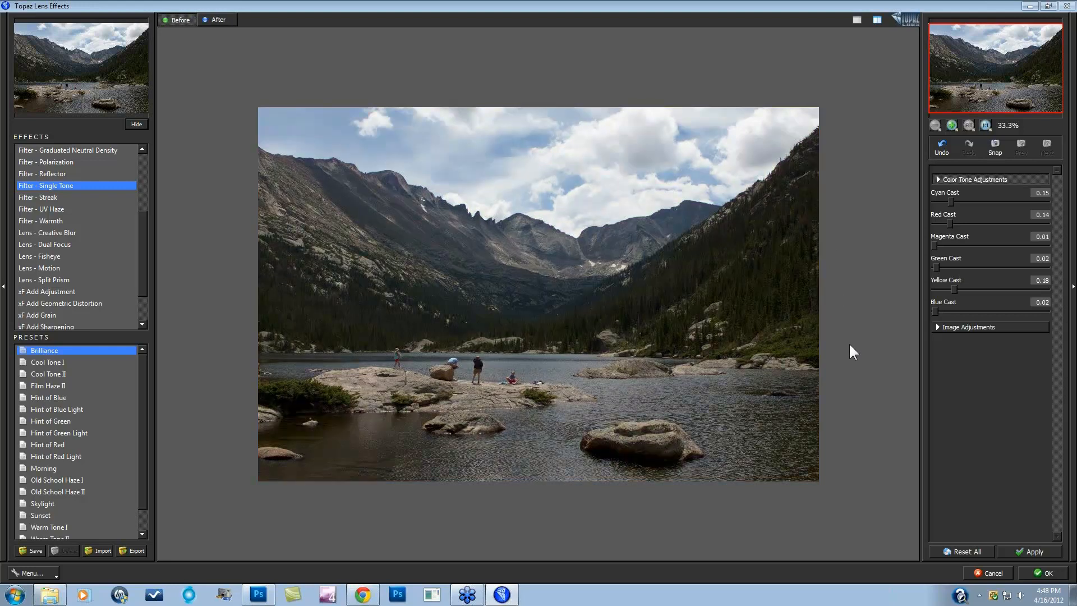
{"action": "key", "text": "space"}
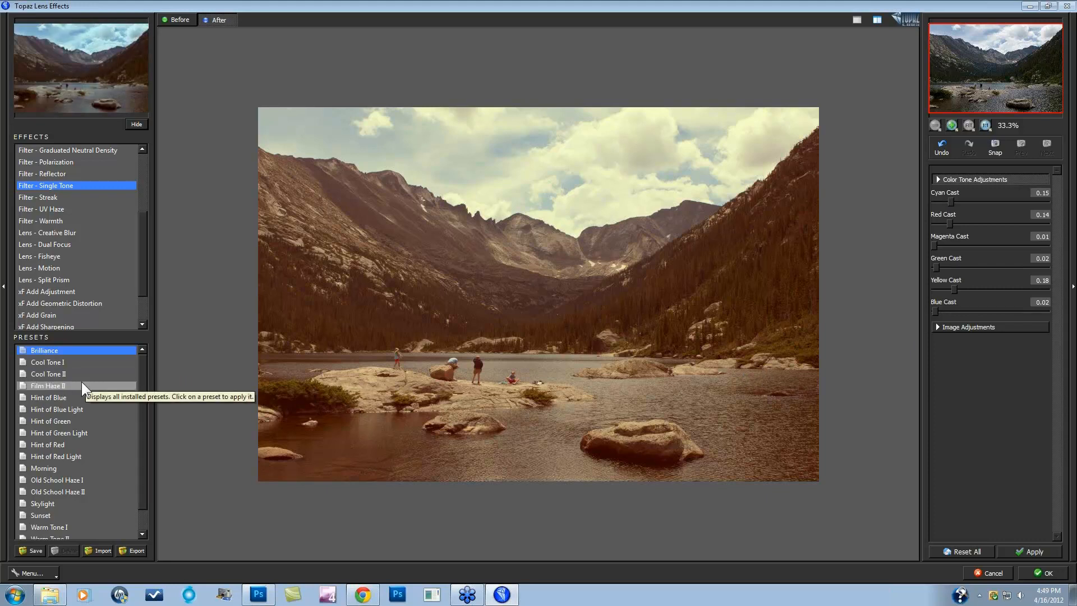
- Try the Film Haze II preset and compare it with the original photo
{"action": "left_click", "coordinate": [66, 385]}
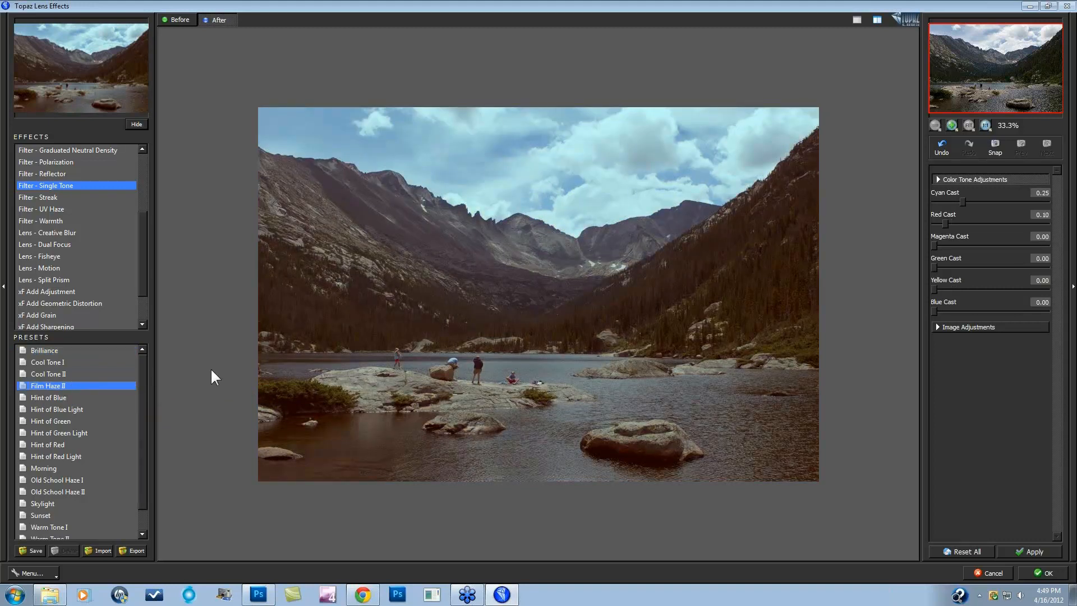
{"action": "key", "text": "space"}
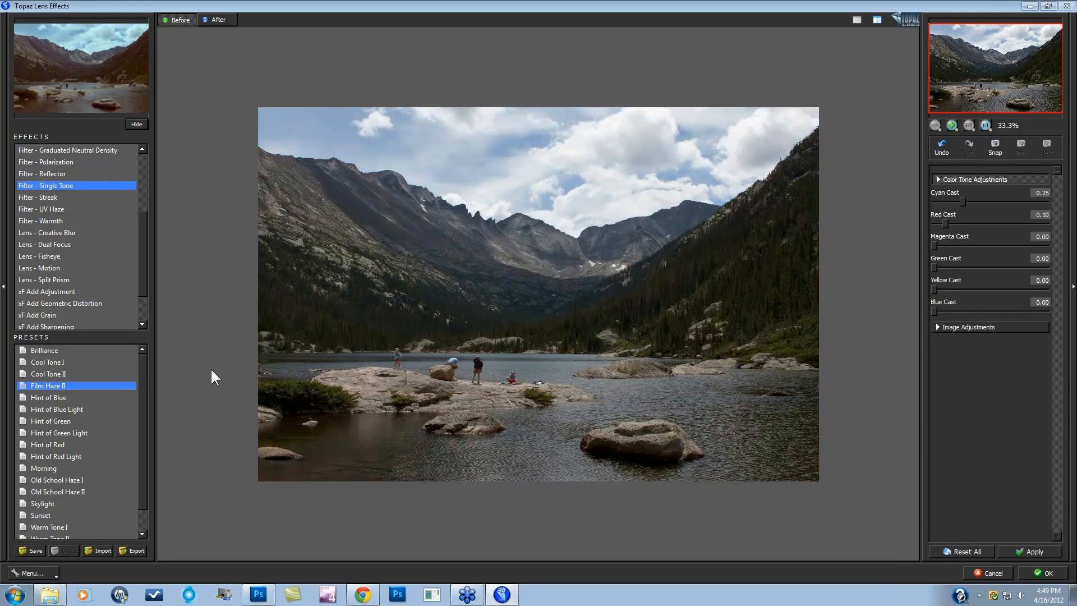
{"action": "key", "text": "space"}
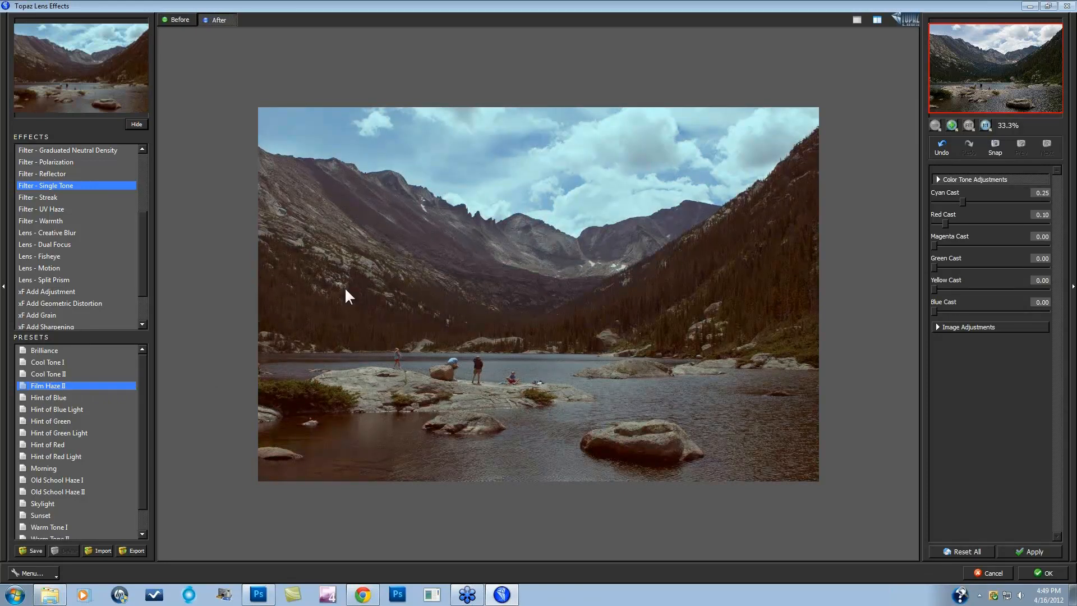
- Preview Old School Haze I, compare Old School Haze II with the original, and apply Old School Haze II for further stacking
{"action": "left_click_drag", "start_coordinate": [146, 372], "coordinate": [146, 407]}
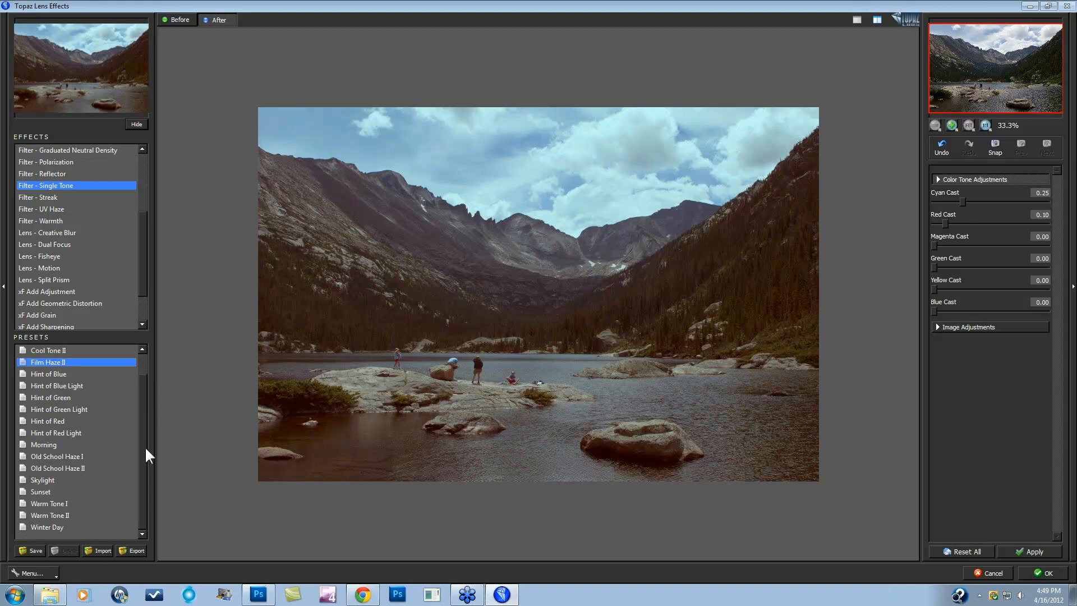
{"action": "left_click", "coordinate": [80, 456]}
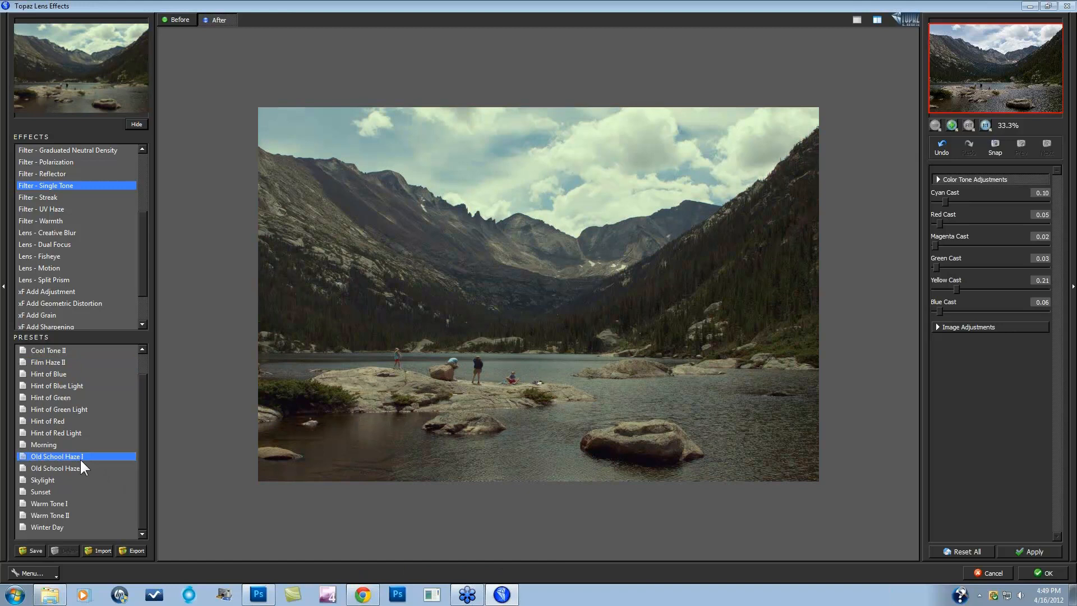
{"action": "left_click", "coordinate": [80, 468]}
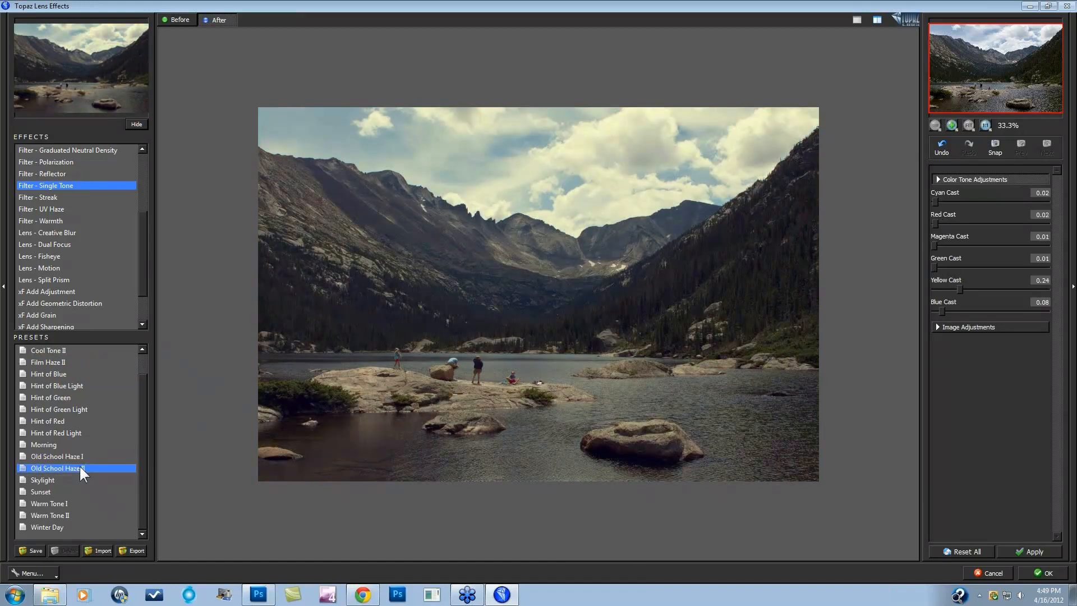
{"action": "key", "text": "space"}
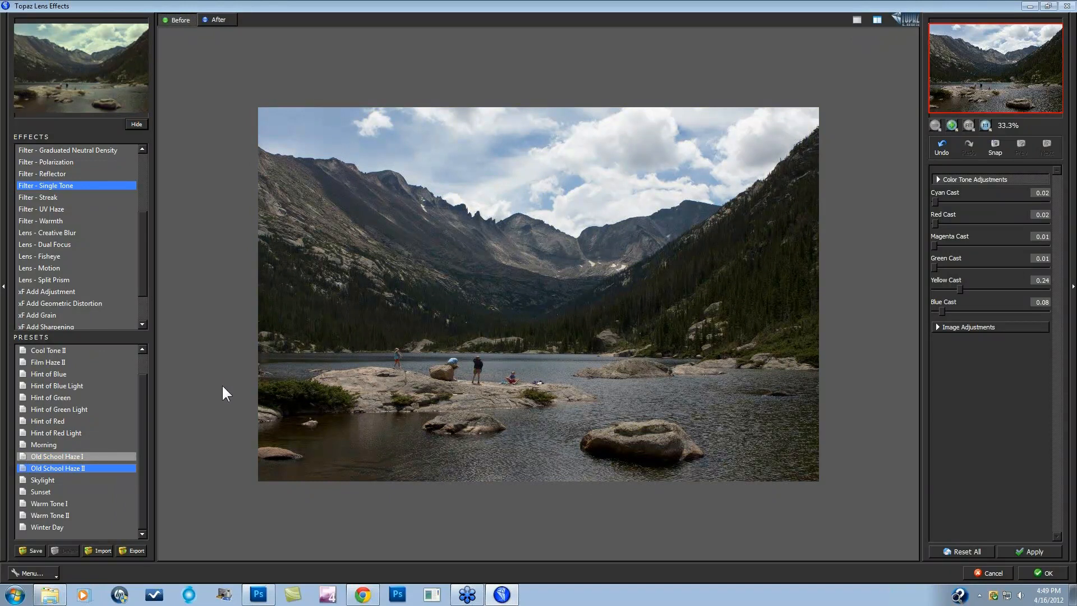
{"action": "key", "text": "space"}
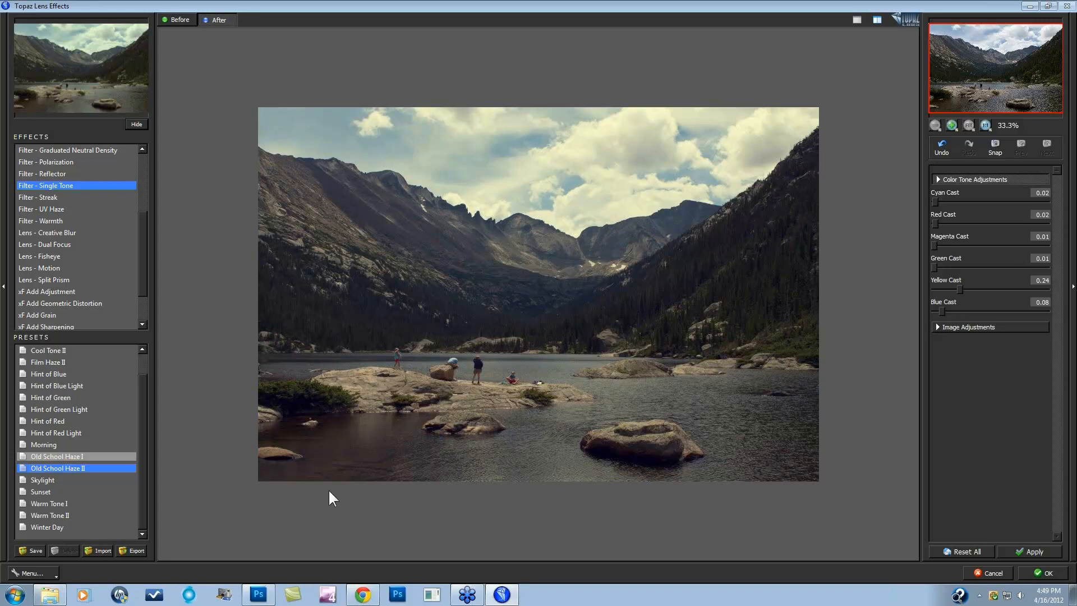
{"action": "left_click", "coordinate": [1032, 547]}
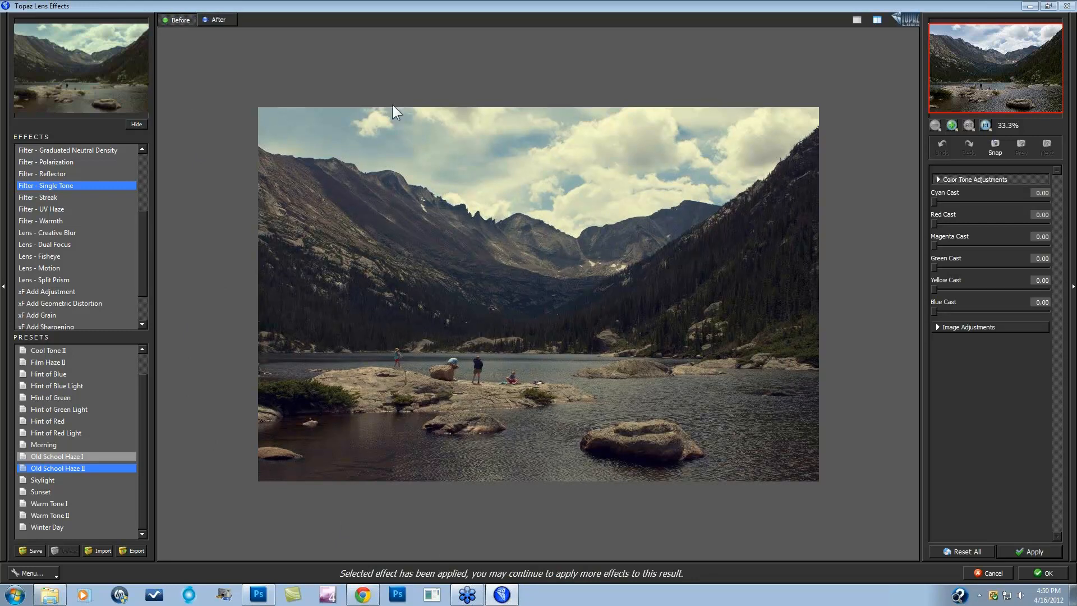
- Add the Camera - Tilt & Shift effect with the Horizontal Band Lower Half preset over the toned photo
{"action": "left_click_drag", "start_coordinate": [143, 240], "coordinate": [145, 183]}
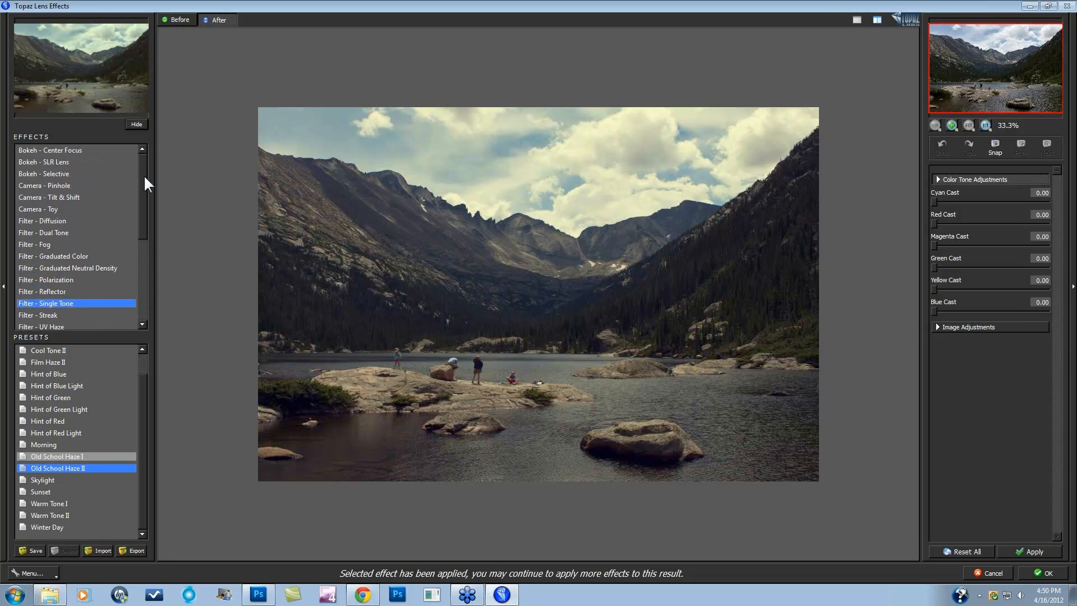
{"action": "left_click", "coordinate": [49, 195]}
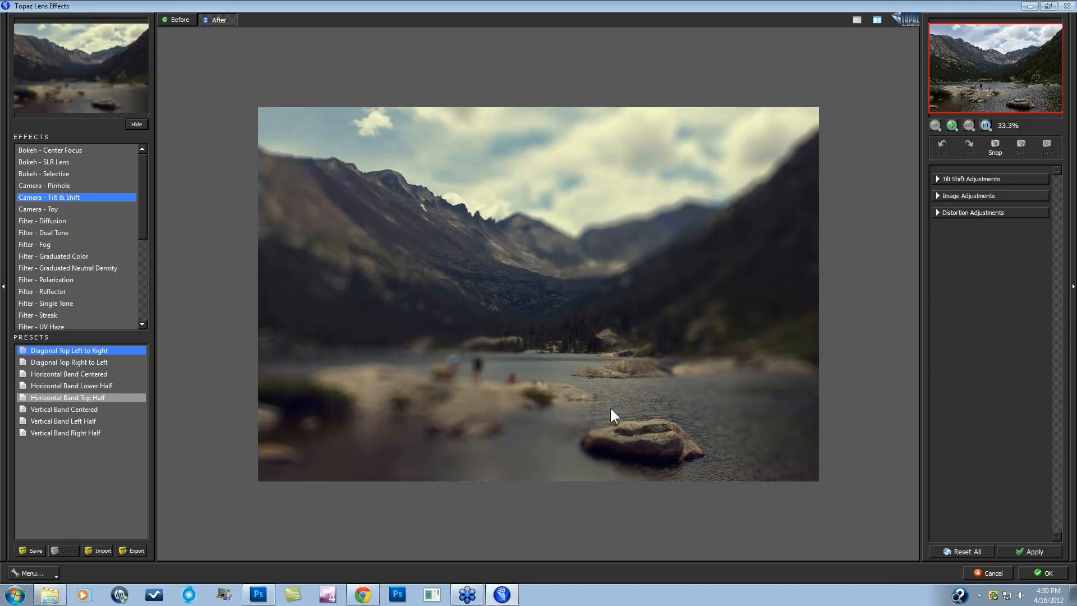
{"action": "left_click", "coordinate": [80, 386]}
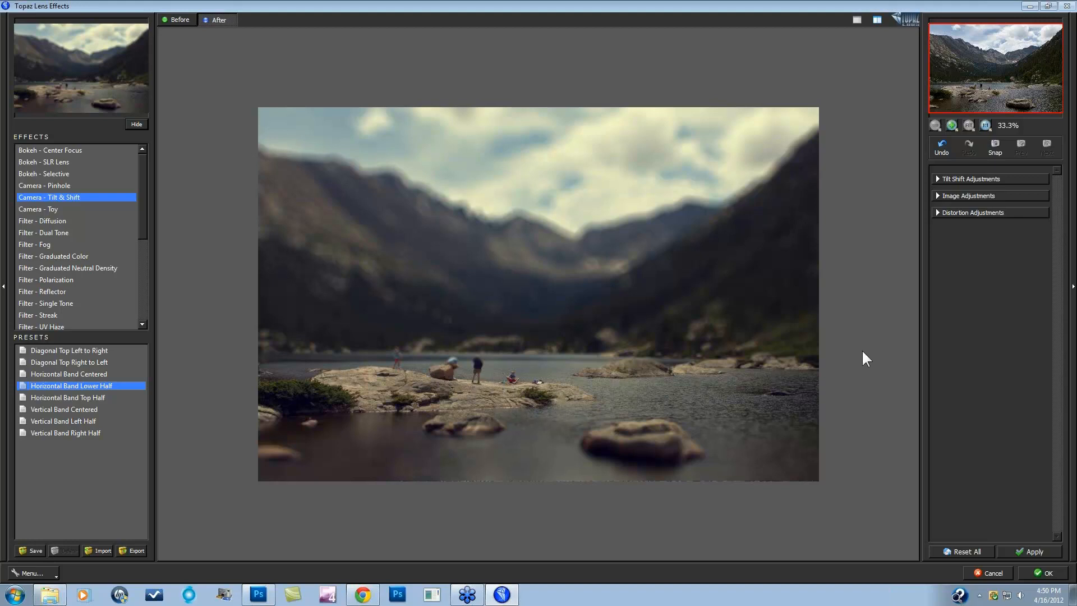
- Set the tilt-shift Focus Area Width to 0.39 and Transition to 0.42
{"action": "left_click", "coordinate": [937, 178]}
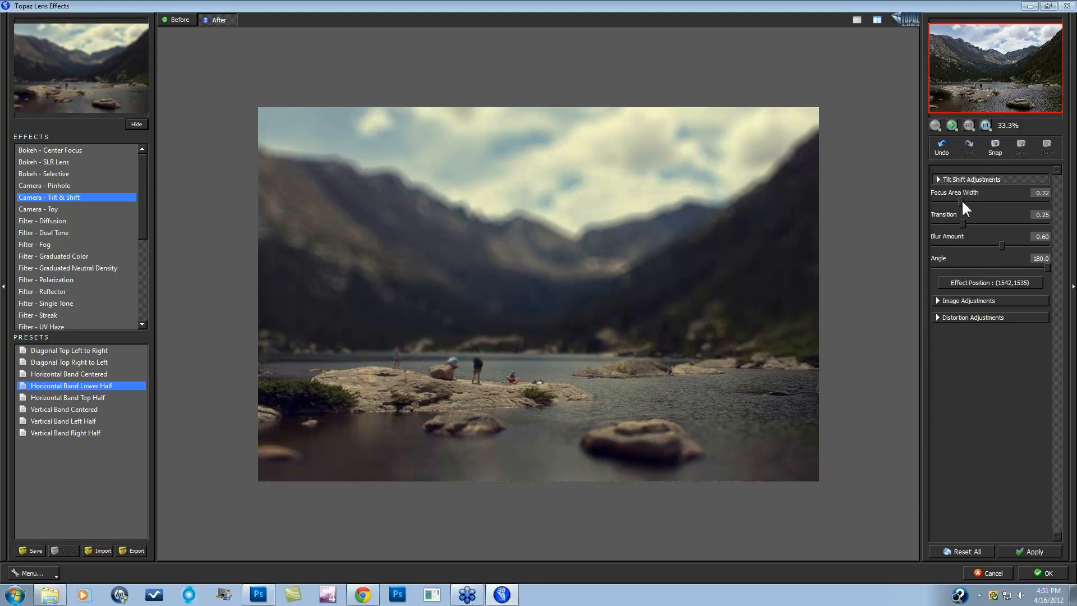
{"action": "left_click_drag", "start_coordinate": [969, 200], "coordinate": [978, 201]}
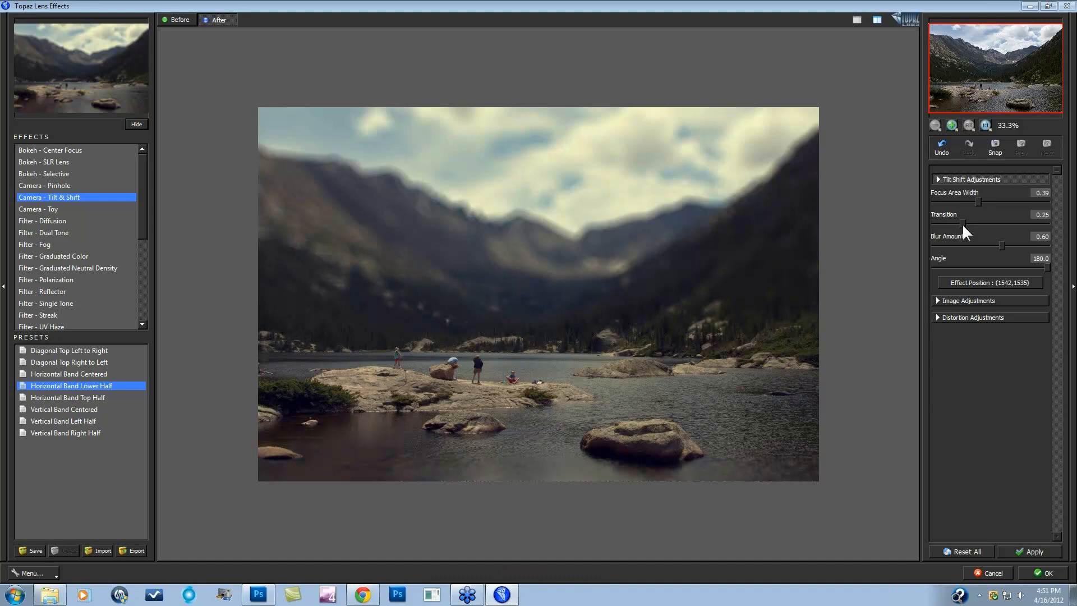
{"action": "left_click_drag", "start_coordinate": [962, 223], "coordinate": [982, 221]}
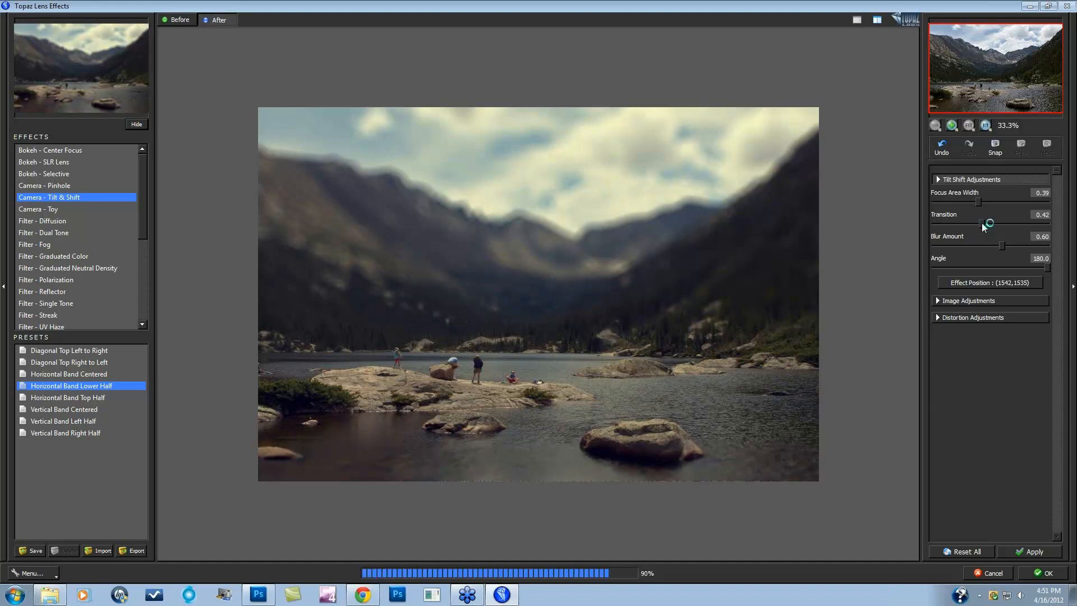
- Place the focus center on the people on the rocks and set Focus Area Width to 0.54
{"action": "left_click", "coordinate": [991, 278]}
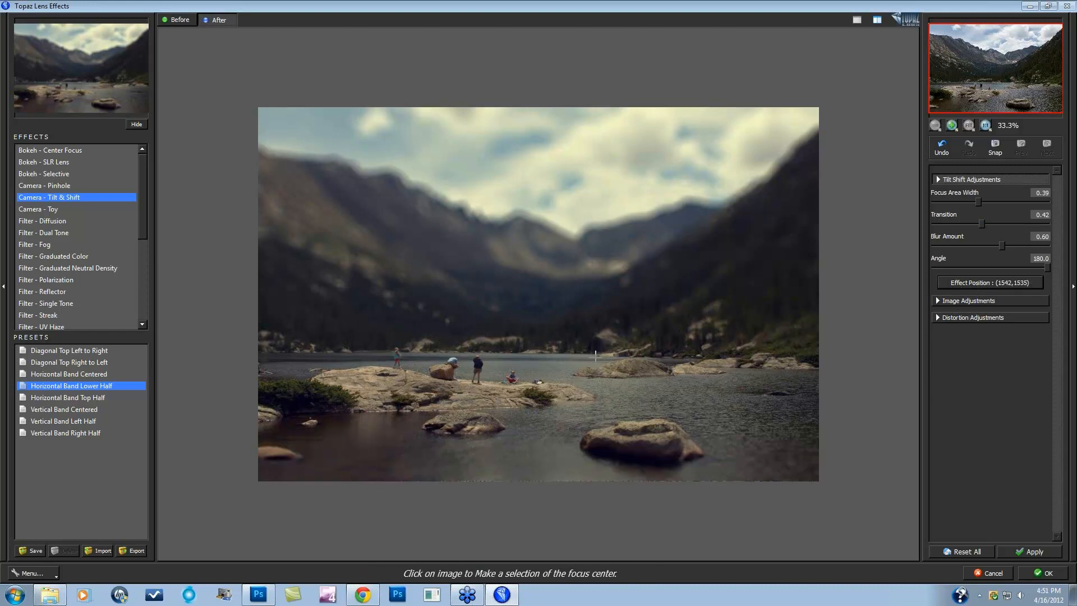
{"action": "left_click", "coordinate": [466, 365]}
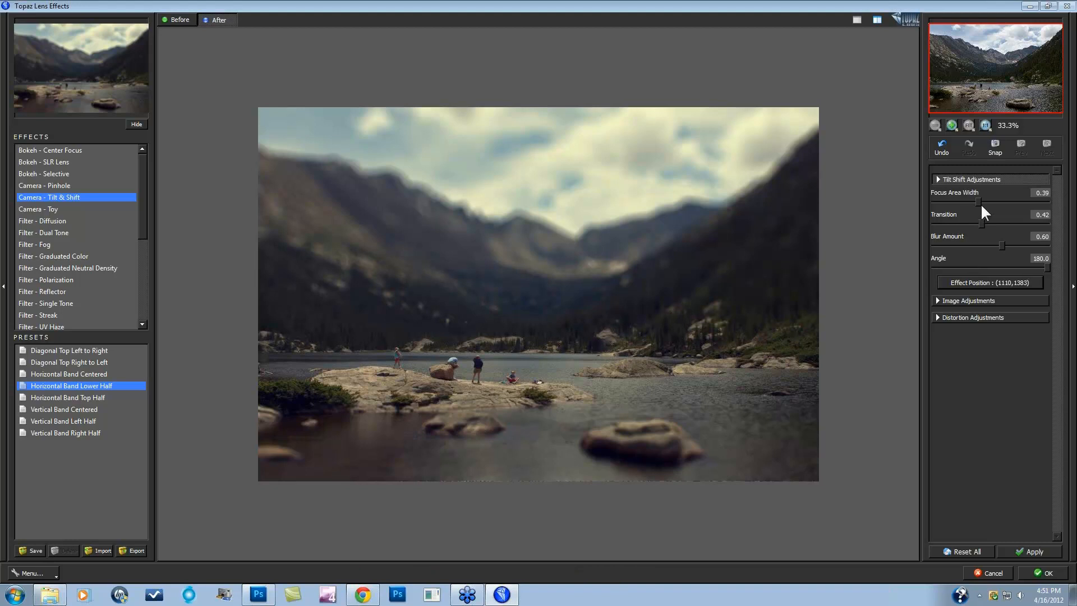
{"action": "left_click_drag", "start_coordinate": [981, 201], "coordinate": [995, 202]}
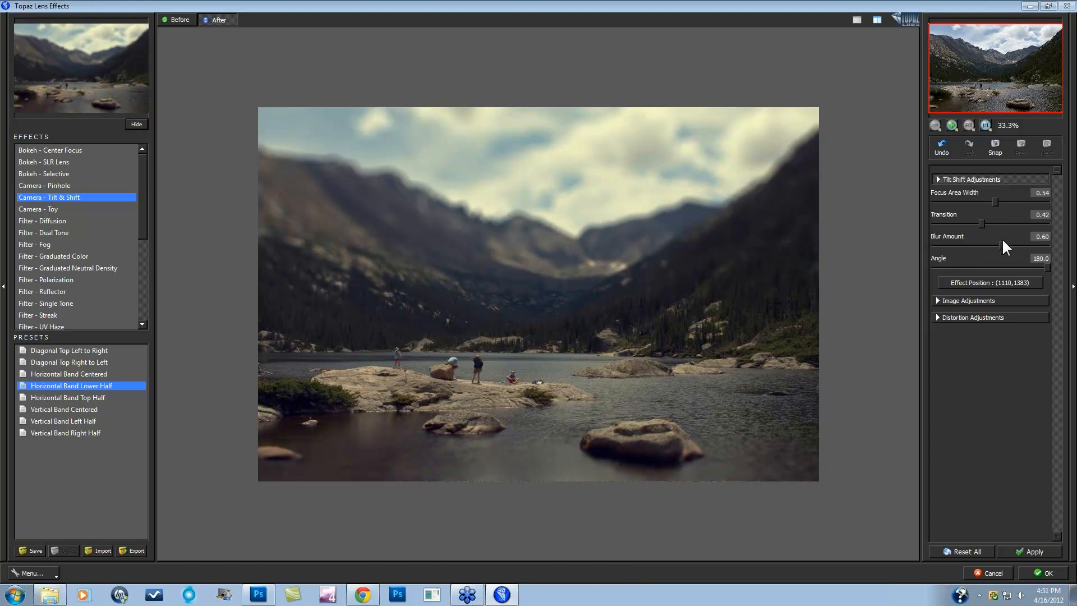
- Try a Blur Amount of 0.38, fine-tune it slightly, and accept the filter onto the Background copy layer
{"action": "left_click_drag", "start_coordinate": [1000, 245], "coordinate": [979, 243]}
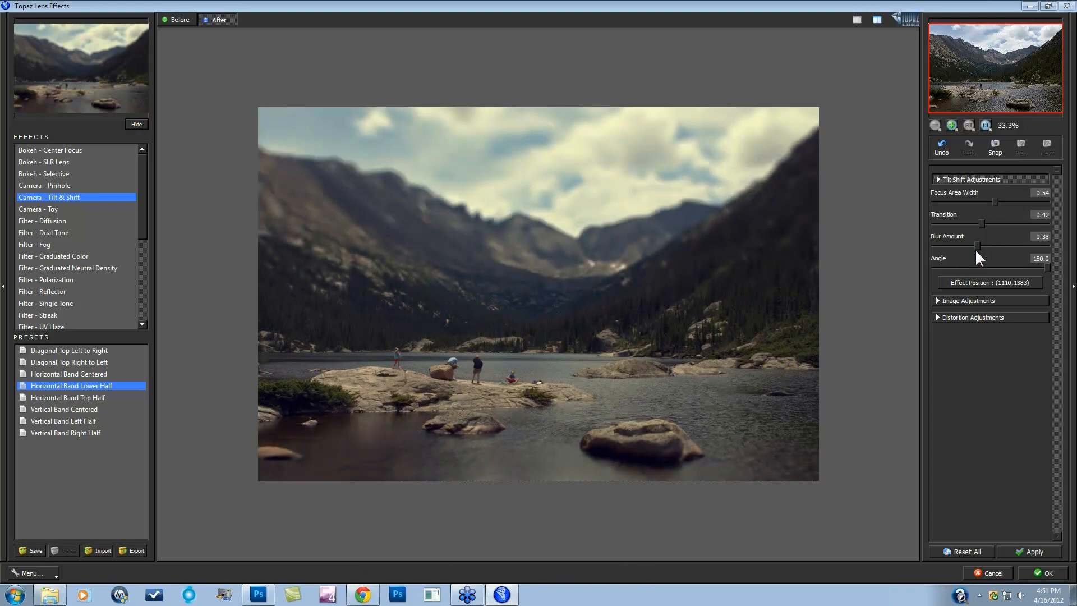
{"action": "left_click_drag", "start_coordinate": [976, 247], "coordinate": [971, 244]}
{"action": "left_click_drag", "start_coordinate": [969, 246], "coordinate": [987, 246]}
{"action": "left_click", "coordinate": [1046, 573]}
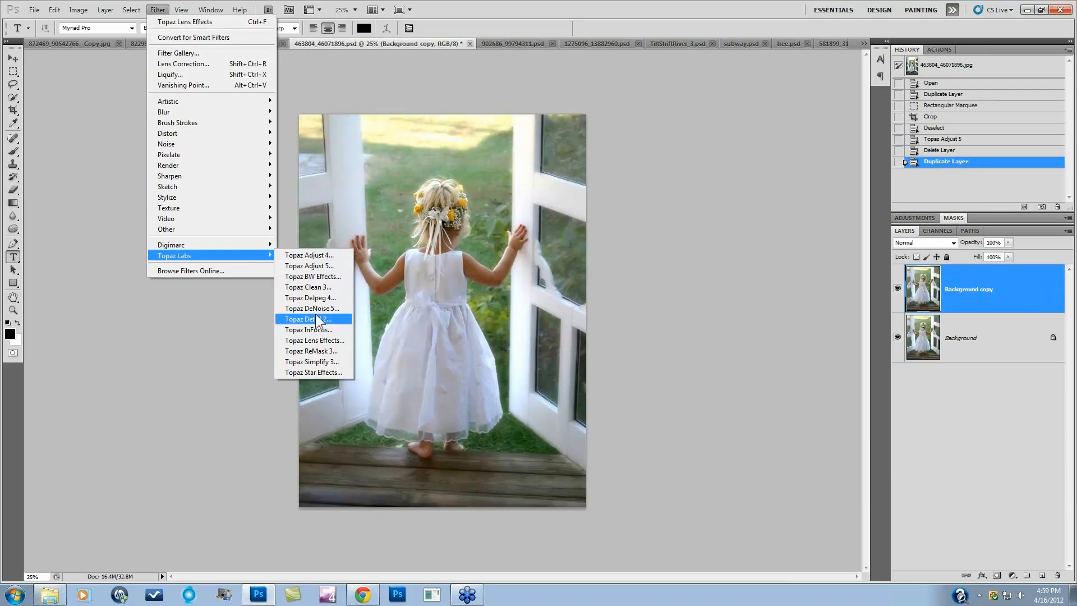
- Open Topaz Lens Effects on the girl photo's Background copy layer and preview xF Add Sharpening with its Sharpening Adjustments expanded
{"action": "left_click", "coordinate": [316, 339]}
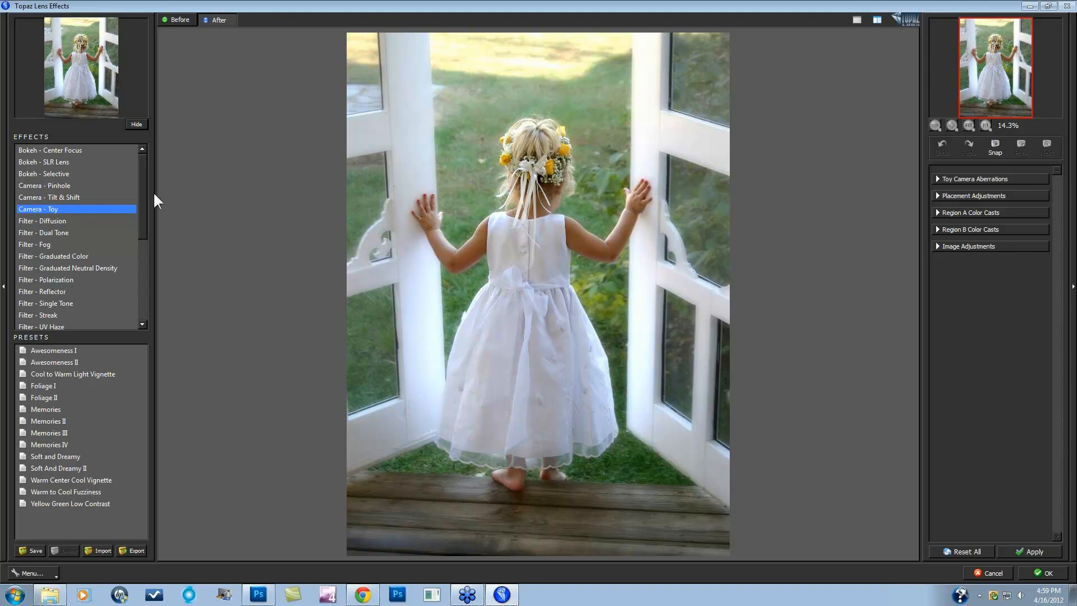
{"action": "left_click_drag", "start_coordinate": [139, 199], "coordinate": [130, 298]}
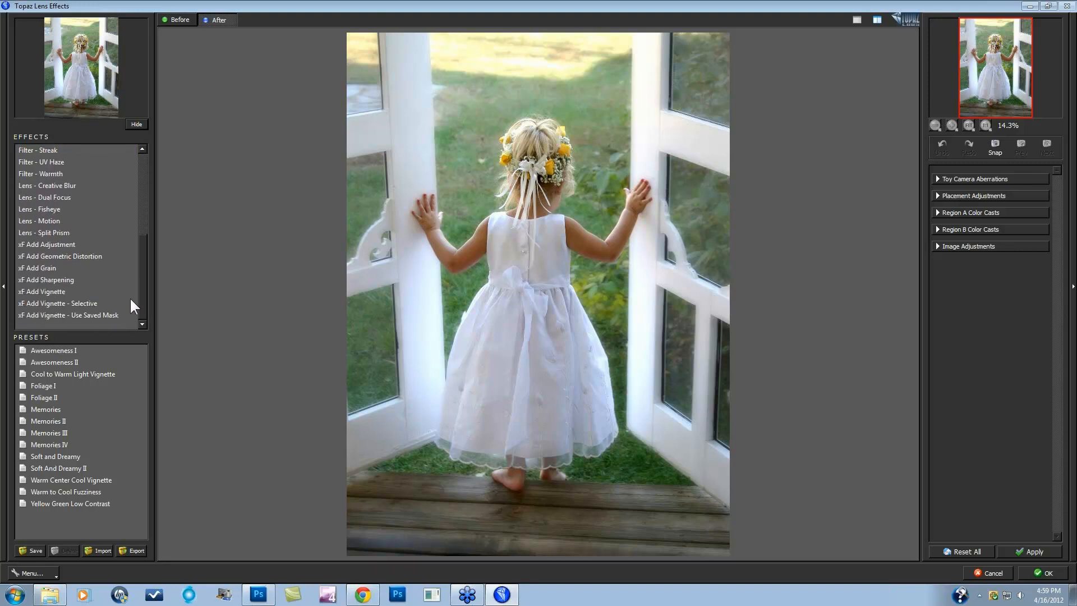
{"action": "left_click", "coordinate": [53, 279]}
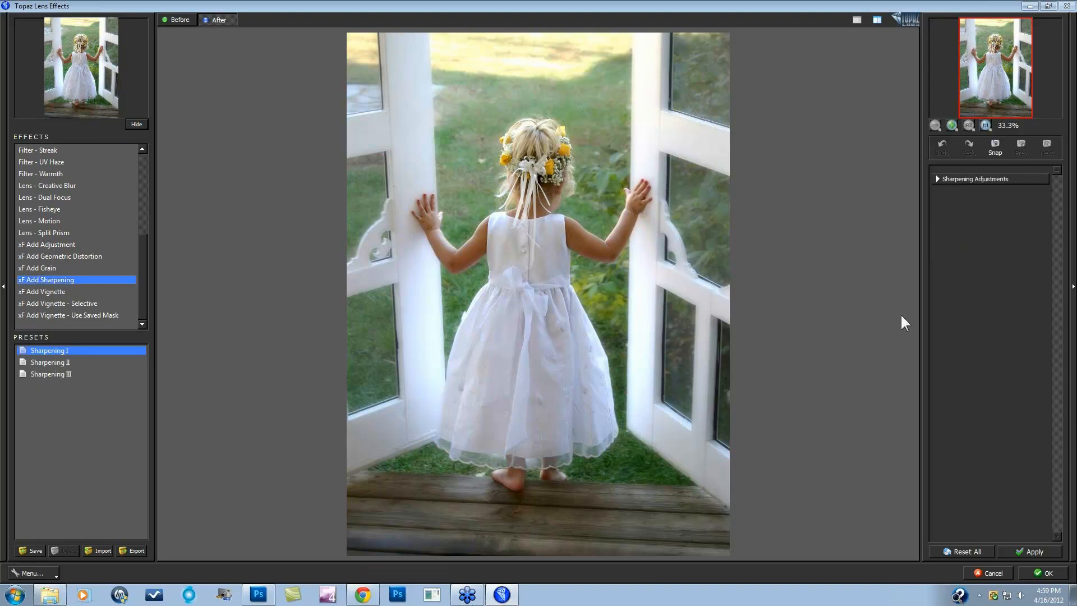
{"action": "left_click", "coordinate": [936, 178]}
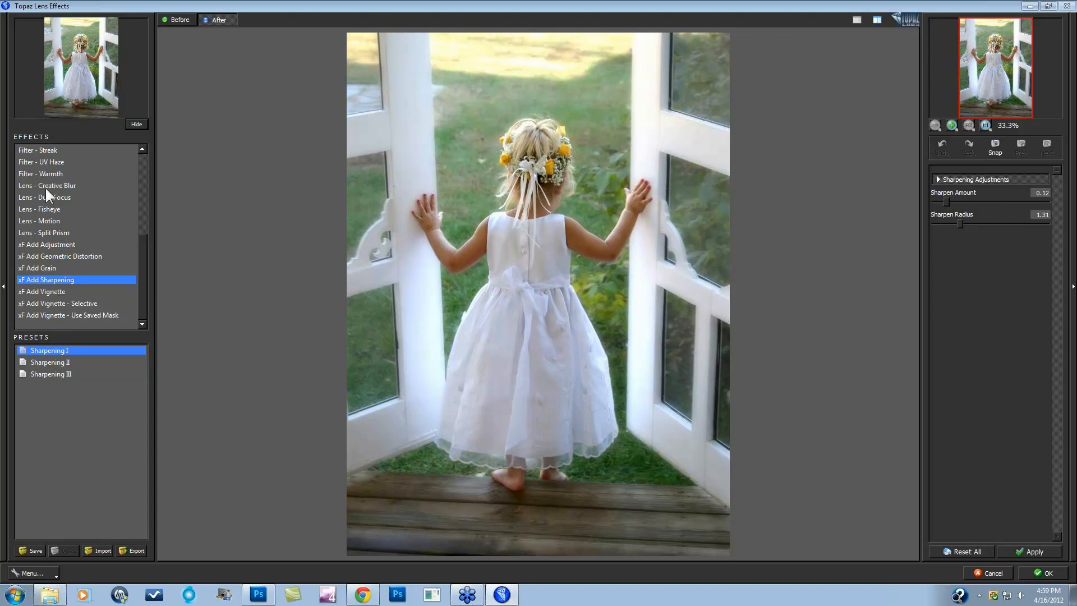
- Preview the xF Add Adjustment effect with its Image Adjustments, plus the xF Add Geometric Distortion and xF Add Grain effects
{"action": "left_click", "coordinate": [48, 244]}
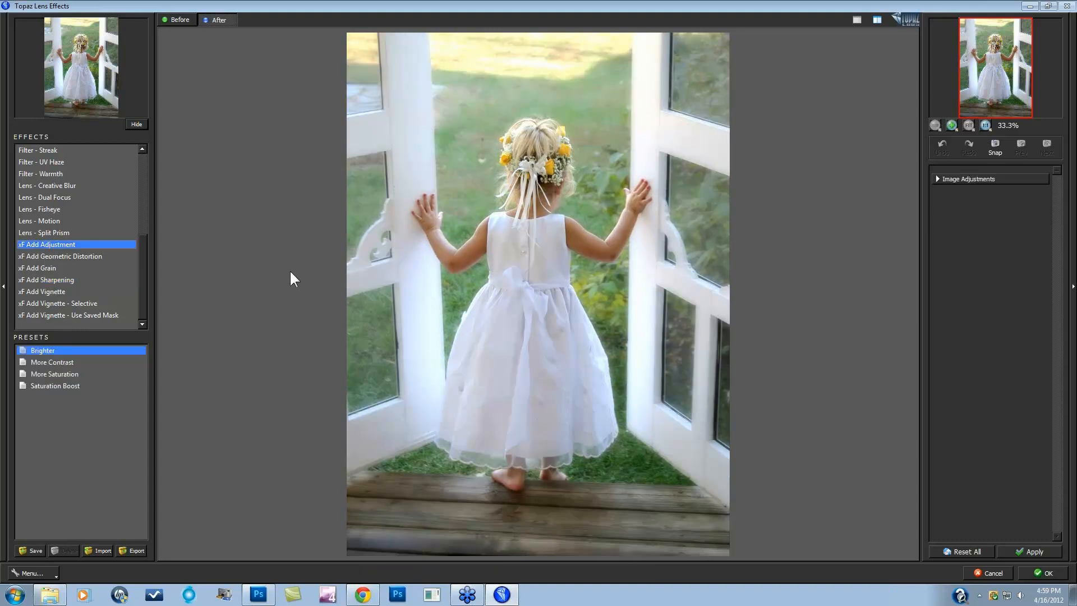
{"action": "left_click", "coordinate": [939, 179]}
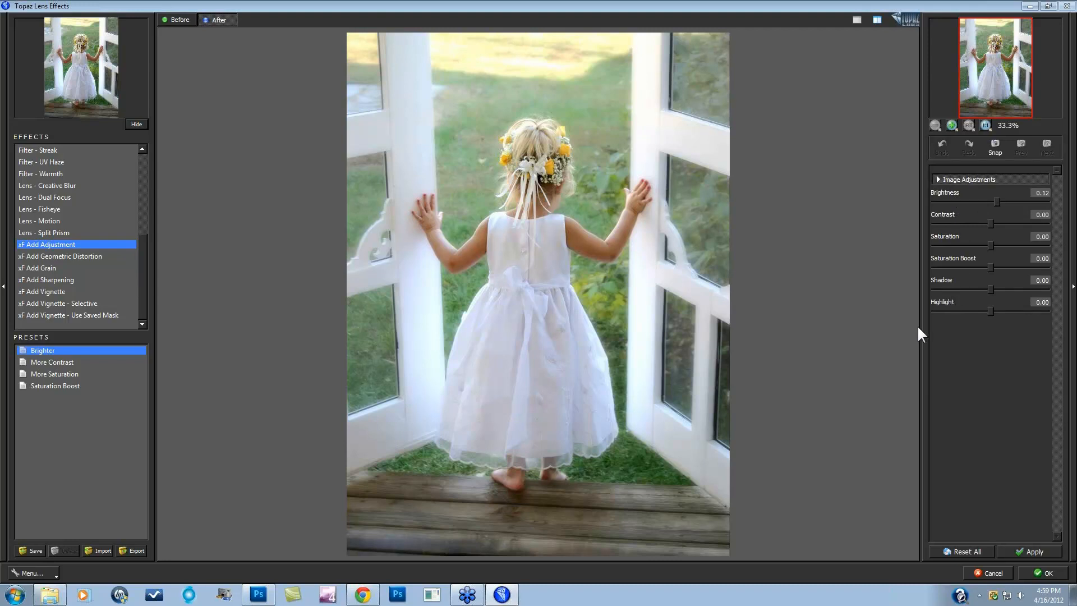
{"action": "left_click", "coordinate": [46, 256]}
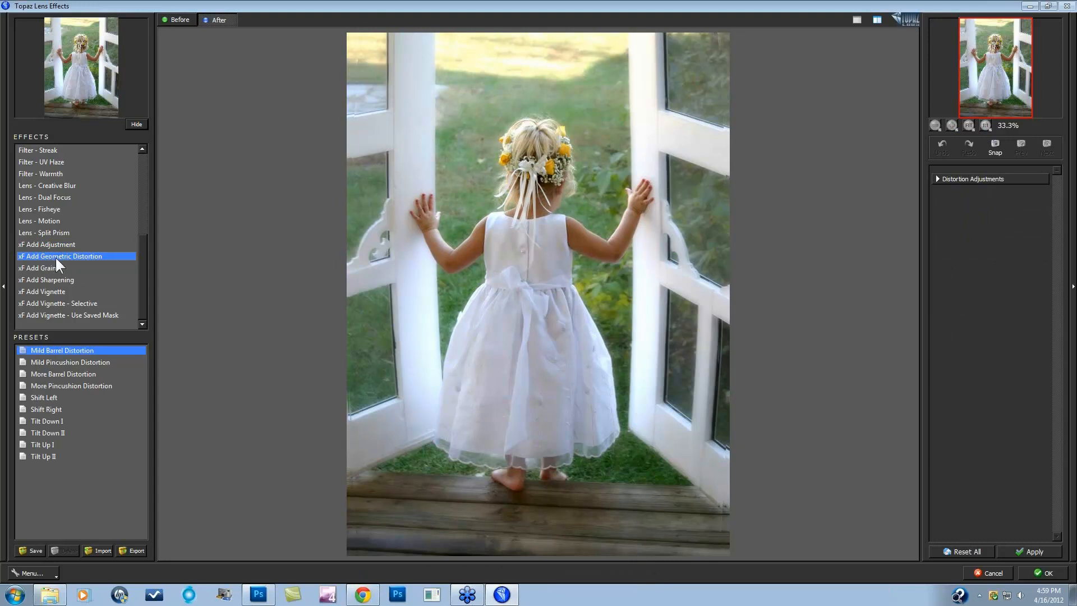
{"action": "mouse_move", "coordinate": [139, 260]}
{"action": "left_mouse_down"}
{"action": "mouse_move", "coordinate": [151, 194]}
{"action": "mouse_move", "coordinate": [140, 262]}
{"action": "left_mouse_up"}
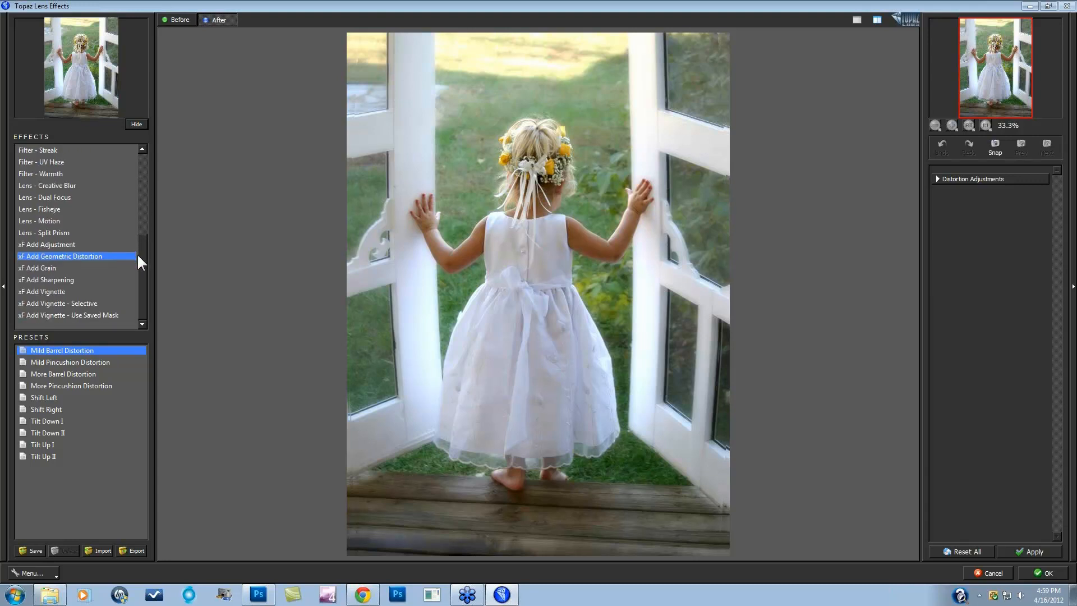
{"action": "left_click", "coordinate": [37, 267]}
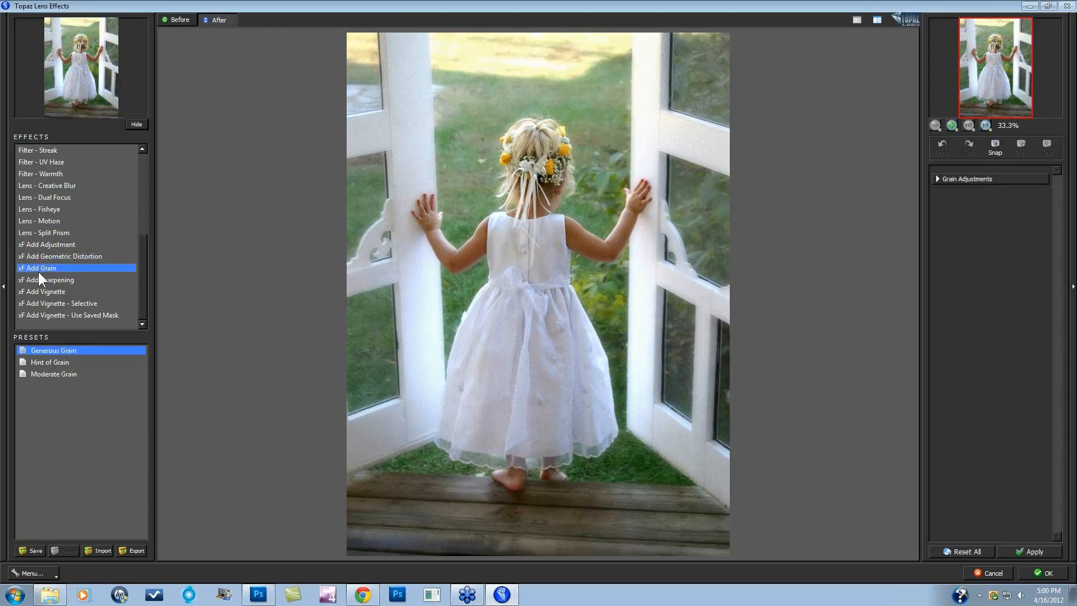